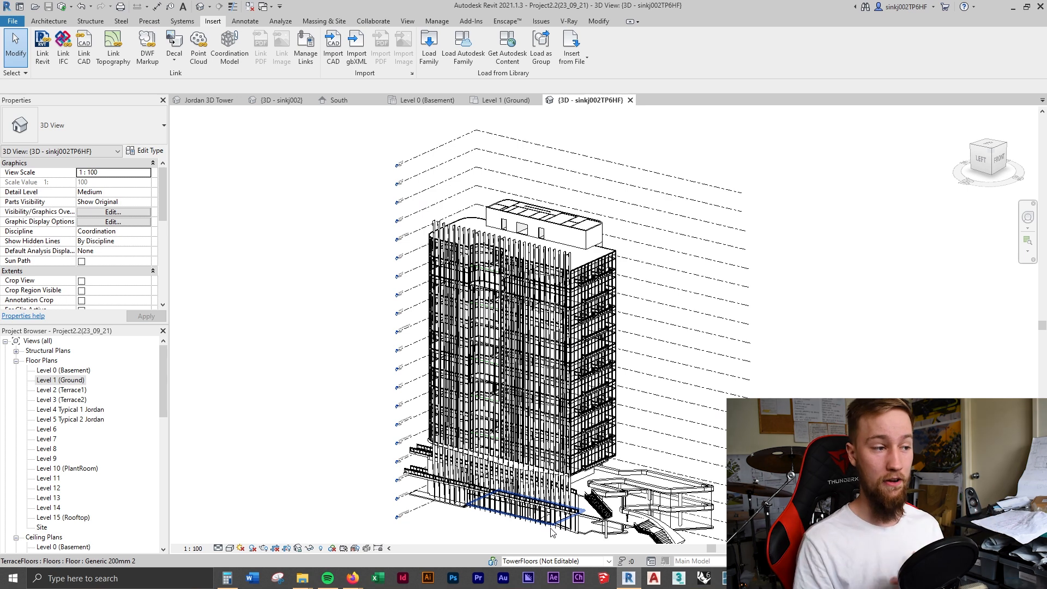
Examine the tower's waved and sweeping fin facade in the 3D model views and the rendered preview
{"action": "middle_click_drag", "start_coordinate": [730, 341], "coordinate": [703, 406], "text": "shift"}
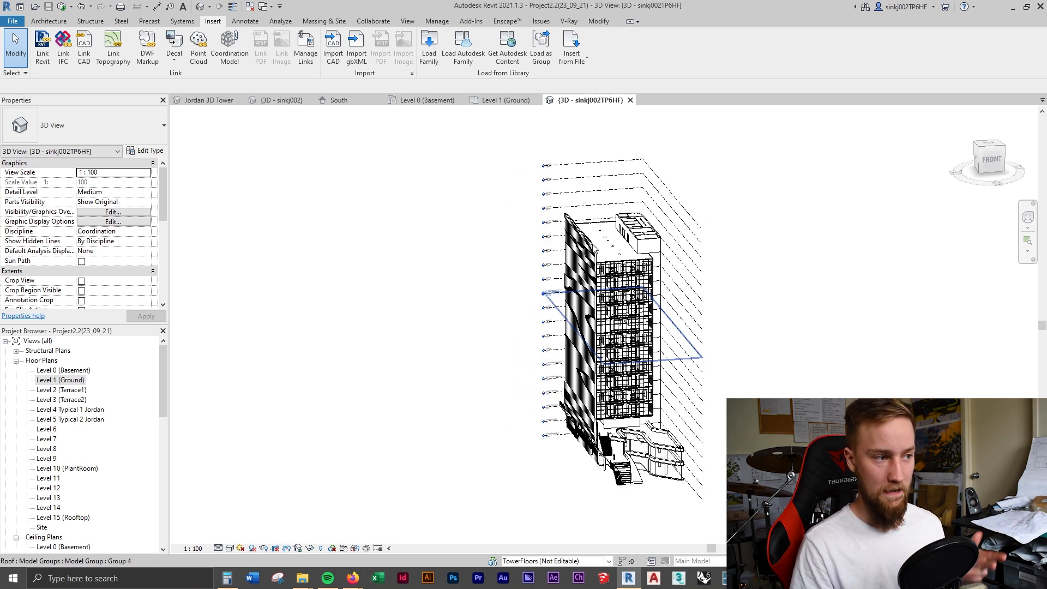
{"action": "middle_click_drag", "start_coordinate": [614, 256], "coordinate": [589, 273], "text": "shift"}
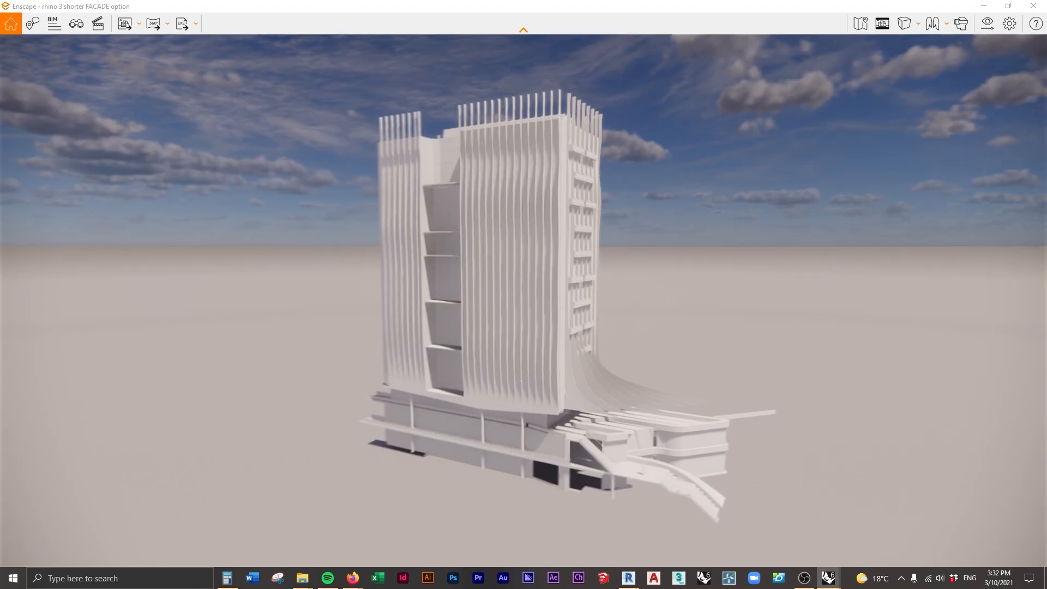
{"action": "key", "text": "d"}
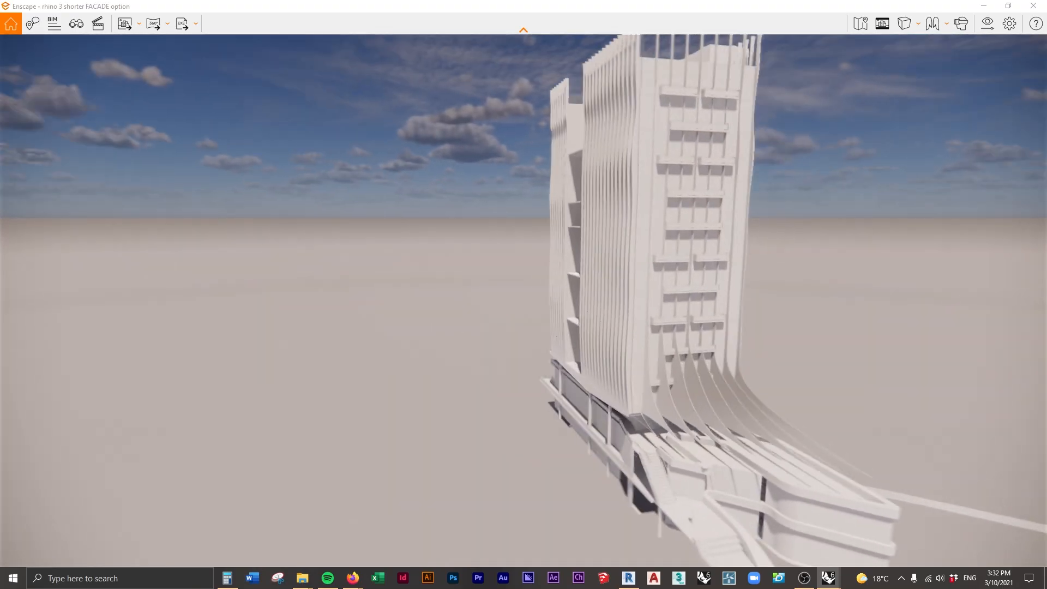
{"action": "key", "text": "w"}
{"action": "key", "text": "e"}
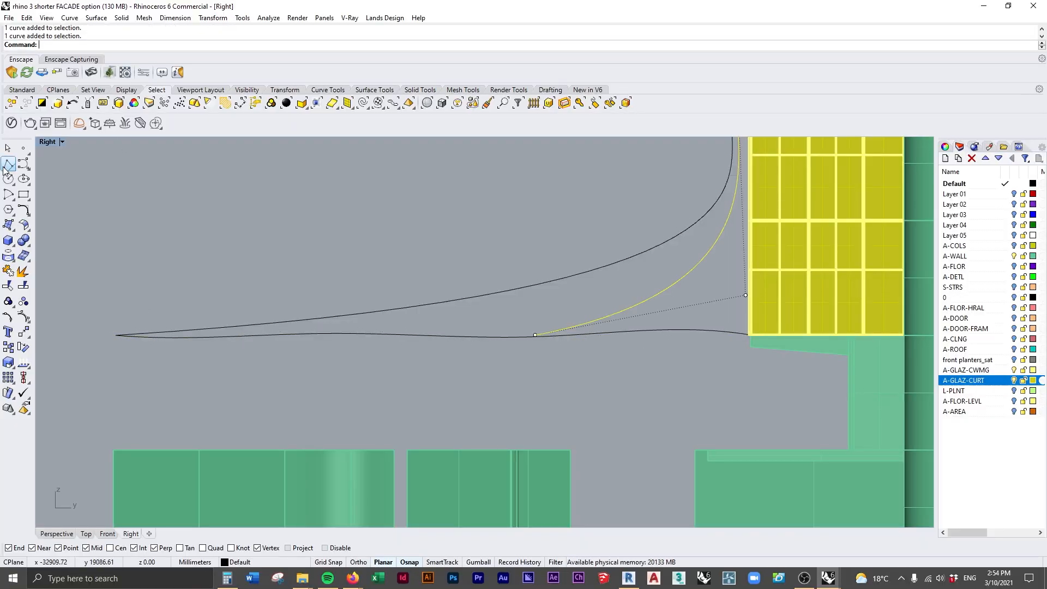
{"action": "left_click", "coordinate": [347, 334]}
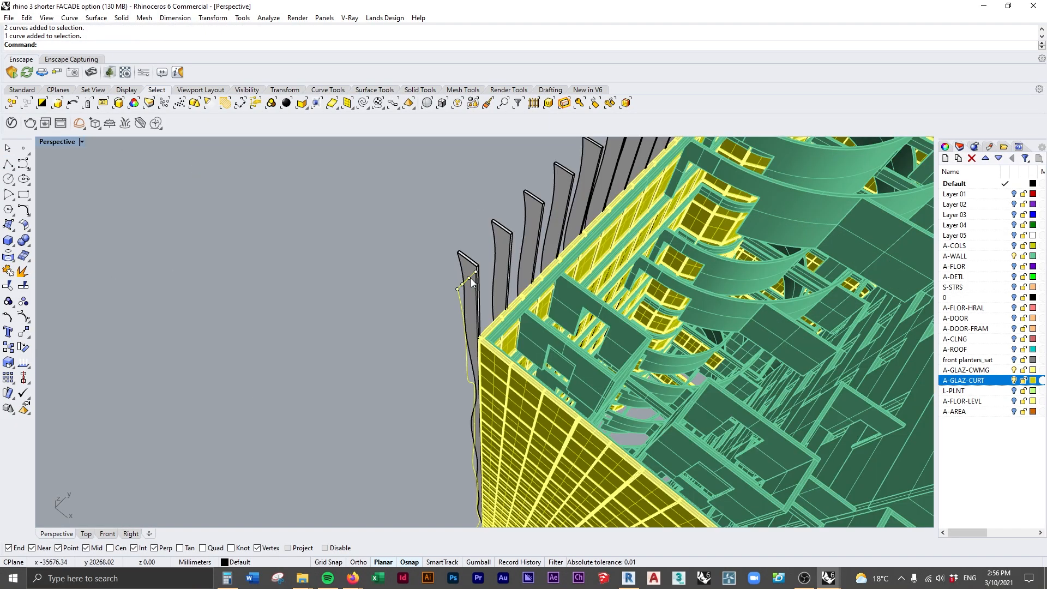
{"action": "scroll", "coordinate": [416, 375], "scroll_direction": "down", "scroll_amount": 5}
{"action": "scroll", "coordinate": [474, 381], "scroll_direction": "up", "scroll_amount": 5}
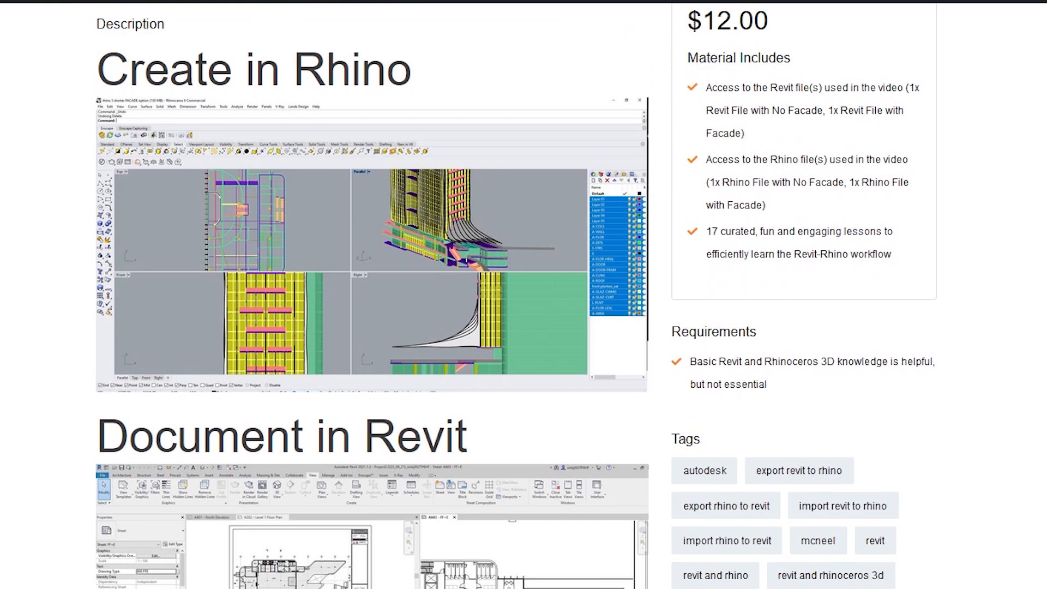
Read through the Revit-Rhino course page's description, requirements and target audience
{"action": "scroll", "coordinate": [523, 294], "scroll_direction": "down", "scroll_amount": 7}
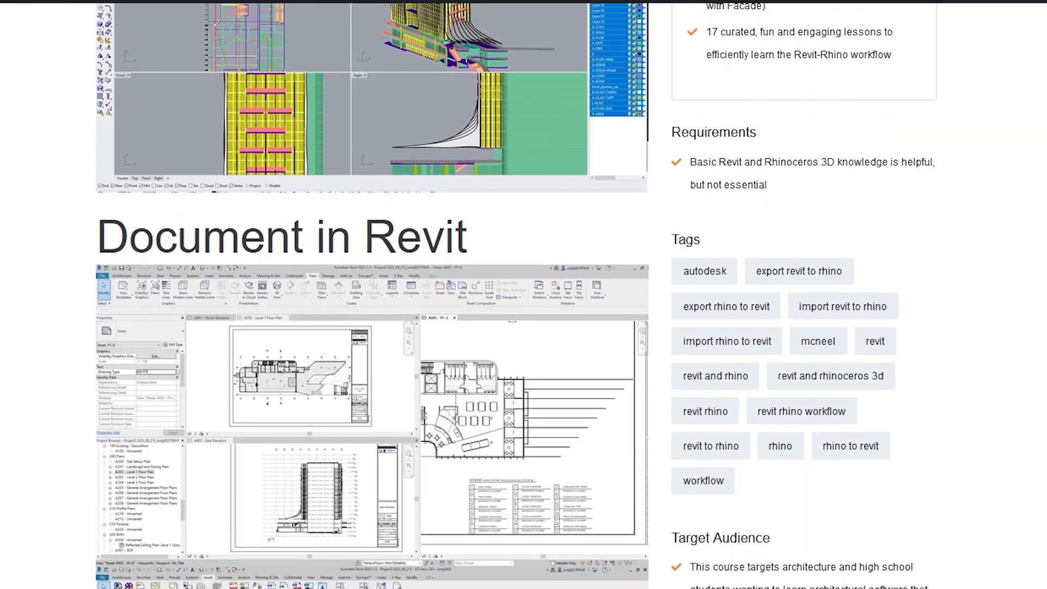
{"action": "scroll", "coordinate": [524, 295], "scroll_direction": "down", "scroll_amount": 7}
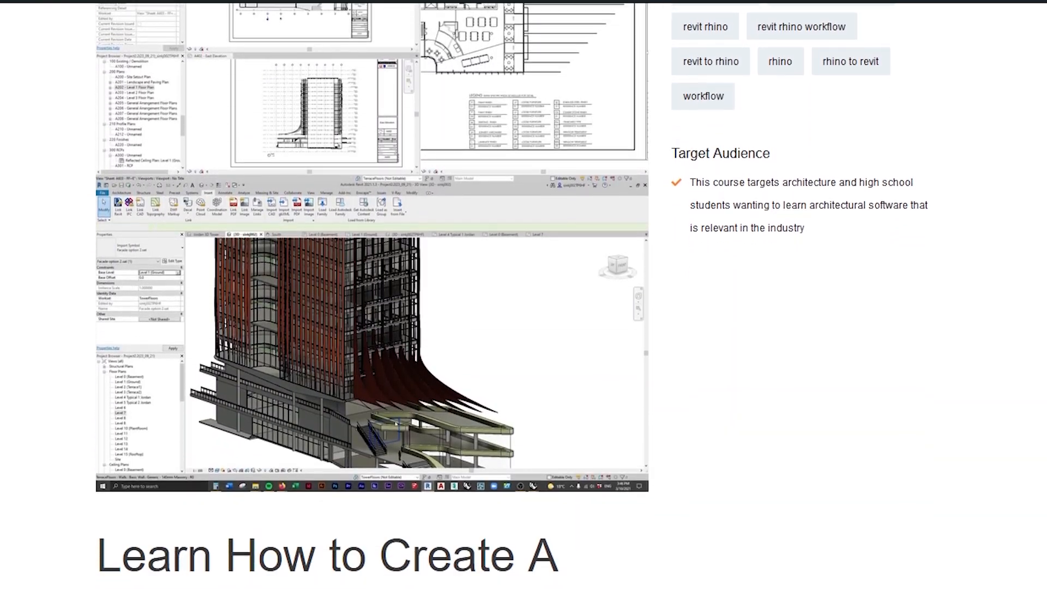
{"action": "scroll", "coordinate": [524, 294], "scroll_direction": "down", "scroll_amount": 7}
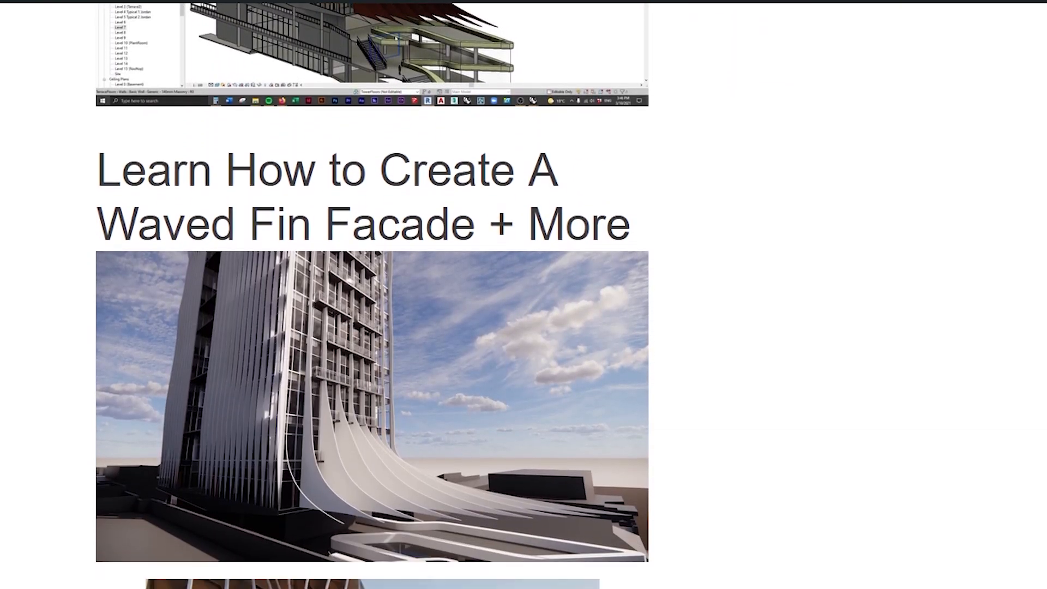
{"action": "scroll", "coordinate": [524, 294], "scroll_direction": "down", "scroll_amount": 7}
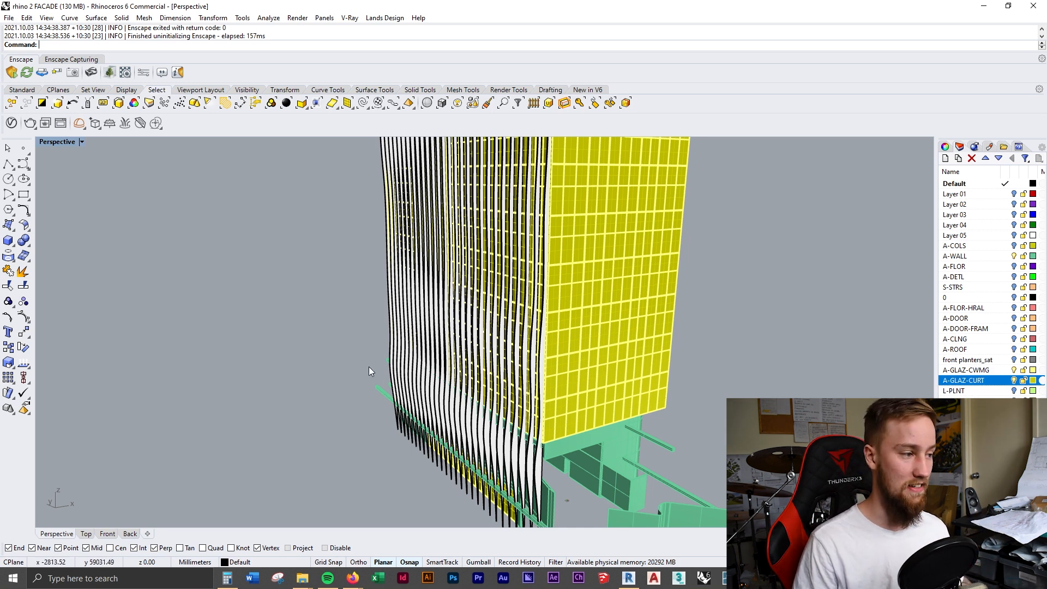
Examine the tower model from all sides, comparing the waved fin facade with the remaining glazed and solid walls
{"action": "scroll", "coordinate": [435, 350], "scroll_direction": "down", "scroll_amount": 8}
{"action": "scroll", "coordinate": [457, 380], "scroll_direction": "up", "scroll_amount": 5}
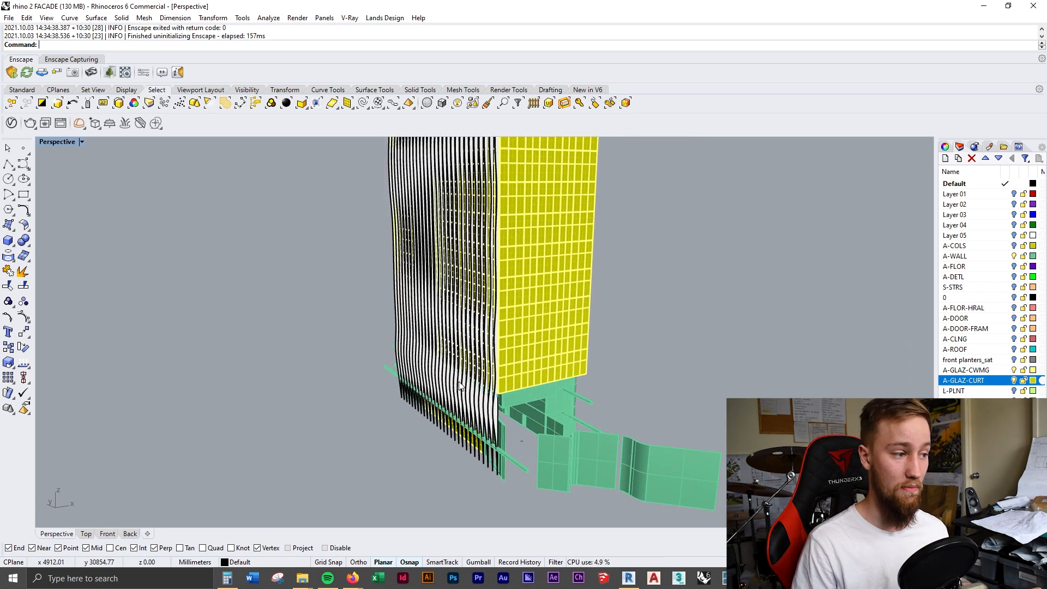
{"action": "scroll", "coordinate": [528, 162], "scroll_direction": "down", "scroll_amount": 2}
{"action": "scroll", "coordinate": [566, 194], "scroll_direction": "down", "scroll_amount": 2}
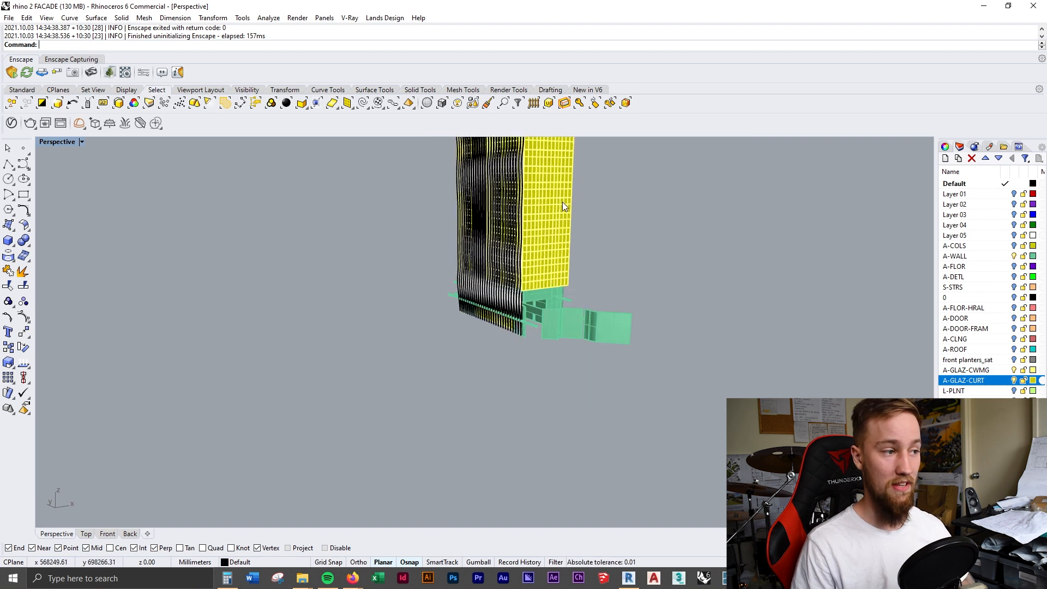
{"action": "right_click_drag", "start_coordinate": [591, 214], "coordinate": [592, 261], "text": "shift"}
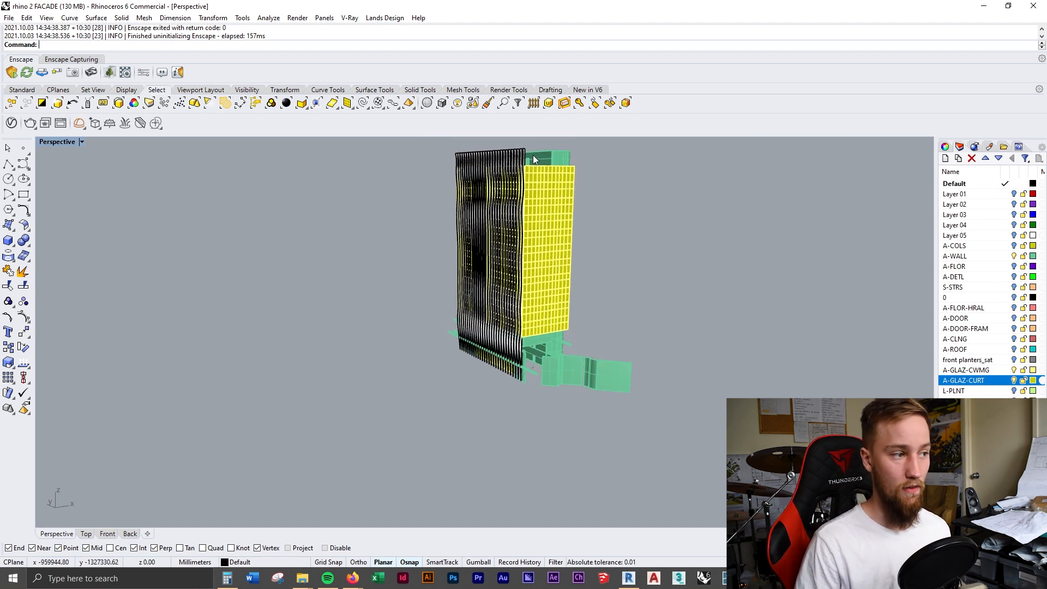
{"action": "scroll", "coordinate": [538, 353], "scroll_direction": "up", "scroll_amount": 5}
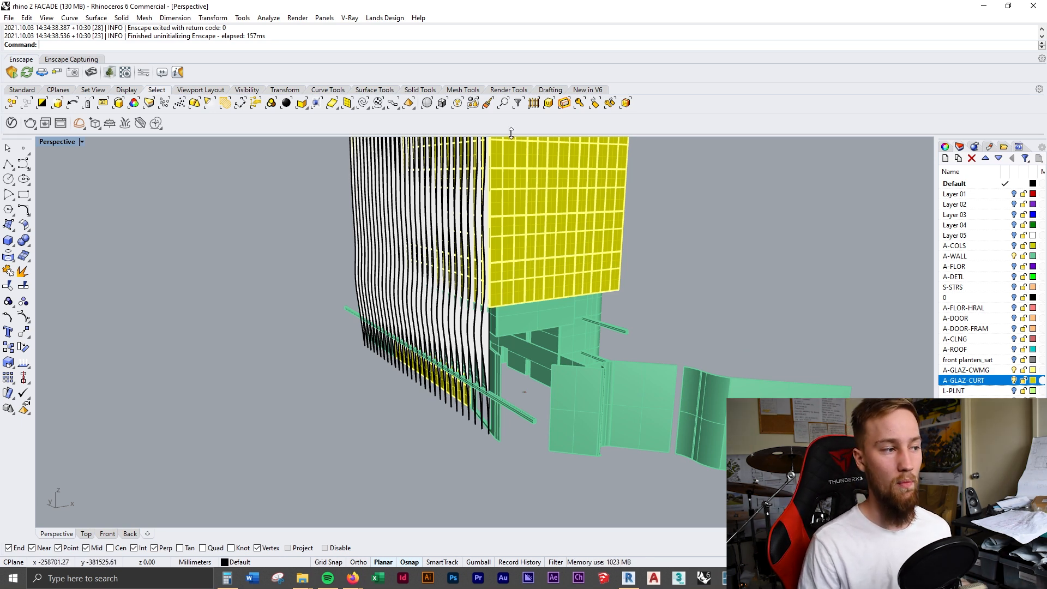
{"action": "right_click_drag", "start_coordinate": [555, 240], "coordinate": [427, 259]}
{"action": "scroll", "coordinate": [613, 335], "scroll_direction": "down", "scroll_amount": 2}
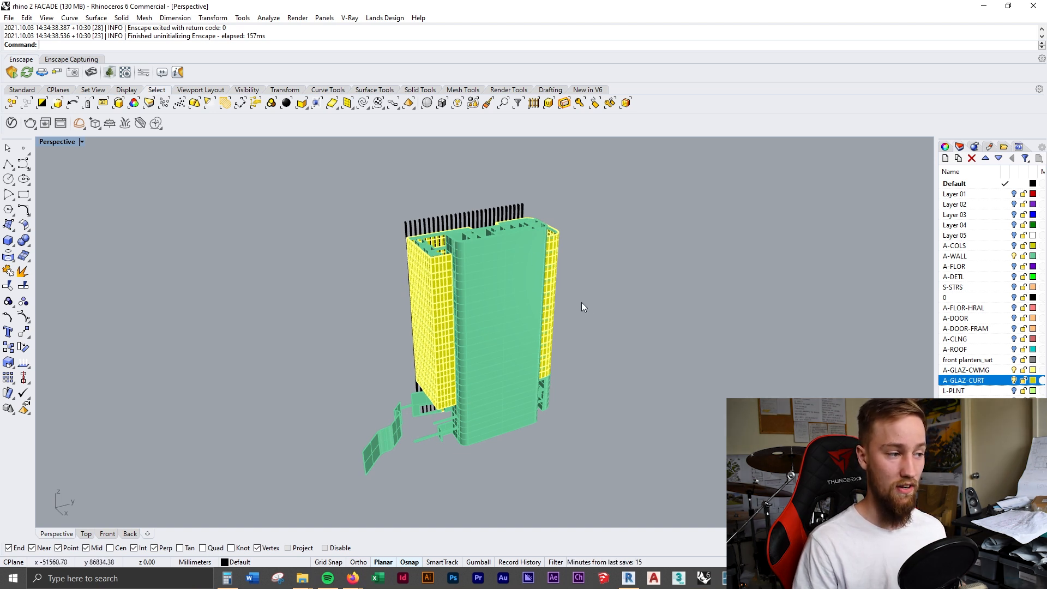
{"action": "right_click_drag", "start_coordinate": [582, 293], "coordinate": [528, 299], "text": "shift"}
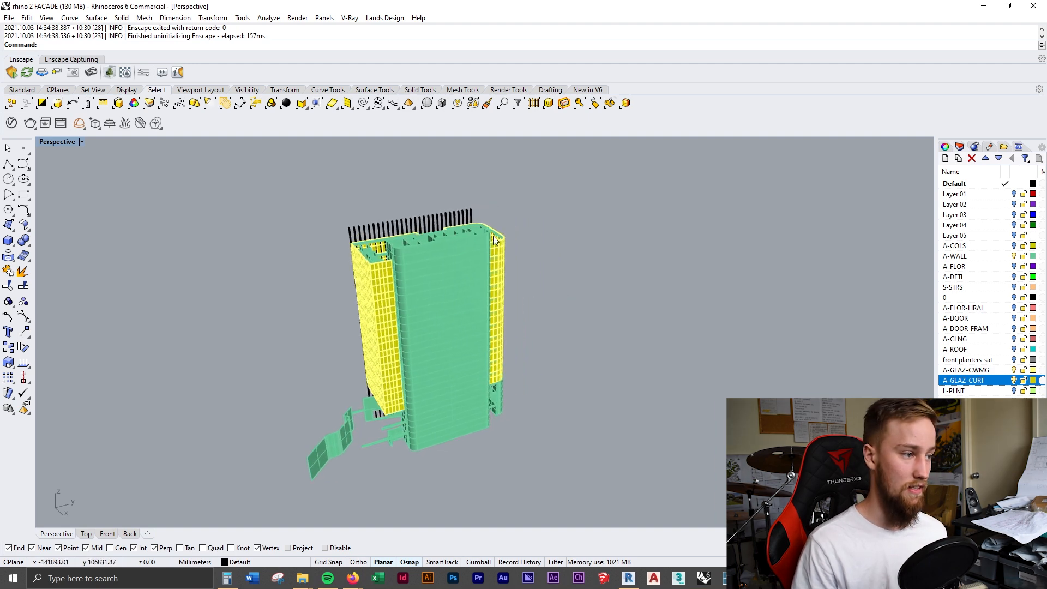
{"action": "right_click_drag", "start_coordinate": [554, 239], "coordinate": [363, 187]}
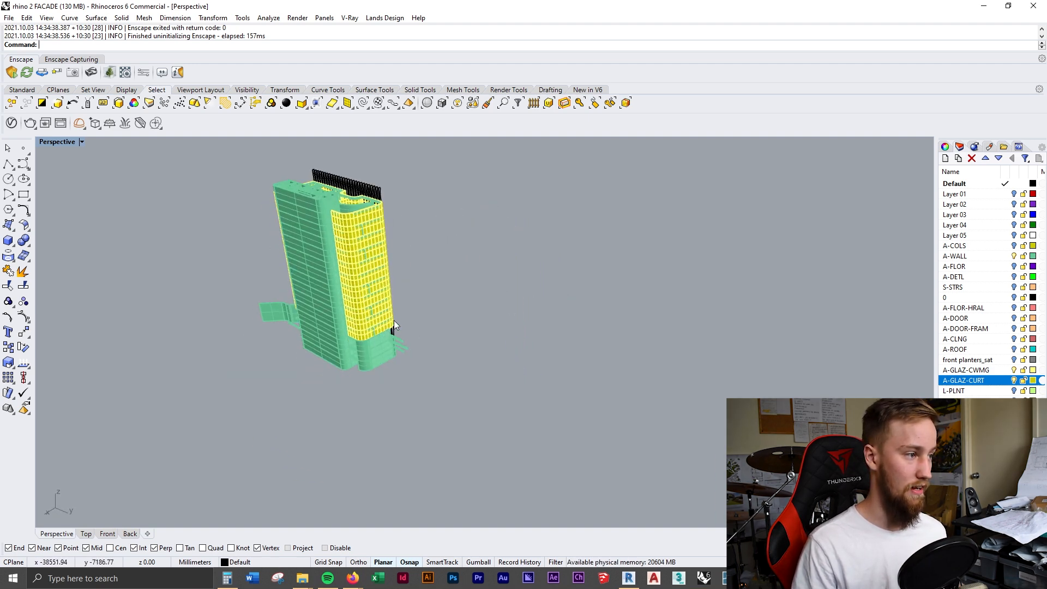
{"action": "right_click_drag", "start_coordinate": [434, 303], "coordinate": [503, 335]}
{"action": "right_click_drag", "start_coordinate": [525, 395], "coordinate": [573, 292]}
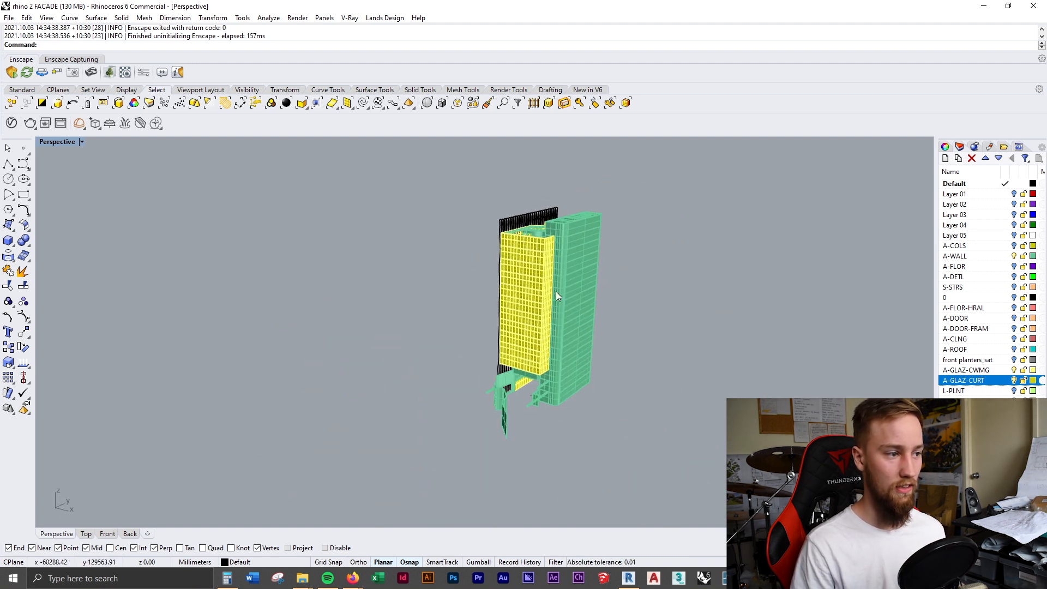
{"action": "scroll", "coordinate": [546, 306], "scroll_direction": "up", "scroll_amount": 5}
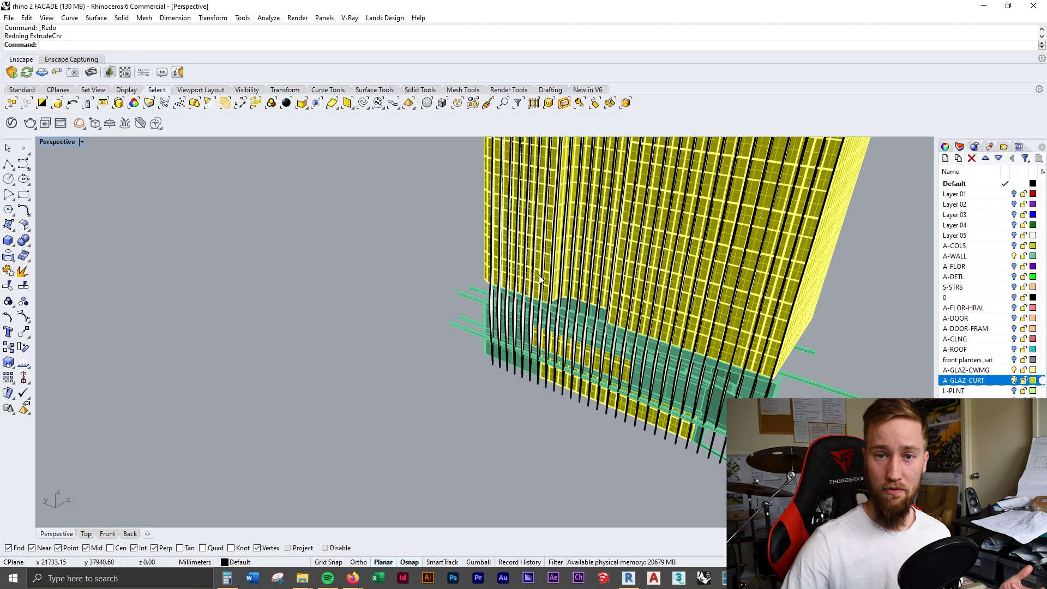
Save the current rhino 2 FACADE model
{"action": "left_click", "coordinate": [8, 18]}
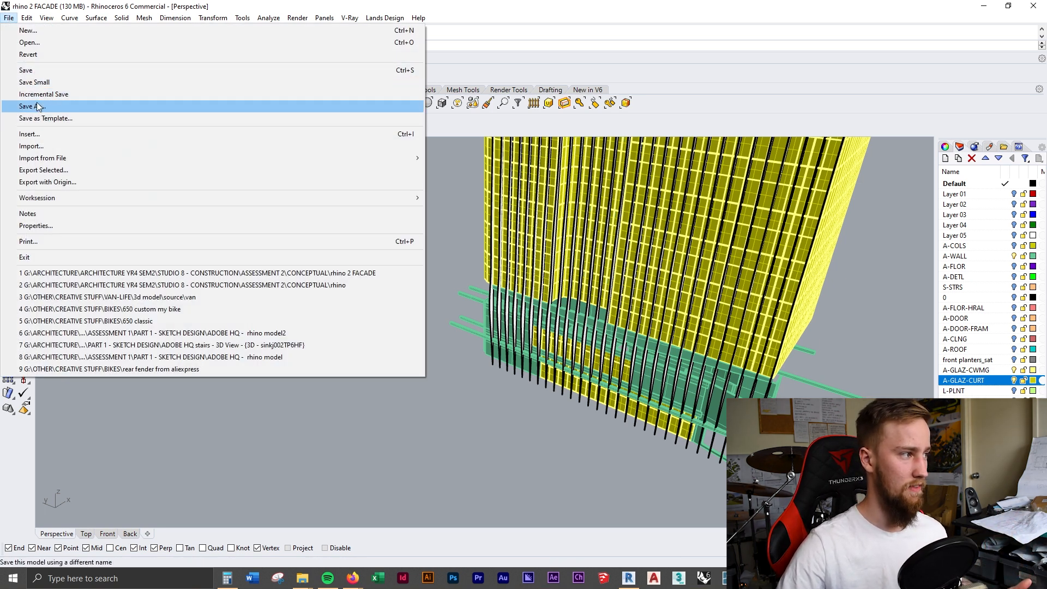
{"action": "left_click", "coordinate": [26, 10]}
{"action": "left_click", "coordinate": [27, 17]}
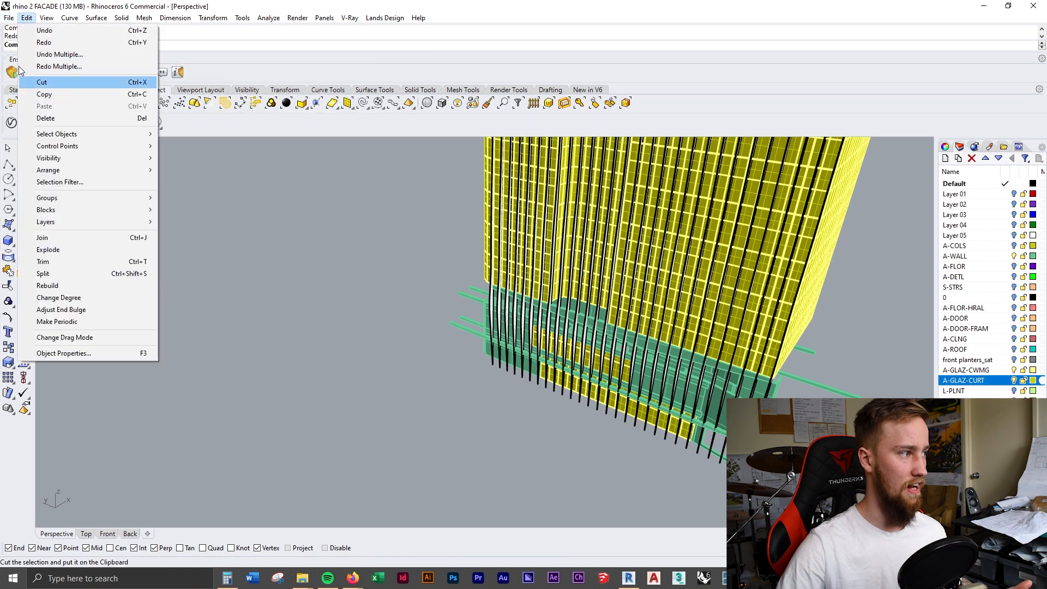
{"action": "mouse_move", "coordinate": [8, 18]}
{"action": "left_click", "coordinate": [26, 71]}
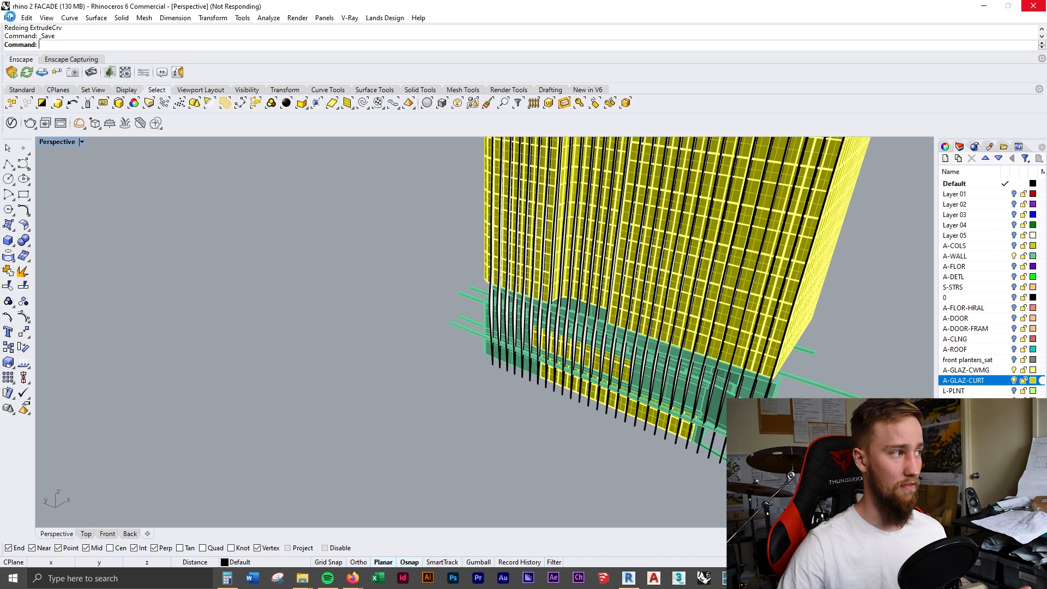
Save the model as a new Rhino 6 file named "rhino 3 shorter FACADE option" in the CONCEPTUAL folder
{"action": "left_click", "coordinate": [10, 17]}
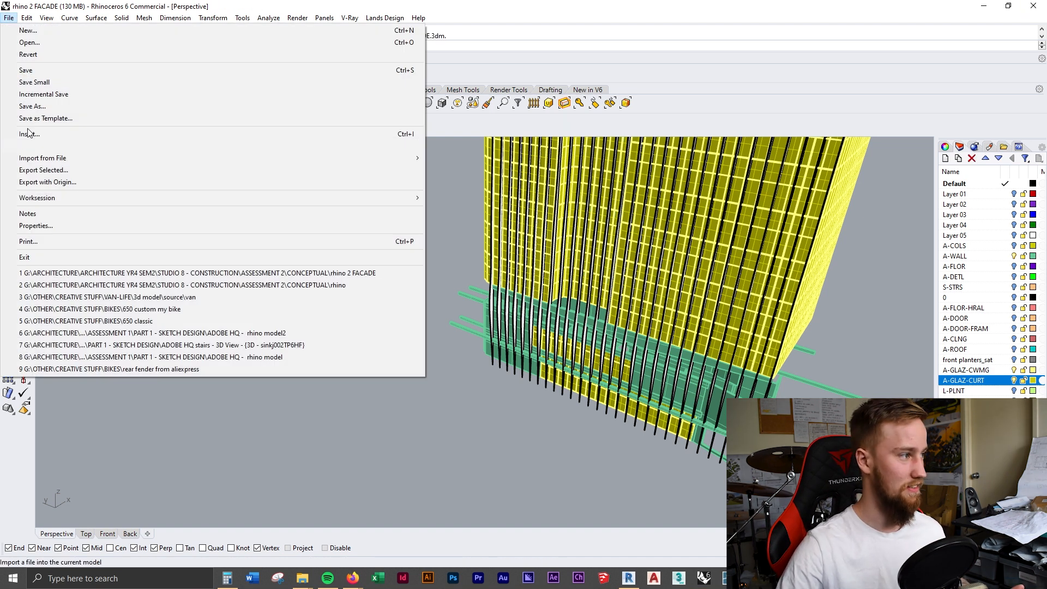
{"action": "left_click", "coordinate": [36, 107]}
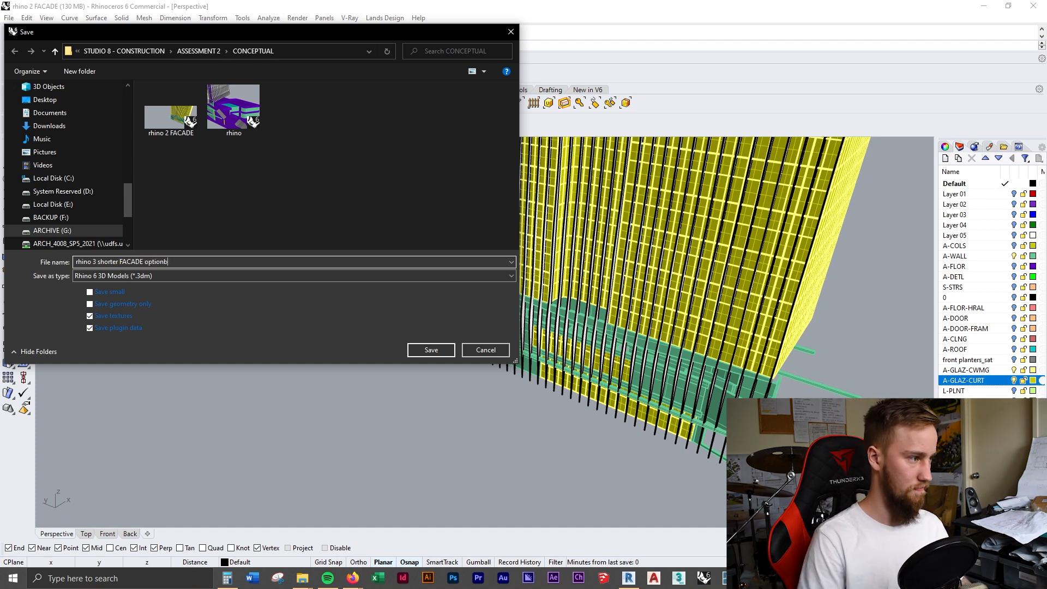
{"action": "key", "text": "Return"}
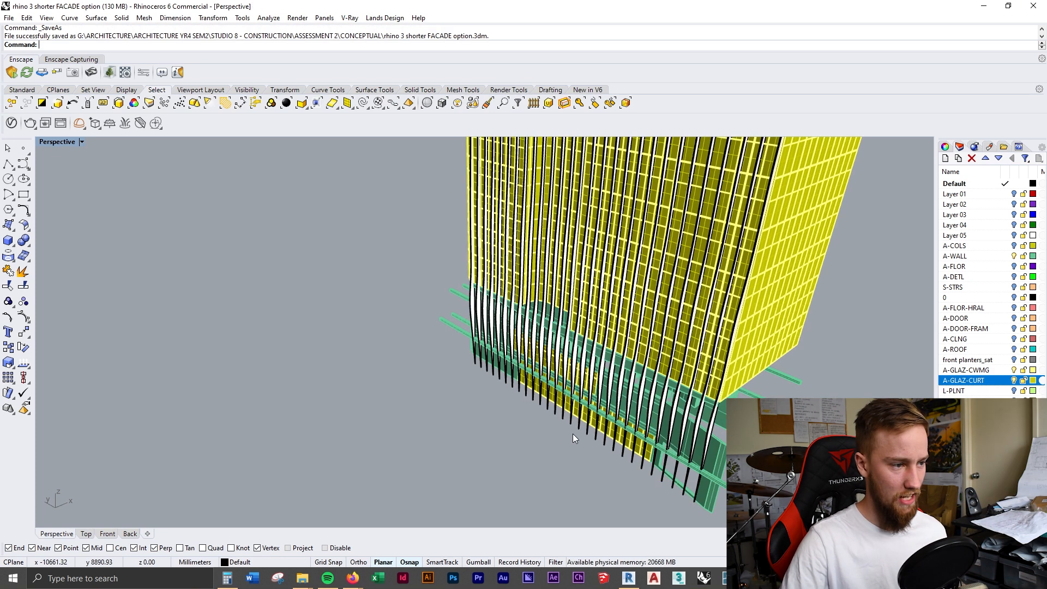
Undo the fin extrusion, tweened curves and curve move, and delete the selected profile curve at the tower's far corner
{"action": "key", "text": "ctrl+z"}
{"action": "key", "text": "ctrl+z"}
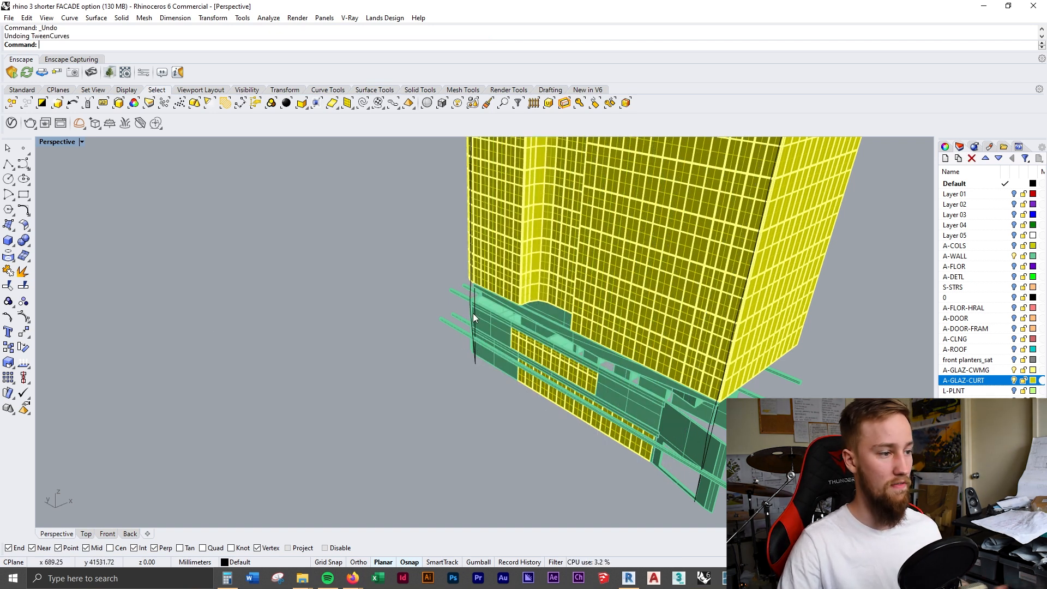
{"action": "right_click_drag", "start_coordinate": [577, 359], "coordinate": [453, 312]}
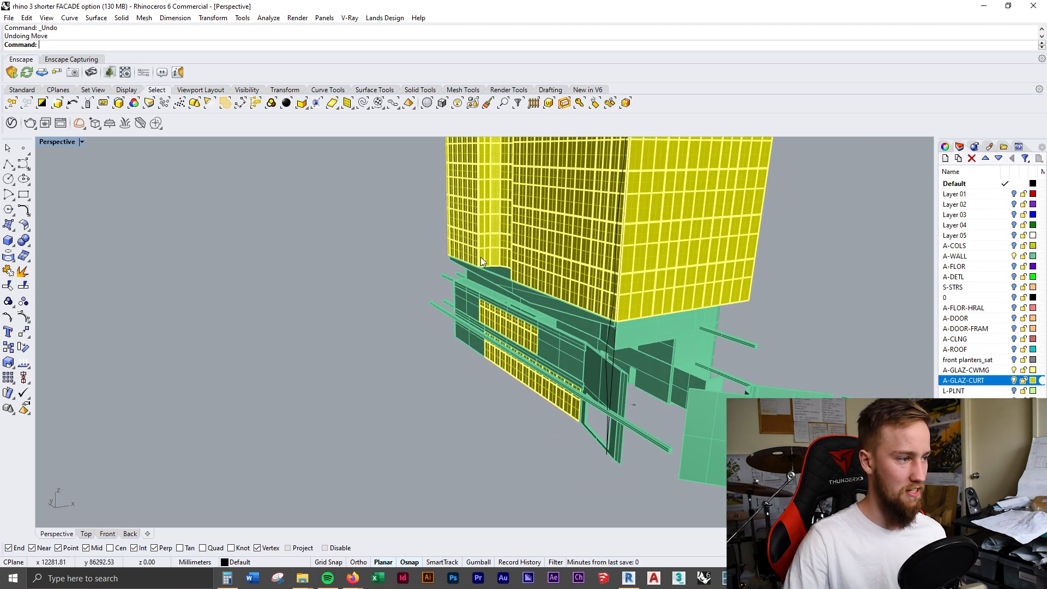
{"action": "scroll", "coordinate": [610, 378], "scroll_direction": "down", "scroll_amount": 8}
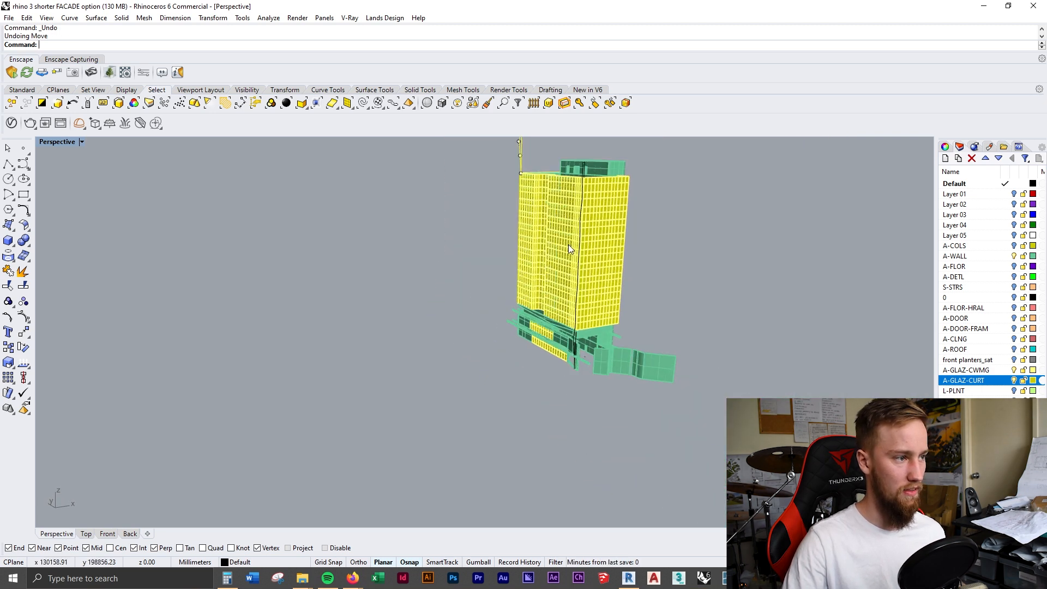
{"action": "key", "text": "Delete"}
{"action": "scroll", "coordinate": [519, 218], "scroll_direction": "up", "scroll_amount": 5}
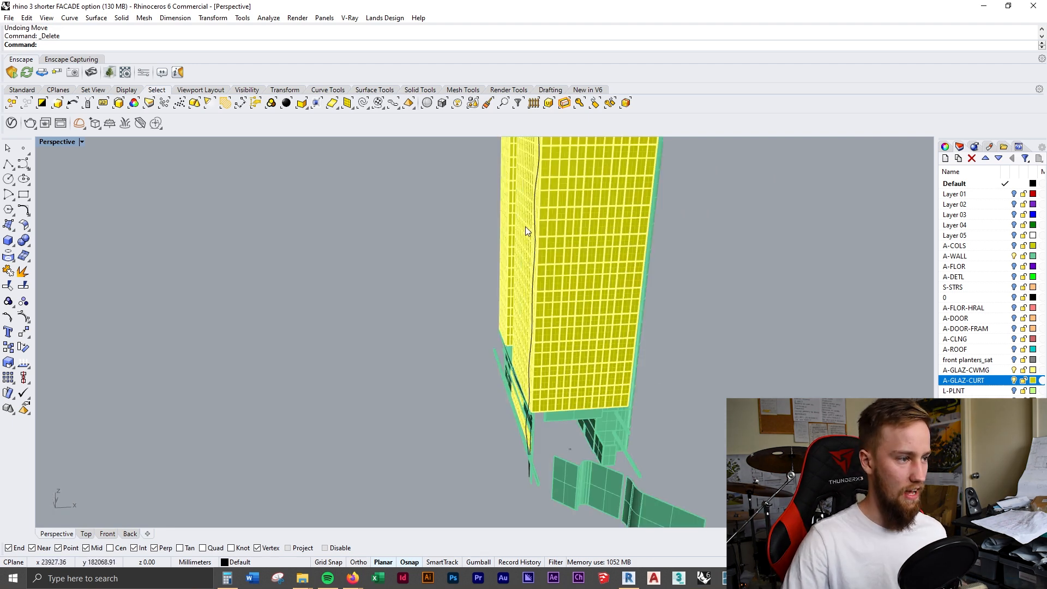
Select the remaining fin profile curve at the tower's near corner and show its lower part in the maximized Front view
{"action": "left_click", "coordinate": [533, 213]}
{"action": "left_click", "coordinate": [570, 243]}
{"action": "right_click_drag", "start_coordinate": [510, 322], "coordinate": [441, 417]}
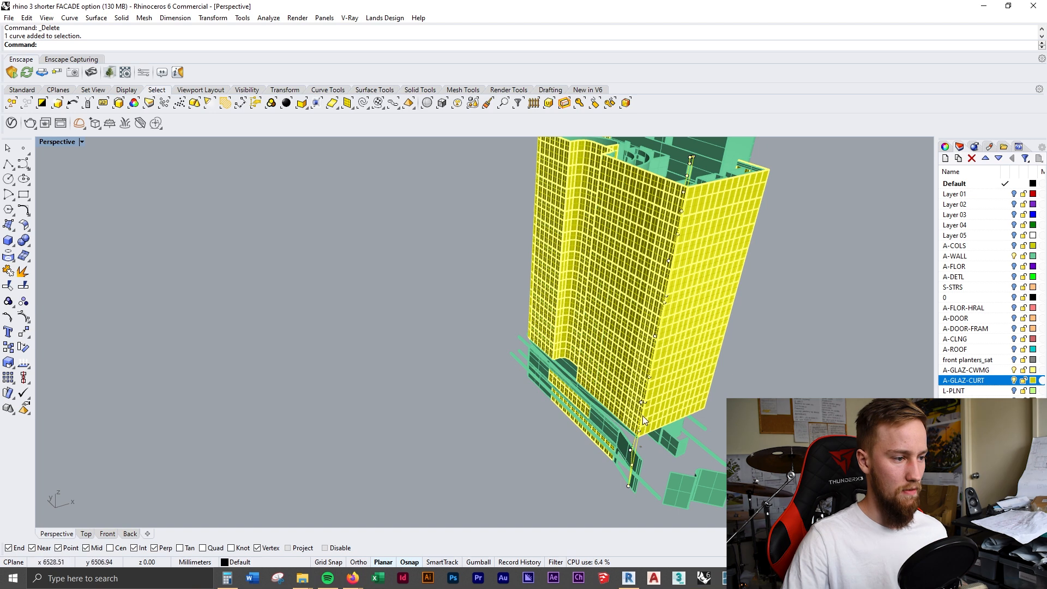
{"action": "double_click", "coordinate": [56, 141]}
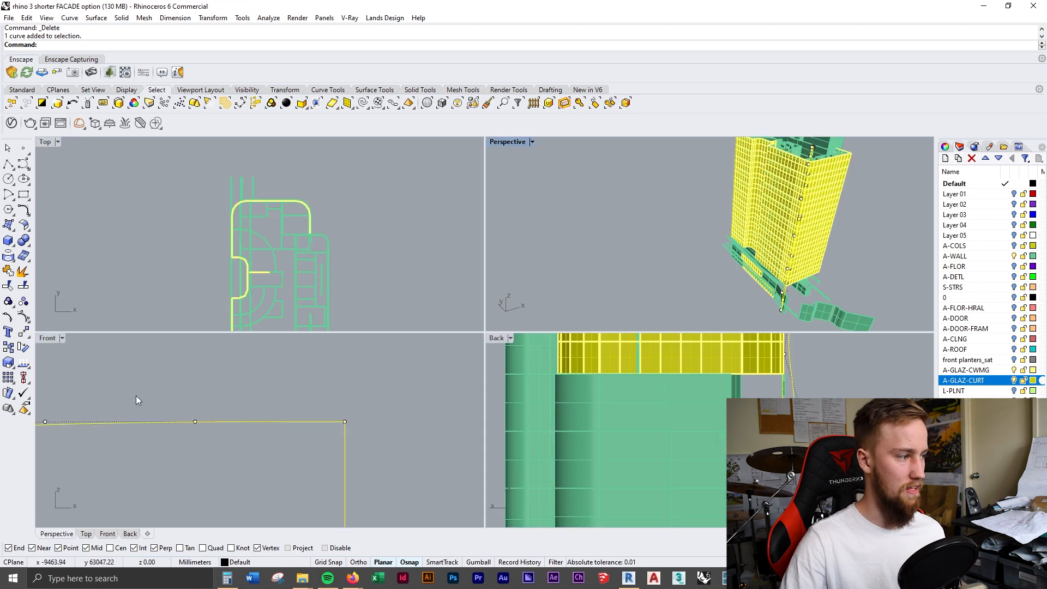
{"action": "double_click", "coordinate": [47, 338]}
{"action": "scroll", "coordinate": [169, 254], "scroll_direction": "down", "scroll_amount": 3}
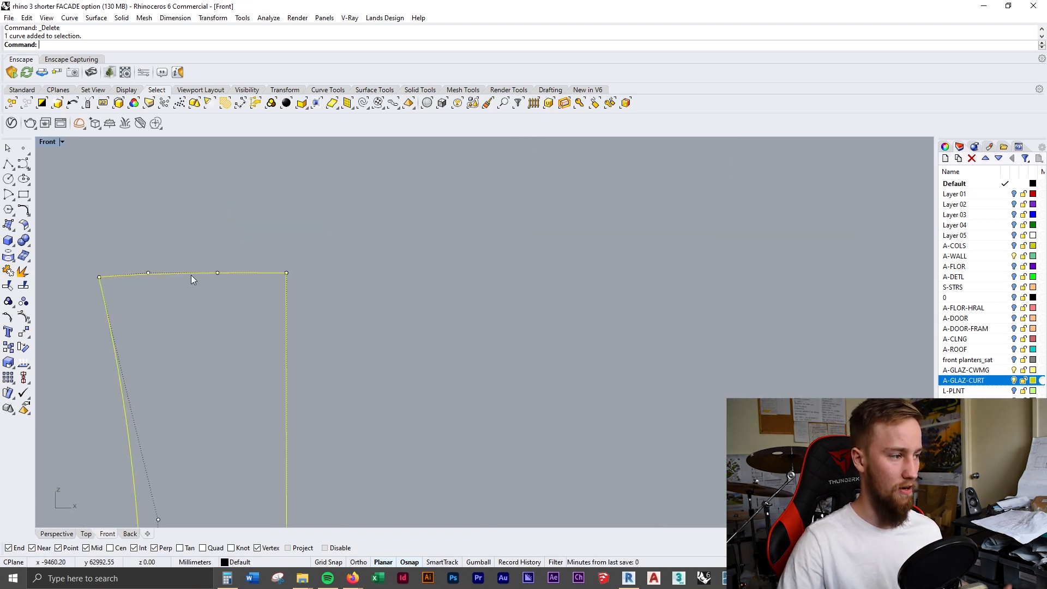
{"action": "right_click_drag", "start_coordinate": [186, 365], "coordinate": [290, 266]}
{"action": "scroll", "coordinate": [291, 266], "scroll_direction": "down", "scroll_amount": 6}
{"action": "scroll", "coordinate": [324, 435], "scroll_direction": "down", "scroll_amount": 15}
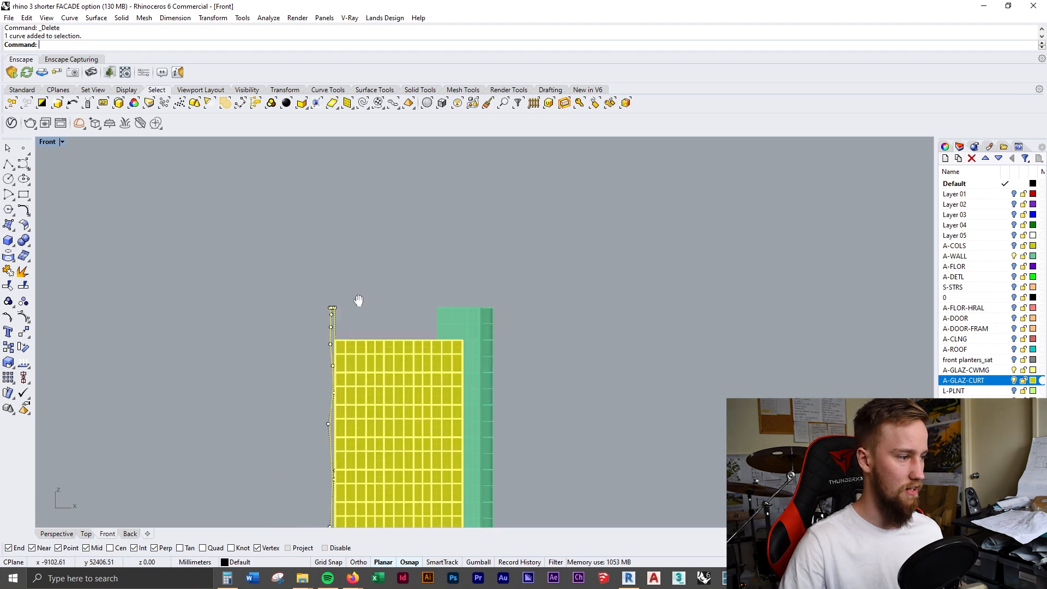
{"action": "right_click_drag", "start_coordinate": [346, 341], "coordinate": [392, 152]}
{"action": "scroll", "coordinate": [336, 442], "scroll_direction": "down", "scroll_amount": 2}
{"action": "scroll", "coordinate": [353, 384], "scroll_direction": "up", "scroll_amount": 8}
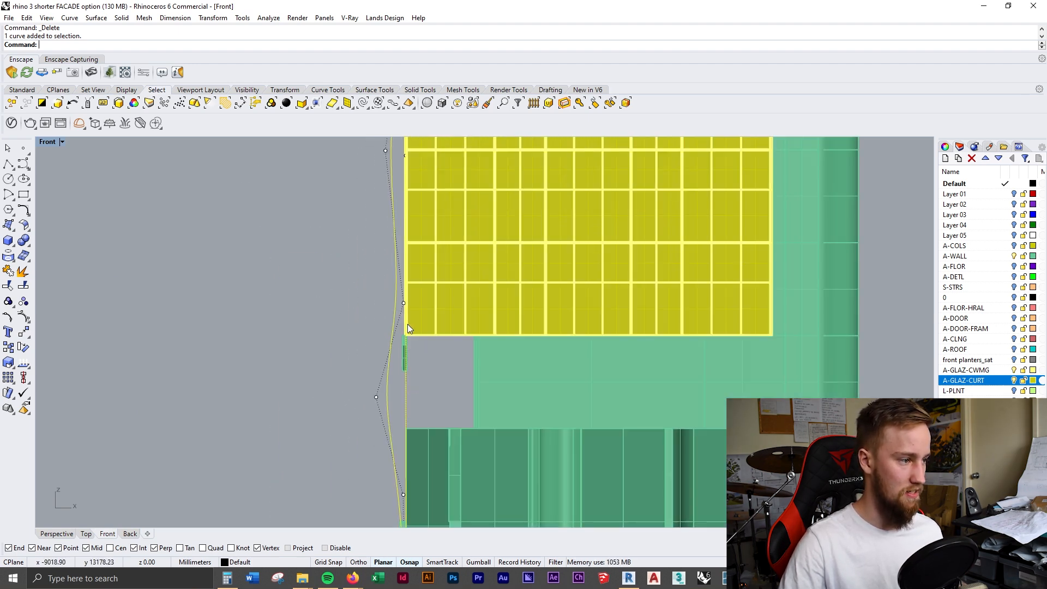
Move the bottom control point of the fin profile's straight inner edge up to the lower corner of the glazed tower wall
{"action": "key", "text": "ctrl+z"}
{"action": "right_click_drag", "start_coordinate": [407, 399], "coordinate": [423, 330]}
{"action": "key", "text": "Return"}
{"action": "left_click", "coordinate": [418, 338]}
{"action": "left_click_drag", "start_coordinate": [420, 515], "coordinate": [401, 255]}
{"action": "scroll", "coordinate": [425, 288], "scroll_direction": "up", "scroll_amount": 10}
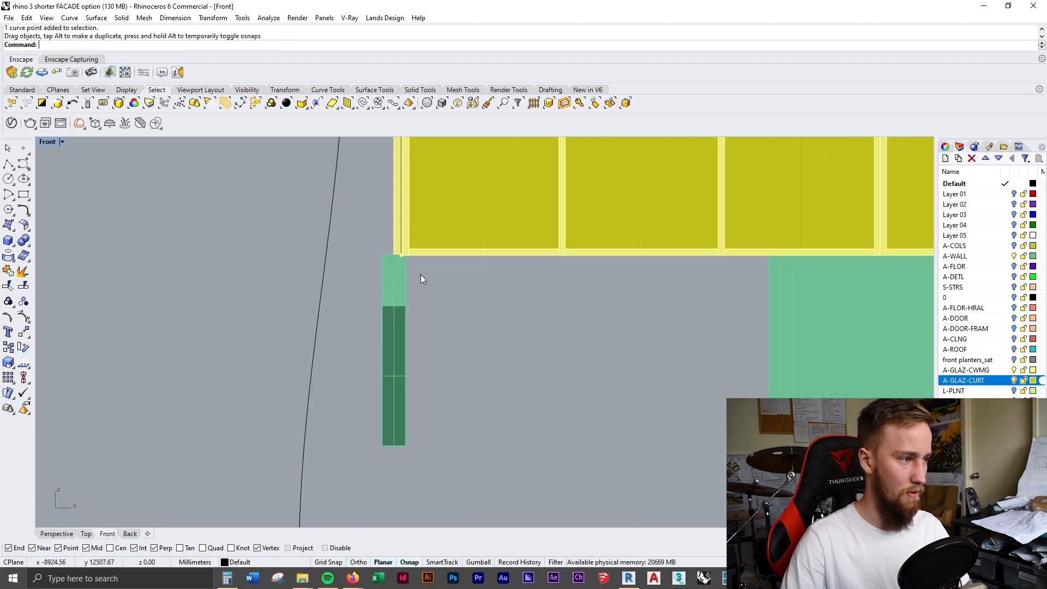
Select the fin's wavy outer profile curve at the tower's near corner and show its lower end in the maximized Front view
{"action": "double_click", "coordinate": [52, 143]}
{"action": "right_click_drag", "start_coordinate": [854, 255], "coordinate": [826, 253]}
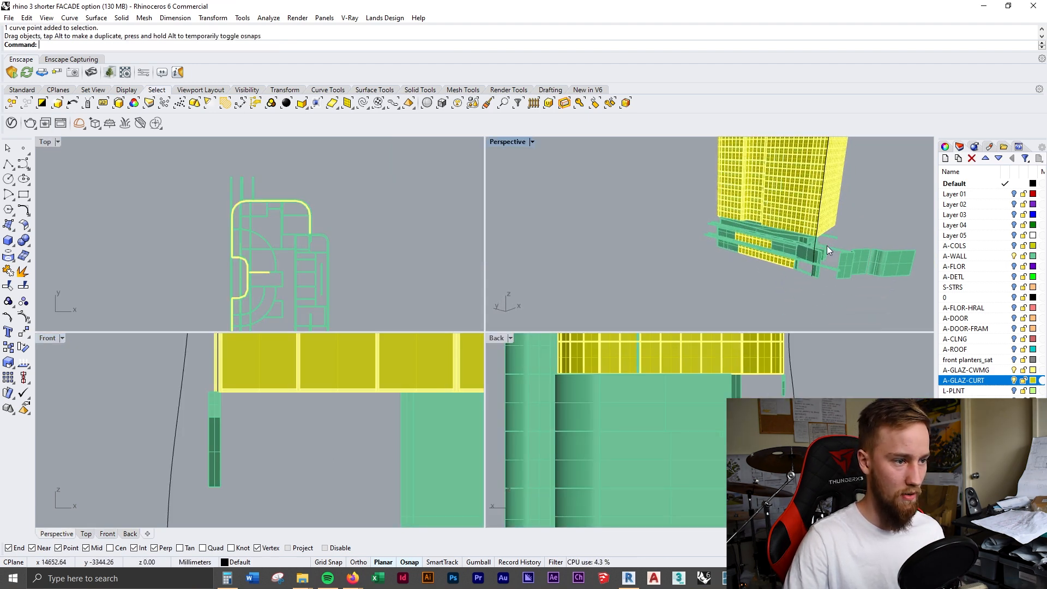
{"action": "scroll", "coordinate": [803, 299], "scroll_direction": "up", "scroll_amount": 10}
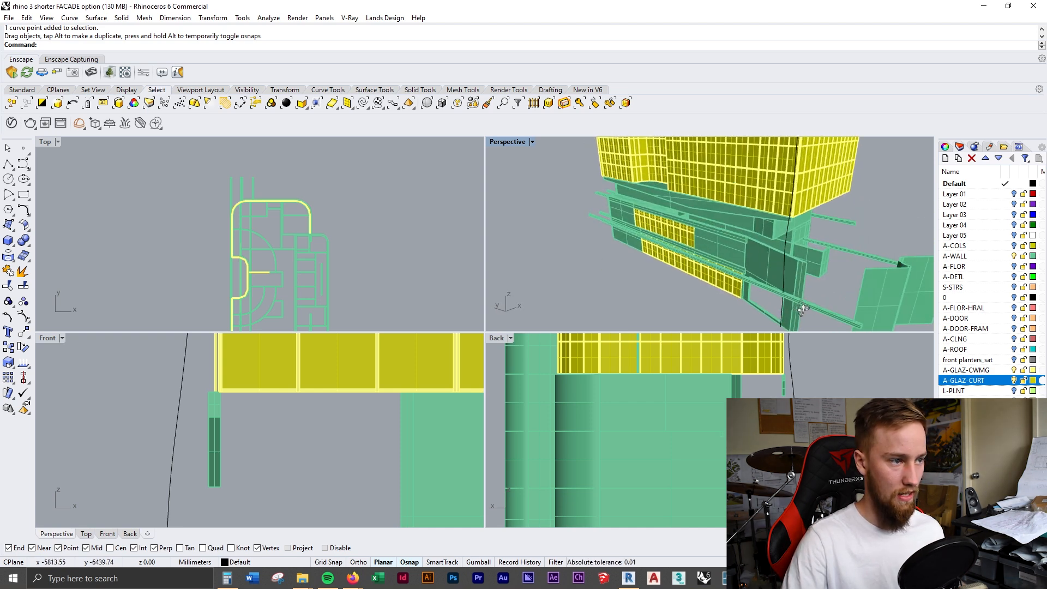
{"action": "right_click_drag", "start_coordinate": [800, 306], "coordinate": [802, 313]}
{"action": "scroll", "coordinate": [840, 234], "scroll_direction": "down", "scroll_amount": 15}
{"action": "scroll", "coordinate": [840, 161], "scroll_direction": "up", "scroll_amount": 12}
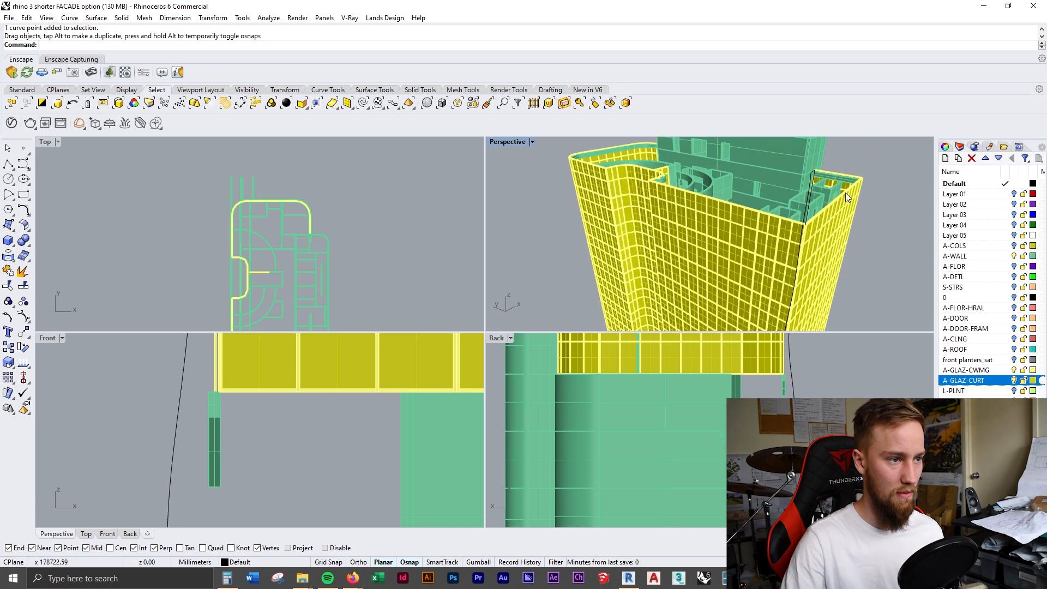
{"action": "left_click", "coordinate": [812, 178]}
{"action": "scroll", "coordinate": [818, 208], "scroll_direction": "down", "scroll_amount": 4}
{"action": "scroll", "coordinate": [779, 287], "scroll_direction": "up", "scroll_amount": 10}
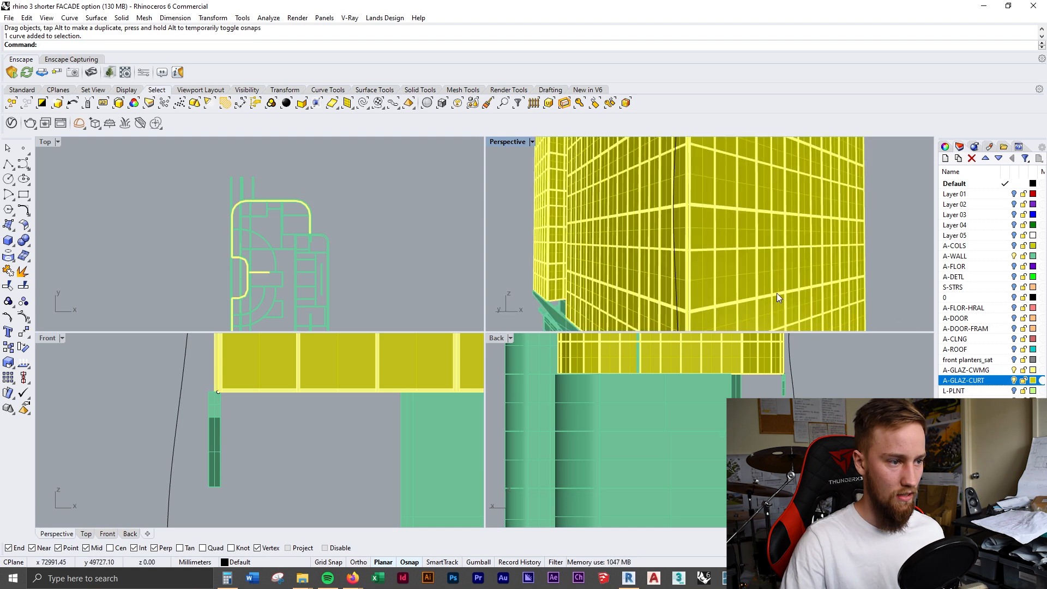
{"action": "scroll", "coordinate": [685, 299], "scroll_direction": "down", "scroll_amount": 5}
{"action": "scroll", "coordinate": [691, 286], "scroll_direction": "up", "scroll_amount": 8}
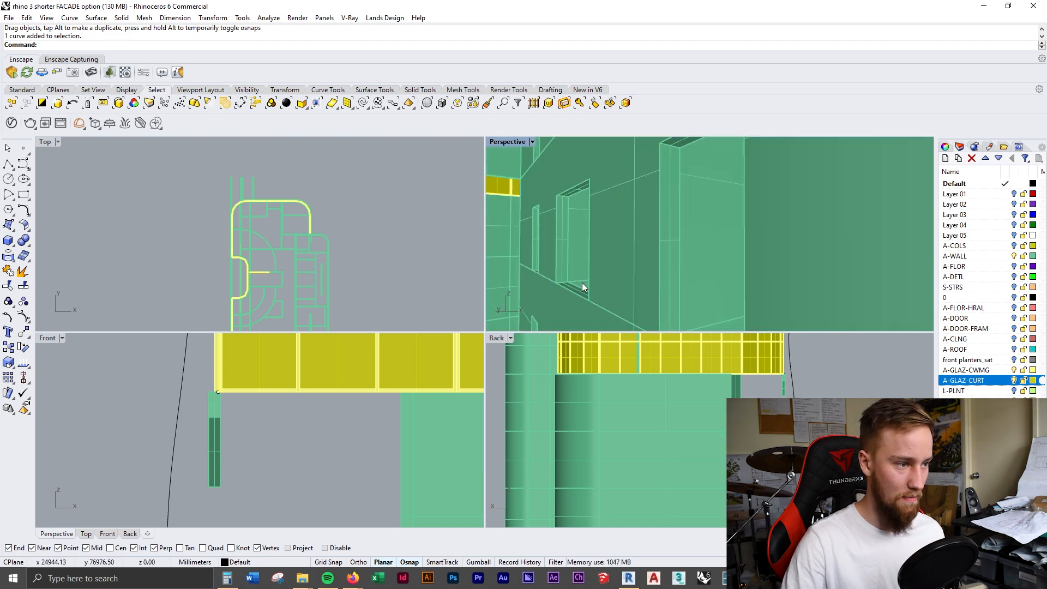
{"action": "scroll", "coordinate": [590, 281], "scroll_direction": "down", "scroll_amount": 3}
{"action": "right_click_drag", "start_coordinate": [575, 281], "coordinate": [780, 258]}
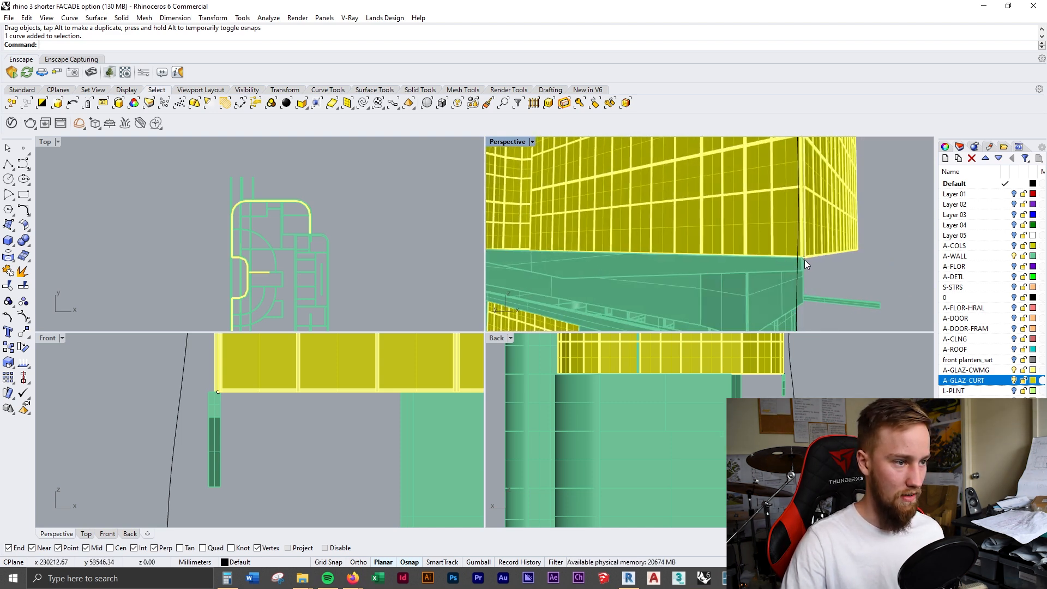
{"action": "left_click", "coordinate": [800, 260], "text": "shift"}
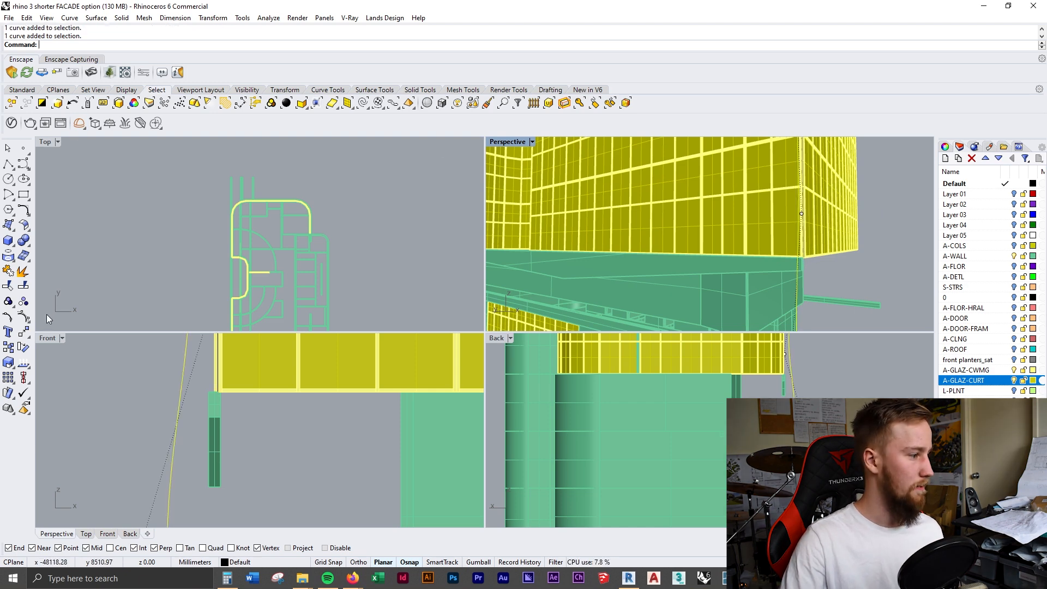
{"action": "double_click", "coordinate": [46, 338]}
{"action": "scroll", "coordinate": [397, 480], "scroll_direction": "up", "scroll_amount": 5}
Delete the lowest control points of the wavy fin curve so it no longer extends down to the podium base
{"action": "left_click", "coordinate": [399, 483]}
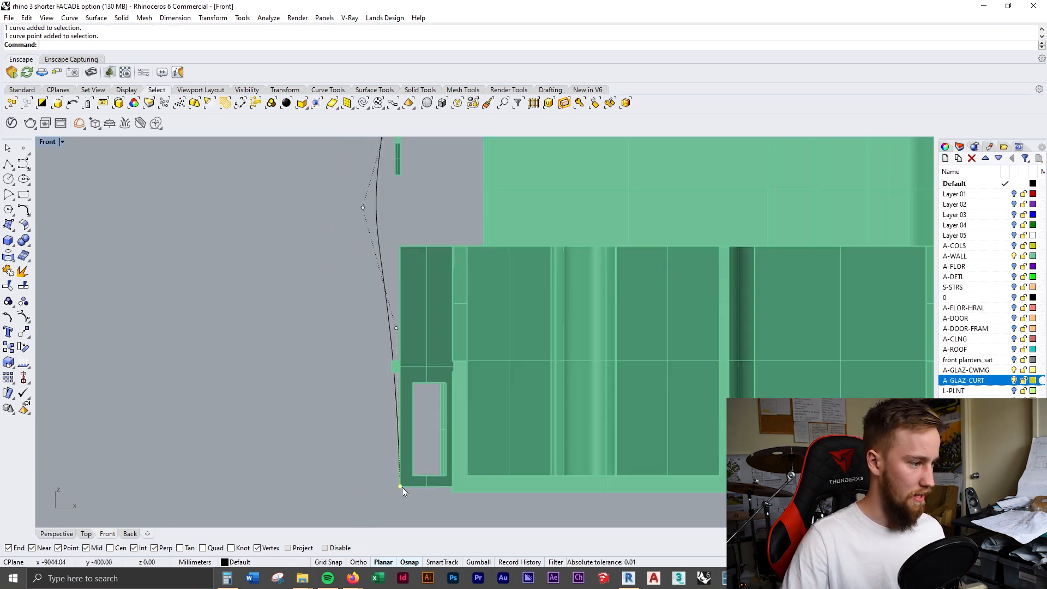
{"action": "right_click_drag", "start_coordinate": [435, 303], "coordinate": [430, 325]}
{"action": "key", "text": "Delete"}
{"action": "scroll", "coordinate": [407, 279], "scroll_direction": "down", "scroll_amount": 4}
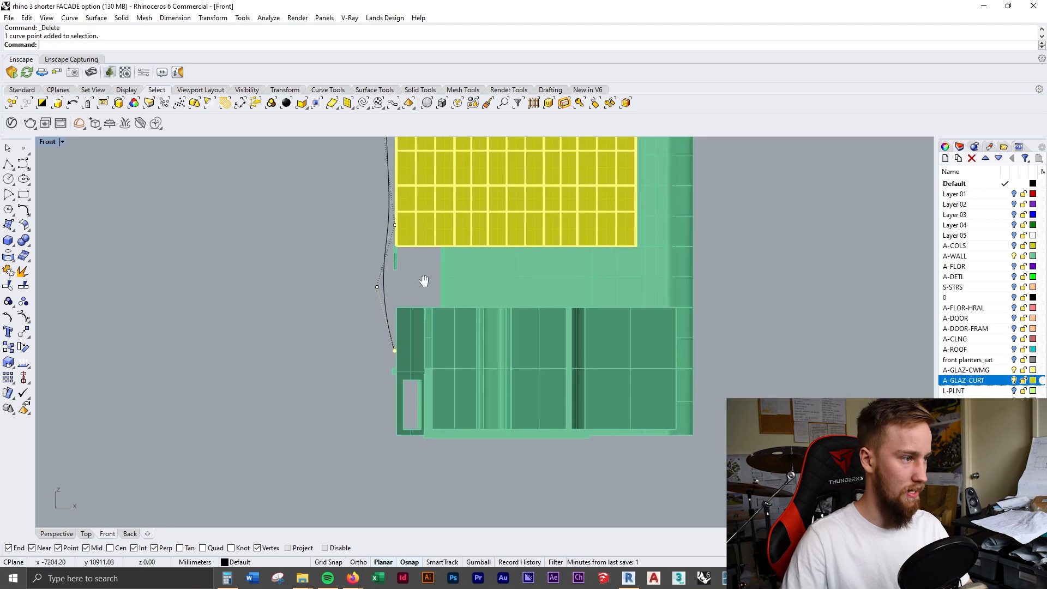
{"action": "scroll", "coordinate": [381, 278], "scroll_direction": "up", "scroll_amount": 2}
{"action": "left_click", "coordinate": [372, 299]}
{"action": "scroll", "coordinate": [372, 299], "scroll_direction": "up", "scroll_amount": 3}
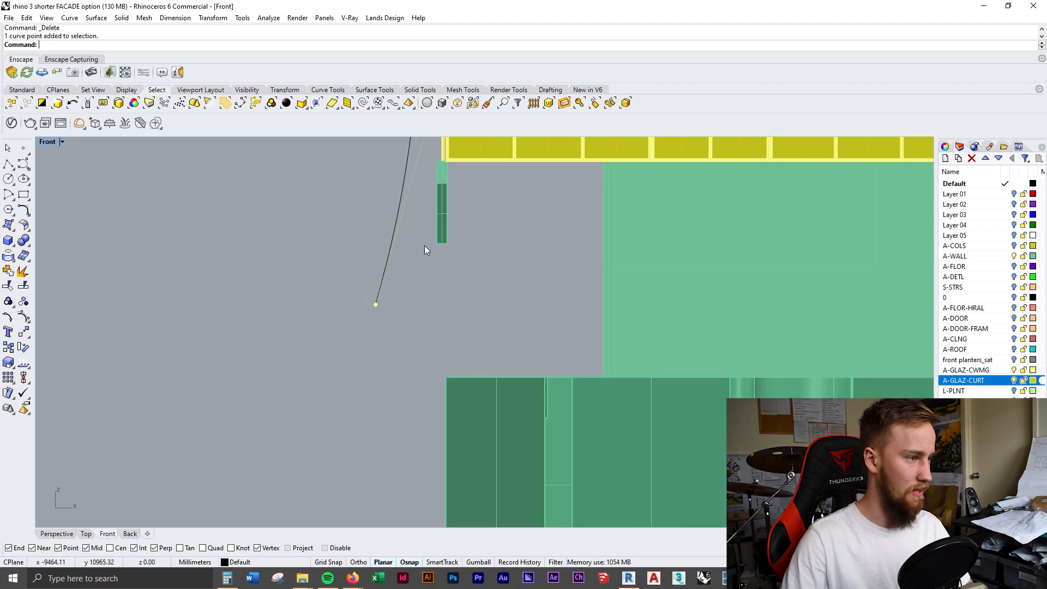
Move the wavy curve's bottom end point up to the lower corner of the glazed tower wall
{"action": "left_click_drag", "start_coordinate": [363, 385], "coordinate": [424, 234]}
{"action": "scroll", "coordinate": [426, 234], "scroll_direction": "up", "scroll_amount": 3}
{"action": "scroll", "coordinate": [424, 251], "scroll_direction": "down", "scroll_amount": 4}
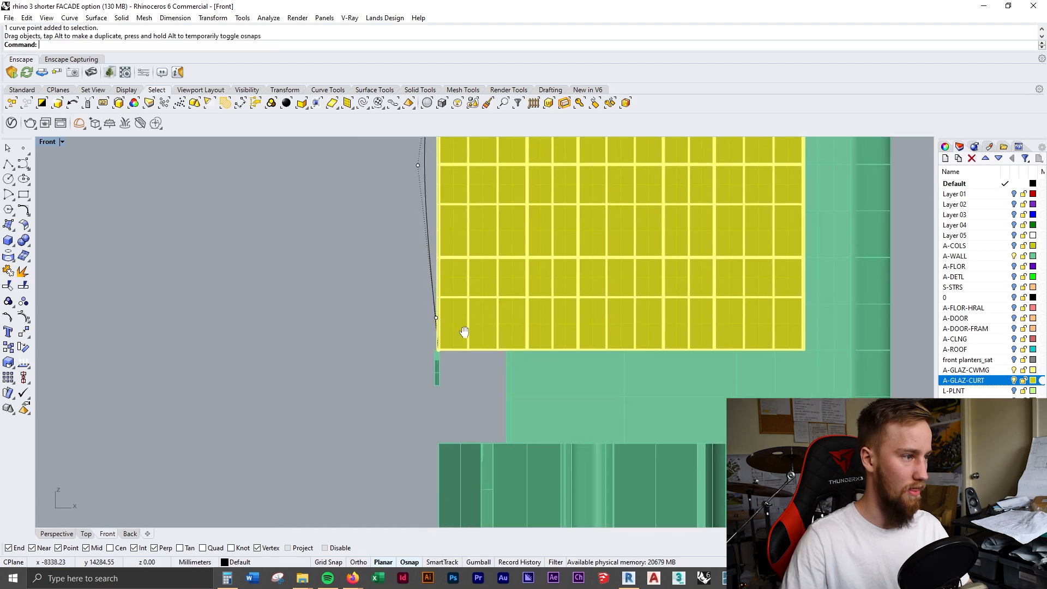
Select the three curves of the fin profile and join them into one closed curve
{"action": "scroll", "coordinate": [451, 338], "scroll_direction": "down", "scroll_amount": 8}
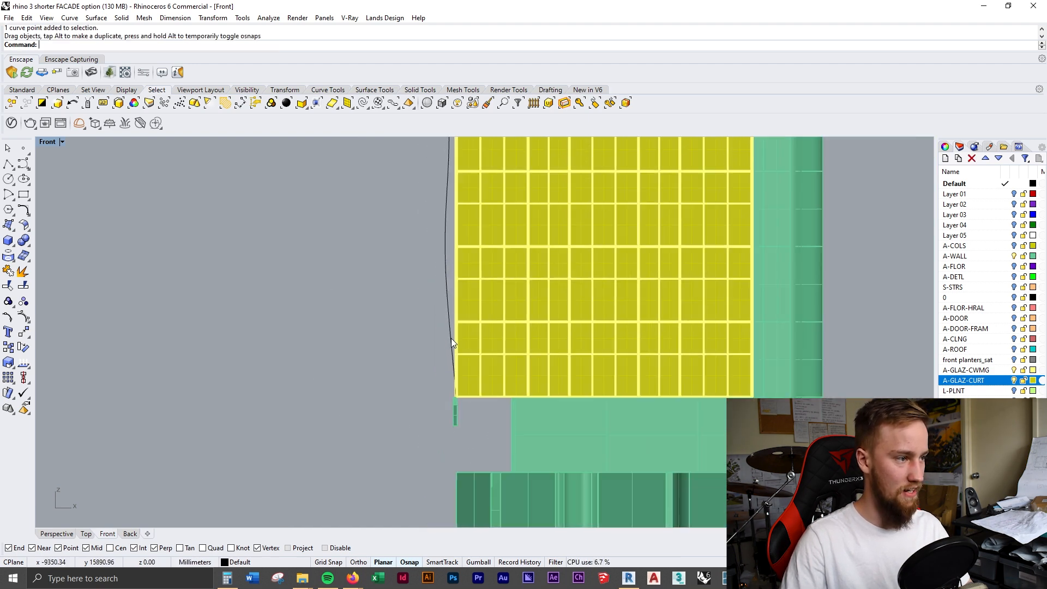
{"action": "right_click_drag", "start_coordinate": [412, 249], "coordinate": [395, 351]}
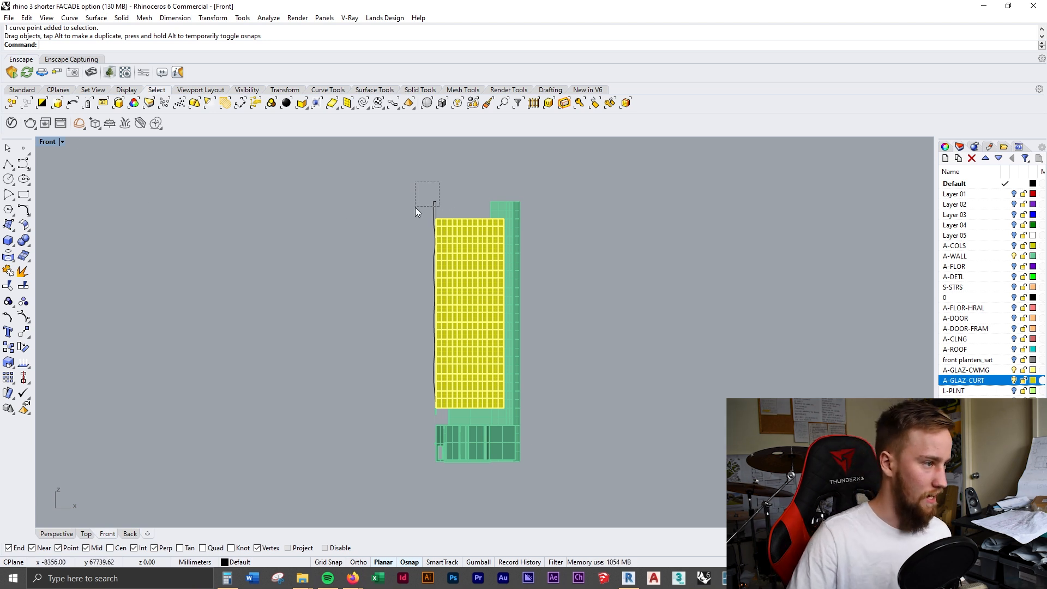
{"action": "left_click_drag", "start_coordinate": [416, 207], "coordinate": [416, 208]}
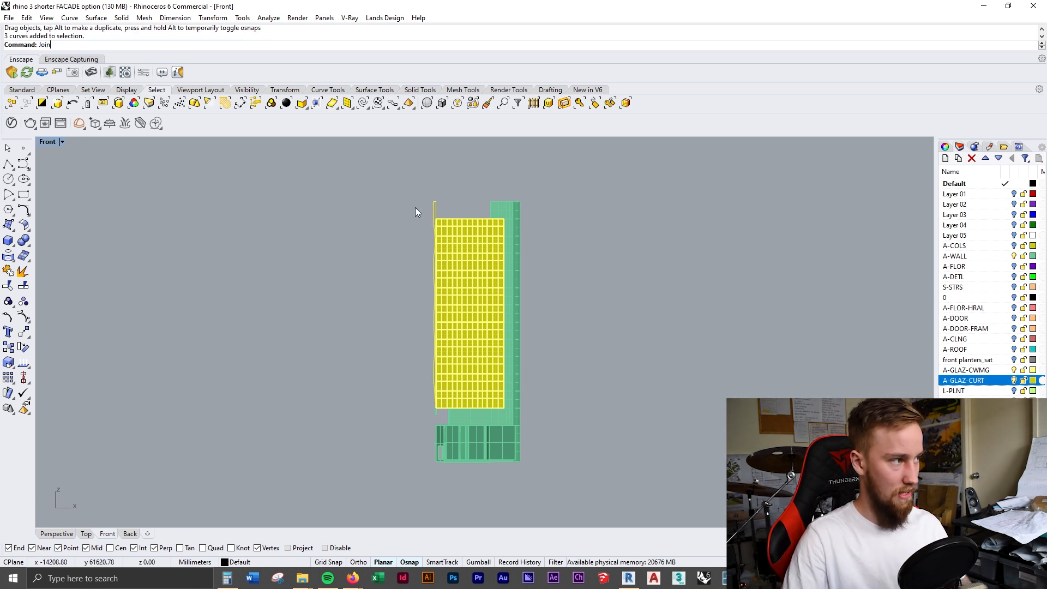
{"action": "key", "text": "Return"}
Copy the joined fin profile in the Top view from the tower's near corner to the mullion where the straight facade meets the rounded corner
{"action": "double_click", "coordinate": [48, 141]}
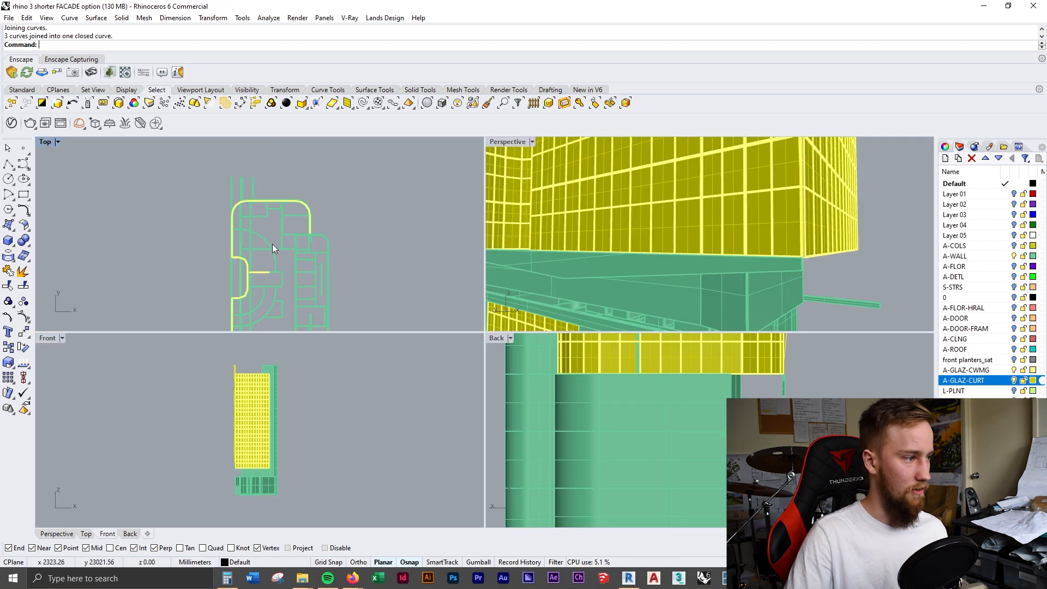
{"action": "scroll", "coordinate": [258, 281], "scroll_direction": "up", "scroll_amount": 8}
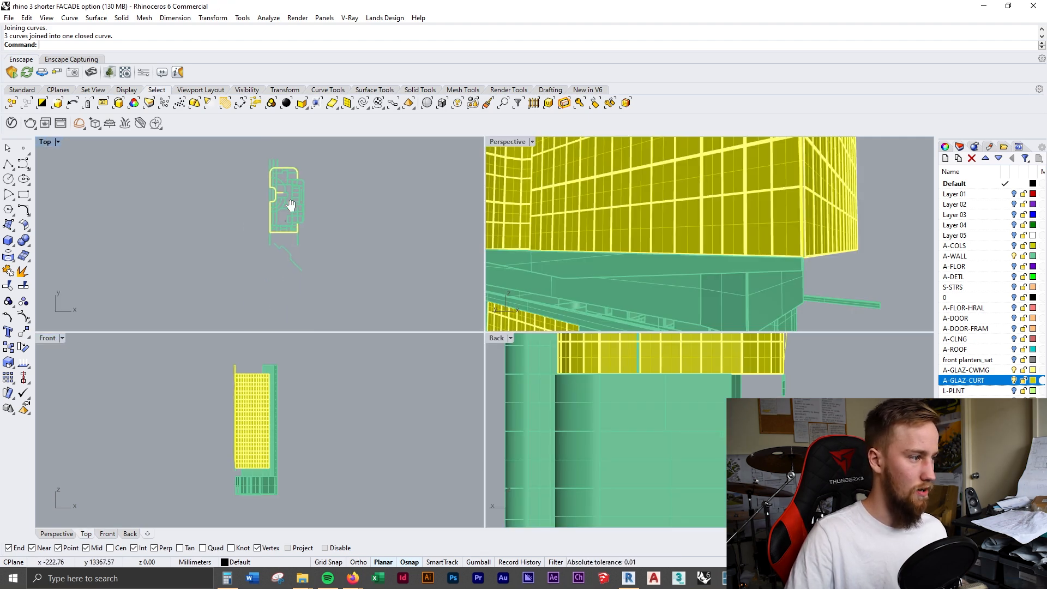
{"action": "scroll", "coordinate": [261, 240], "scroll_direction": "up", "scroll_amount": 3}
{"action": "type", "text": "copy"}
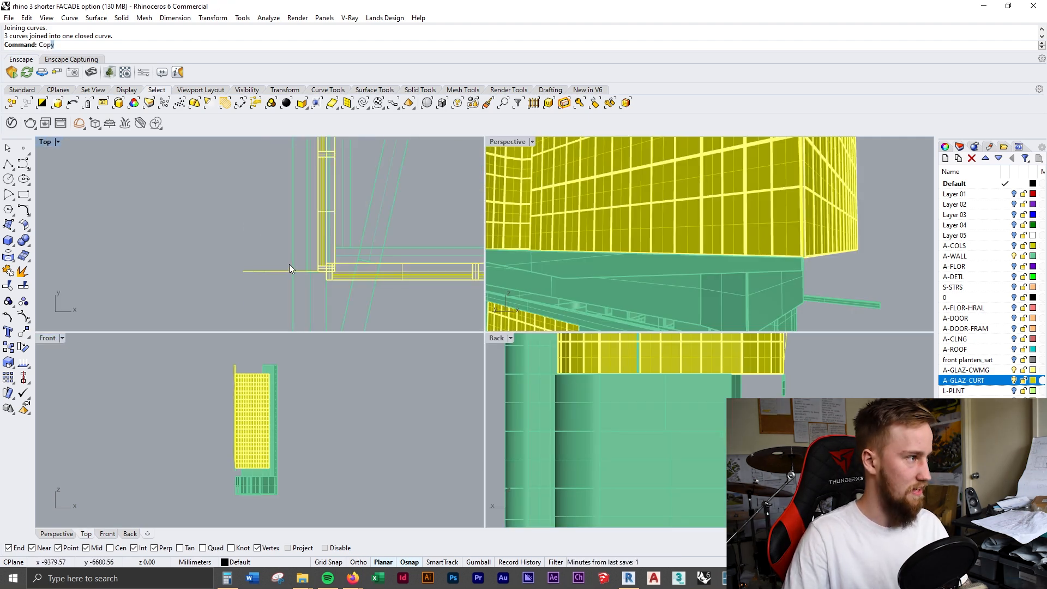
{"action": "key", "text": "Return"}
{"action": "scroll", "coordinate": [321, 273], "scroll_direction": "up", "scroll_amount": 3}
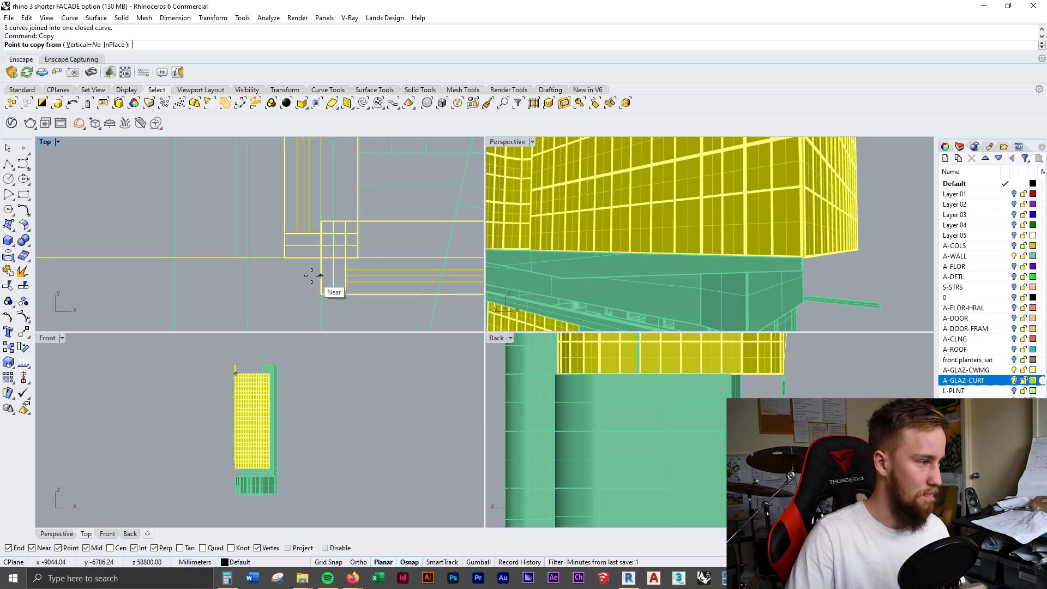
{"action": "left_click", "coordinate": [288, 258]}
{"action": "scroll", "coordinate": [288, 260], "scroll_direction": "down", "scroll_amount": 4}
{"action": "scroll", "coordinate": [296, 184], "scroll_direction": "down", "scroll_amount": 4}
{"action": "scroll", "coordinate": [274, 156], "scroll_direction": "up", "scroll_amount": 3}
{"action": "scroll", "coordinate": [270, 185], "scroll_direction": "down", "scroll_amount": 4}
{"action": "scroll", "coordinate": [277, 171], "scroll_direction": "up", "scroll_amount": 3}
{"action": "scroll", "coordinate": [279, 171], "scroll_direction": "up", "scroll_amount": 2}
{"action": "scroll", "coordinate": [278, 171], "scroll_direction": "down", "scroll_amount": 5}
{"action": "double_click", "coordinate": [48, 143]}
{"action": "scroll", "coordinate": [397, 208], "scroll_direction": "down", "scroll_amount": 8}
{"action": "scroll", "coordinate": [435, 211], "scroll_direction": "down", "scroll_amount": 3}
{"action": "right_click_drag", "start_coordinate": [432, 298], "coordinate": [380, 428]}
{"action": "scroll", "coordinate": [381, 356], "scroll_direction": "up", "scroll_amount": 10}
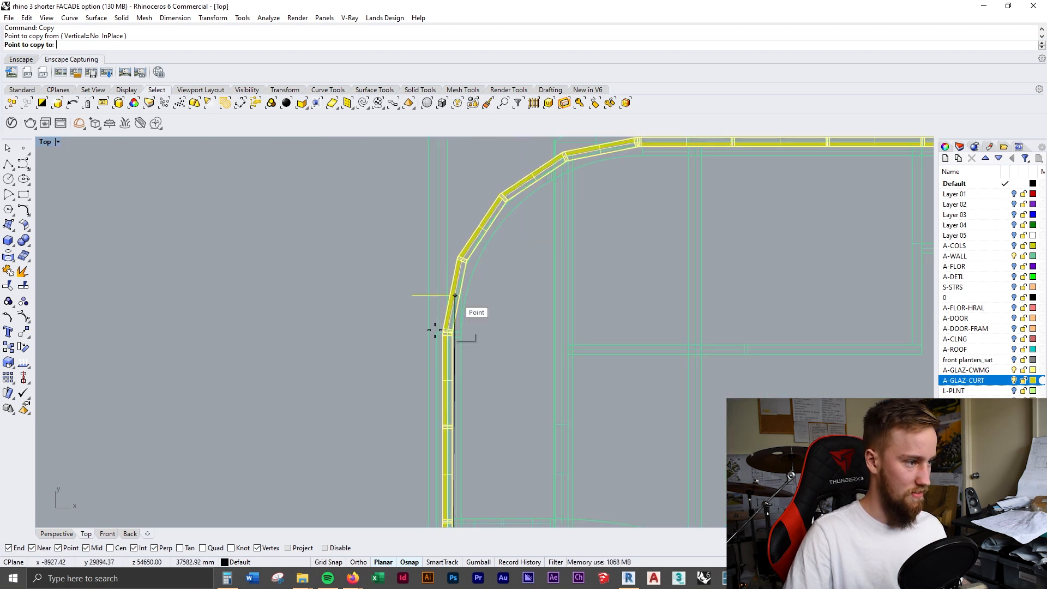
{"action": "scroll", "coordinate": [438, 323], "scroll_direction": "up", "scroll_amount": 10}
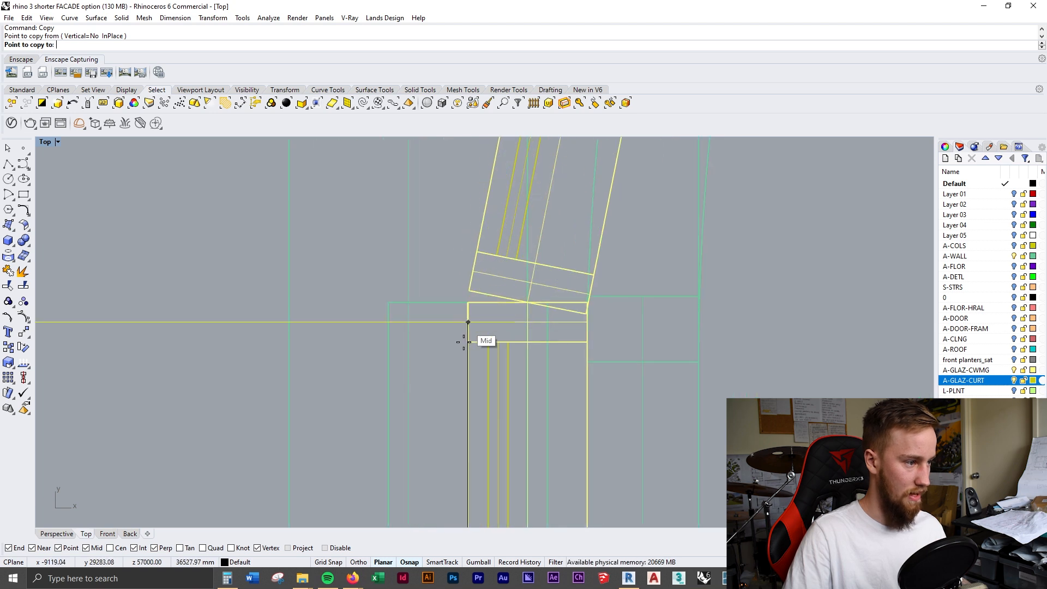
{"action": "left_click", "coordinate": [467, 342]}
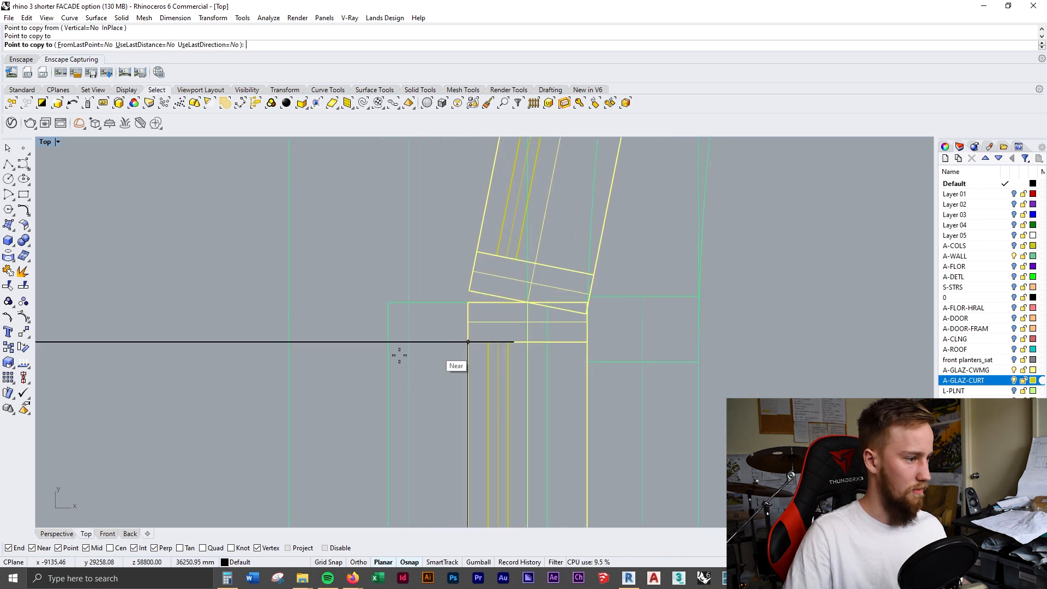
{"action": "key", "text": "Return"}
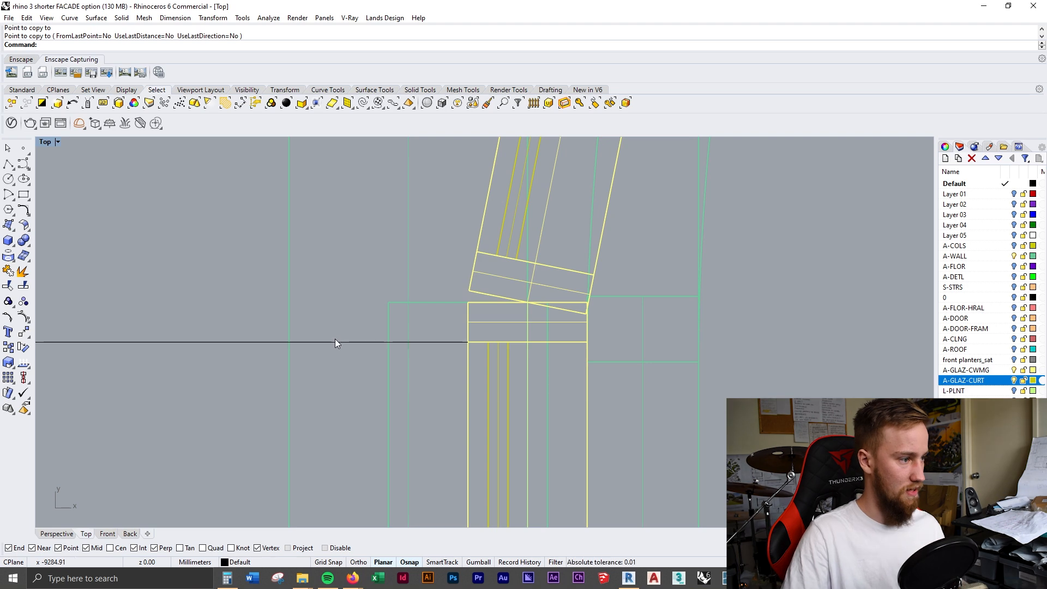
Select the copied fin profile and check its height against the tower in the Perspective view
{"action": "left_click", "coordinate": [337, 342]}
{"action": "double_click", "coordinate": [53, 143]}
{"action": "double_click", "coordinate": [510, 145]}
{"action": "scroll", "coordinate": [413, 228], "scroll_direction": "down", "scroll_amount": 5}
{"action": "scroll", "coordinate": [391, 251], "scroll_direction": "up", "scroll_amount": 10}
{"action": "right_click_drag", "start_coordinate": [647, 235], "coordinate": [357, 260]}
{"action": "scroll", "coordinate": [295, 315], "scroll_direction": "down", "scroll_amount": 7}
{"action": "double_click", "coordinate": [57, 142]}
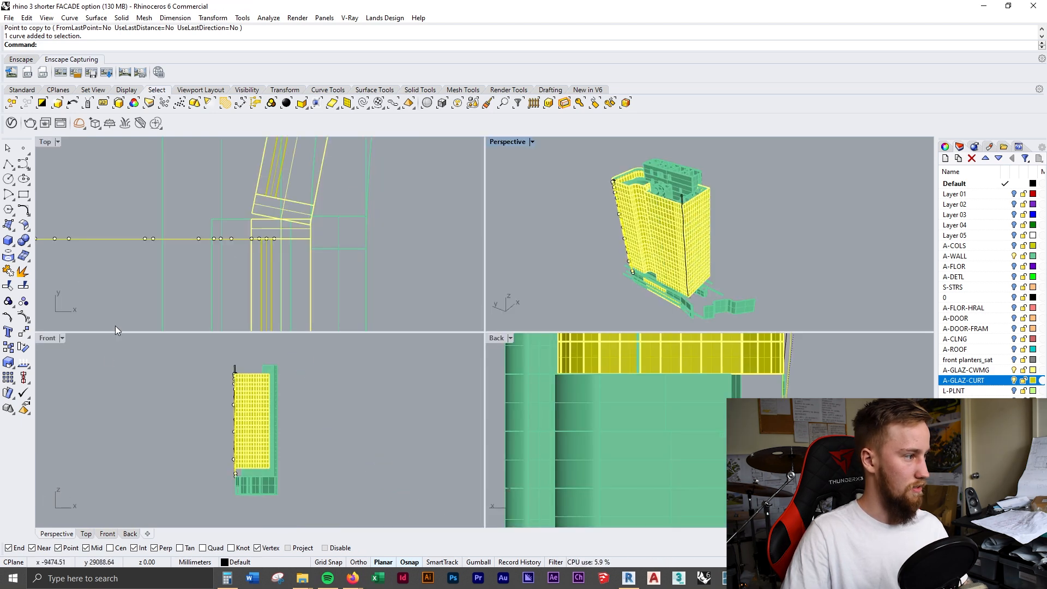
Move the copied fin profile up so its lower end meets the bottom edge of the glazed wall, with object snaps disabled
{"action": "double_click", "coordinate": [44, 339]}
{"action": "scroll", "coordinate": [423, 423], "scroll_direction": "up", "scroll_amount": 15}
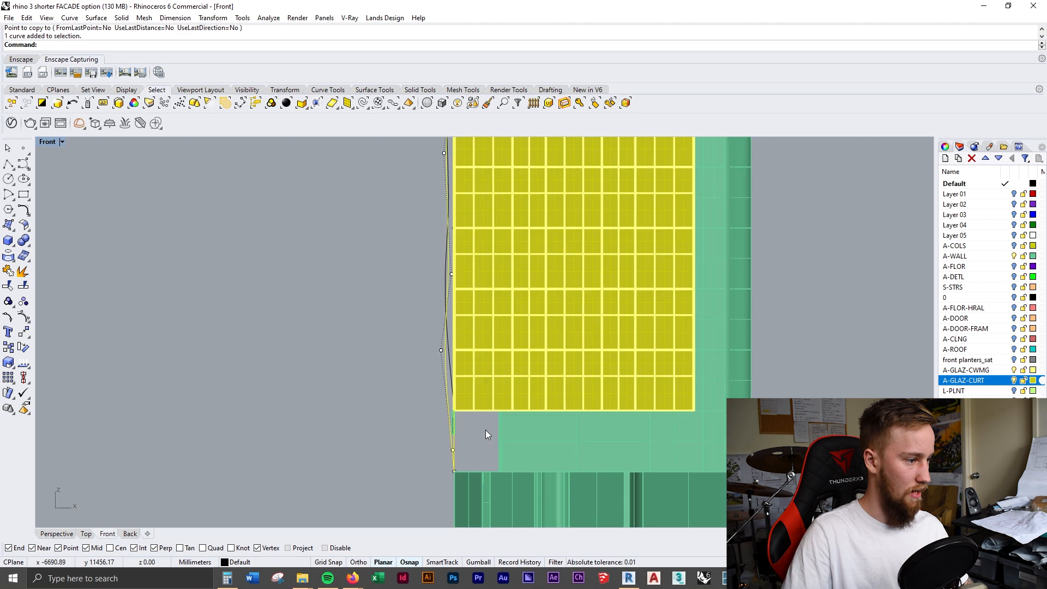
{"action": "key", "text": "Return"}
{"action": "scroll", "coordinate": [435, 475], "scroll_direction": "down", "scroll_amount": 4}
{"action": "right_click_drag", "start_coordinate": [439, 482], "coordinate": [426, 440]}
{"action": "left_click", "coordinate": [419, 468]}
{"action": "scroll", "coordinate": [414, 327], "scroll_direction": "up", "scroll_amount": 8}
{"action": "scroll", "coordinate": [417, 325], "scroll_direction": "up", "scroll_amount": 2}
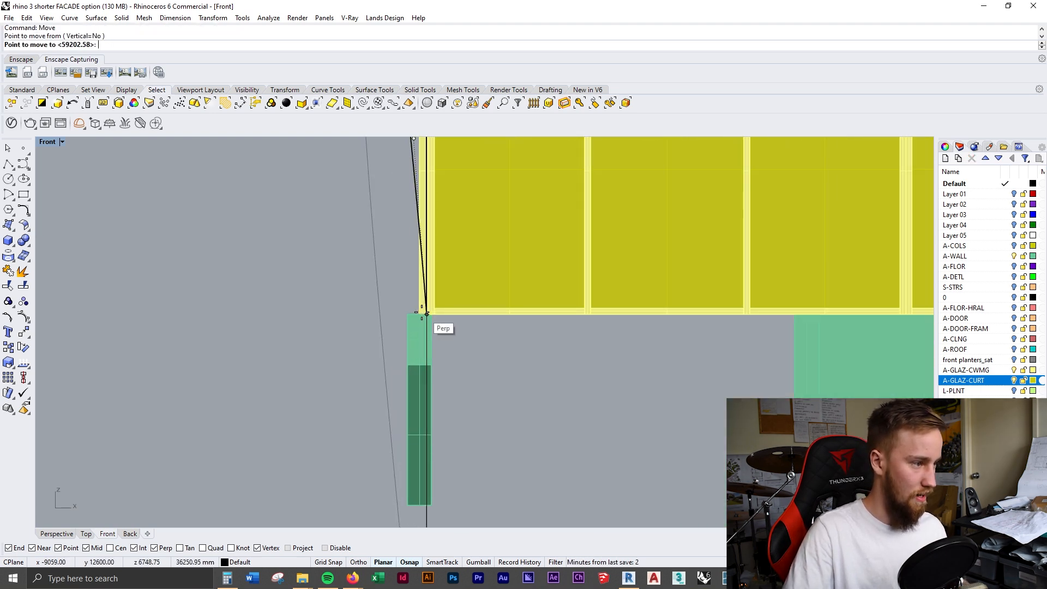
{"action": "key", "text": "shift"}
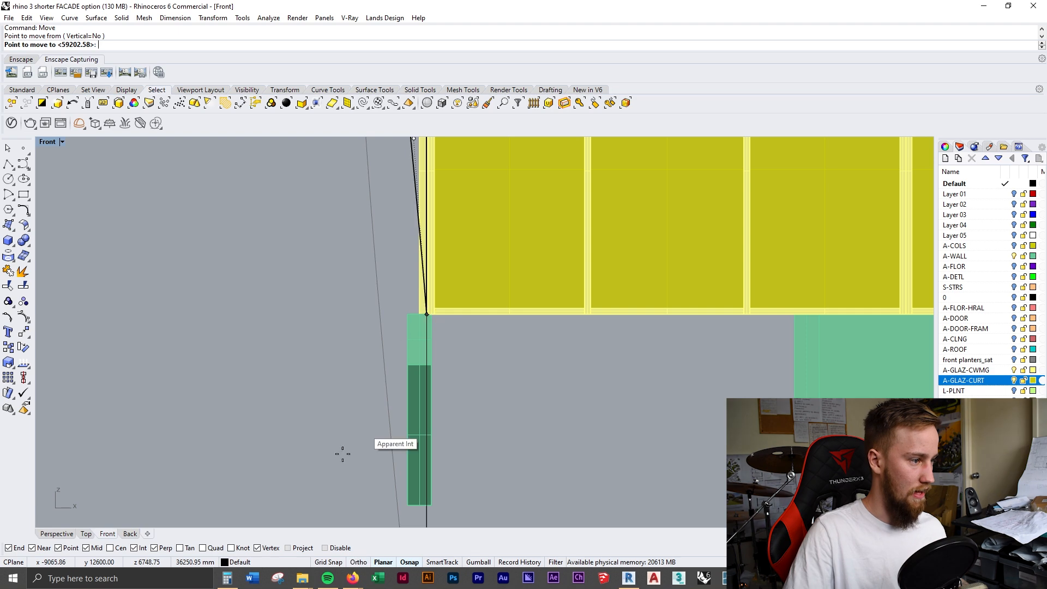
{"action": "left_click", "coordinate": [326, 548]}
{"action": "key", "text": "shift"}
{"action": "scroll", "coordinate": [426, 313], "scroll_direction": "up", "scroll_amount": 18, "text": "shift"}
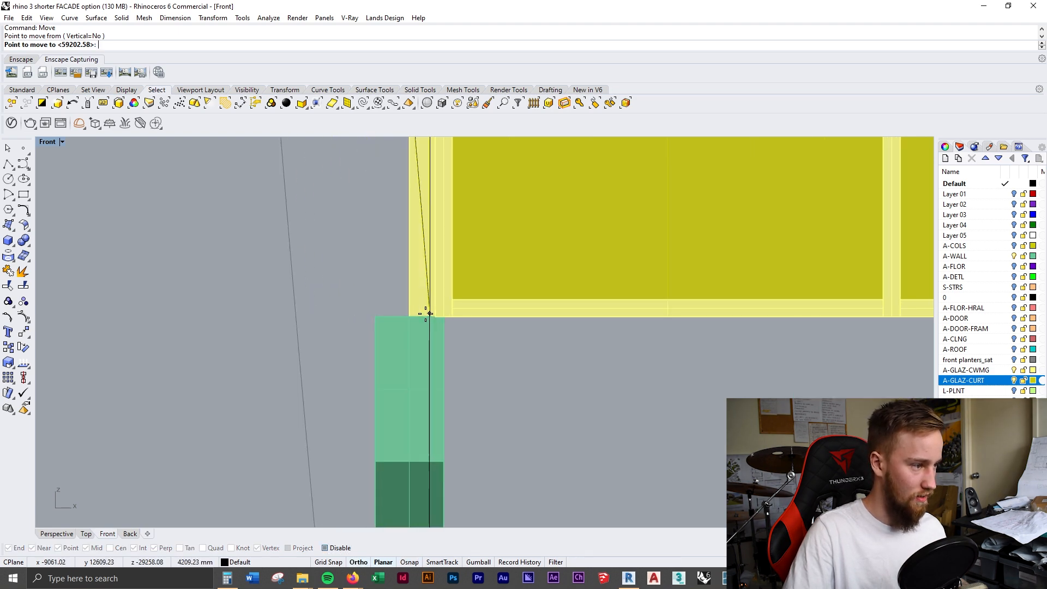
{"action": "left_click", "coordinate": [436, 321], "text": "shift"}
Select the copied fin profile by the rounded corner and show its top control points in the maximized Front view
{"action": "double_click", "coordinate": [50, 142]}
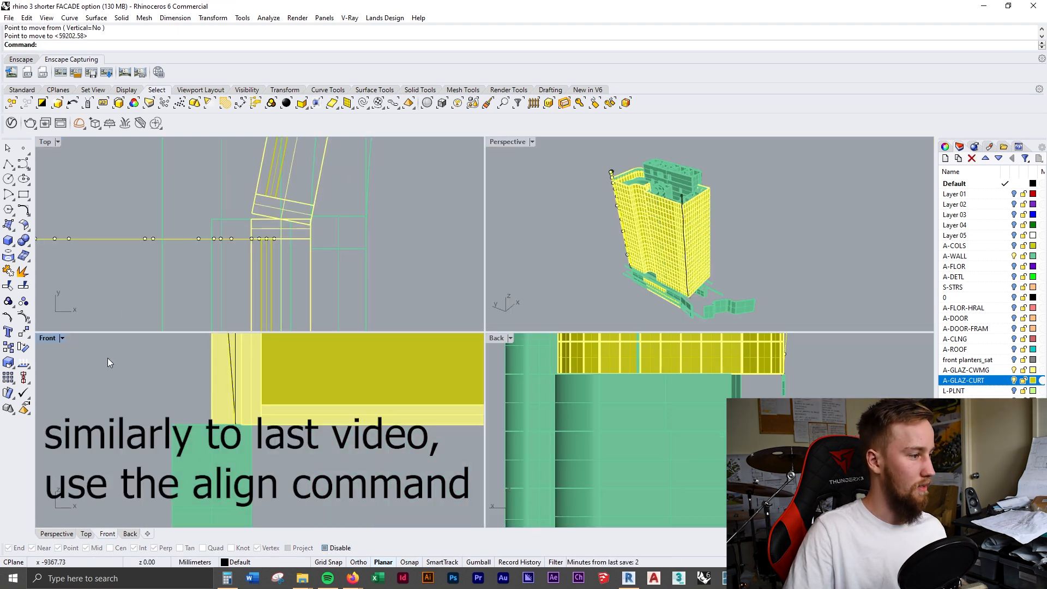
{"action": "scroll", "coordinate": [672, 186], "scroll_direction": "up", "scroll_amount": 10}
{"action": "scroll", "coordinate": [585, 212], "scroll_direction": "down", "scroll_amount": 8}
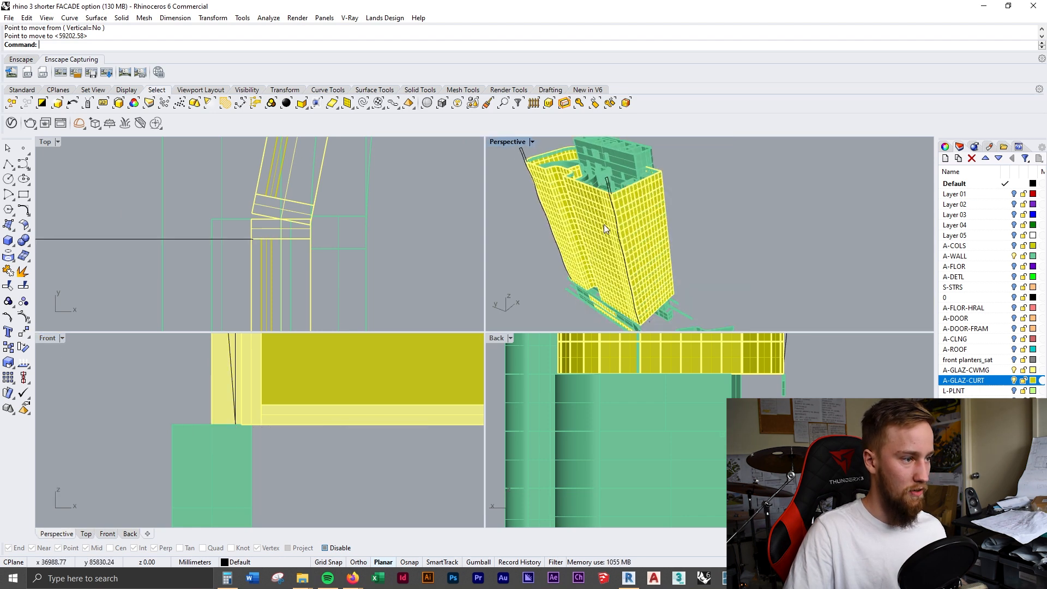
{"action": "left_click", "coordinate": [609, 184]}
{"action": "left_click", "coordinate": [633, 210]}
{"action": "left_click", "coordinate": [523, 154]}
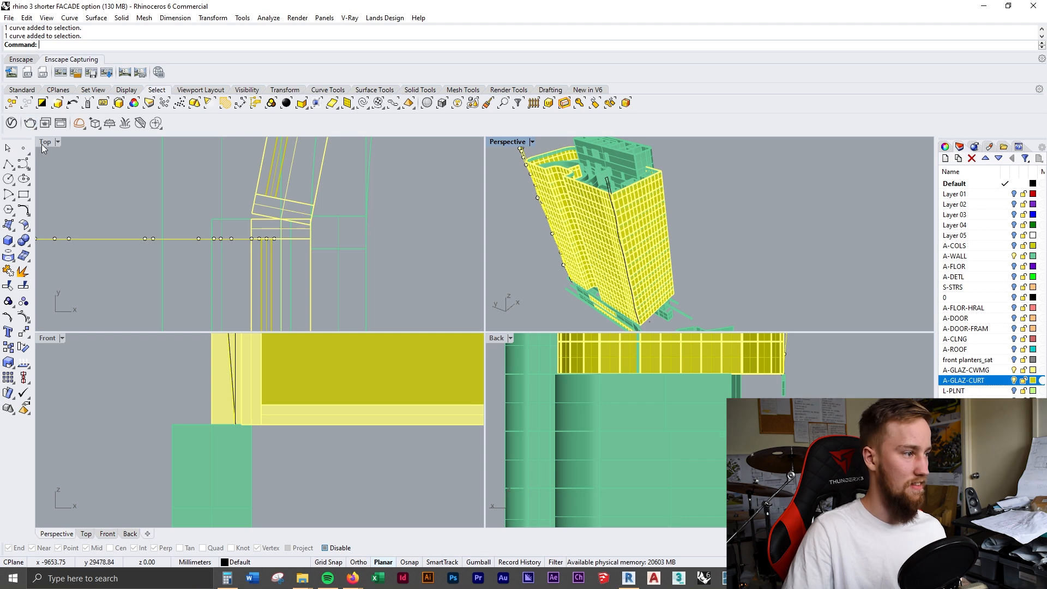
{"action": "double_click", "coordinate": [49, 339]}
{"action": "scroll", "coordinate": [425, 223], "scroll_direction": "up", "scroll_amount": 6}
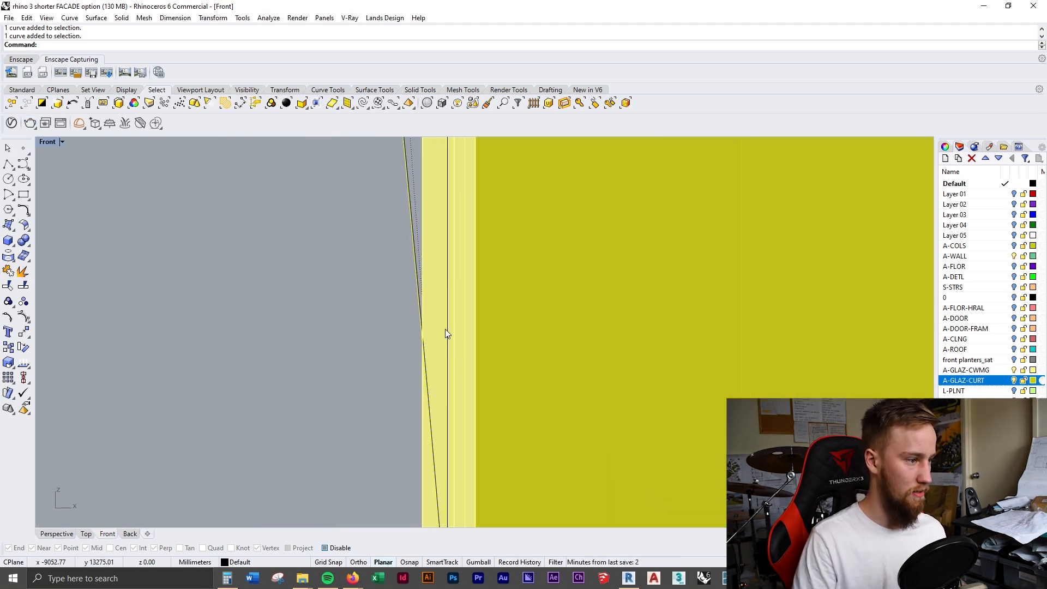
{"action": "scroll", "coordinate": [442, 443], "scroll_direction": "down", "scroll_amount": 8}
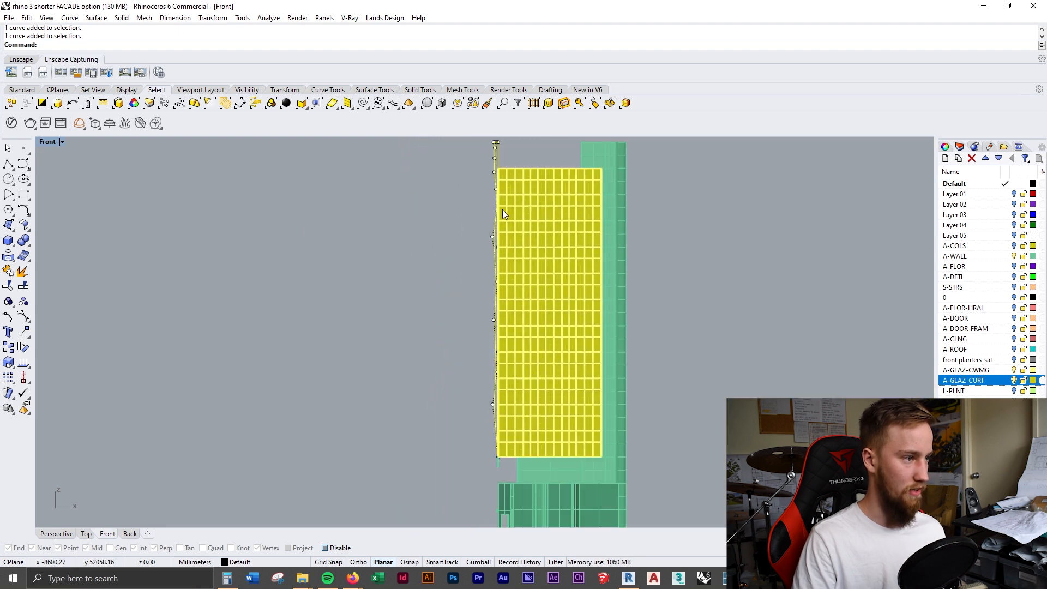
{"action": "scroll", "coordinate": [491, 150], "scroll_direction": "up", "scroll_amount": 8}
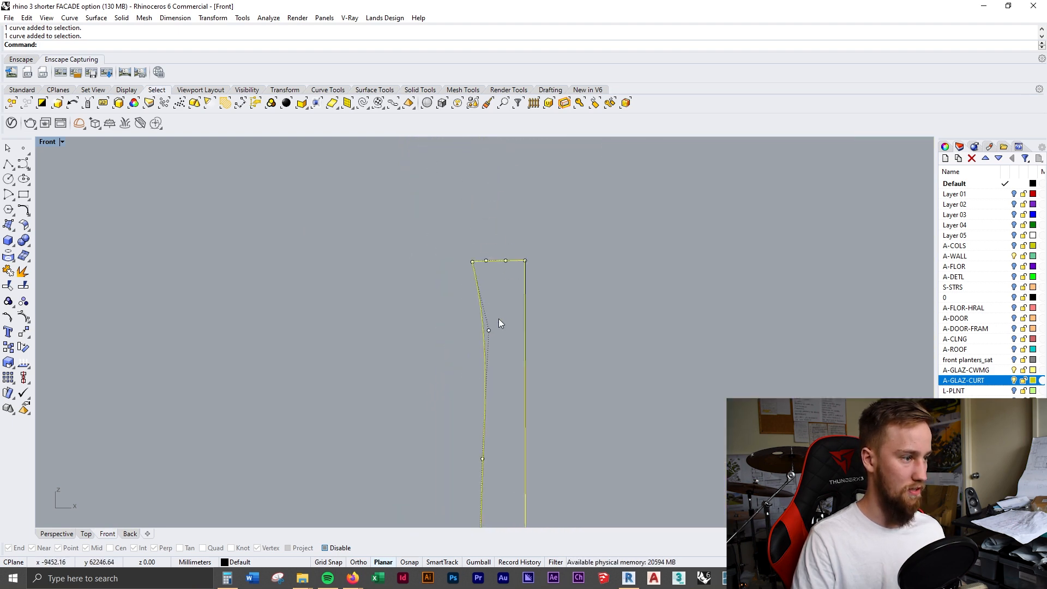
Reshape the upper part of the copied profile's wavy edge by shifting its control points along the tower height
{"action": "left_click_drag", "start_coordinate": [480, 342], "coordinate": [483, 418]}
{"action": "scroll", "coordinate": [479, 342], "scroll_direction": "down", "scroll_amount": 5}
{"action": "right_click_drag", "start_coordinate": [497, 438], "coordinate": [488, 316]}
{"action": "left_click_drag", "start_coordinate": [466, 341], "coordinate": [463, 462]}
{"action": "right_click_drag", "start_coordinate": [507, 455], "coordinate": [487, 228]}
{"action": "left_click_drag", "start_coordinate": [464, 256], "coordinate": [476, 344]}
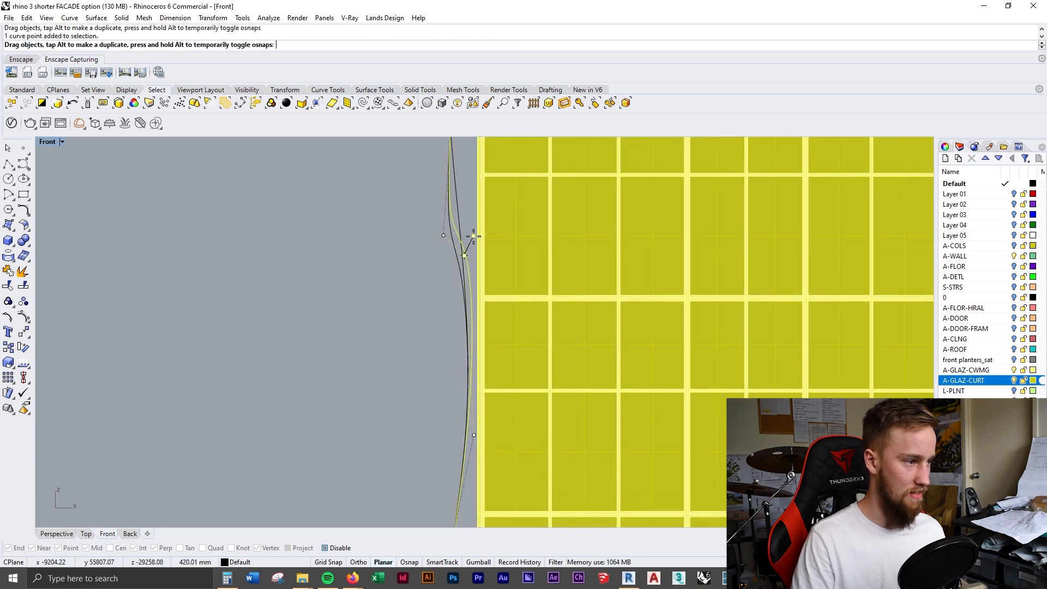
Reshape the middle and lower parts of the copied profile's wavy edge by shifting its control points in the Front view
{"action": "left_click_drag", "start_coordinate": [474, 237], "coordinate": [473, 236]}
{"action": "right_click_drag", "start_coordinate": [473, 418], "coordinate": [476, 310]}
{"action": "left_click_drag", "start_coordinate": [475, 327], "coordinate": [465, 267]}
{"action": "scroll", "coordinate": [524, 346], "scroll_direction": "down", "scroll_amount": 4}
{"action": "left_click", "coordinate": [470, 418]}
{"action": "left_click_drag", "start_coordinate": [459, 329], "coordinate": [464, 291]}
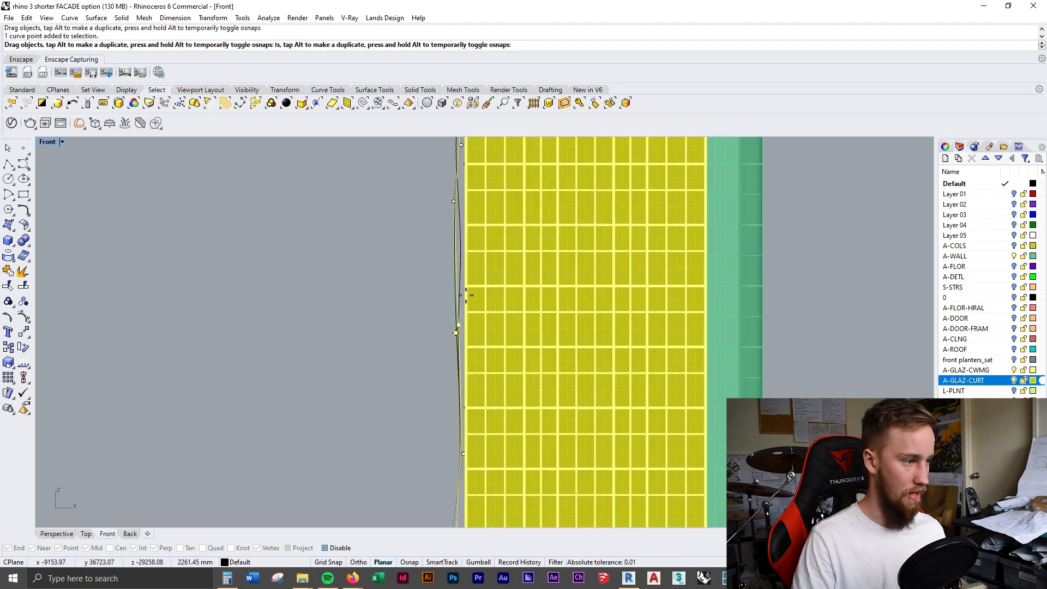
{"action": "scroll", "coordinate": [463, 286], "scroll_direction": "up", "scroll_amount": 8}
{"action": "scroll", "coordinate": [465, 290], "scroll_direction": "down", "scroll_amount": 6}
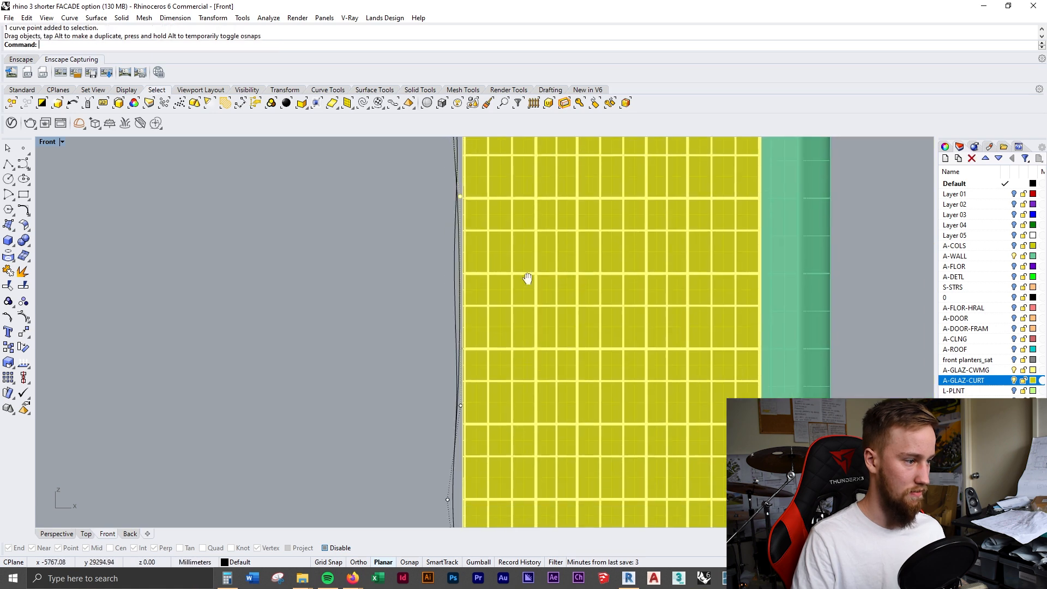
{"action": "right_click_drag", "start_coordinate": [452, 266], "coordinate": [381, 418]}
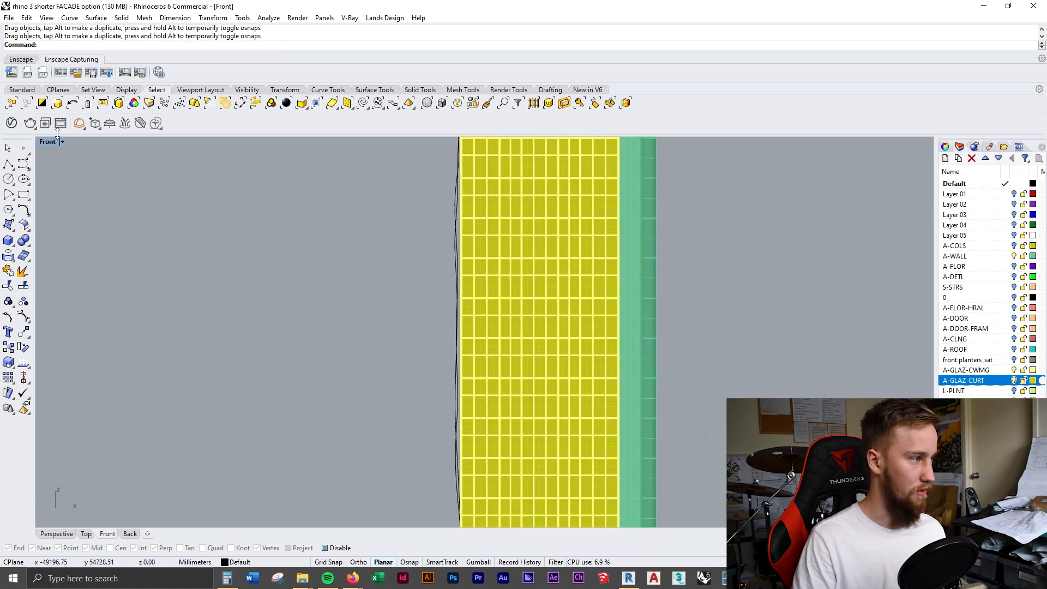
Tween 26 curves between the two fin profiles at opposite ends of the facade, with the match method set to None
{"action": "double_click", "coordinate": [55, 141]}
{"action": "left_click", "coordinate": [520, 156]}
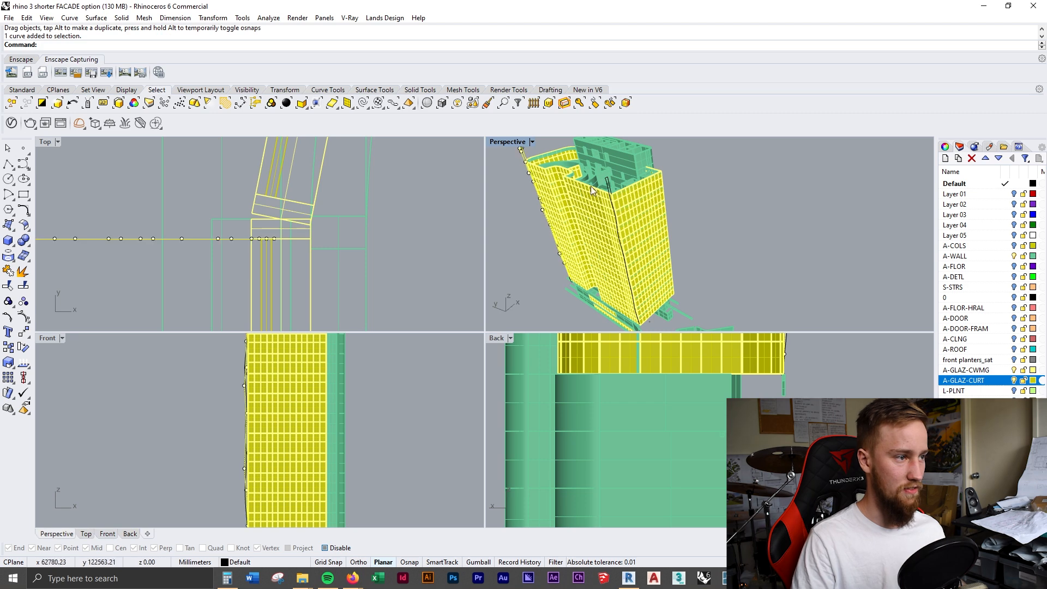
{"action": "left_click", "coordinate": [607, 179], "text": "shift"}
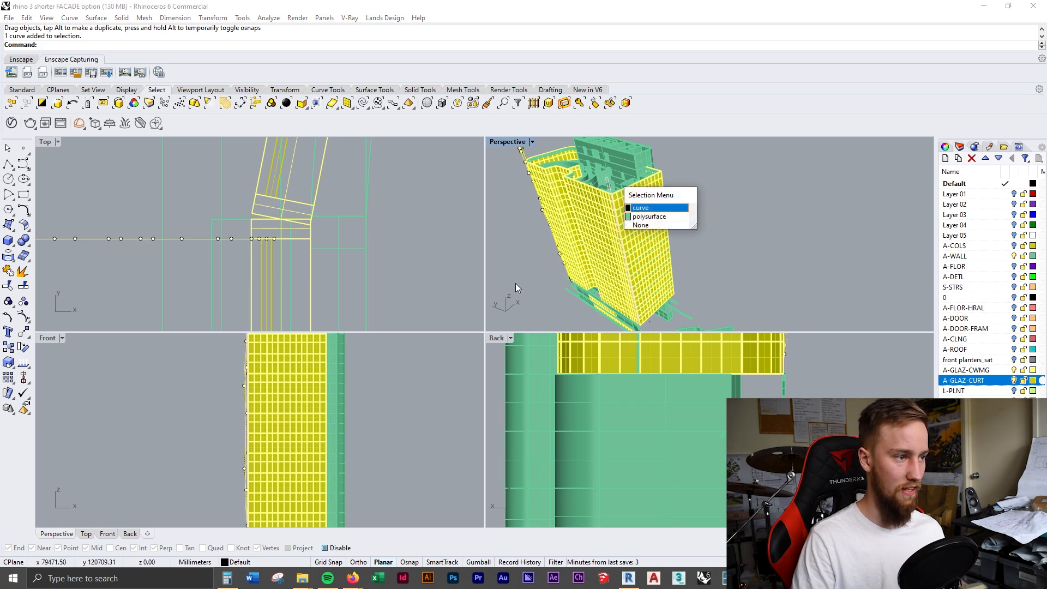
{"action": "left_click", "coordinate": [650, 215]}
{"action": "type", "text": "TweenCurves"}
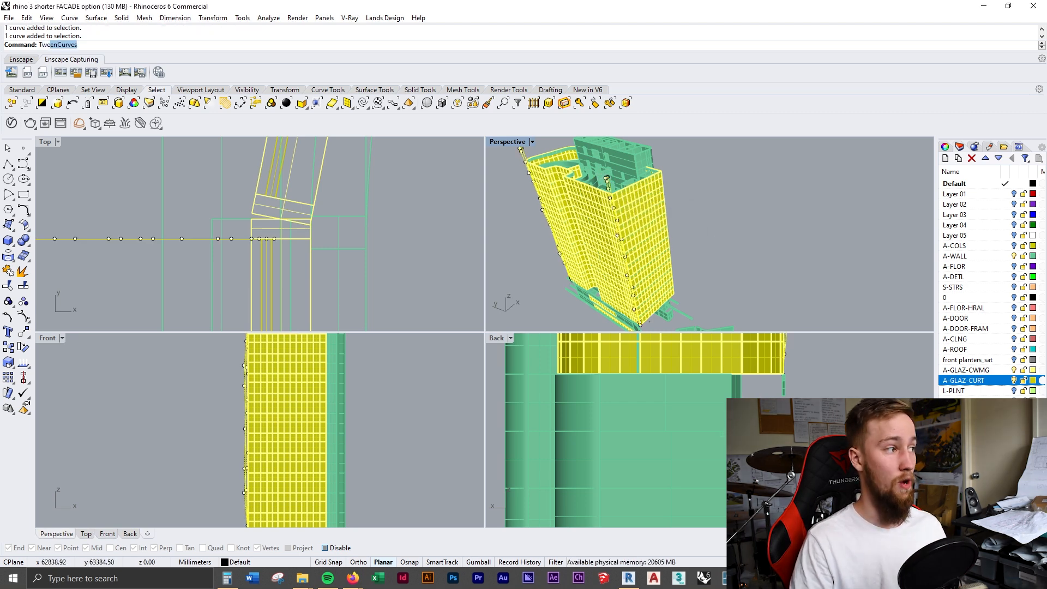
{"action": "key", "text": "Return"}
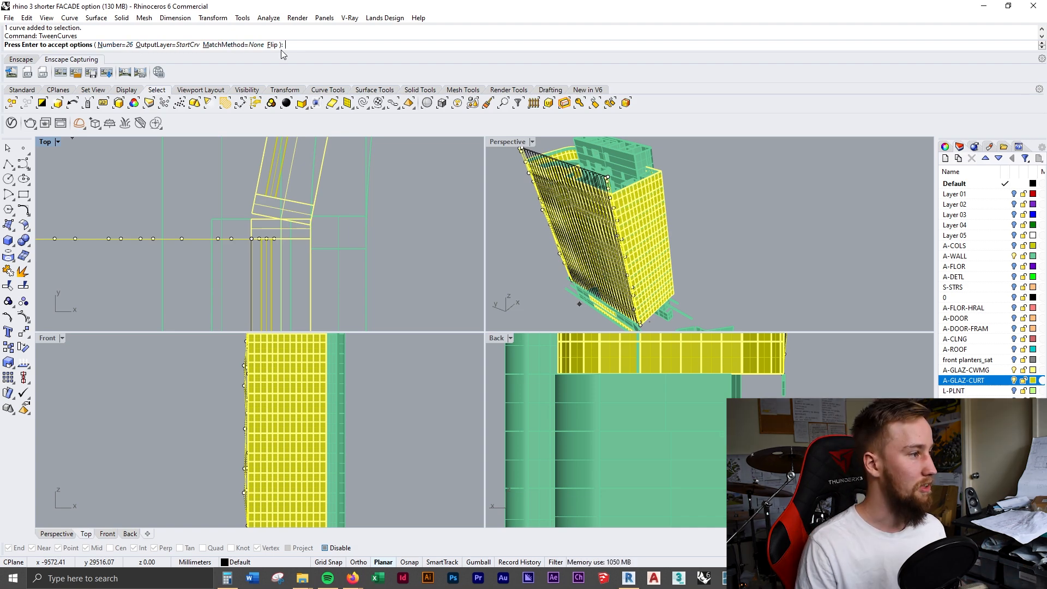
{"action": "key", "text": "Return"}
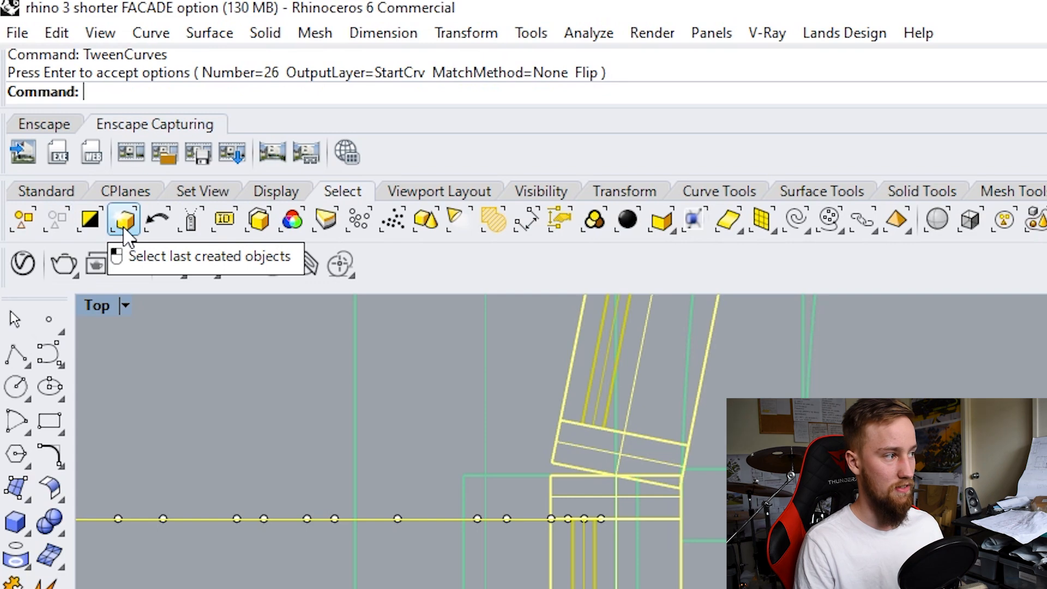
Extrude the tweened curves and both end profiles 75 mm as capped solids in the maximized Perspective view
{"action": "left_click", "coordinate": [124, 221]}
{"action": "right_click_drag", "start_coordinate": [578, 235], "coordinate": [553, 220]}
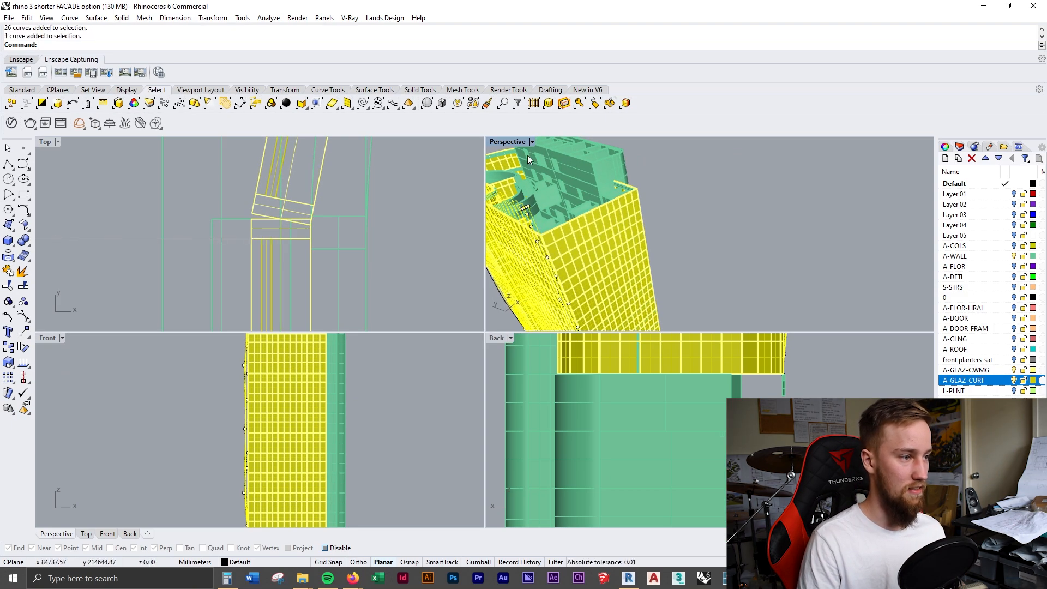
{"action": "double_click", "coordinate": [508, 142]}
{"action": "scroll", "coordinate": [287, 199], "scroll_direction": "down", "scroll_amount": 4}
{"action": "right_click_drag", "start_coordinate": [289, 202], "coordinate": [361, 311]}
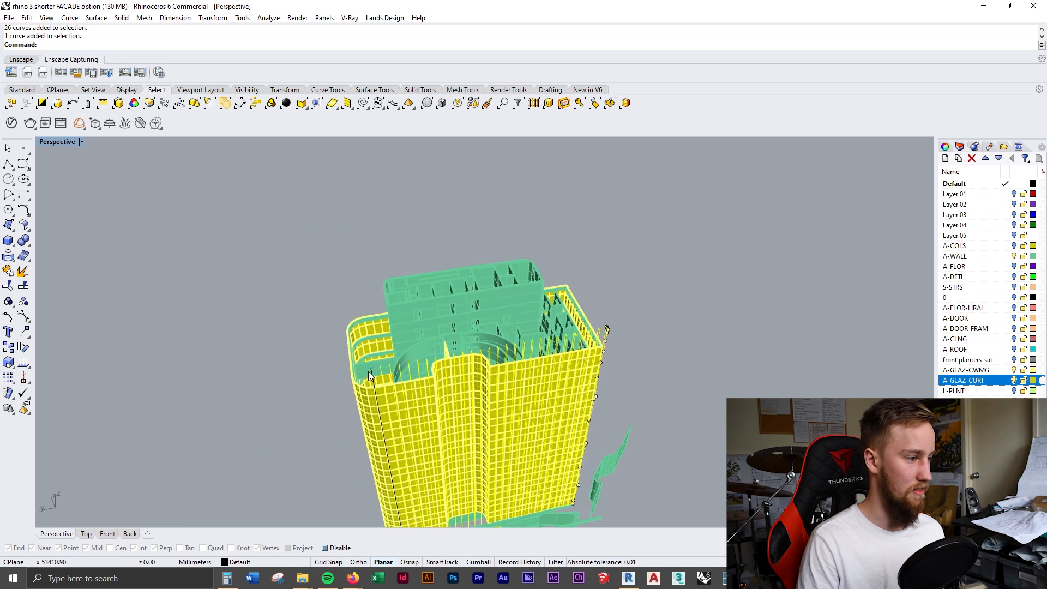
{"action": "left_click", "coordinate": [371, 368], "text": "shift"}
{"action": "left_click", "coordinate": [428, 398]}
{"action": "scroll", "coordinate": [502, 390], "scroll_direction": "down", "scroll_amount": 3}
{"action": "right_click_drag", "start_coordinate": [549, 372], "coordinate": [444, 335]}
{"action": "scroll", "coordinate": [260, 237], "scroll_direction": "up", "scroll_amount": 3}
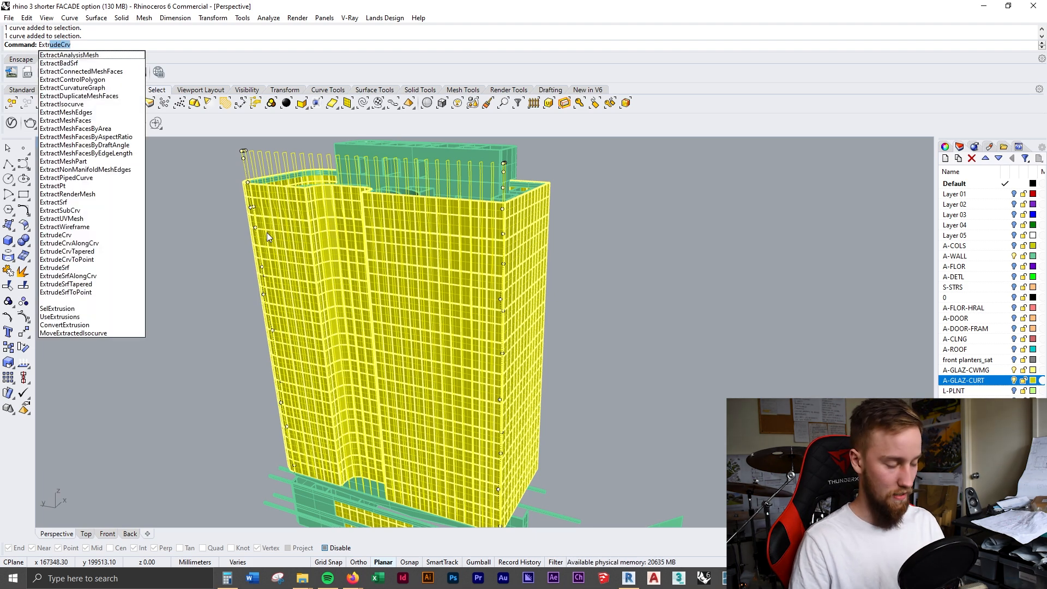
{"action": "key", "text": "Return"}
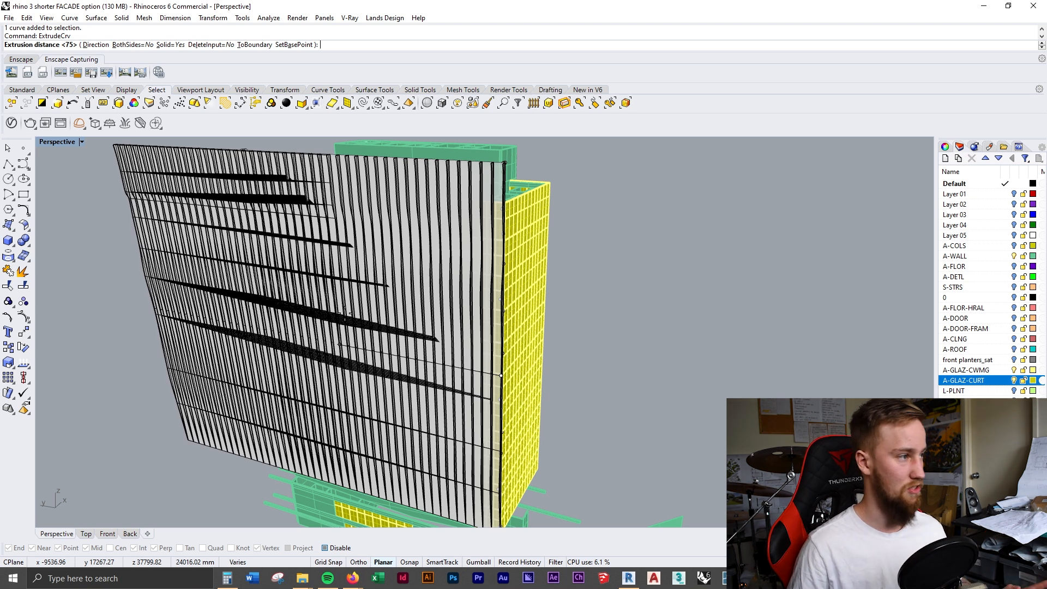
{"action": "key", "text": "Return"}
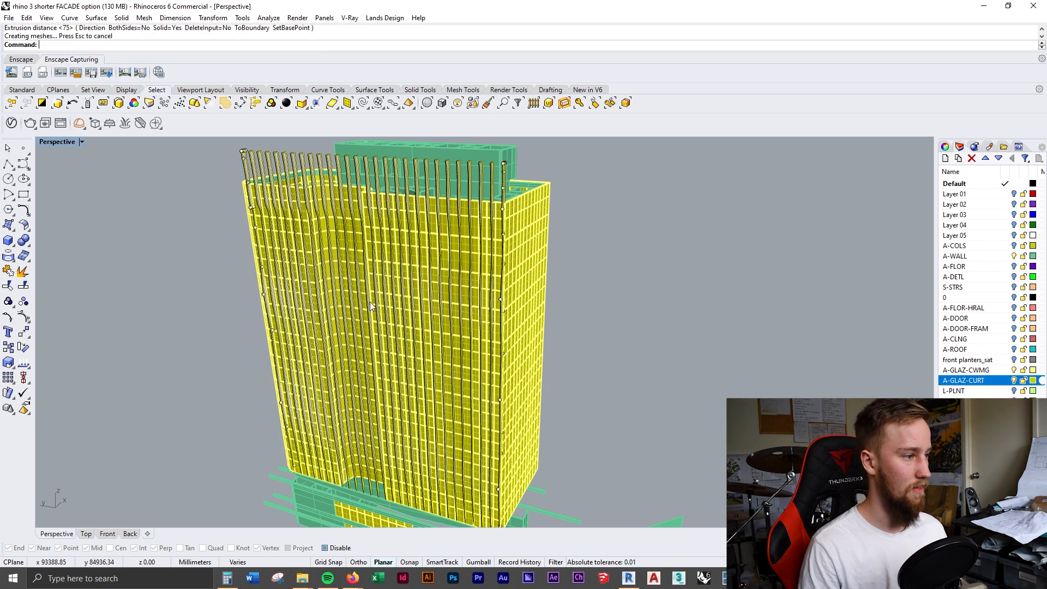
Start Enscape for the Perspective view of the fin facade and maximize its render window
{"action": "scroll", "coordinate": [578, 320], "scroll_direction": "down", "scroll_amount": 3}
{"action": "right_click_drag", "start_coordinate": [520, 344], "coordinate": [525, 366]}
{"action": "scroll", "coordinate": [434, 378], "scroll_direction": "up", "scroll_amount": 8}
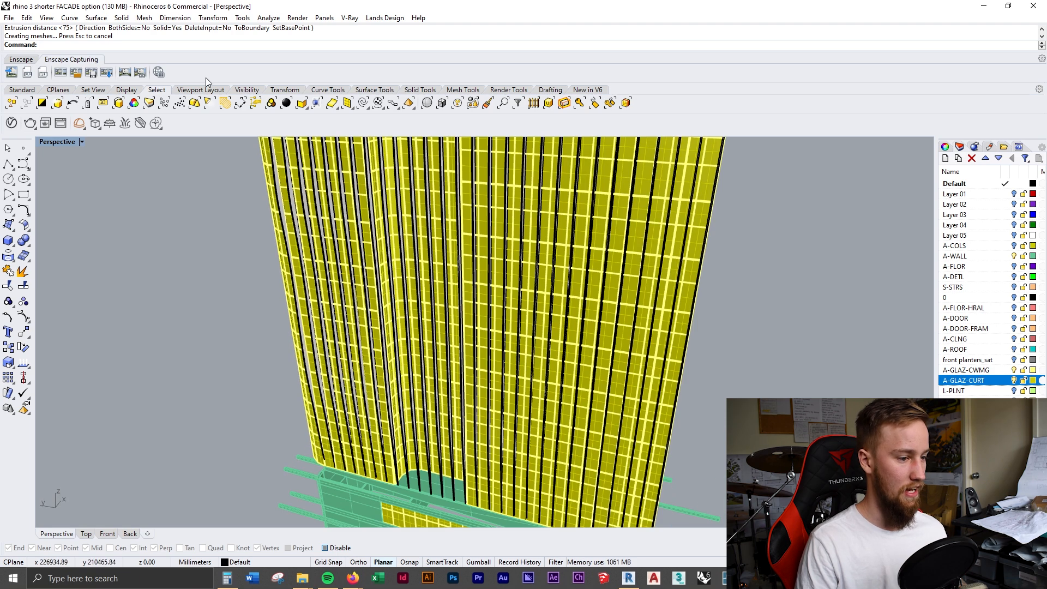
{"action": "left_click", "coordinate": [20, 59]}
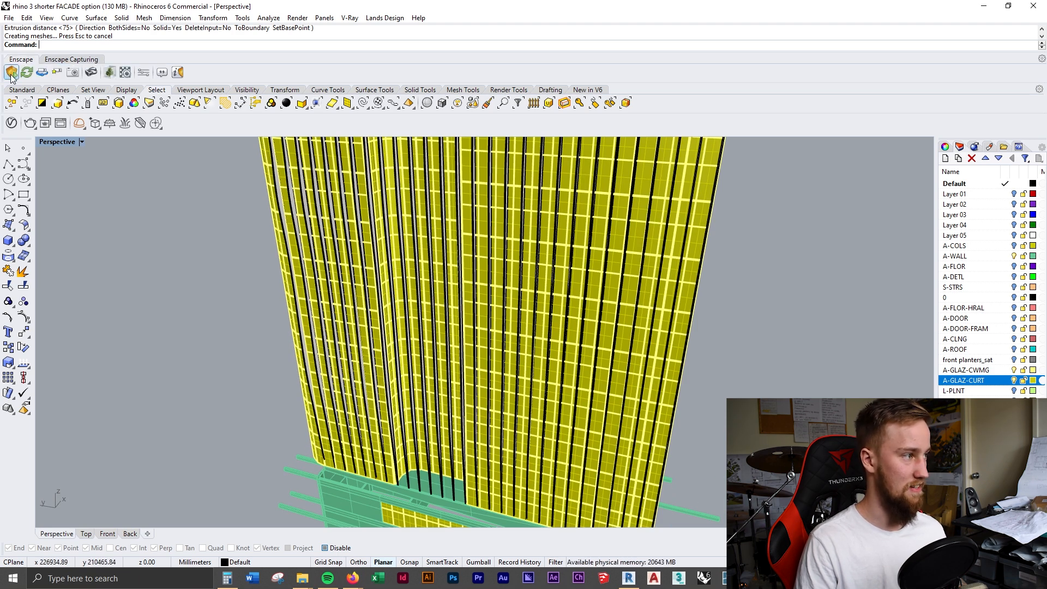
{"action": "left_click", "coordinate": [13, 73]}
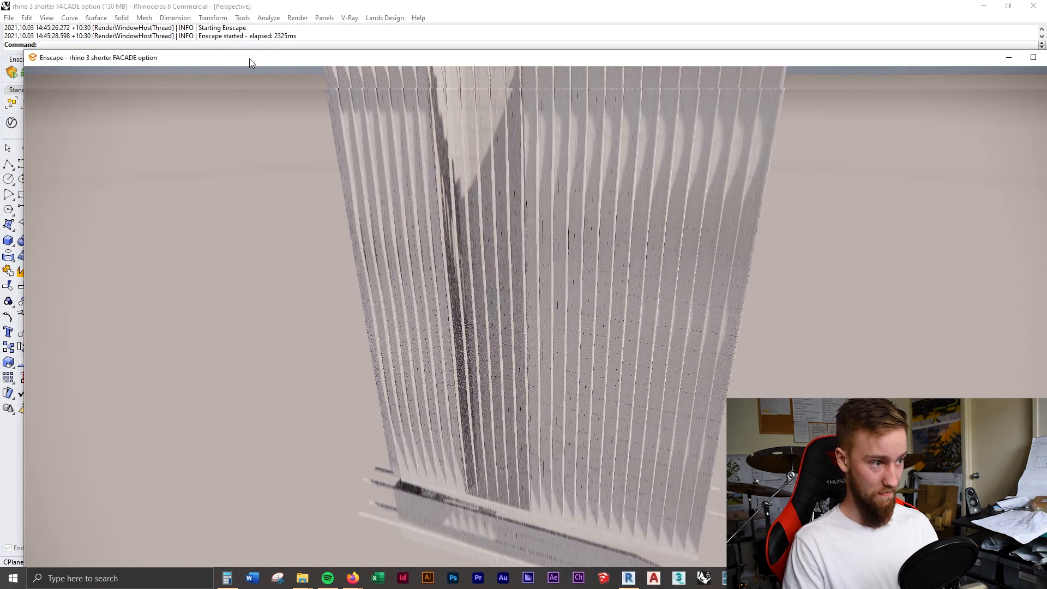
{"action": "double_click", "coordinate": [253, 56]}
Examine the rendered fins from the front of the tower and along the lower corner of the facade
{"action": "mouse_move", "coordinate": [585, 444]}
{"action": "left_mouse_down"}
{"action": "mouse_move", "coordinate": [491, 284]}
{"action": "mouse_move", "coordinate": [488, 310]}
{"action": "mouse_move", "coordinate": [497, 306]}
{"action": "mouse_move", "coordinate": [579, 439]}
{"action": "left_mouse_up"}
{"action": "key", "text": "e"}
{"action": "key", "text": "q"}
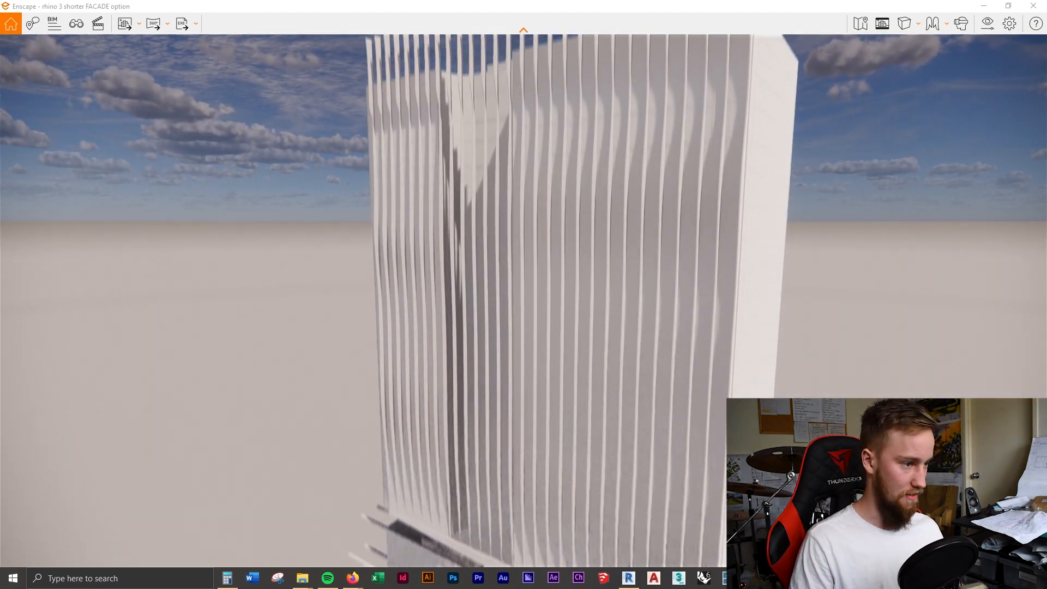
{"action": "right_click_drag", "start_coordinate": [579, 440], "coordinate": [474, 412]}
{"action": "key", "text": "w"}
{"action": "right_click_drag", "start_coordinate": [653, 246], "coordinate": [479, 371]}
{"action": "key", "text": "a"}
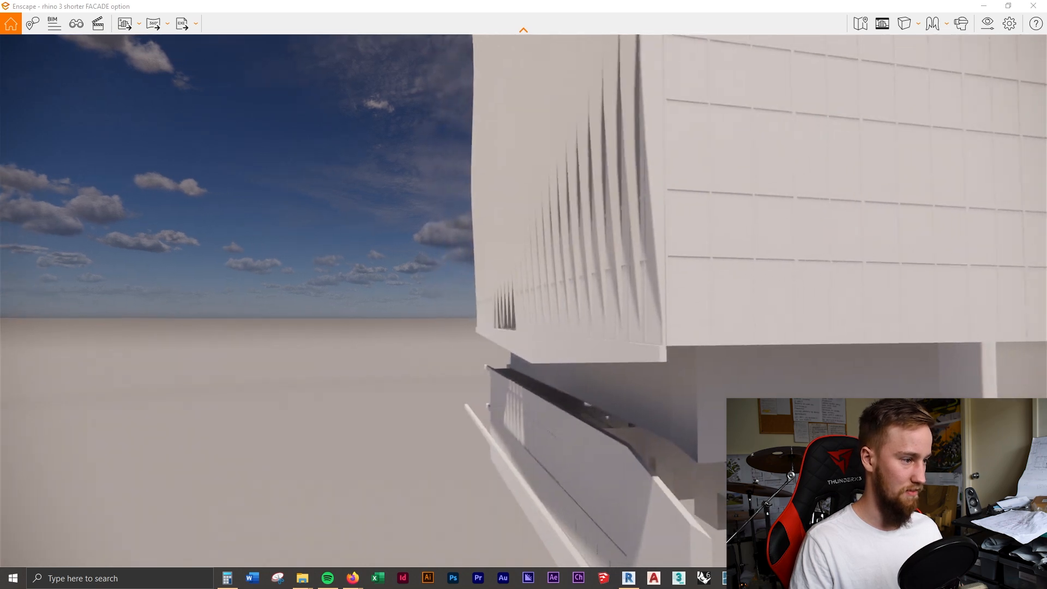
Examine the whole waved fin facade in Enscape from a low viewpoint, and return to Rhino
{"action": "key", "text": "q"}
{"action": "right_click_drag", "start_coordinate": [575, 381], "coordinate": [627, 364]}
{"action": "key", "text": "a"}
{"action": "left_click_drag", "start_coordinate": [628, 364], "coordinate": [575, 382]}
{"action": "key", "text": "a"}
{"action": "key", "text": "d"}
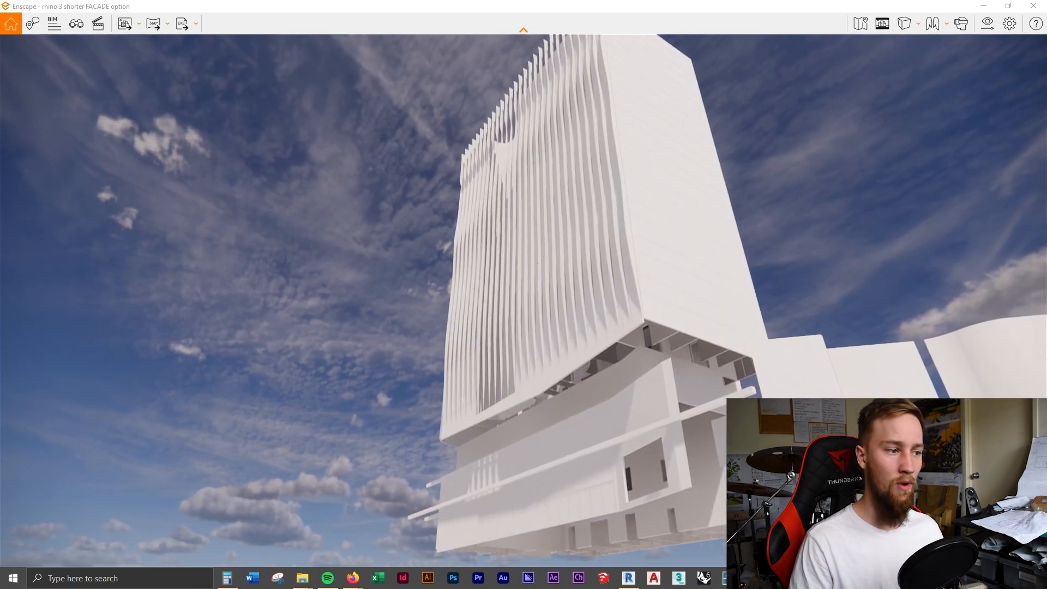
{"action": "key", "text": "d"}
{"action": "left_click_drag", "start_coordinate": [545, 295], "coordinate": [599, 309]}
{"action": "key", "text": "a"}
{"action": "key", "text": "a"}
{"action": "key", "text": "s"}
{"action": "left_click", "coordinate": [131, 26]}
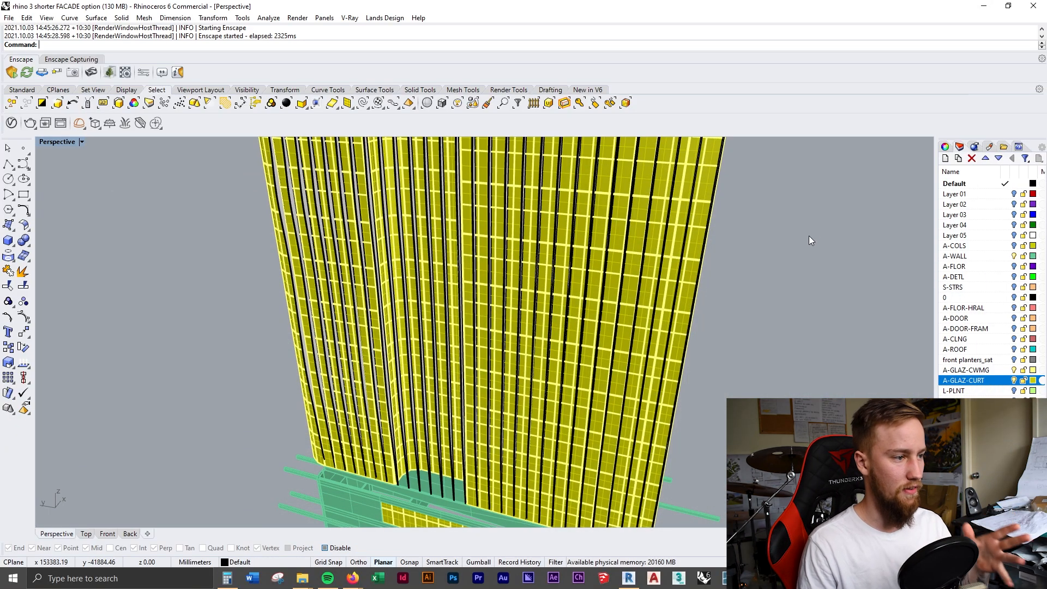
Delete the extruded fins standing in front of the curved recess in the facade
{"action": "right_click_drag", "start_coordinate": [809, 236], "coordinate": [470, 201]}
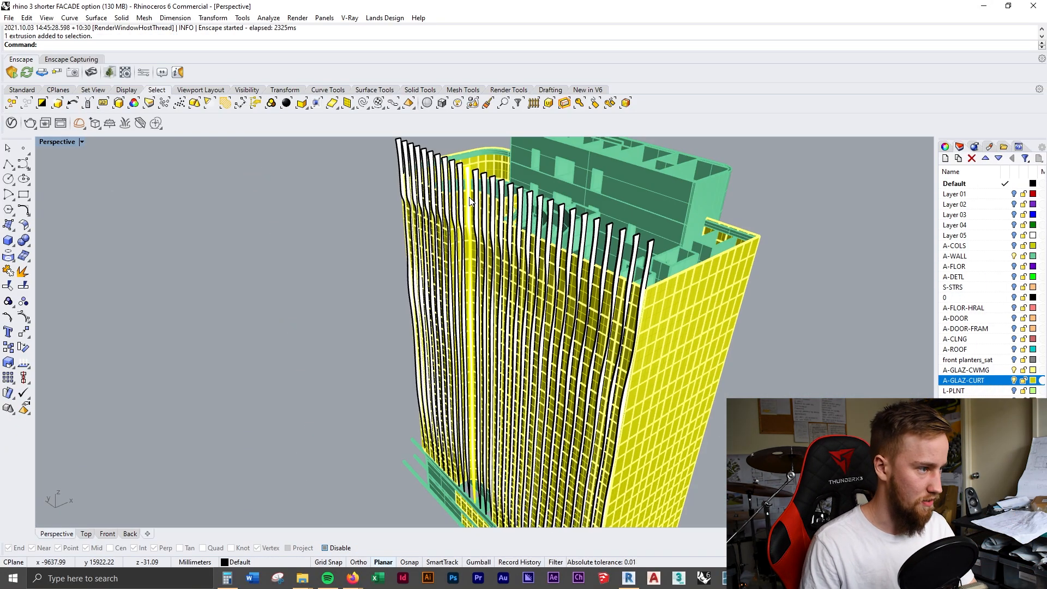
{"action": "key", "text": "Delete"}
{"action": "left_click", "coordinate": [497, 219]}
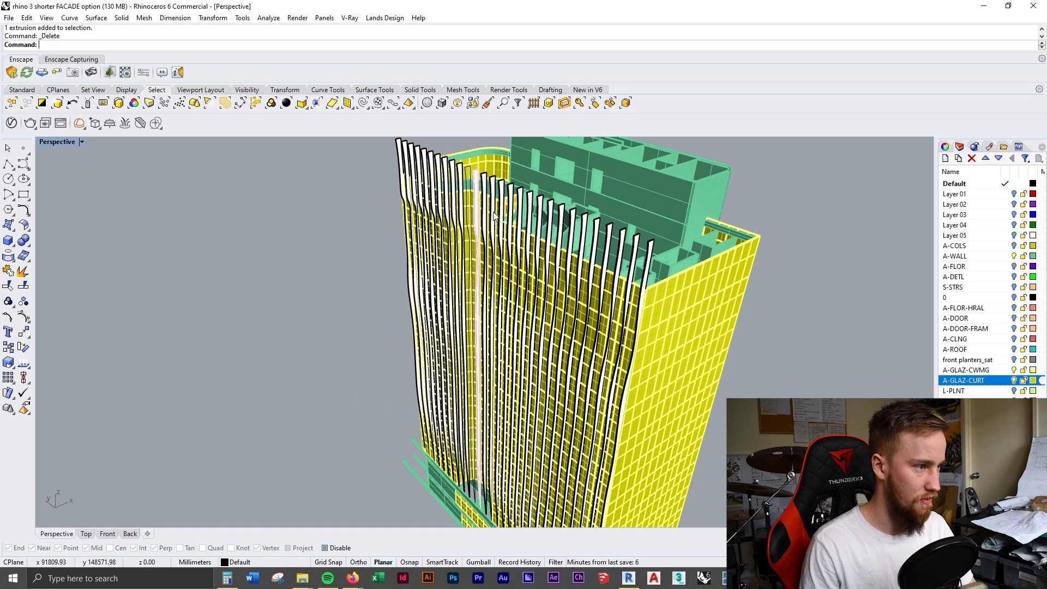
{"action": "right_click_drag", "start_coordinate": [496, 219], "coordinate": [575, 343]}
{"action": "left_click", "coordinate": [561, 352]}
{"action": "left_click", "coordinate": [608, 381]}
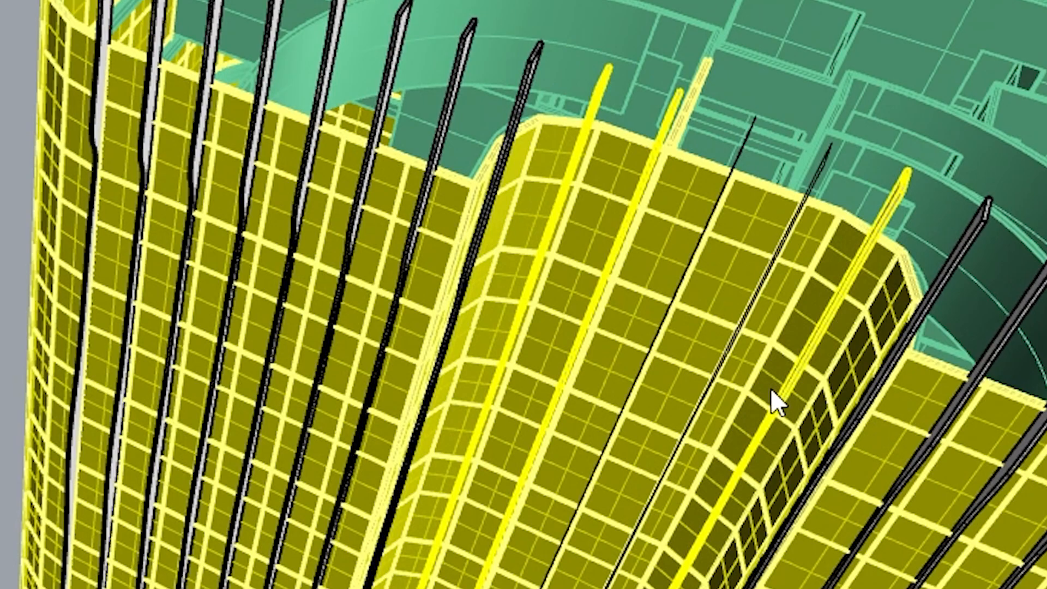
{"action": "key", "text": "Escape"}
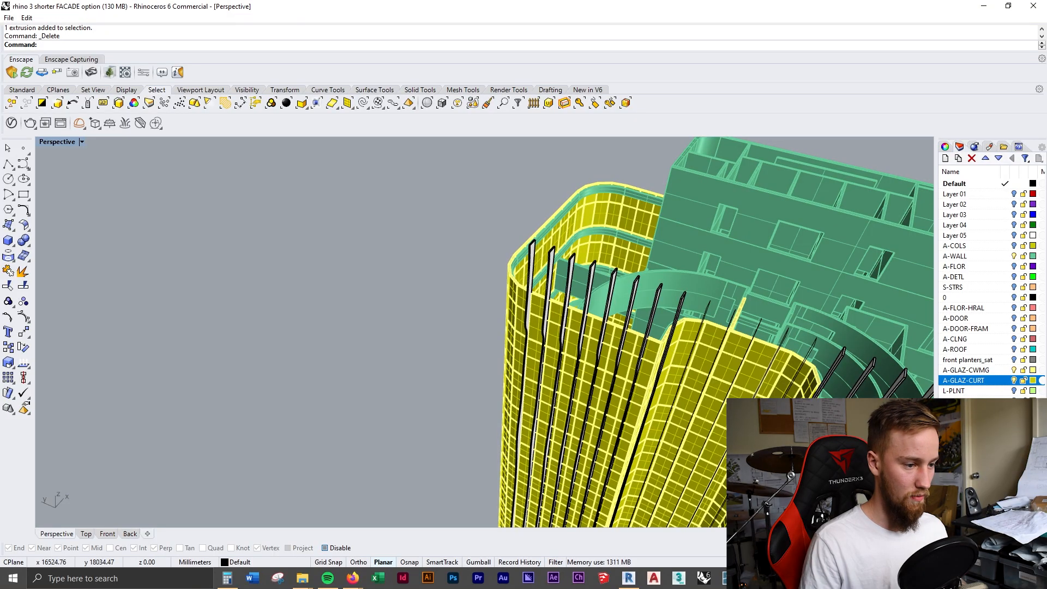
Switch to Enscape to examine the facade with the recess left open, and minimize the render window
{"action": "mouse_move", "coordinate": [780, 578]}
{"action": "left_click", "coordinate": [835, 526]}
{"action": "left_click_drag", "start_coordinate": [733, 376], "coordinate": [571, 315]}
{"action": "key", "text": "a"}
{"action": "key", "text": "a"}
{"action": "key", "text": "d"}
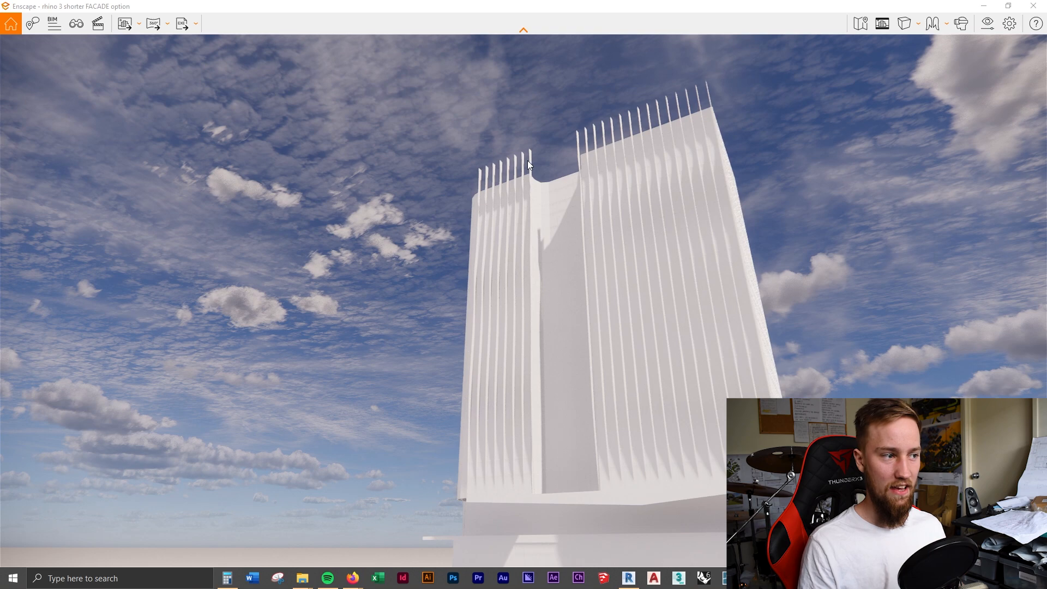
{"action": "left_click_drag", "start_coordinate": [872, 512], "coordinate": [945, 493]}
{"action": "key", "text": "d"}
{"action": "key", "text": "shift+F11"}
{"action": "key", "text": "Return"}
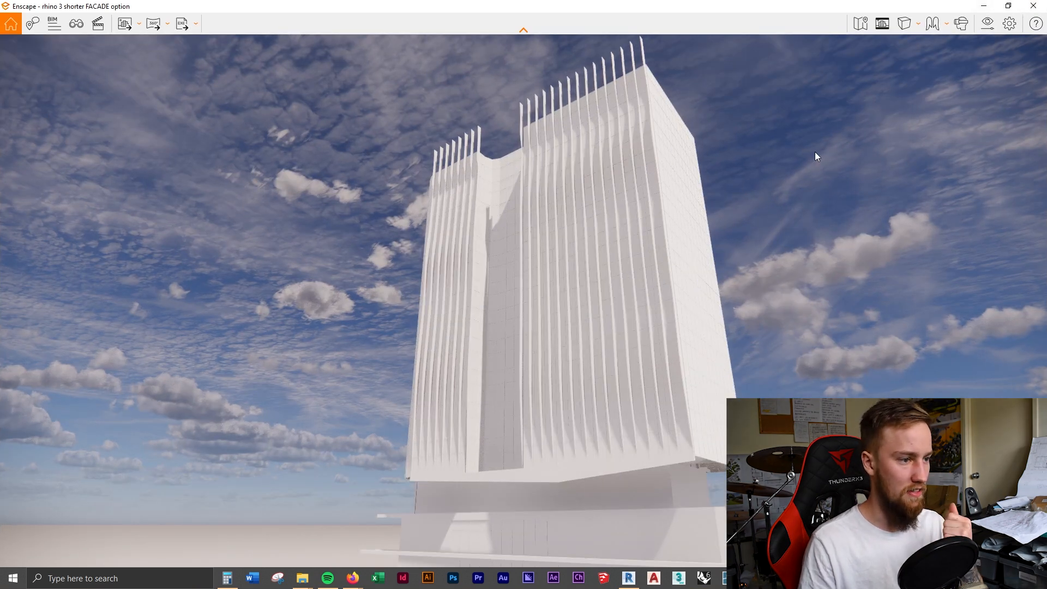
{"action": "left_click", "coordinate": [986, 7]}
Select the fin profile curves at the square corner and the rounded corner of the facade in the Top view
{"action": "scroll", "coordinate": [743, 231], "scroll_direction": "down", "scroll_amount": 6}
{"action": "right_click_drag", "start_coordinate": [744, 230], "coordinate": [681, 204]}
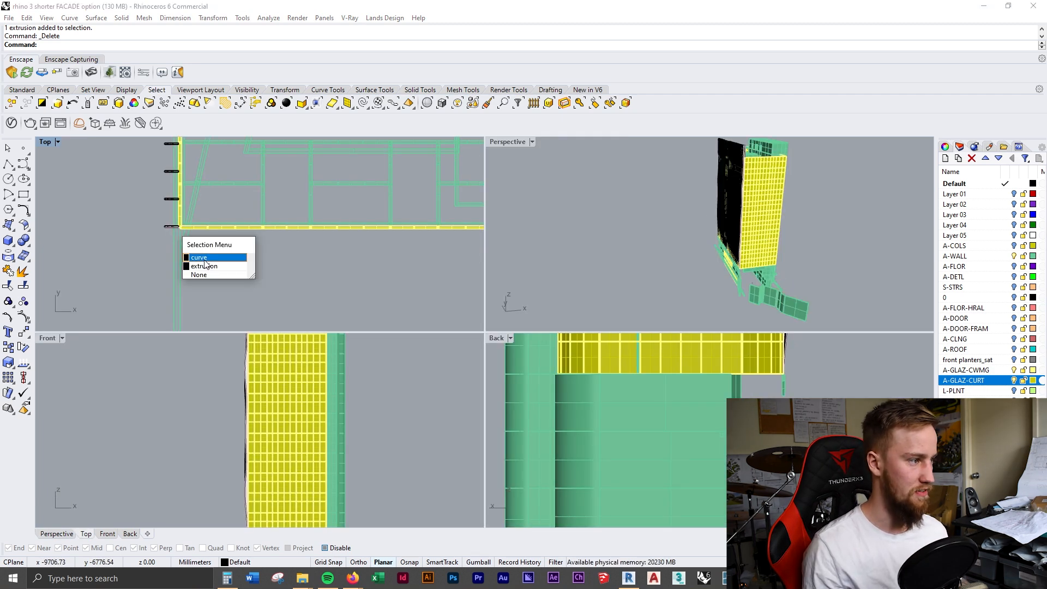
{"action": "left_click", "coordinate": [204, 262]}
{"action": "scroll", "coordinate": [212, 251], "scroll_direction": "down", "scroll_amount": 5}
{"action": "scroll", "coordinate": [254, 200], "scroll_direction": "up", "scroll_amount": 8}
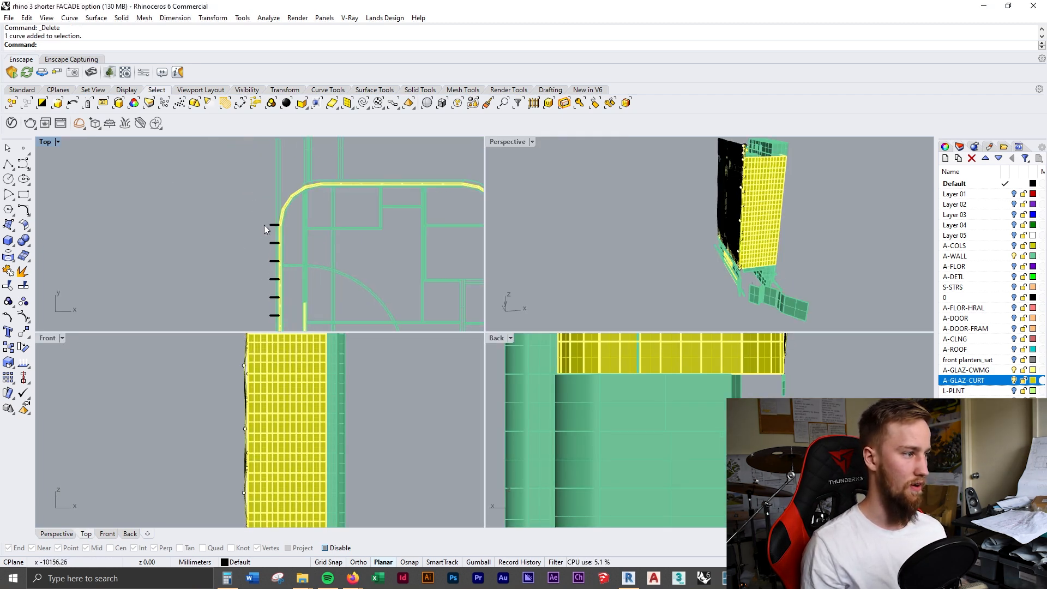
{"action": "scroll", "coordinate": [284, 234], "scroll_direction": "up", "scroll_amount": 4}
{"action": "left_click", "coordinate": [320, 254]}
{"action": "left_click", "coordinate": [352, 284]}
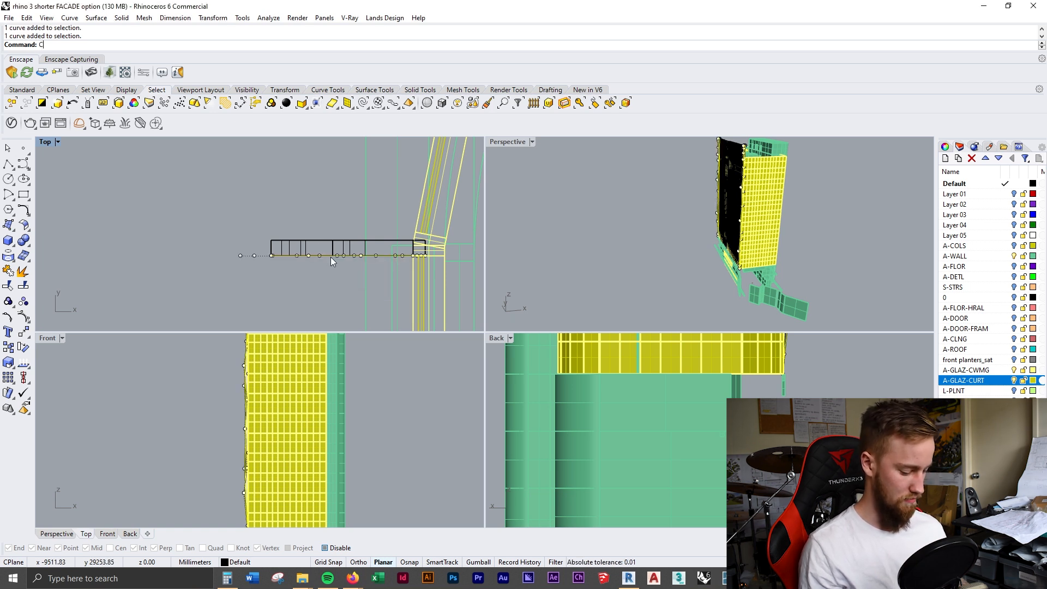
Copy both selected profile curves from the rounded-corner fin's inner end to free space beyond the tower's square corner, with object snaps enabled
{"action": "type", "text": "opy"}
{"action": "key", "text": "Return"}
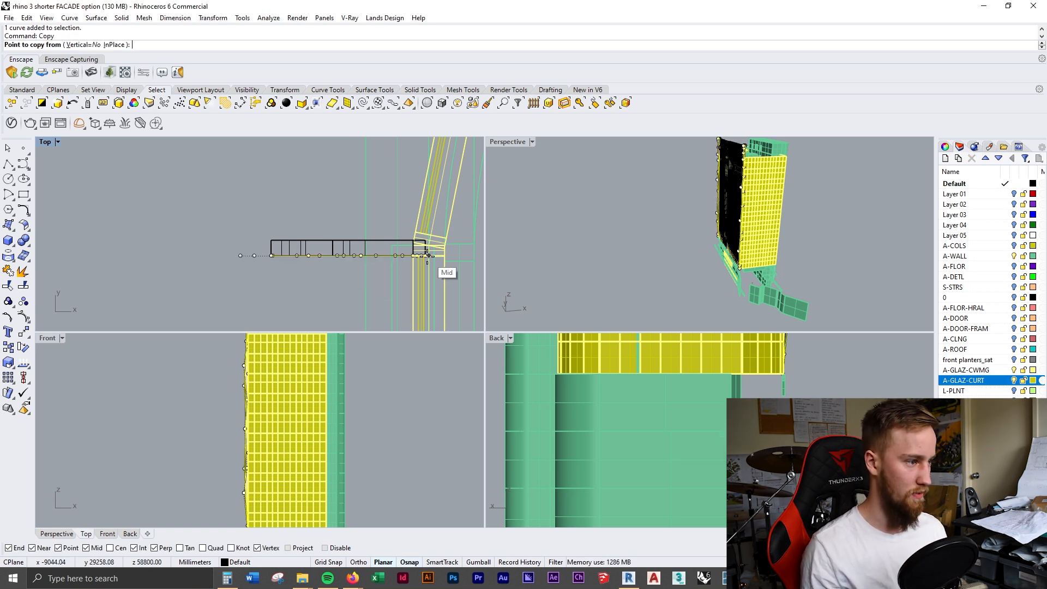
{"action": "left_click", "coordinate": [426, 256]}
{"action": "scroll", "coordinate": [419, 263], "scroll_direction": "down", "scroll_amount": 6}
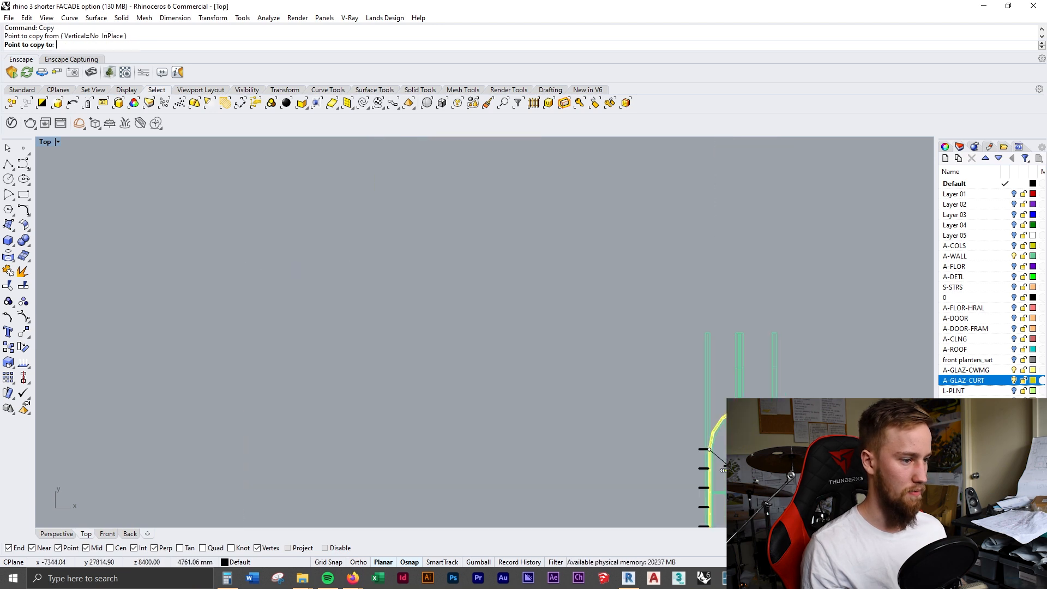
{"action": "right_click_drag", "start_coordinate": [733, 469], "coordinate": [426, 254]}
{"action": "scroll", "coordinate": [474, 259], "scroll_direction": "down", "scroll_amount": 8}
{"action": "right_click_drag", "start_coordinate": [516, 442], "coordinate": [424, 226]}
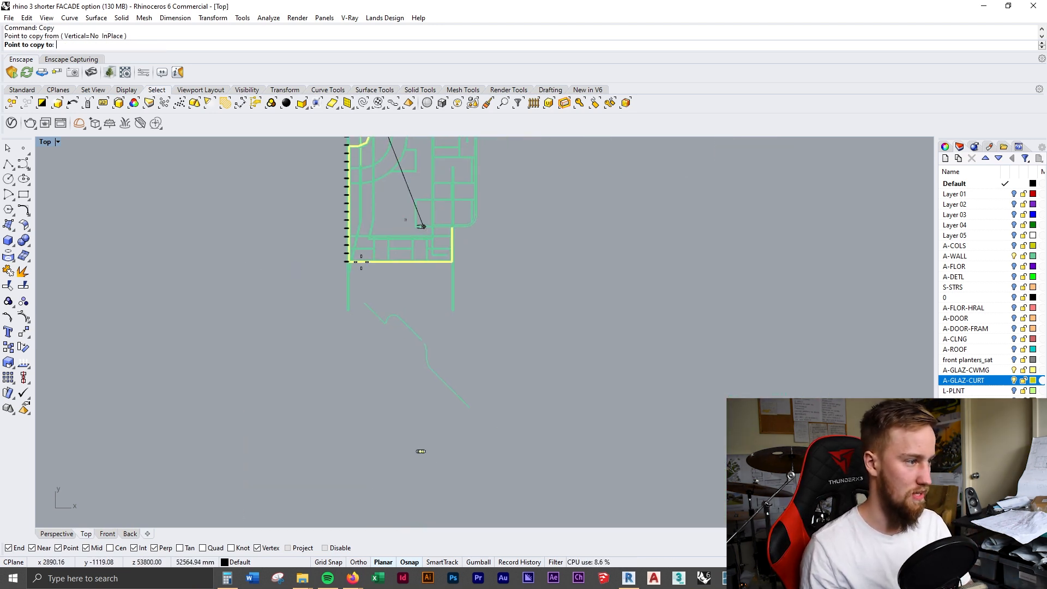
{"action": "scroll", "coordinate": [353, 274], "scroll_direction": "up", "scroll_amount": 4}
{"action": "scroll", "coordinate": [369, 276], "scroll_direction": "down", "scroll_amount": 4}
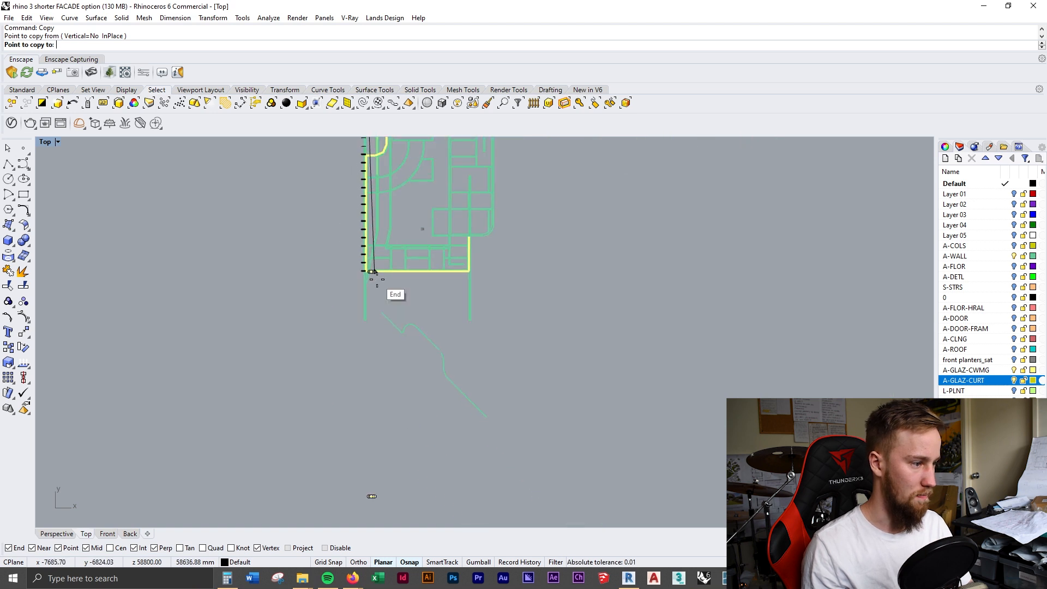
{"action": "scroll", "coordinate": [377, 275], "scroll_direction": "down", "scroll_amount": 4}
{"action": "left_click", "coordinate": [381, 282]}
{"action": "key", "text": "Escape"}
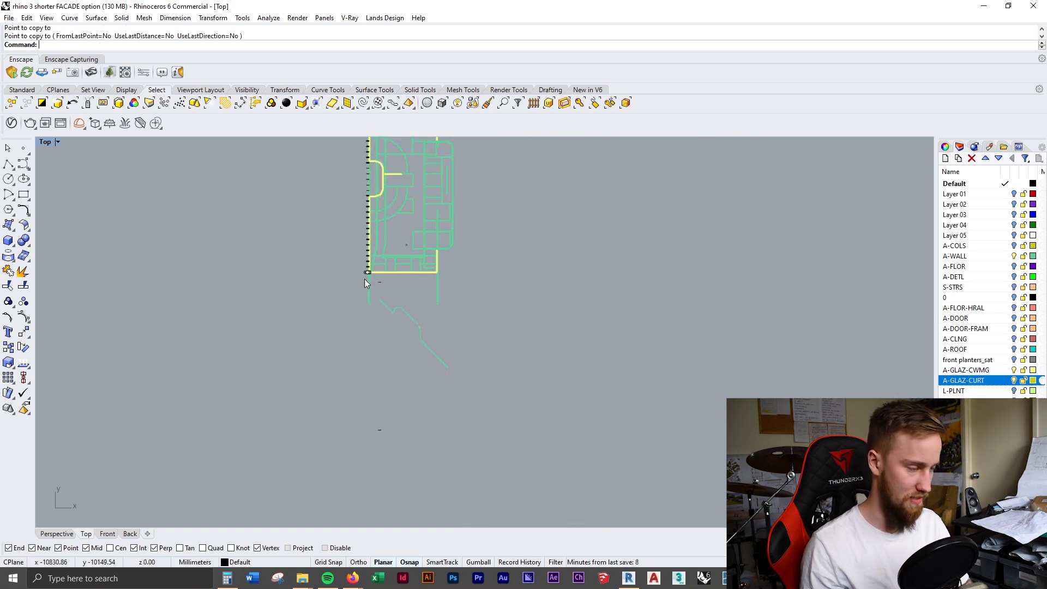
Rotate both copied profile curves together by a quarter turn about a point in free space, so they point away from the tower
{"action": "left_click", "coordinate": [379, 282]}
{"action": "left_click", "coordinate": [380, 429]}
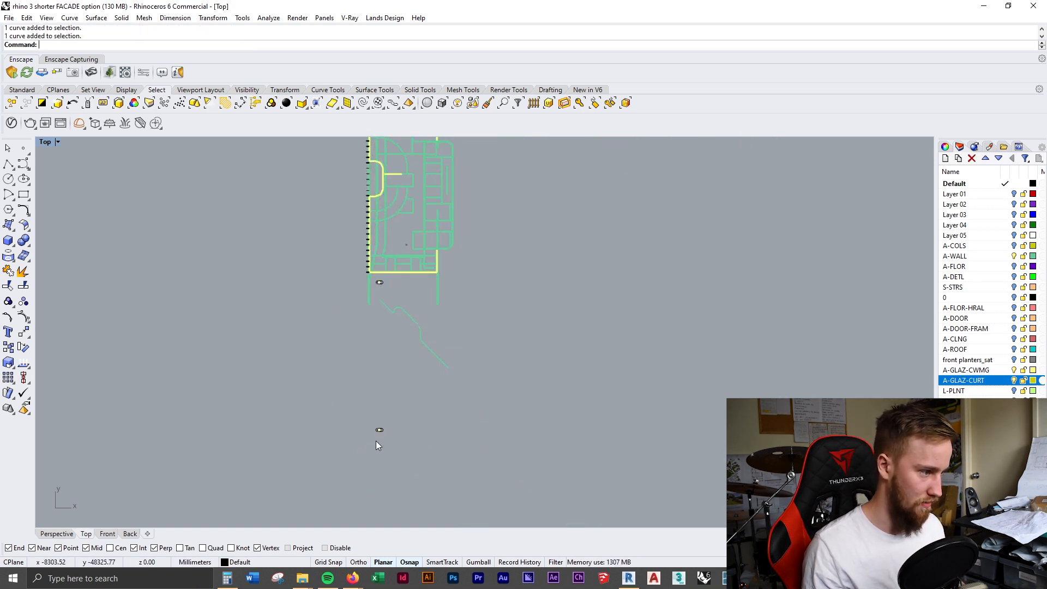
{"action": "type", "text": "Rotate"}
{"action": "key", "text": "Return"}
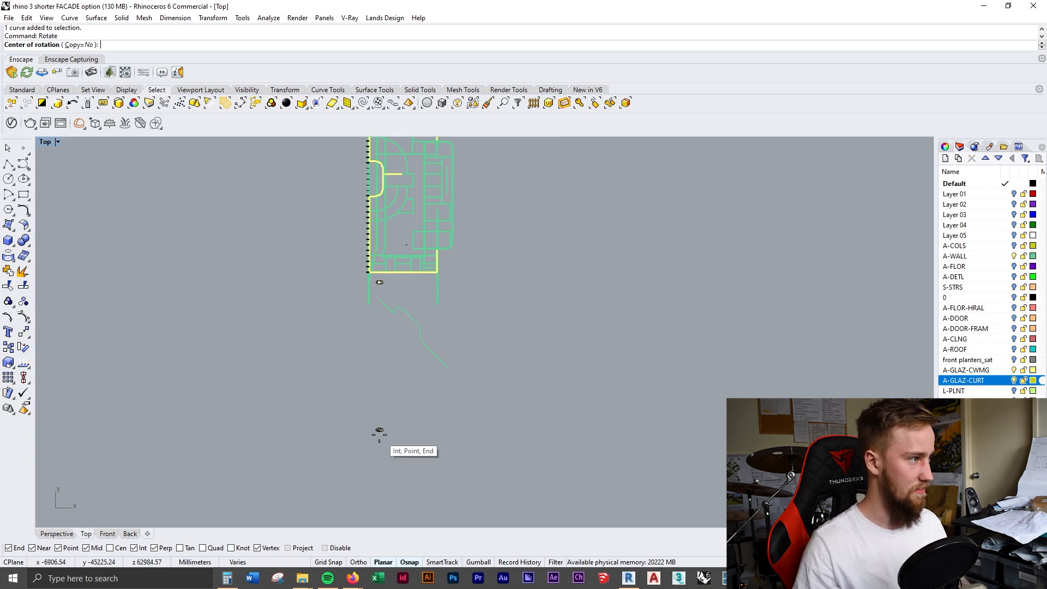
{"action": "left_click", "coordinate": [403, 374]}
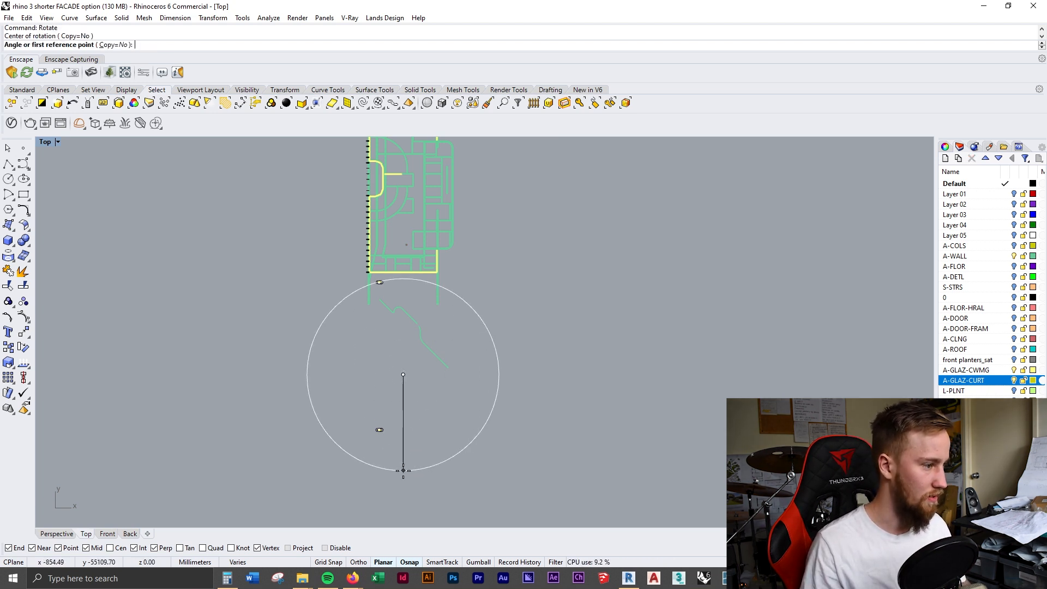
{"action": "left_click", "coordinate": [403, 470]}
{"action": "left_click", "coordinate": [580, 374]}
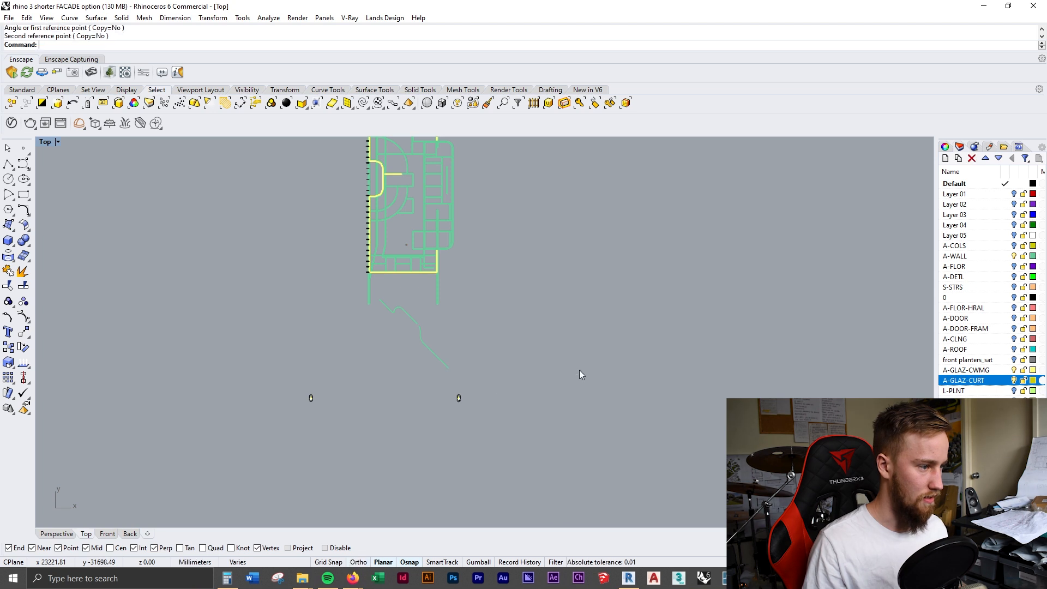
Shift the rotated profile curves closer to the tower's finless short side, placing one near each corner
{"action": "scroll", "coordinate": [314, 400], "scroll_direction": "up", "scroll_amount": 3}
{"action": "left_click_drag", "start_coordinate": [308, 424], "coordinate": [294, 454]}
{"action": "left_click_drag", "start_coordinate": [587, 400], "coordinate": [597, 241]}
{"action": "left_click_drag", "start_coordinate": [822, 262], "coordinate": [571, 264], "text": "shift"}
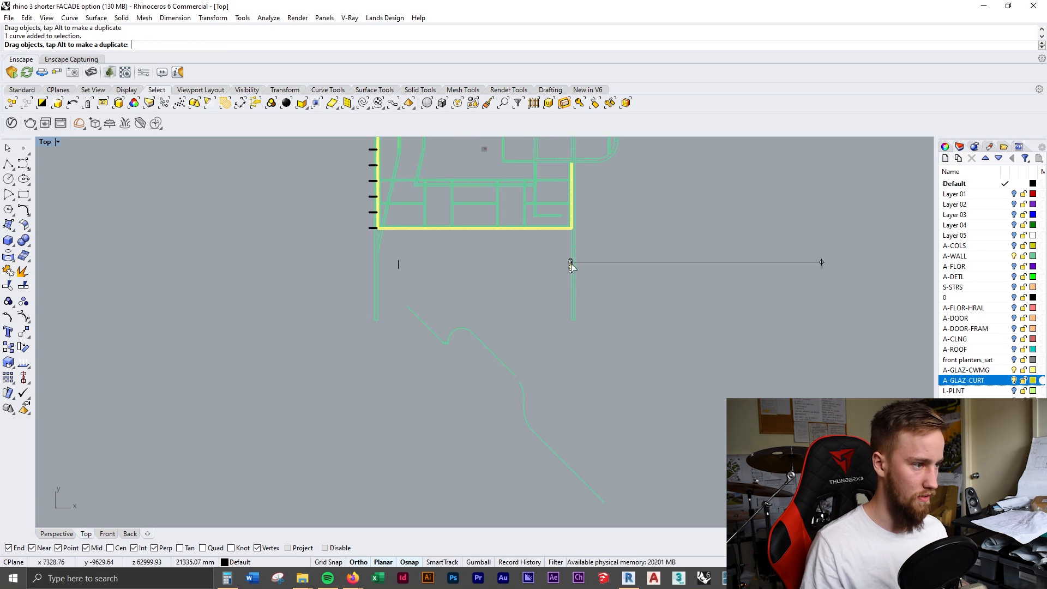
Move the profile curve nearest the fins by its inner end onto the outer glazing face at the finned corner
{"action": "scroll", "coordinate": [433, 252], "scroll_direction": "up", "scroll_amount": 5}
{"action": "left_click", "coordinate": [254, 321]}
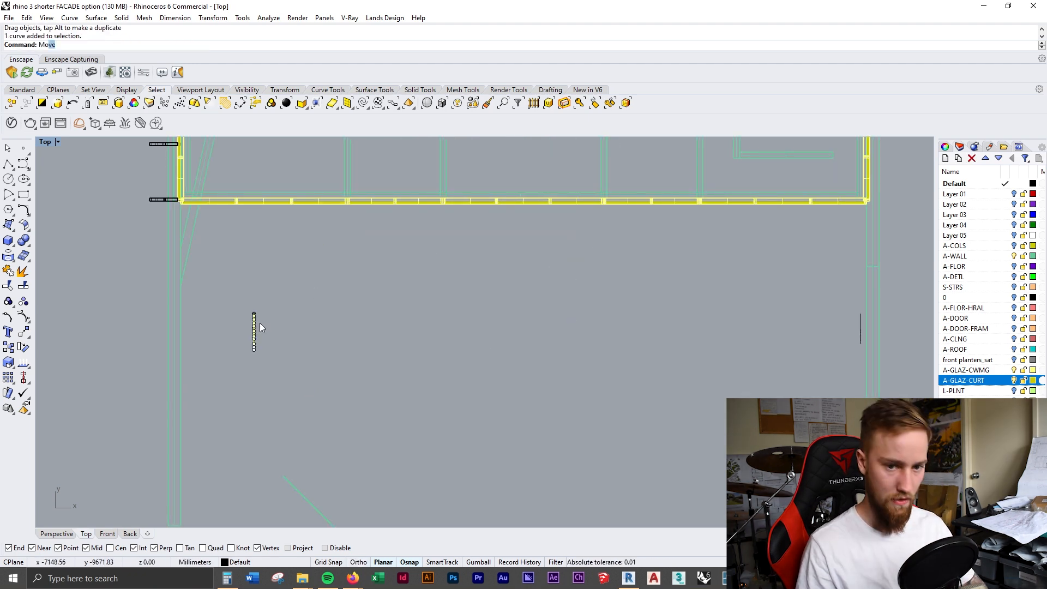
{"action": "type", "text": "move"}
{"action": "key", "text": "Return"}
{"action": "left_click", "coordinate": [254, 322]}
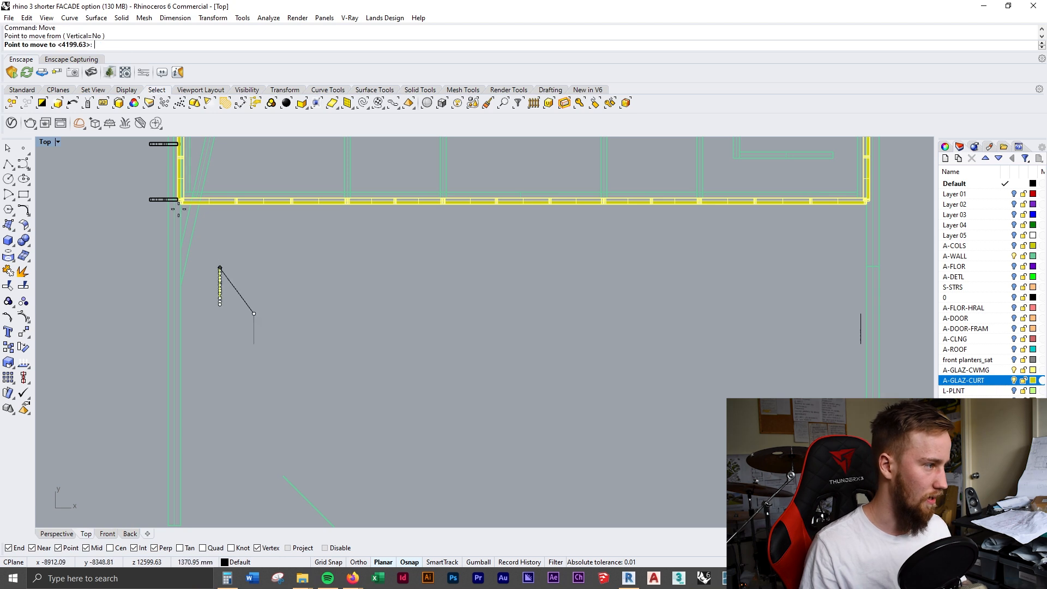
{"action": "scroll", "coordinate": [183, 205], "scroll_direction": "up", "scroll_amount": 5}
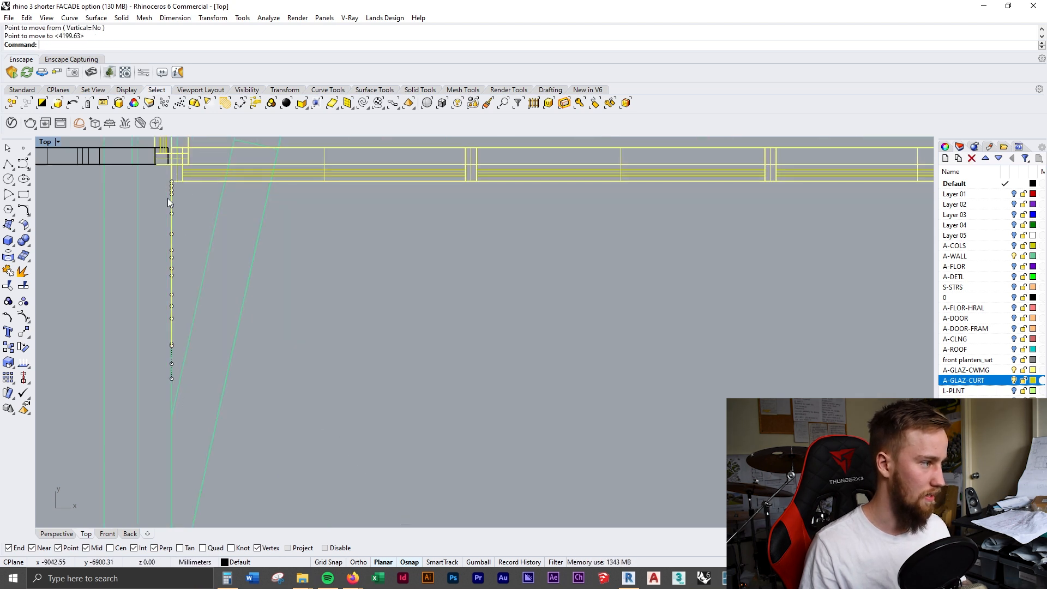
{"action": "left_click", "coordinate": [168, 215]}
Move the other profile curve by its inner end onto the glazing face at the short side's opposite corner
{"action": "scroll", "coordinate": [375, 276], "scroll_direction": "down", "scroll_amount": 5}
{"action": "scroll", "coordinate": [858, 378], "scroll_direction": "up", "scroll_amount": 5}
{"action": "left_click", "coordinate": [861, 374]}
{"action": "key", "text": "Return"}
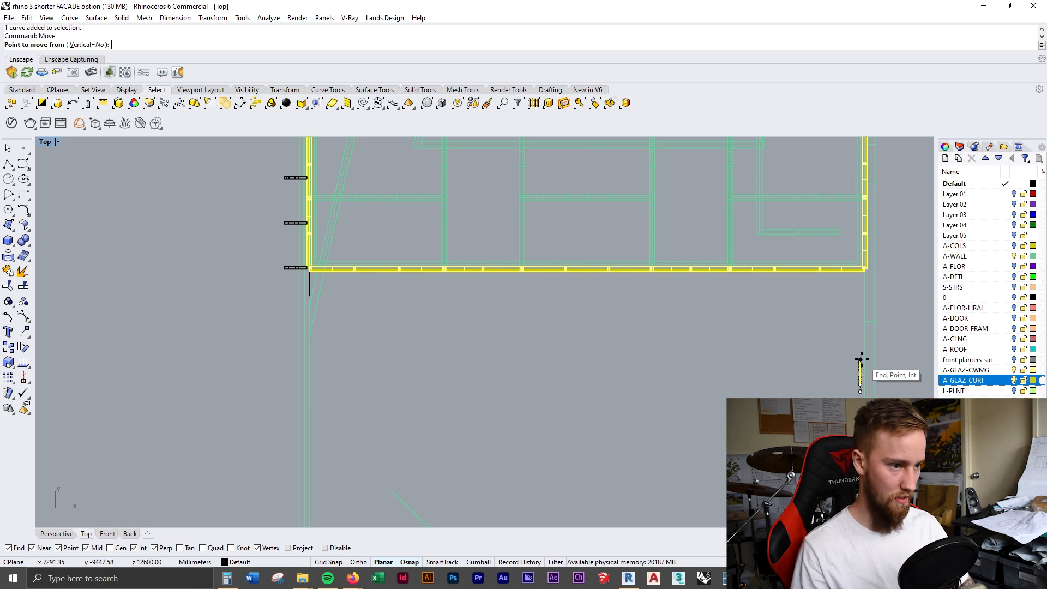
{"action": "left_click", "coordinate": [860, 359]}
{"action": "scroll", "coordinate": [860, 359], "scroll_direction": "up", "scroll_amount": 4}
{"action": "right_click_drag", "start_coordinate": [850, 226], "coordinate": [763, 297]}
{"action": "scroll", "coordinate": [771, 295], "scroll_direction": "up", "scroll_amount": 7}
{"action": "scroll", "coordinate": [767, 295], "scroll_direction": "up", "scroll_amount": 6}
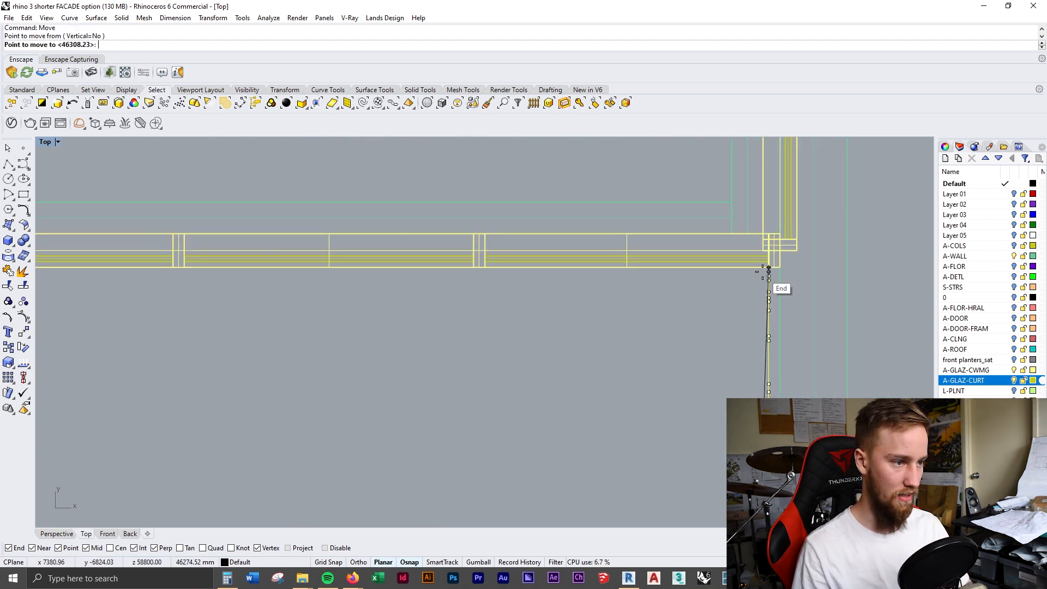
{"action": "left_click", "coordinate": [767, 269]}
Move both profile curves vertically in the Front view until their lower ends meet the glazing's bottom edge, with object snaps disabled for placement
{"action": "scroll", "coordinate": [879, 296], "scroll_direction": "down", "scroll_amount": 2}
{"action": "scroll", "coordinate": [594, 380], "scroll_direction": "down", "scroll_amount": 2}
{"action": "scroll", "coordinate": [473, 375], "scroll_direction": "down", "scroll_amount": 2}
{"action": "double_click", "coordinate": [45, 141]}
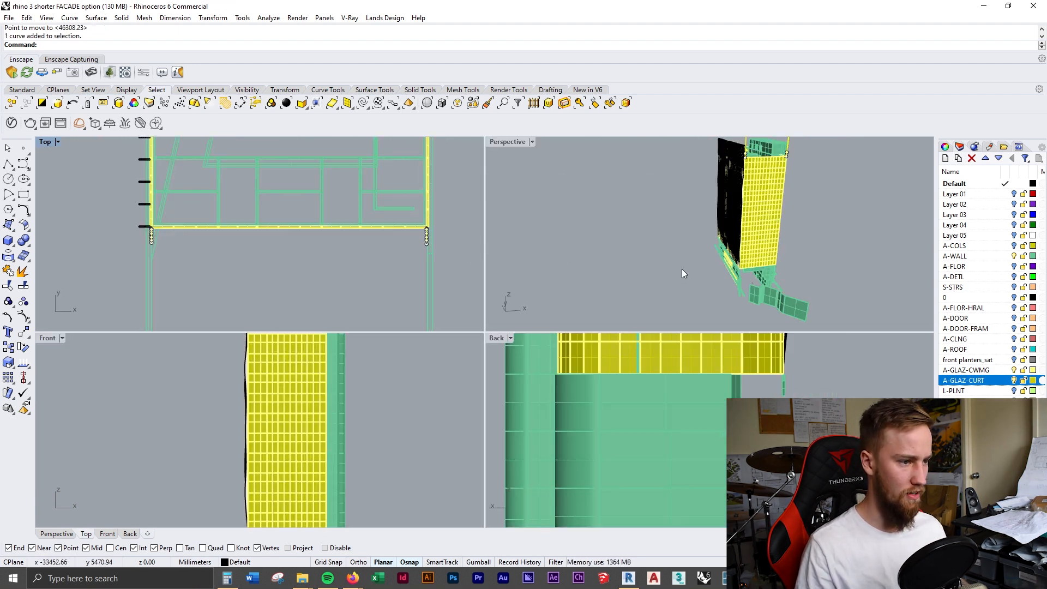
{"action": "right_click_drag", "start_coordinate": [800, 176], "coordinate": [563, 173]}
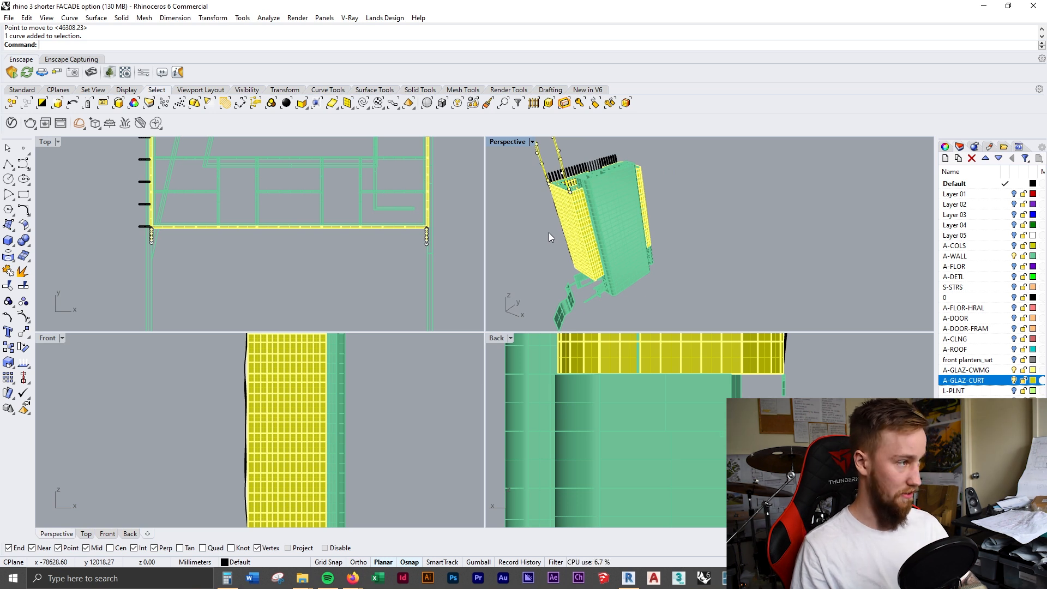
{"action": "key", "text": "Return"}
{"action": "double_click", "coordinate": [47, 338]}
{"action": "right_click_drag", "start_coordinate": [491, 262], "coordinate": [487, 299]}
{"action": "scroll", "coordinate": [462, 229], "scroll_direction": "up", "scroll_amount": 12}
{"action": "left_click", "coordinate": [458, 219]}
{"action": "scroll", "coordinate": [458, 219], "scroll_direction": "down", "scroll_amount": 8}
{"action": "right_click_drag", "start_coordinate": [462, 506], "coordinate": [492, 364]}
{"action": "scroll", "coordinate": [495, 363], "scroll_direction": "up", "scroll_amount": 5}
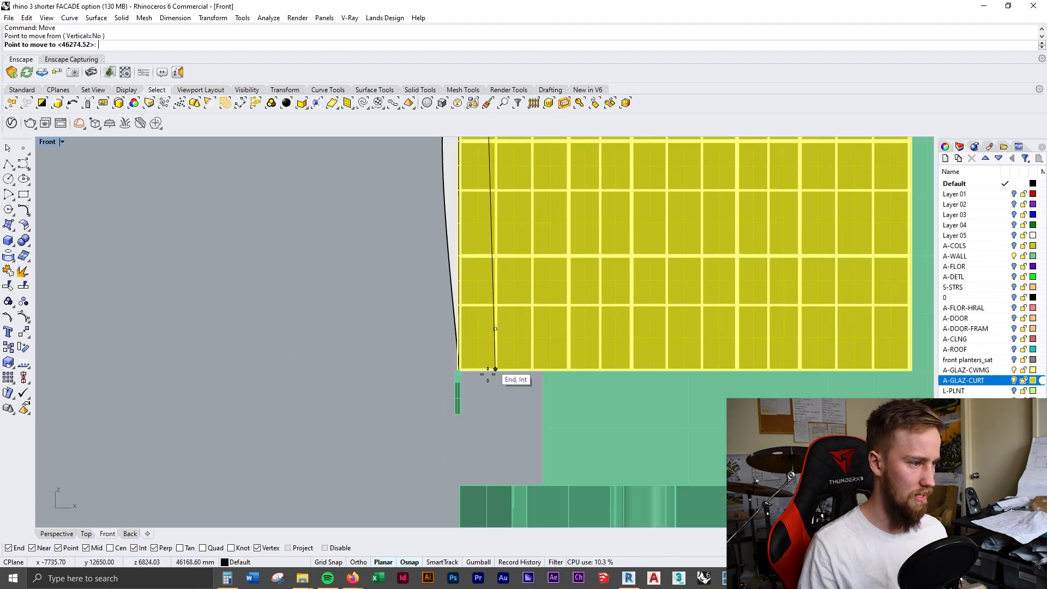
{"action": "left_click", "coordinate": [325, 548]}
{"action": "scroll", "coordinate": [458, 371], "scroll_direction": "up", "scroll_amount": 8}
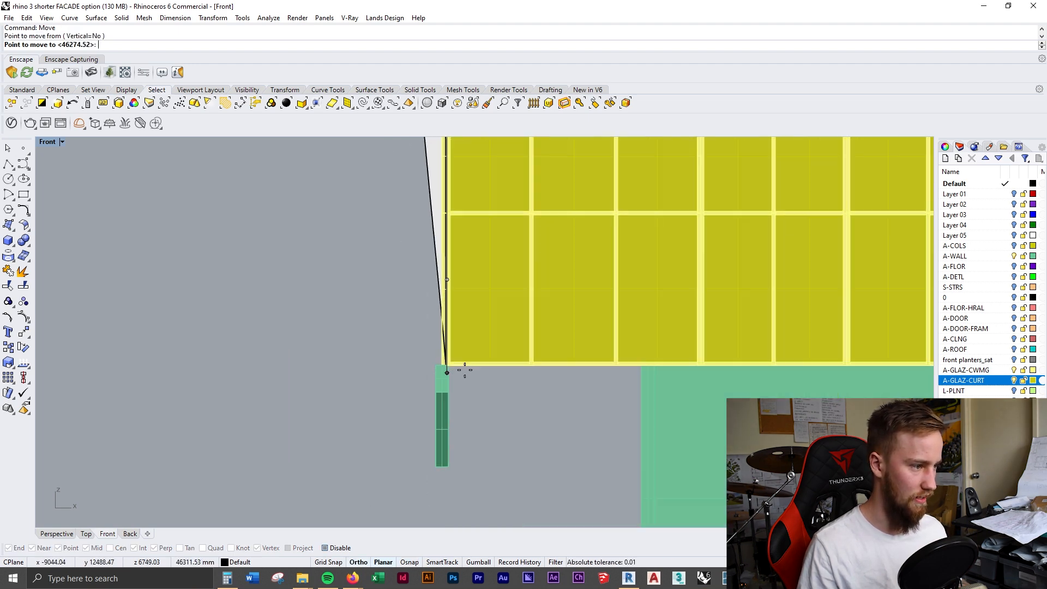
{"action": "left_click", "coordinate": [436, 359]}
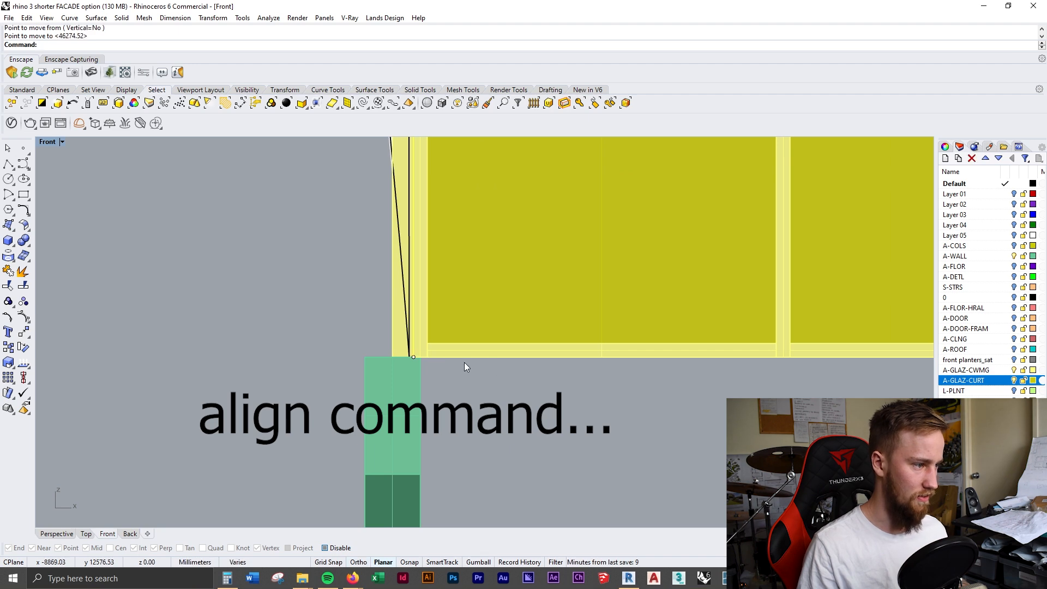
{"action": "scroll", "coordinate": [461, 365], "scroll_direction": "down", "scroll_amount": 6}
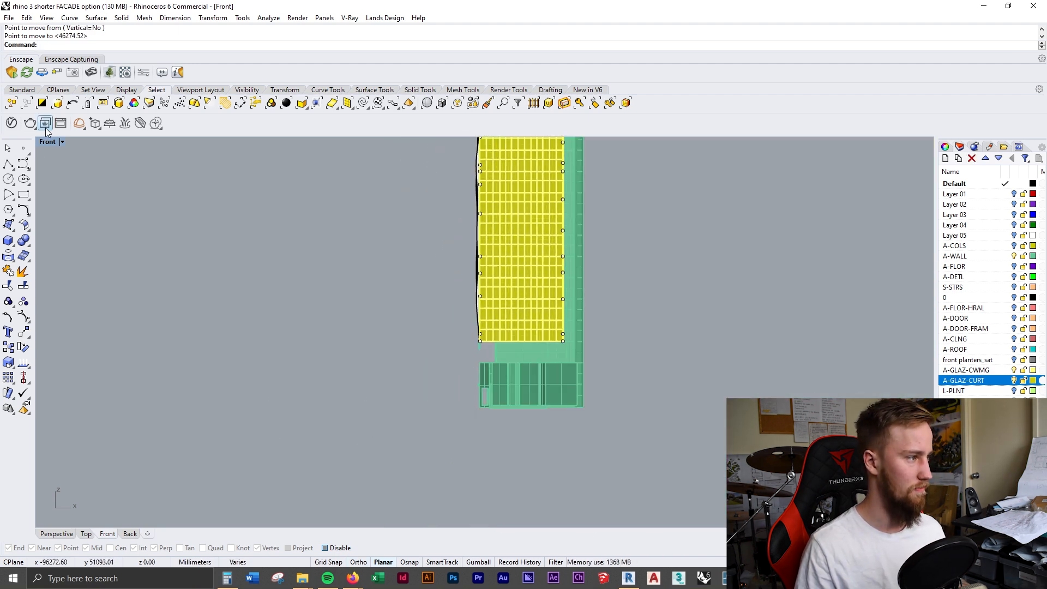
Examine the two placed profile curves against the tower's glazing corners in the Perspective view
{"action": "double_click", "coordinate": [49, 144]}
{"action": "right_click_drag", "start_coordinate": [621, 240], "coordinate": [640, 191]}
{"action": "key", "text": "Escape"}
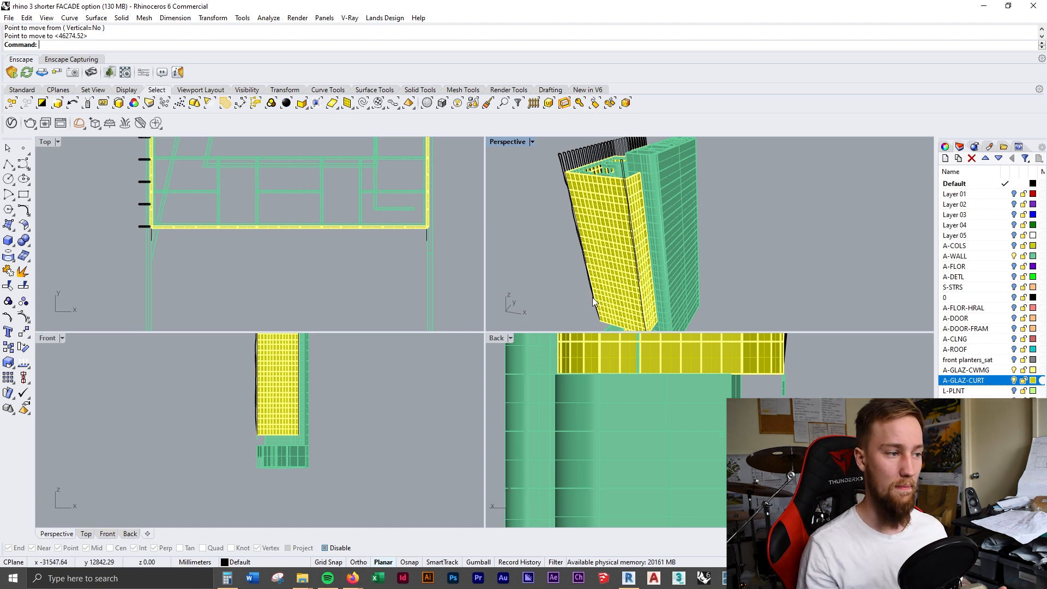
{"action": "right_click_drag", "start_coordinate": [596, 295], "coordinate": [493, 122]}
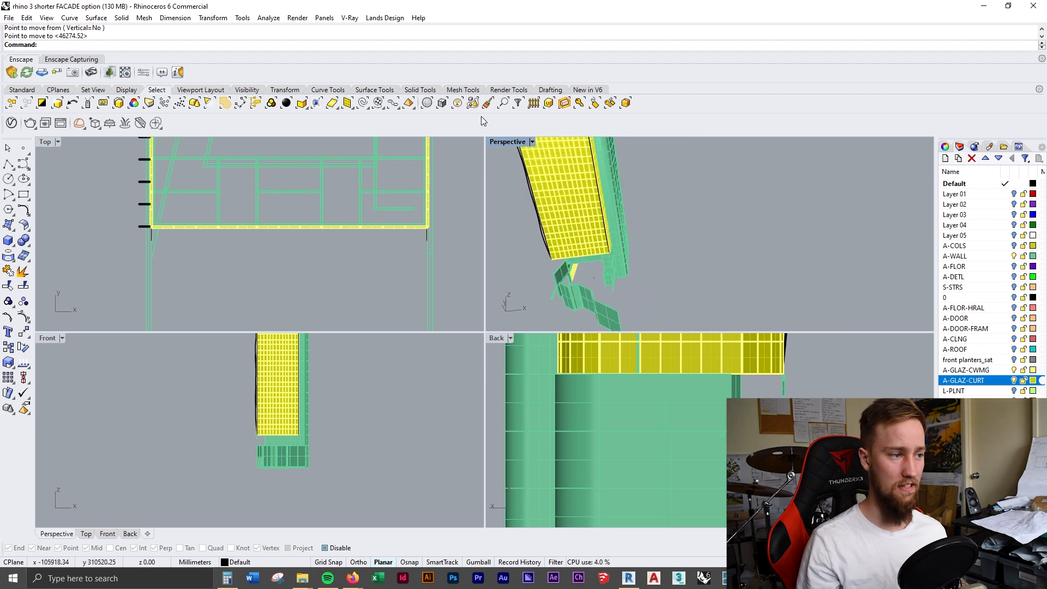
{"action": "double_click", "coordinate": [508, 142]}
{"action": "scroll", "coordinate": [579, 287], "scroll_direction": "up", "scroll_amount": 6}
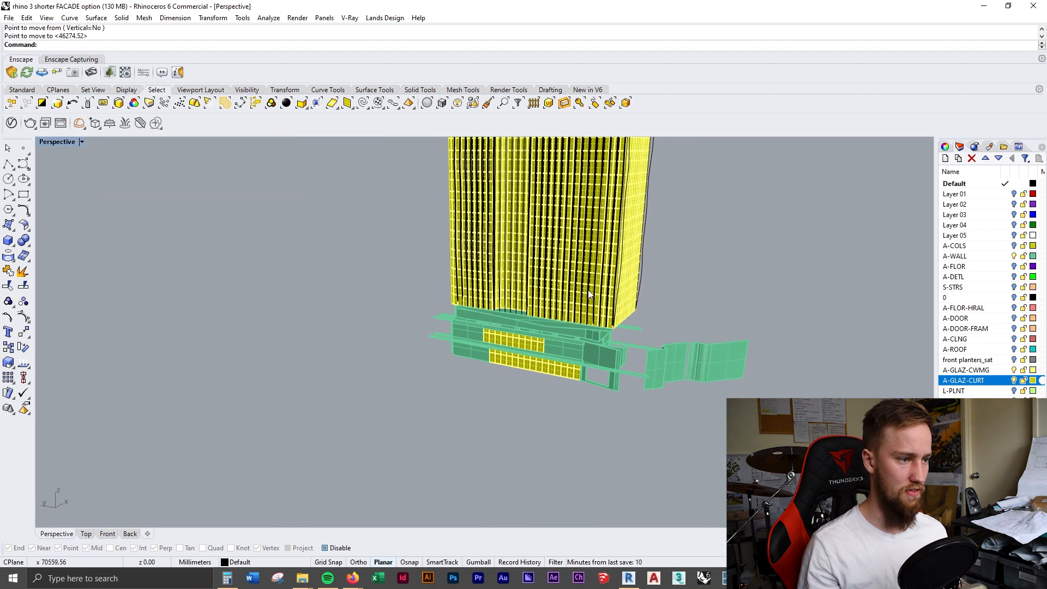
Select the profile curve at the corner away from the fins, and change the Back viewport to a maximized Right view
{"action": "left_click", "coordinate": [676, 284]}
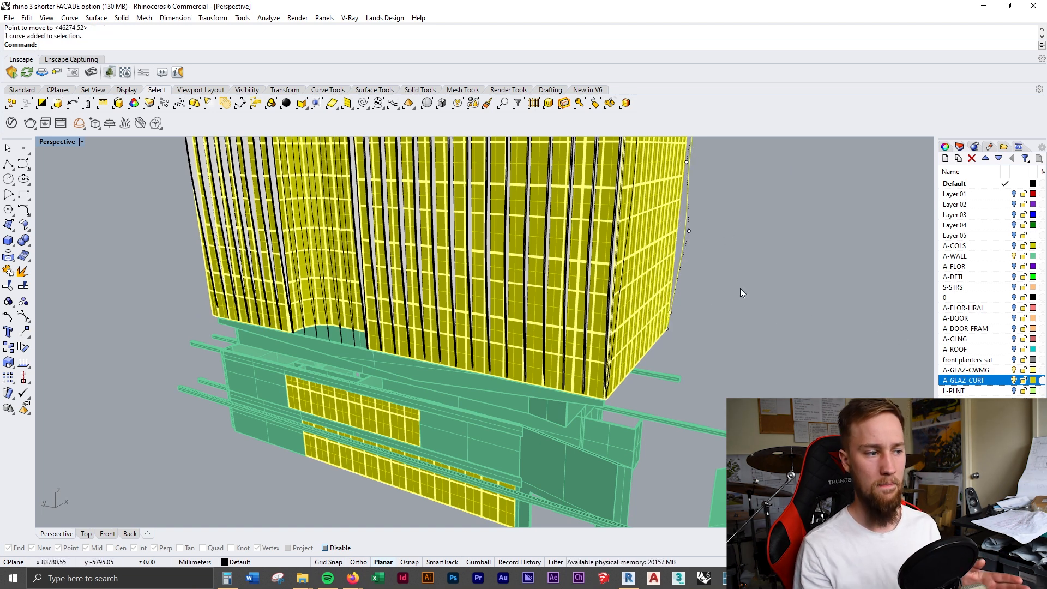
{"action": "double_click", "coordinate": [52, 143]}
{"action": "right_click", "coordinate": [516, 187]}
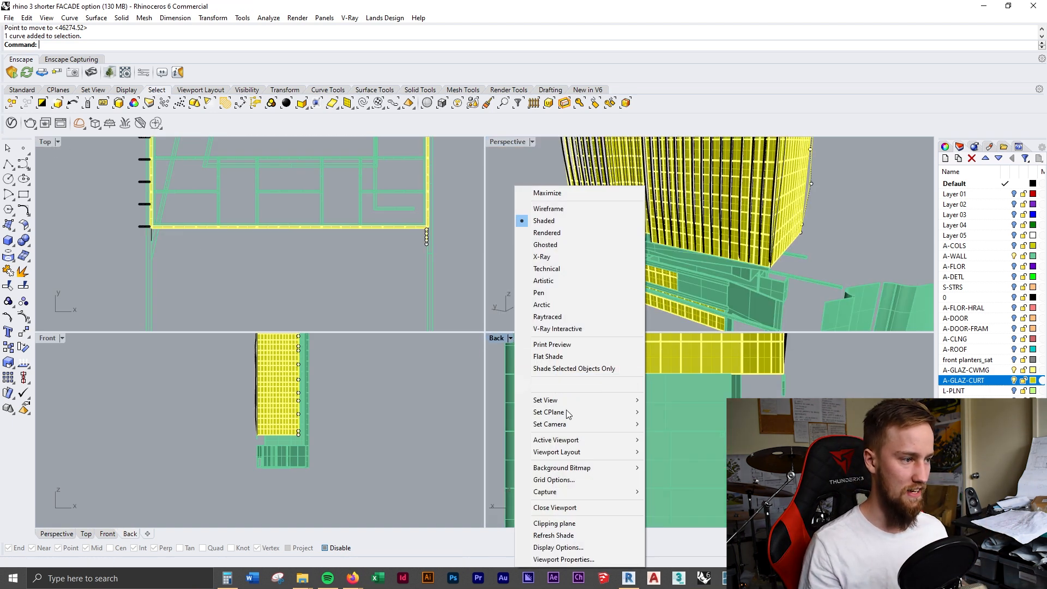
{"action": "mouse_move", "coordinate": [564, 406]}
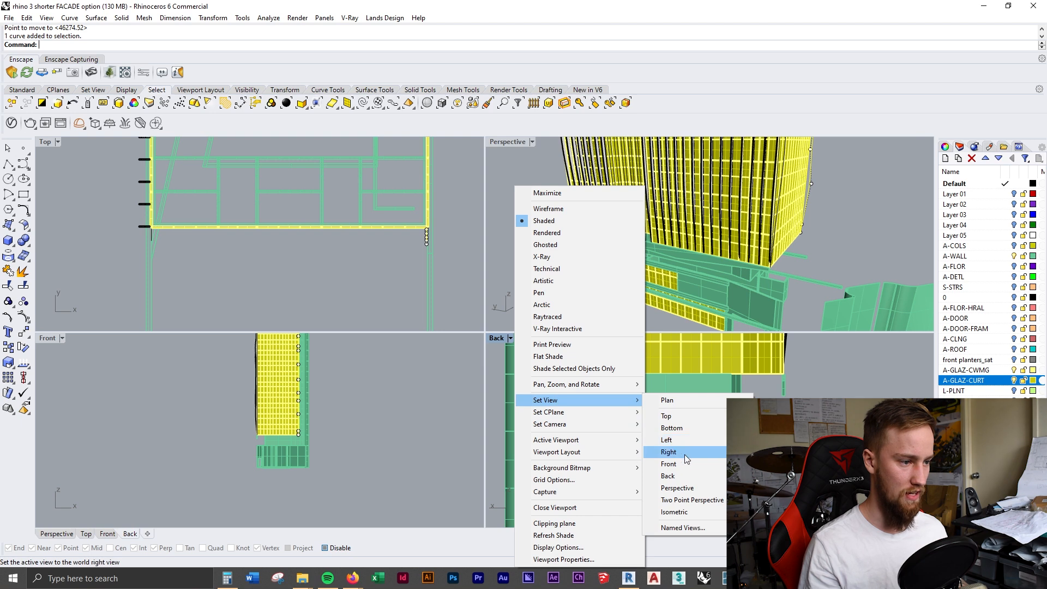
{"action": "left_click", "coordinate": [669, 452]}
{"action": "double_click", "coordinate": [500, 338]}
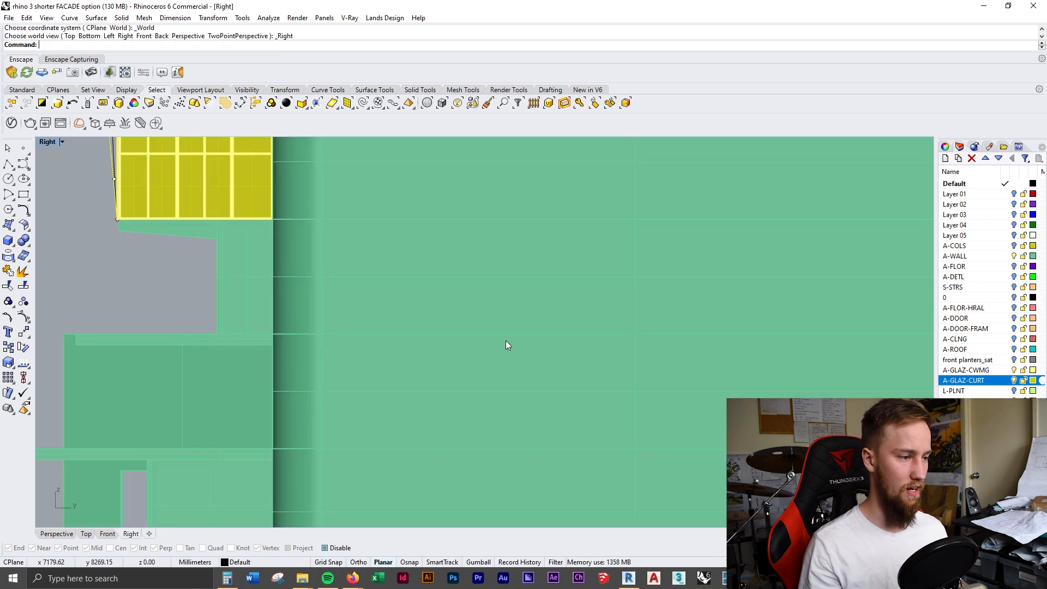
{"action": "scroll", "coordinate": [375, 303], "scroll_direction": "down", "scroll_amount": 15}
{"action": "right_click_drag", "start_coordinate": [328, 294], "coordinate": [456, 431]}
{"action": "scroll", "coordinate": [456, 431], "scroll_direction": "up", "scroll_amount": 3}
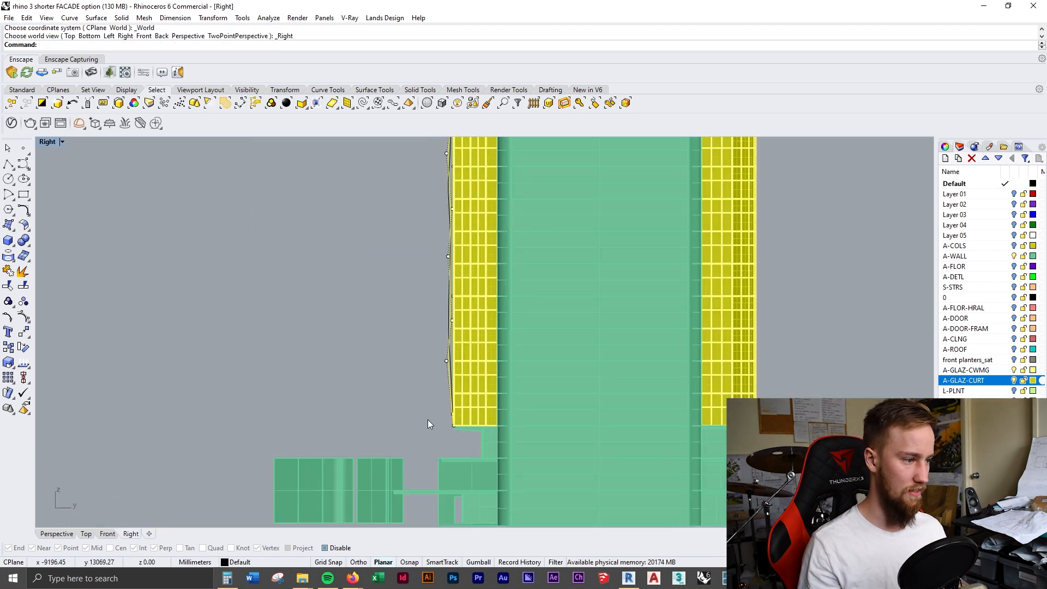
{"action": "scroll", "coordinate": [448, 377], "scroll_direction": "up", "scroll_amount": 2}
Try to pull a lower control point of the profile curve far outward from the facade in the Right view
{"action": "left_click", "coordinate": [450, 378]}
{"action": "left_click_drag", "start_coordinate": [446, 455], "coordinate": [161, 465]}
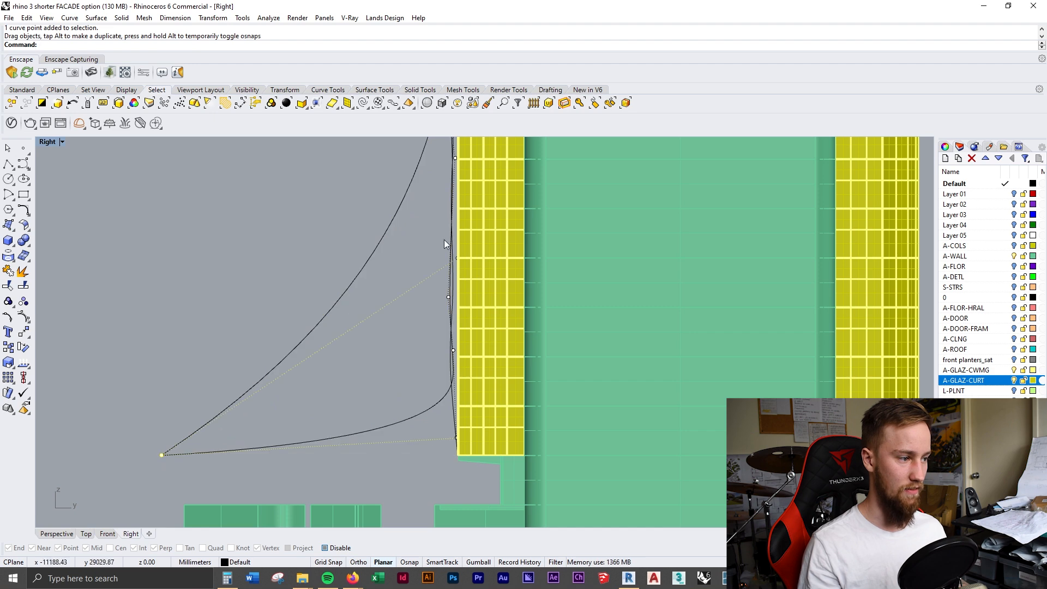
{"action": "scroll", "coordinate": [381, 333], "scroll_direction": "down", "scroll_amount": 3}
{"action": "scroll", "coordinate": [362, 332], "scroll_direction": "up", "scroll_amount": 3}
{"action": "key", "text": "Escape"}
{"action": "key", "text": "Escape"}
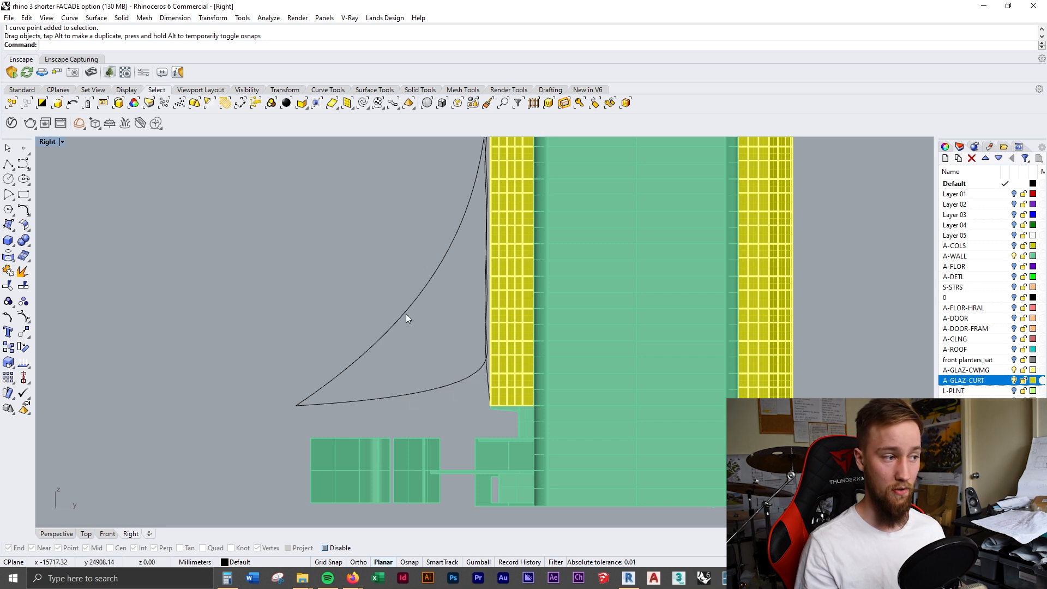
{"action": "key", "text": "ctrl+z"}
{"action": "scroll", "coordinate": [488, 371], "scroll_direction": "up", "scroll_amount": 2}
{"action": "key", "text": "Escape"}
Explode both profile curves beside the glazing into separate segments
{"action": "scroll", "coordinate": [485, 325], "scroll_direction": "up", "scroll_amount": 6}
{"action": "left_click_drag", "start_coordinate": [495, 332], "coordinate": [459, 342]}
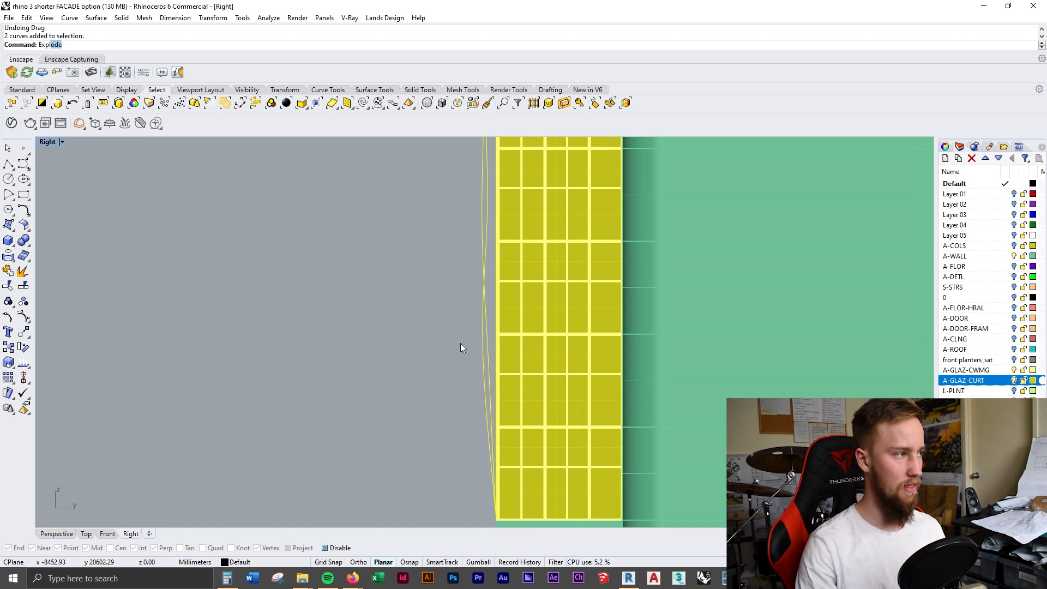
{"action": "type", "text": "Expl"}
{"action": "key", "text": "Return"}
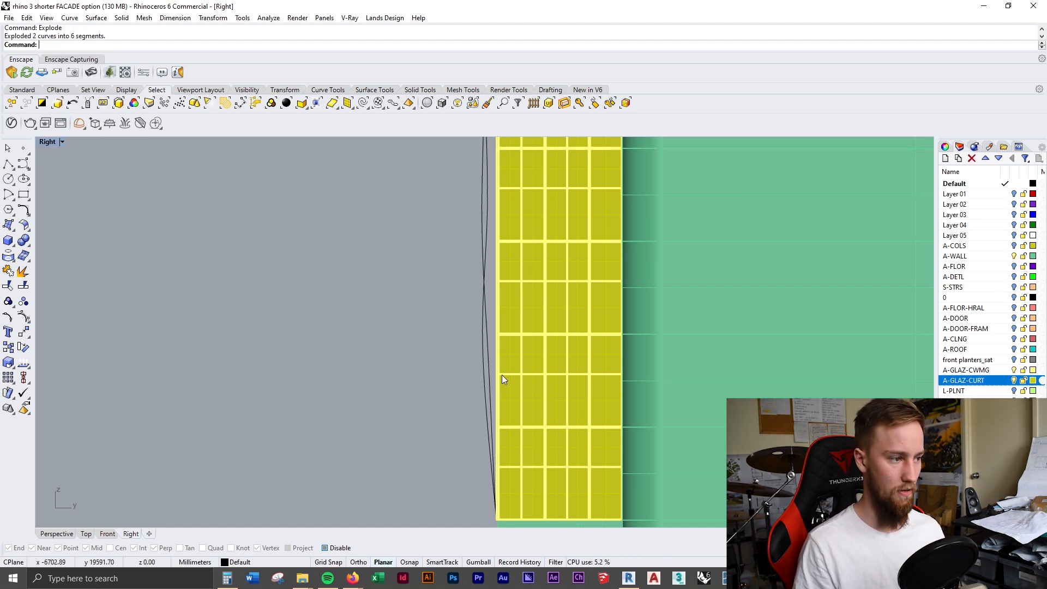
Try to pull the bottom end of an exploded profile segment outward above the lower wall structures
{"action": "left_click", "coordinate": [492, 402]}
{"action": "left_click_drag", "start_coordinate": [496, 521], "coordinate": [416, 460]}
{"action": "scroll", "coordinate": [360, 504], "scroll_direction": "down", "scroll_amount": 8}
{"action": "right_click_drag", "start_coordinate": [275, 511], "coordinate": [416, 460]}
{"action": "left_click_drag", "start_coordinate": [416, 460], "coordinate": [460, 440]}
{"action": "right_click_drag", "start_coordinate": [416, 460], "coordinate": [460, 440]}
{"action": "left_click_drag", "start_coordinate": [460, 441], "coordinate": [384, 443]}
{"action": "key", "text": "Escape"}
{"action": "right_click_drag", "start_coordinate": [439, 472], "coordinate": [453, 321]}
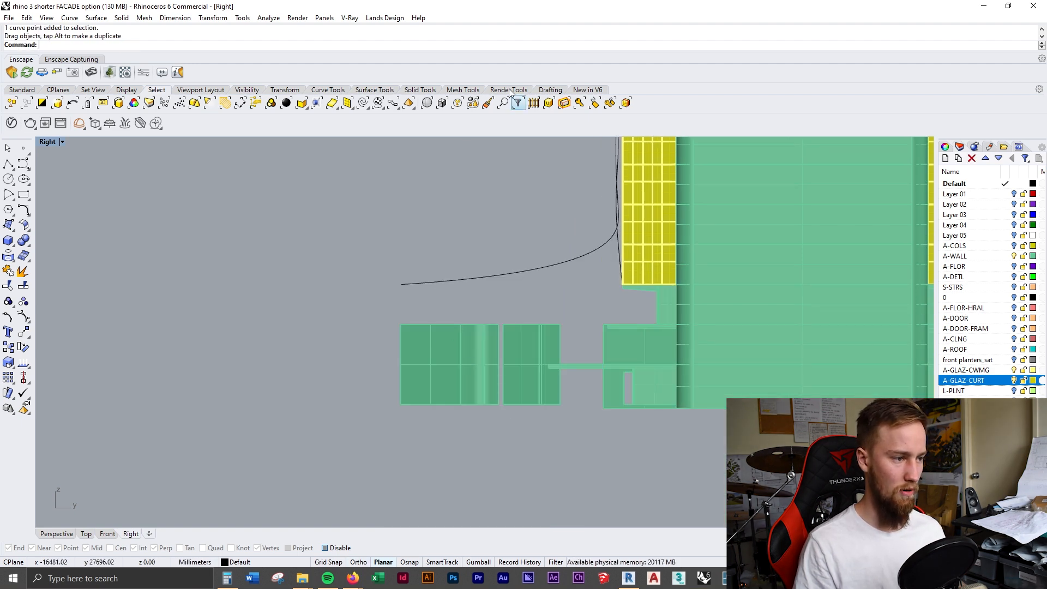
{"action": "double_click", "coordinate": [47, 142]}
{"action": "right_click_drag", "start_coordinate": [698, 251], "coordinate": [681, 234]}
{"action": "key", "text": "ctrl+z"}
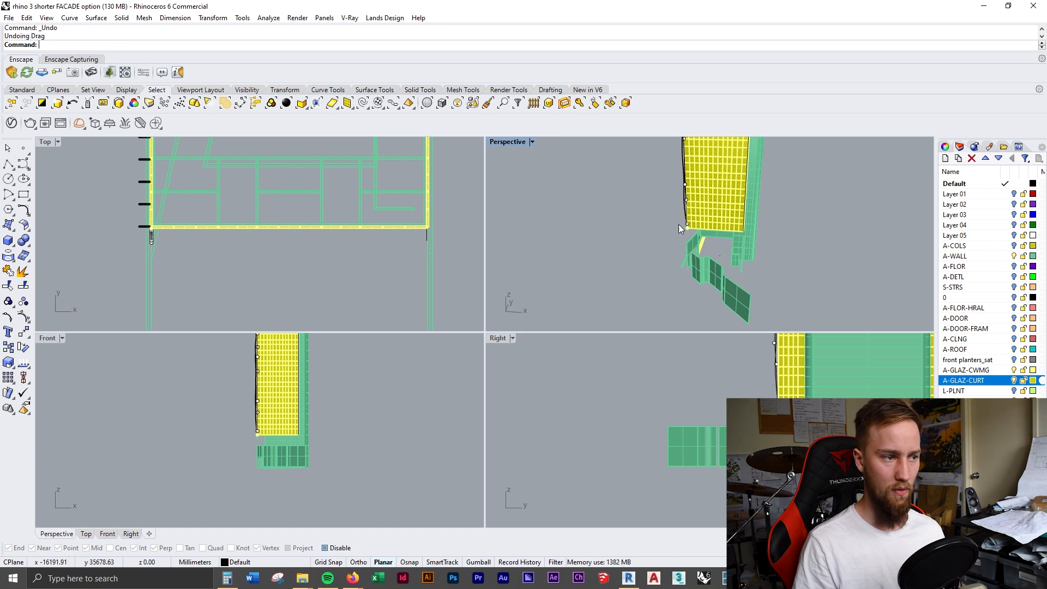
Select the profile segments at the glazing corner away from the fins in the Perspective view
{"action": "left_click", "coordinate": [743, 227]}
{"action": "left_click", "coordinate": [747, 209]}
{"action": "left_click", "coordinate": [747, 205]}
{"action": "left_click", "coordinate": [779, 242]}
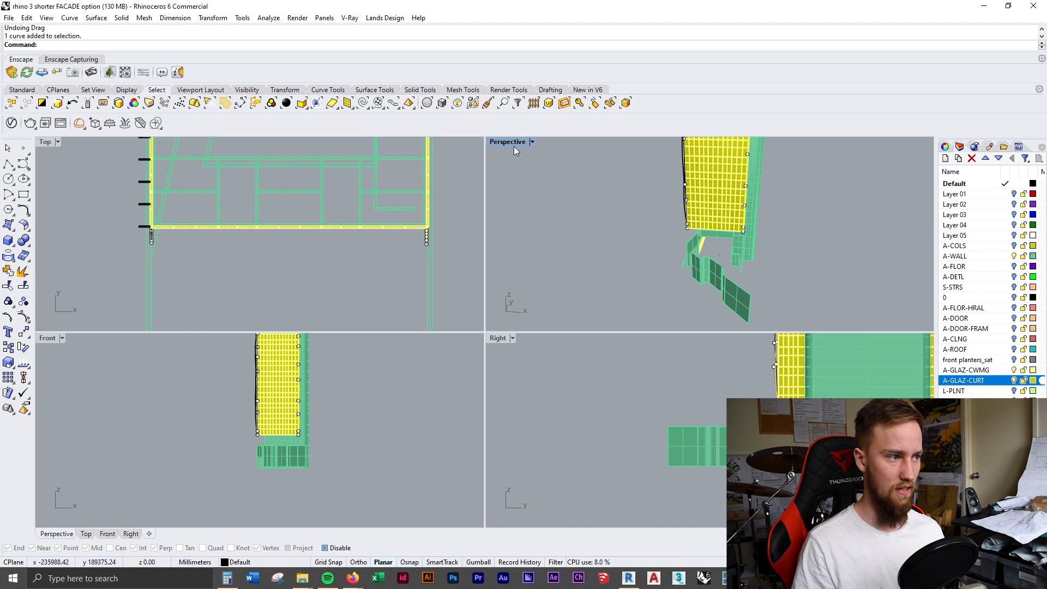
Select the angled, curving wall polysurfaces in front of the tower's short side in the Top view
{"action": "double_click", "coordinate": [46, 142]}
{"action": "scroll", "coordinate": [737, 403], "scroll_direction": "down", "scroll_amount": 8}
{"action": "right_click_drag", "start_coordinate": [731, 397], "coordinate": [593, 290]}
{"action": "scroll", "coordinate": [628, 289], "scroll_direction": "down", "scroll_amount": 5}
{"action": "left_click", "coordinate": [581, 371], "text": "shift"}
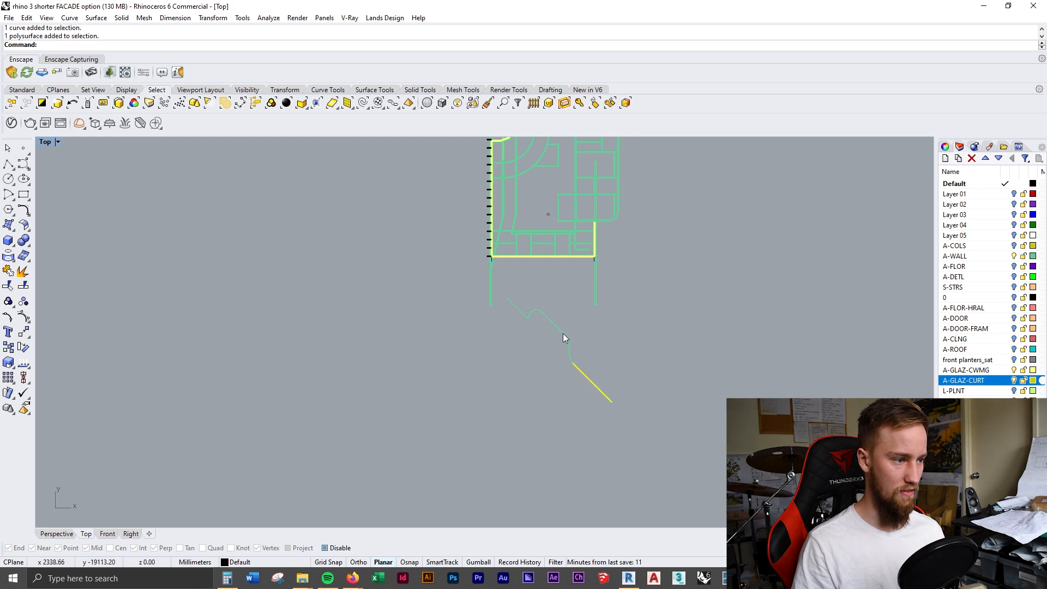
{"action": "left_click_drag", "start_coordinate": [586, 349], "coordinate": [560, 295], "text": "shift"}
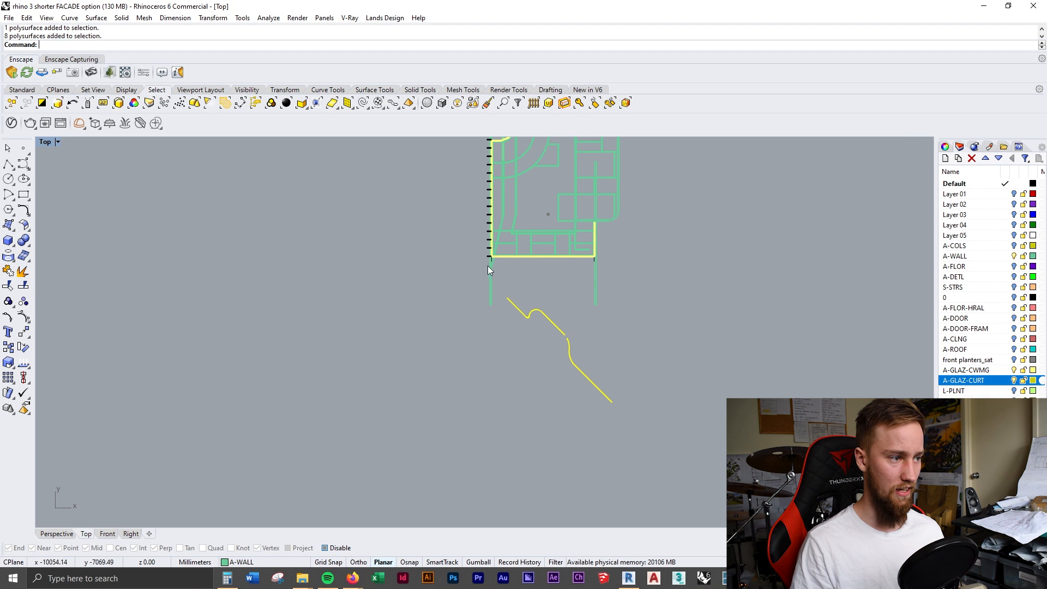
Select the profile curve at the corner away from the fins in the Top view, and restore the four-viewport layout
{"action": "scroll", "coordinate": [608, 273], "scroll_direction": "up", "scroll_amount": 3}
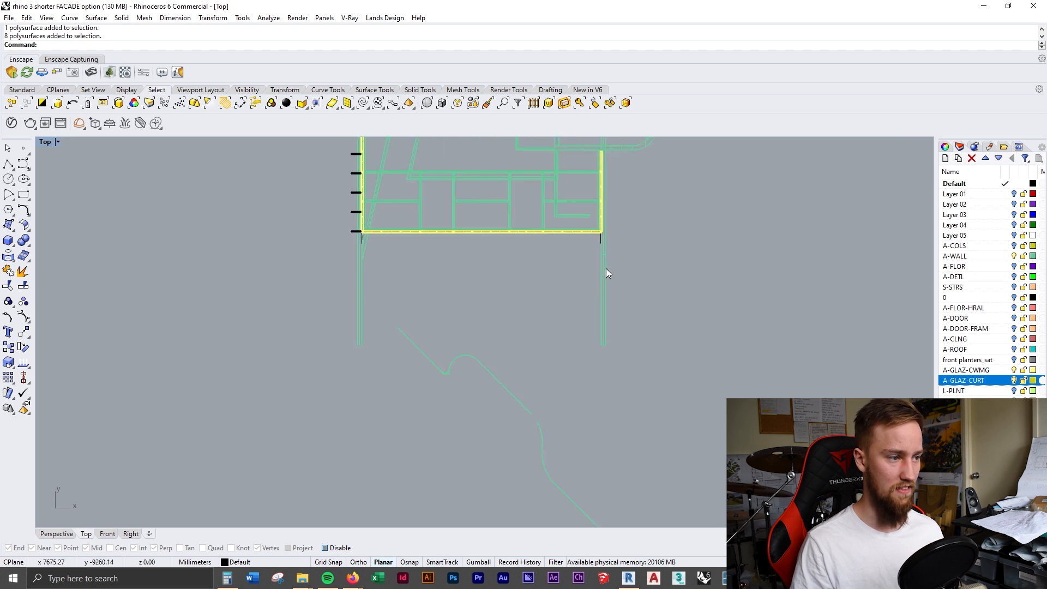
{"action": "left_click", "coordinate": [600, 240], "text": "shift"}
{"action": "left_click", "coordinate": [537, 253]}
{"action": "double_click", "coordinate": [45, 143]}
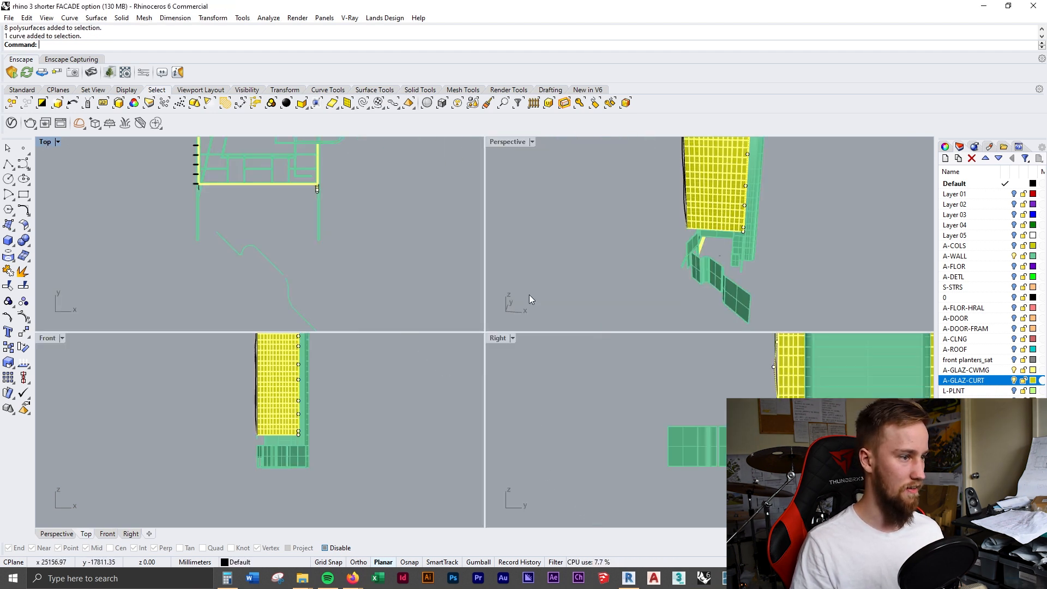
Pull the bottom control point of the corner profile curve horizontally outward to above the outer edge of the lower walls in the Right view
{"action": "double_click", "coordinate": [498, 339]}
{"action": "left_click_drag", "start_coordinate": [622, 285], "coordinate": [402, 309]}
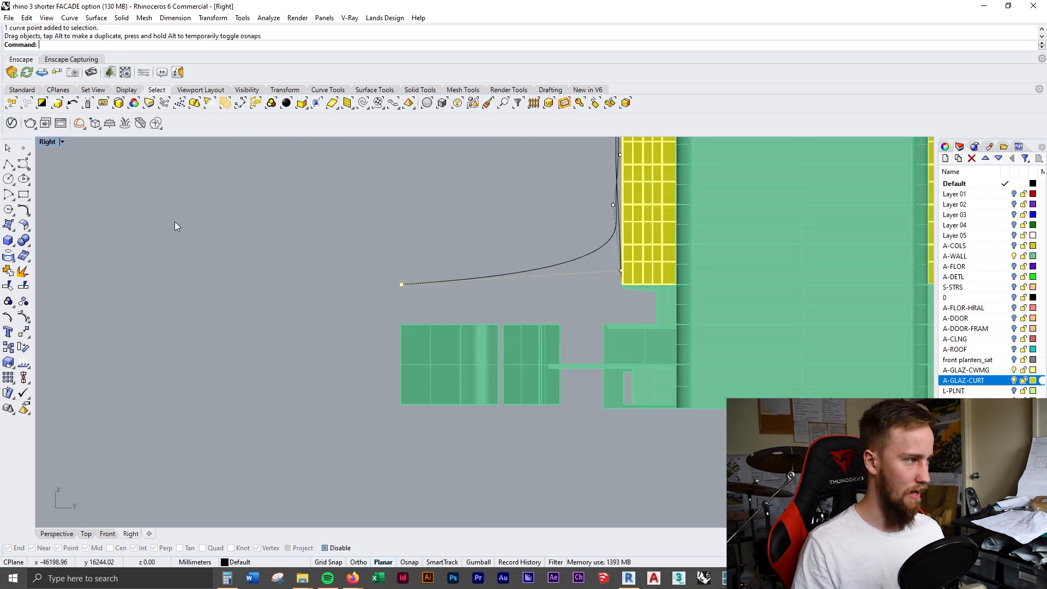
{"action": "double_click", "coordinate": [46, 142]}
{"action": "right_click_drag", "start_coordinate": [792, 265], "coordinate": [603, 284]}
{"action": "scroll", "coordinate": [748, 222], "scroll_direction": "up", "scroll_amount": 4}
{"action": "right_click_drag", "start_coordinate": [581, 320], "coordinate": [787, 251]}
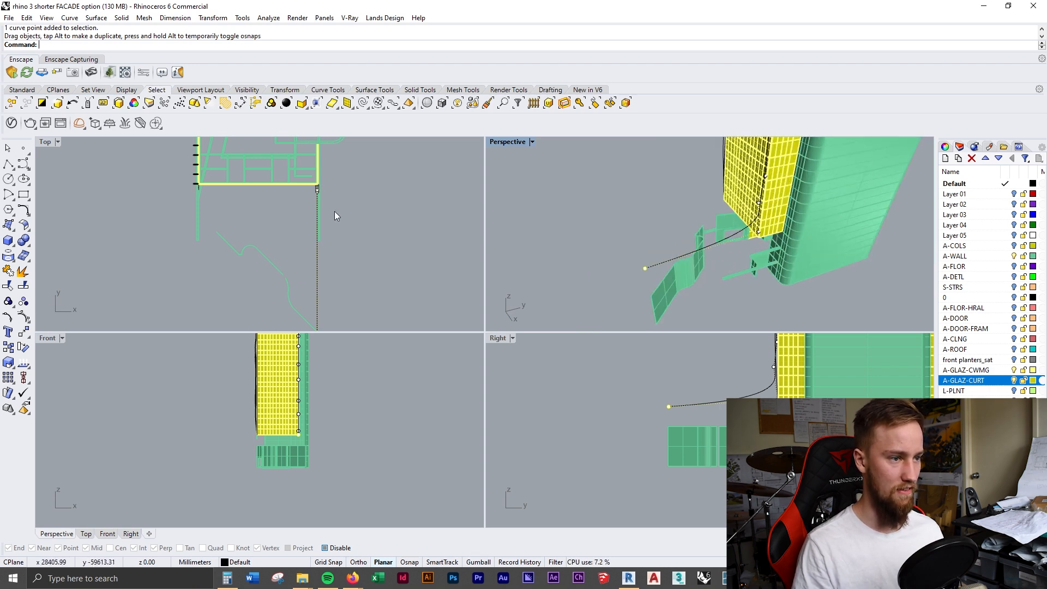
Select the profile curve at the fin-side glazing corner and pull its bottom control point outward about a third as far as the other profile's
{"action": "double_click", "coordinate": [45, 143]}
{"action": "left_click", "coordinate": [601, 388]}
{"action": "left_click", "coordinate": [361, 239]}
{"action": "left_click", "coordinate": [361, 240]}
{"action": "left_click", "coordinate": [361, 240]}
{"action": "double_click", "coordinate": [45, 142]}
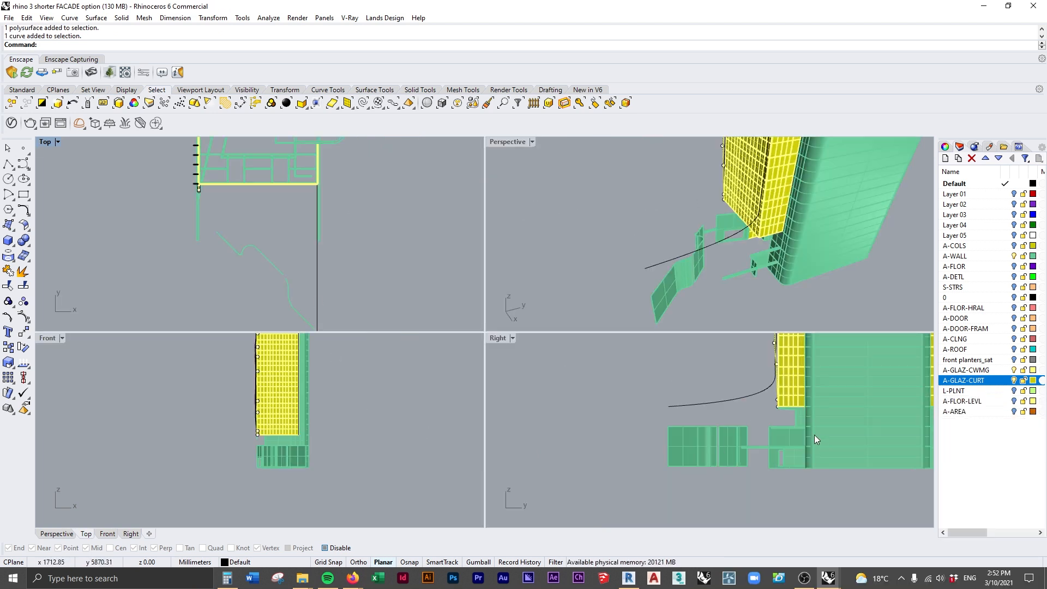
{"action": "left_click", "coordinate": [777, 407]}
{"action": "left_click_drag", "start_coordinate": [778, 407], "coordinate": [739, 408]}
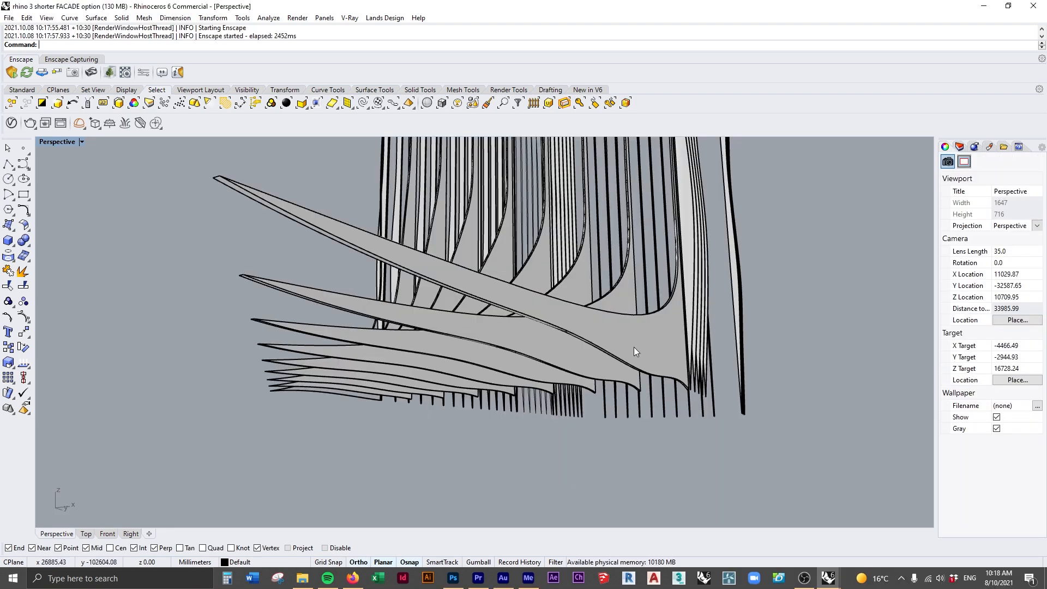
{"action": "right_click_drag", "start_coordinate": [633, 347], "coordinate": [731, 327]}
{"action": "right_click_drag", "start_coordinate": [730, 328], "coordinate": [755, 323]}
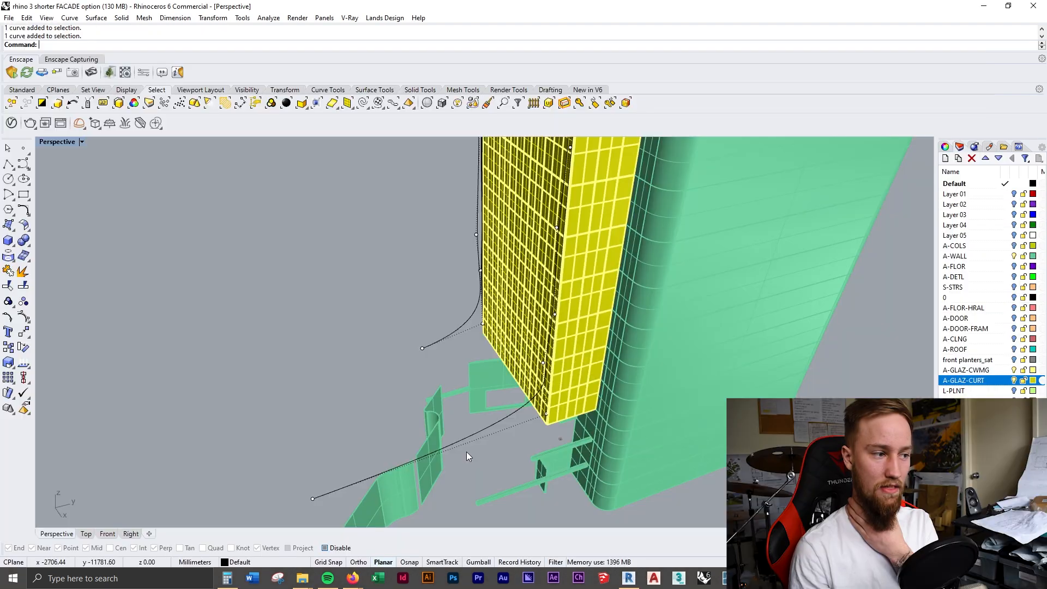
Draw a polyline about 23,170 mm long in the Right view from the longer profile's outer tip to the glazing's lower corner, with object snaps enabled
{"action": "double_click", "coordinate": [55, 142]}
{"action": "double_click", "coordinate": [497, 339]}
{"action": "scroll", "coordinate": [529, 218], "scroll_direction": "up", "scroll_amount": 3}
{"action": "left_click", "coordinate": [8, 164]}
{"action": "left_click", "coordinate": [332, 548]}
{"action": "left_click", "coordinate": [269, 330]}
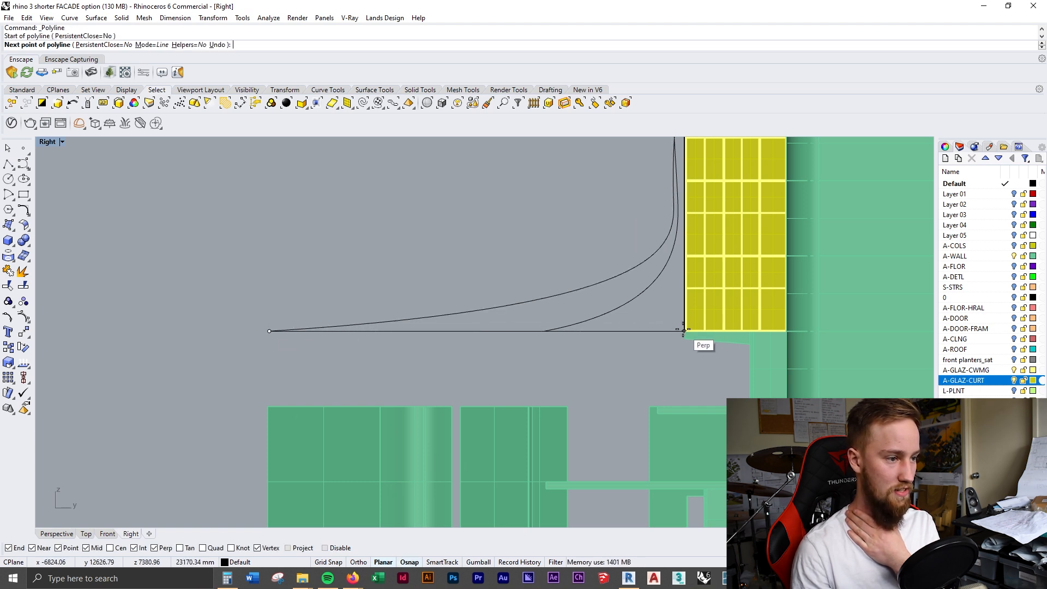
{"action": "left_click", "coordinate": [684, 330]}
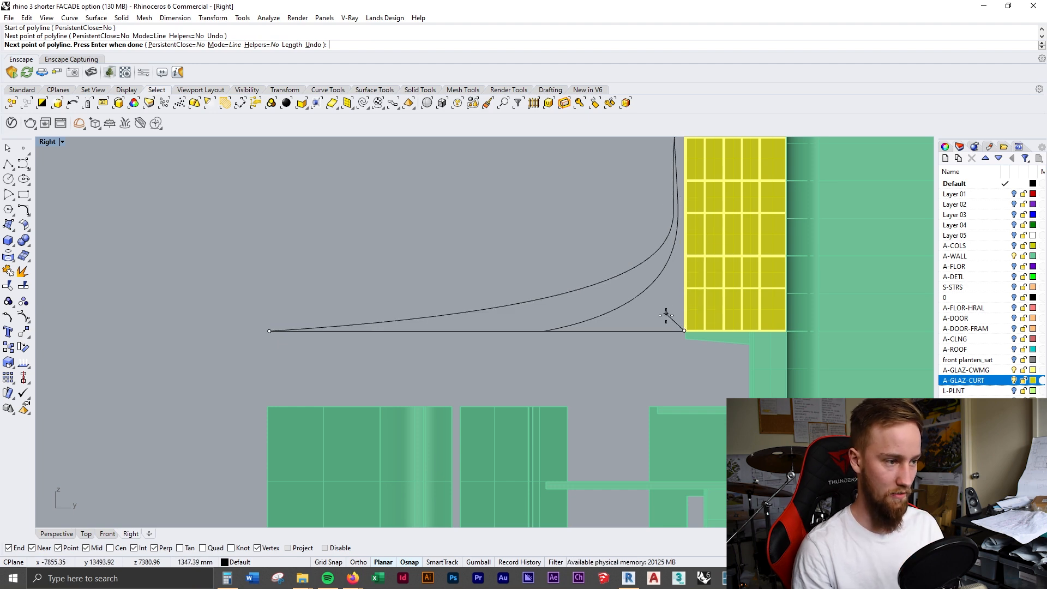
{"action": "key", "text": "Return"}
Rebuild the new bottom line with a point count of 6 and degree 3
{"action": "type", "text": "r"}
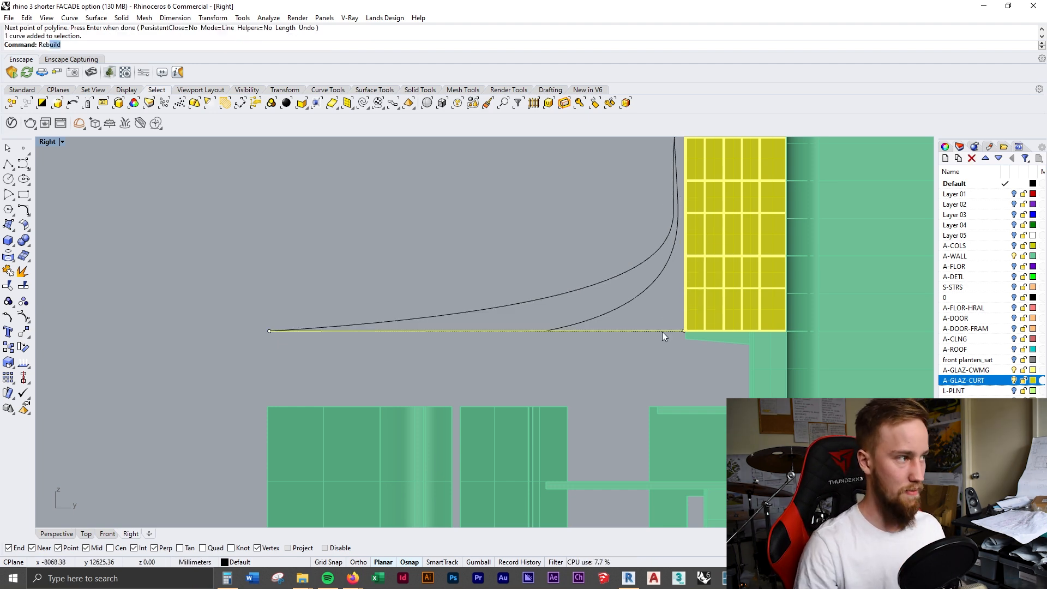
{"action": "type", "text": "eb"}
{"action": "key", "text": "Return"}
{"action": "left_click_drag", "start_coordinate": [561, 235], "coordinate": [514, 226]}
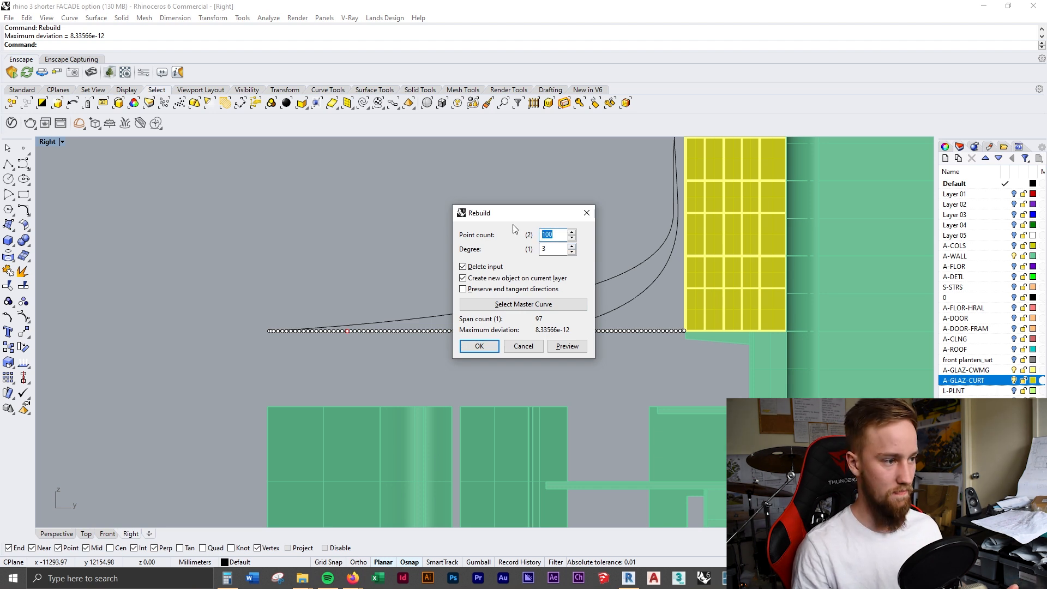
{"action": "type", "text": "6"}
{"action": "key", "text": "Return"}
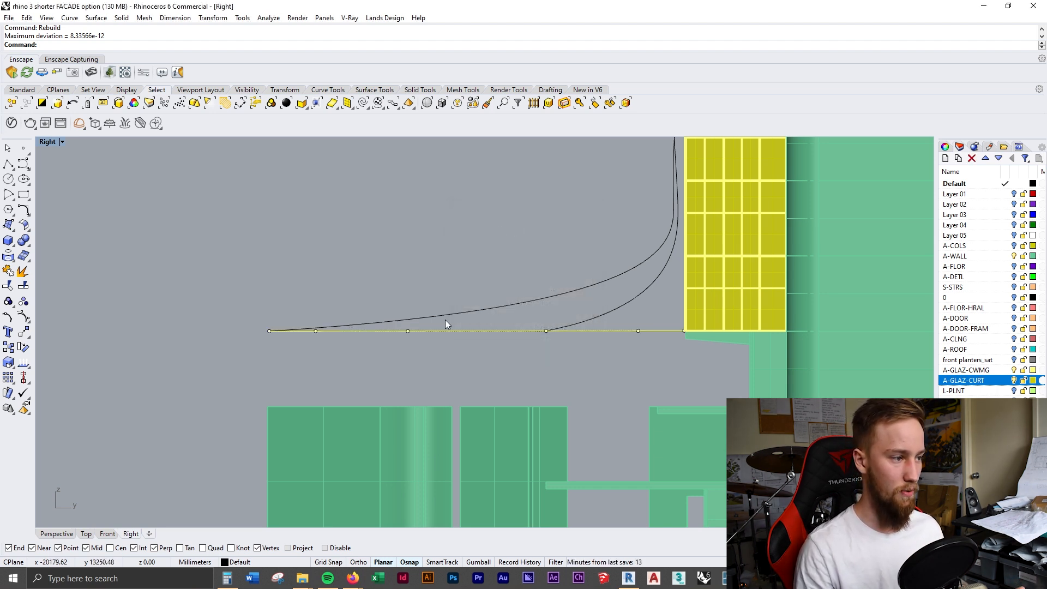
Shape the longer bottom line into a gentle wave by moving its four inner control points alternately up and down
{"action": "scroll", "coordinate": [474, 321], "scroll_direction": "up", "scroll_amount": 2}
{"action": "scroll", "coordinate": [668, 335], "scroll_direction": "up", "scroll_amount": 1}
{"action": "left_click_drag", "start_coordinate": [677, 335], "coordinate": [678, 324]}
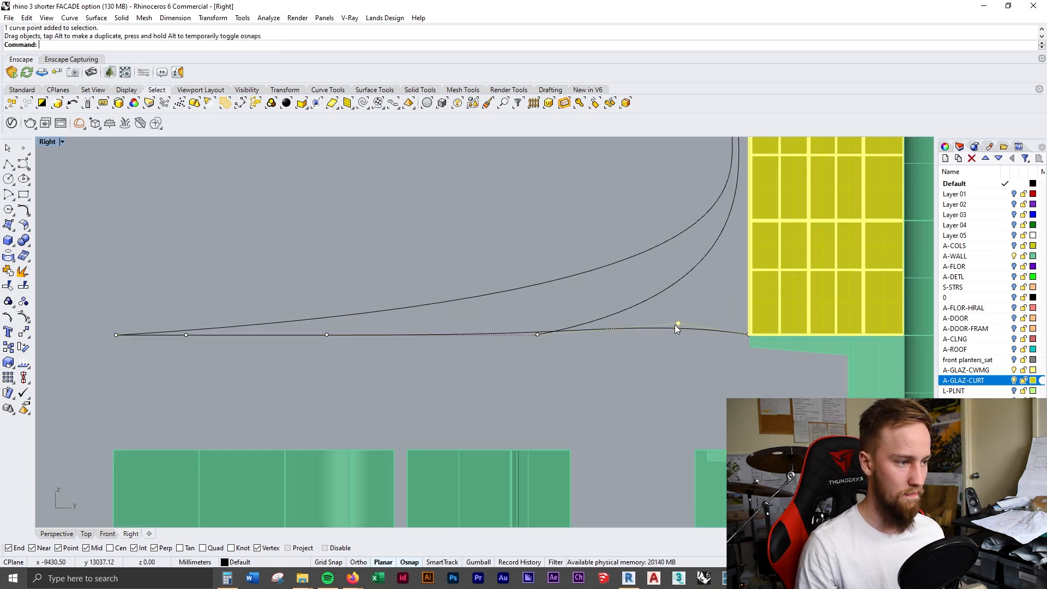
{"action": "left_click_drag", "start_coordinate": [537, 335], "coordinate": [537, 345]}
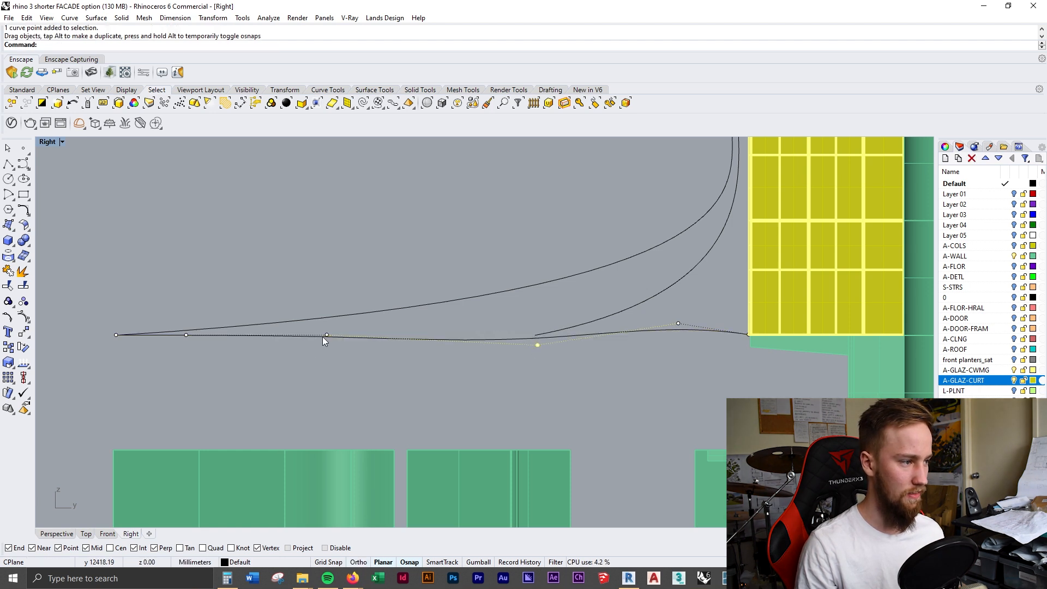
{"action": "left_click_drag", "start_coordinate": [326, 335], "coordinate": [326, 326]}
{"action": "left_click", "coordinate": [184, 334]}
{"action": "left_click_drag", "start_coordinate": [185, 335], "coordinate": [186, 341]}
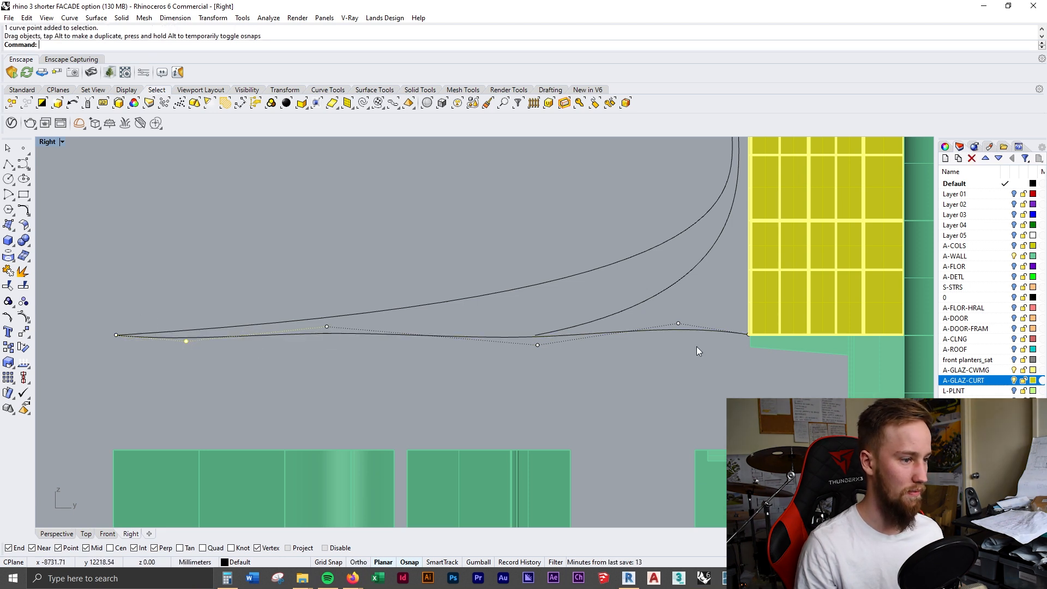
{"action": "left_click", "coordinate": [677, 333]}
{"action": "left_click", "coordinate": [641, 352]}
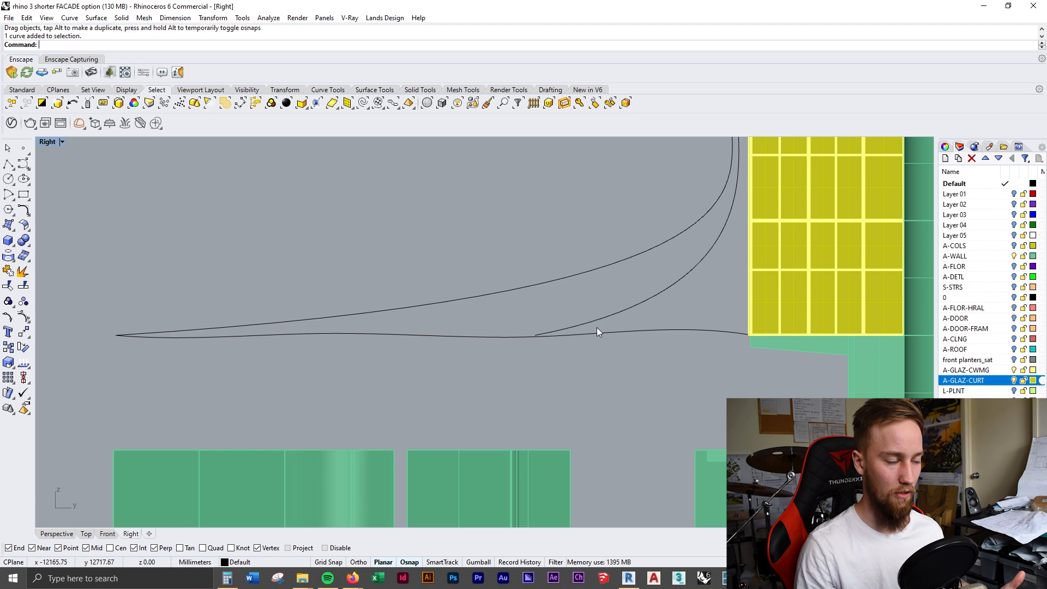
Draw a polyline from the shorter profile's outer tip to the end point at the glazing's lower corner
{"action": "left_click", "coordinate": [587, 322]}
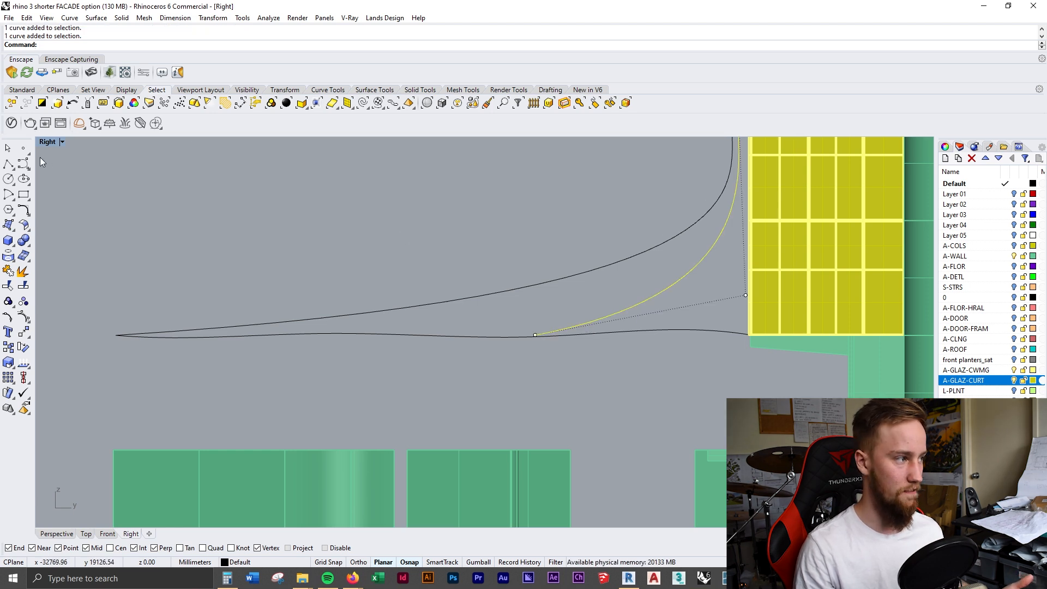
{"action": "left_click", "coordinate": [8, 164]}
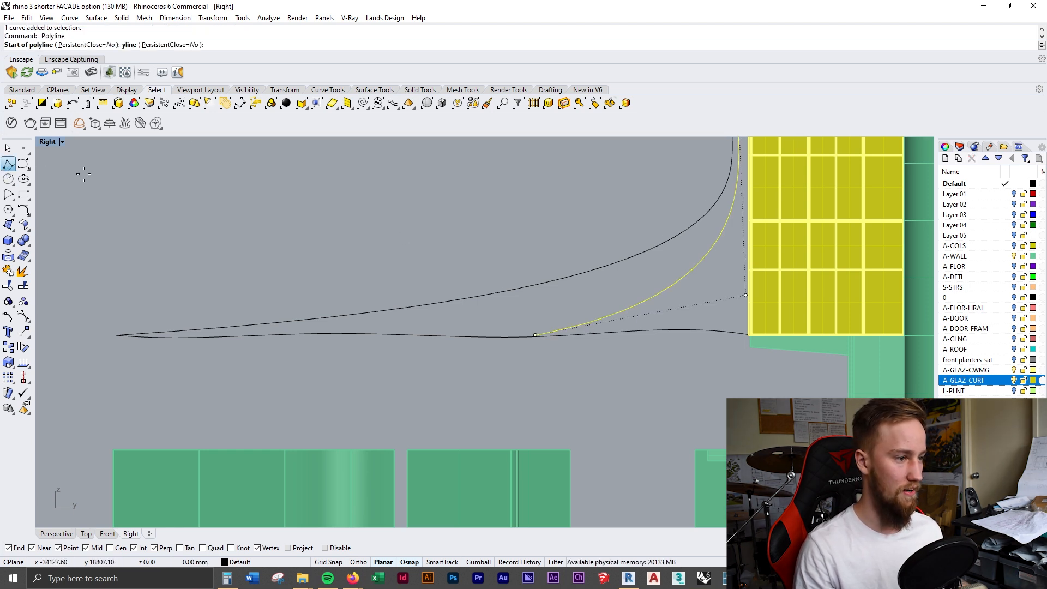
{"action": "left_click", "coordinate": [535, 335]}
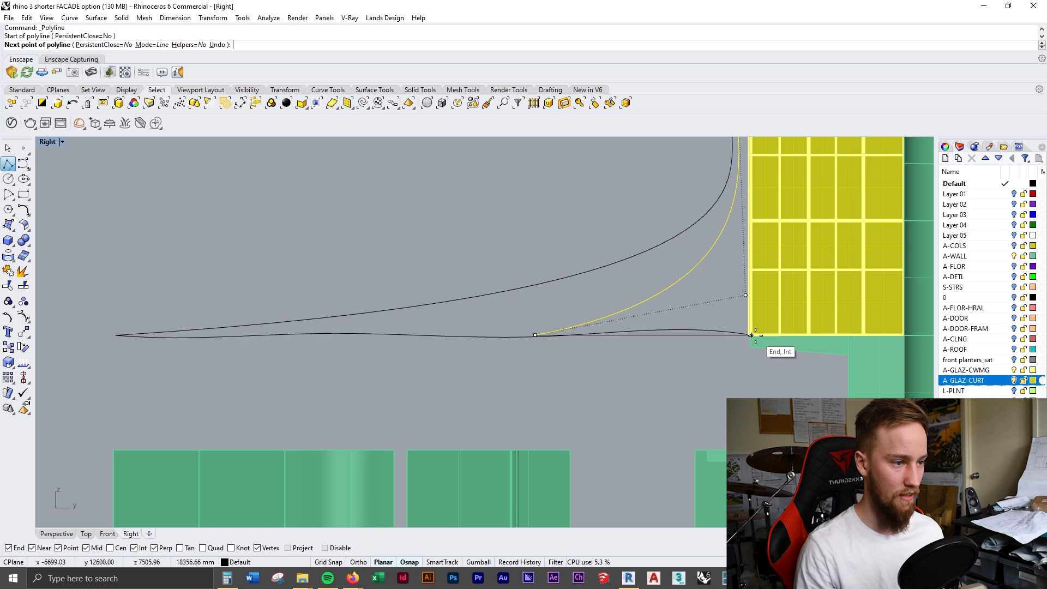
{"action": "scroll", "coordinate": [748, 335], "scroll_direction": "up", "scroll_amount": 3}
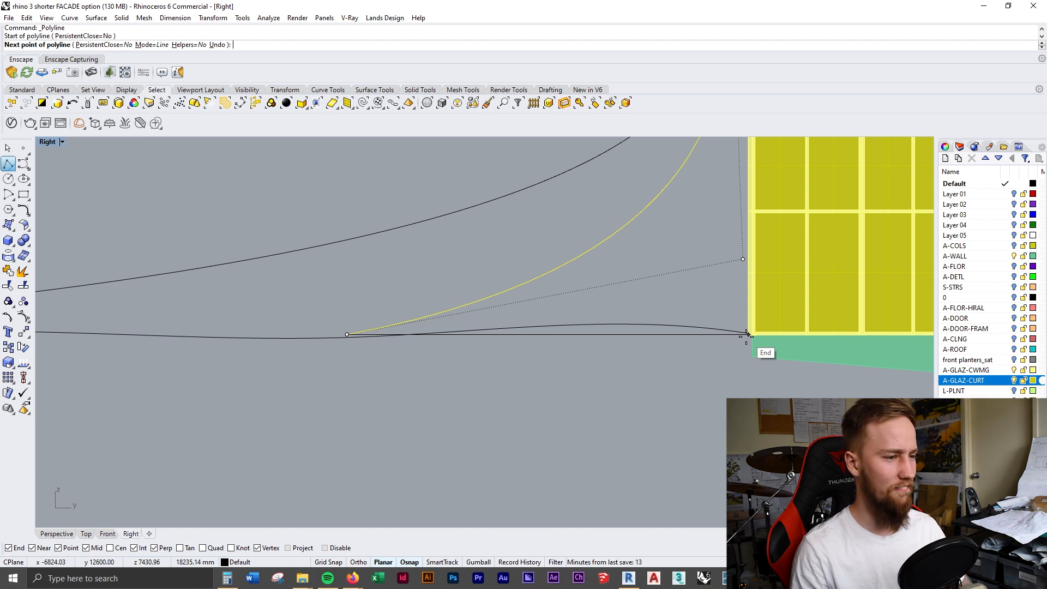
{"action": "left_click", "coordinate": [748, 335]}
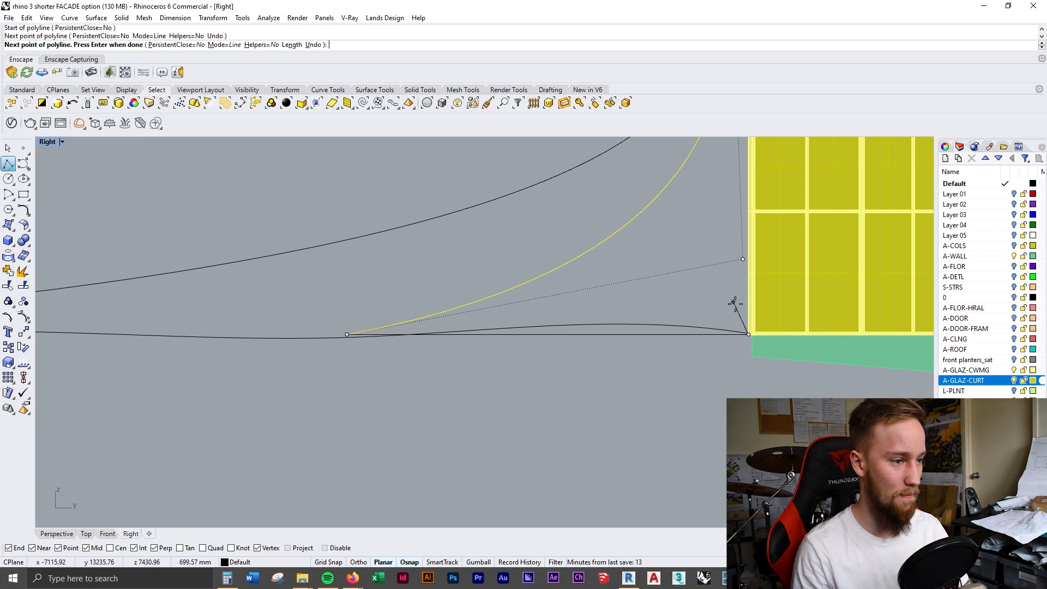
{"action": "key", "text": "Return"}
Rebuild the shorter profile's bottom line with a point count of 4 and degree 3
{"action": "type", "text": "Redo"}
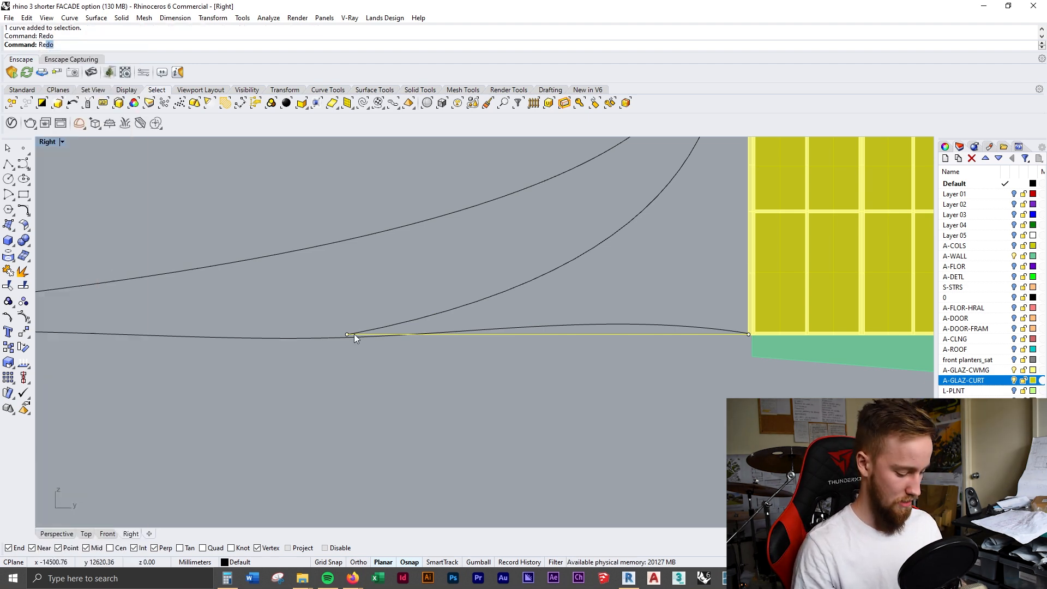
{"action": "key", "text": "Return"}
{"action": "type", "text": "Rebuild"}
{"action": "key", "text": "Return"}
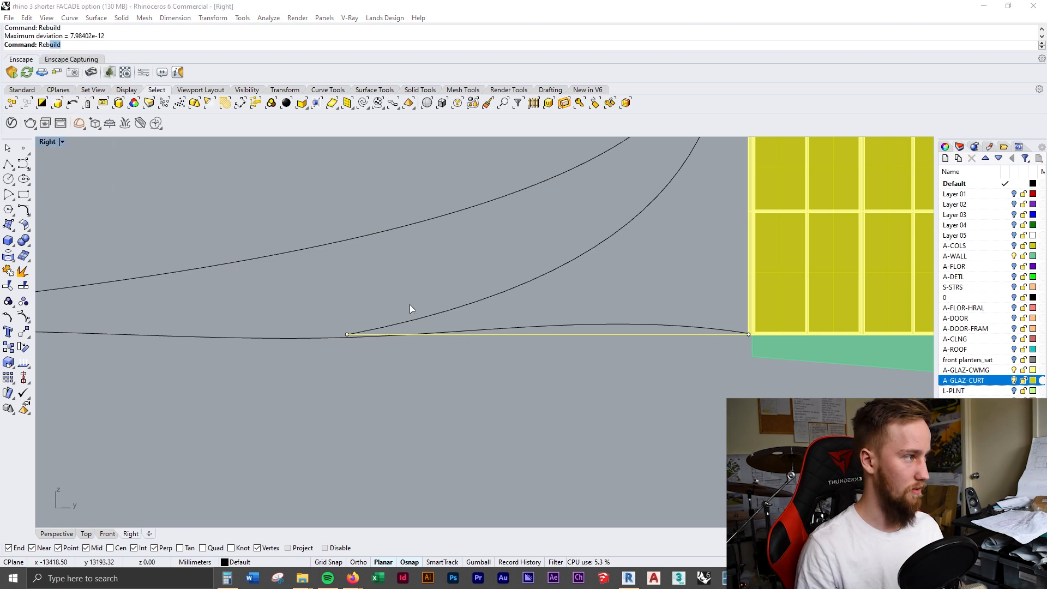
{"action": "double_click", "coordinate": [552, 234]}
{"action": "type", "text": "4"}
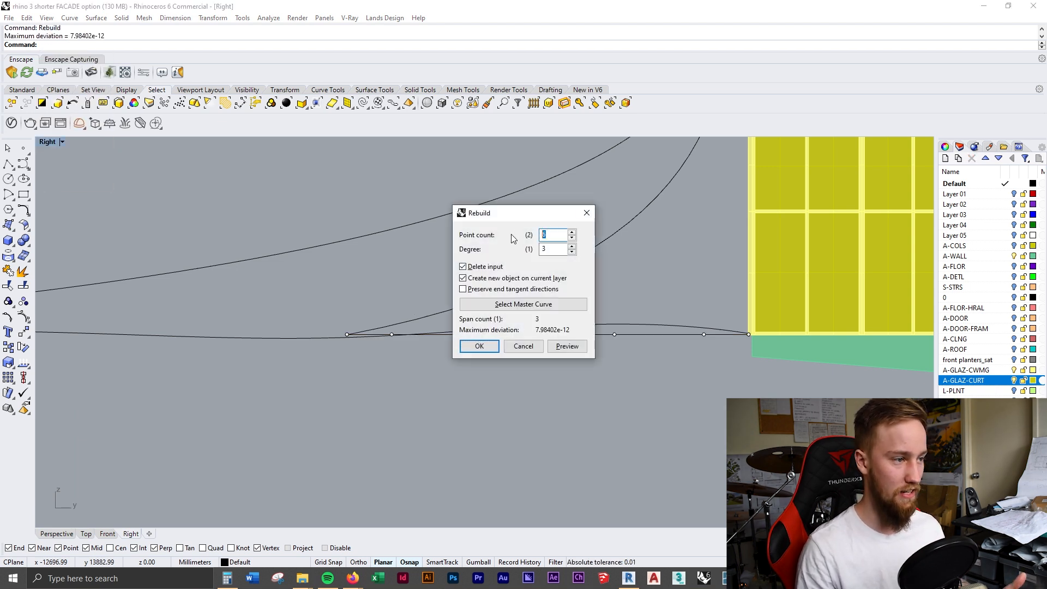
{"action": "key", "text": "Return"}
Shape the shorter bottom line into a gentle arc by raising its two inner control points, and restore the four-viewport layout
{"action": "left_click_drag", "start_coordinate": [614, 335], "coordinate": [614, 321]}
{"action": "left_click_drag", "start_coordinate": [481, 336], "coordinate": [485, 347]}
{"action": "mouse_move", "coordinate": [614, 321]}
{"action": "left_mouse_down"}
{"action": "mouse_move", "coordinate": [613, 294]}
{"action": "mouse_move", "coordinate": [614, 330]}
{"action": "left_mouse_up"}
{"action": "left_click_drag", "start_coordinate": [484, 347], "coordinate": [485, 317]}
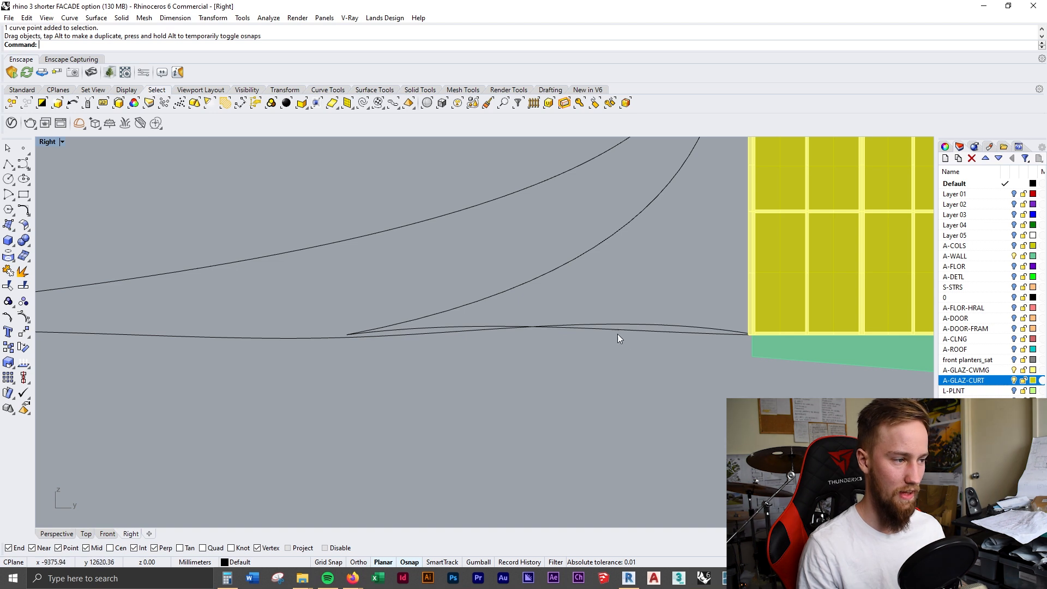
{"action": "left_click", "coordinate": [617, 326]}
{"action": "left_click", "coordinate": [619, 331], "text": "shift"}
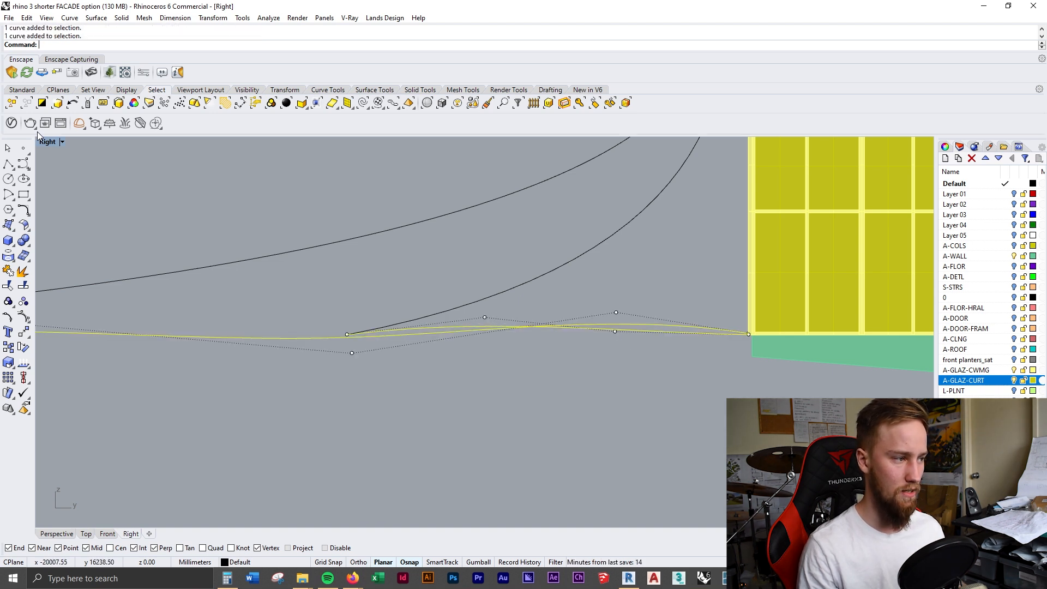
{"action": "double_click", "coordinate": [43, 142]}
{"action": "key", "text": "Escape"}
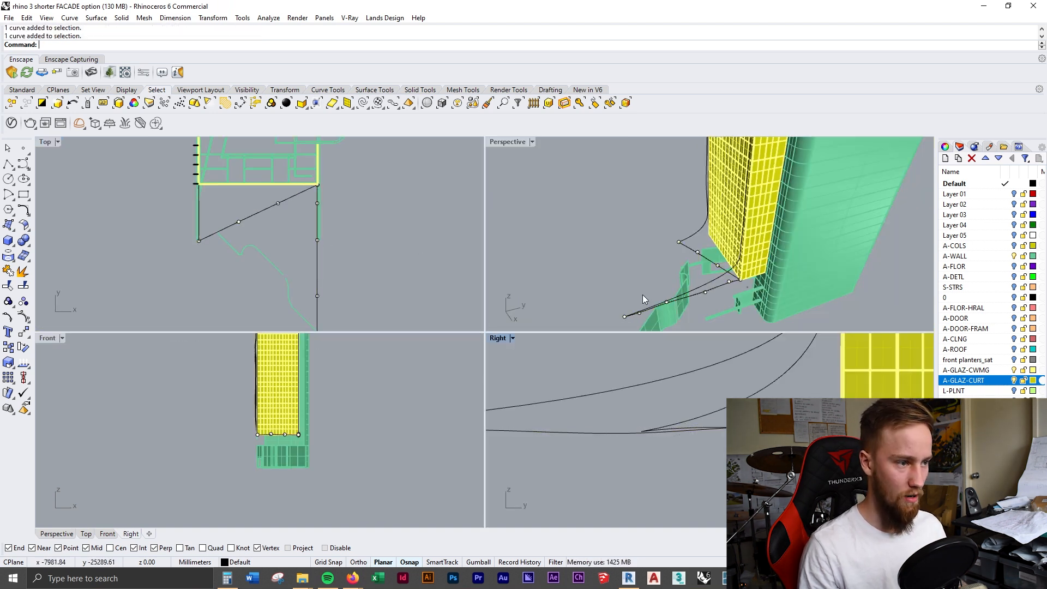
Align the diagonal bottom line's points in world X only with the shorter profile's plane, using SetPt
{"action": "left_click", "coordinate": [736, 281]}
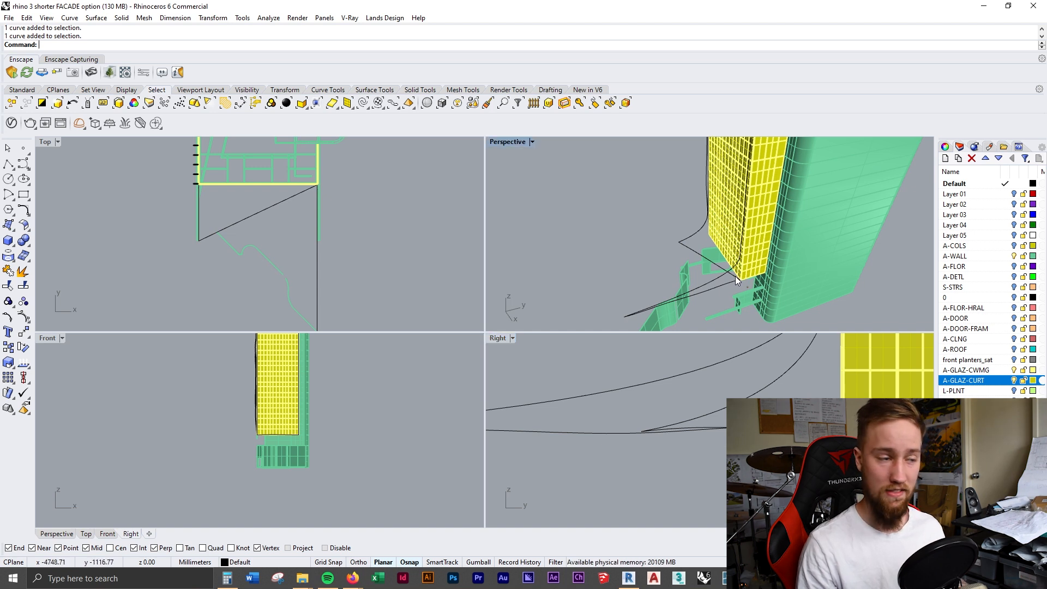
{"action": "type", "text": "SetPt"}
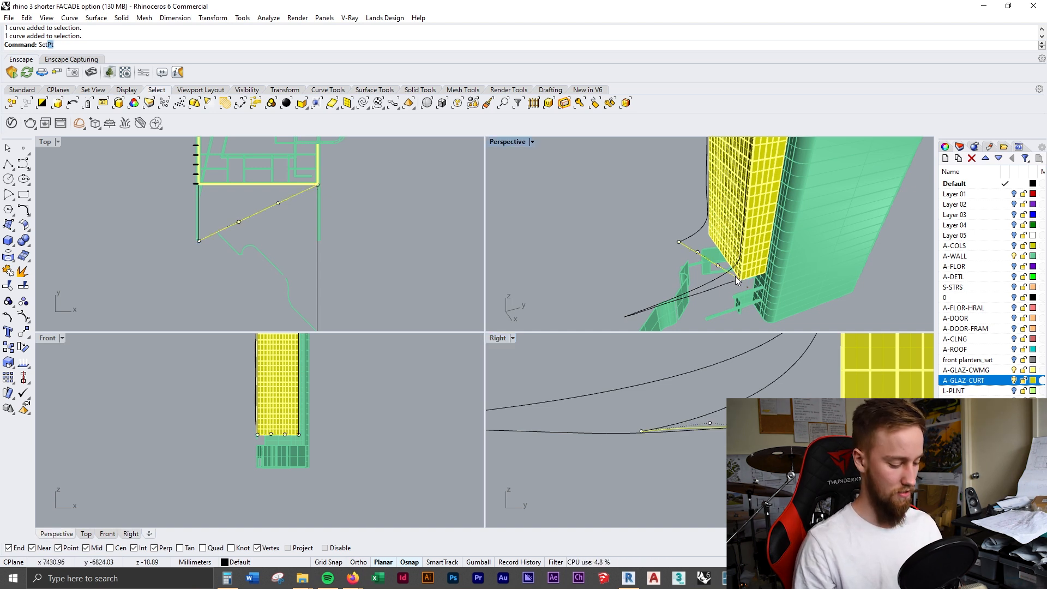
{"action": "key", "text": "Return"}
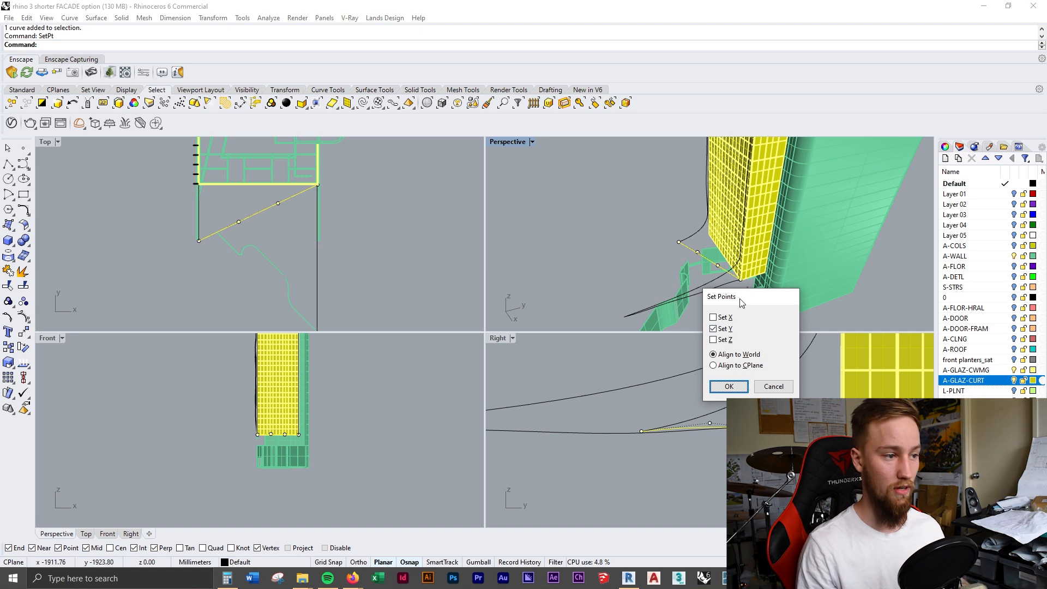
{"action": "left_click_drag", "start_coordinate": [739, 302], "coordinate": [793, 310]}
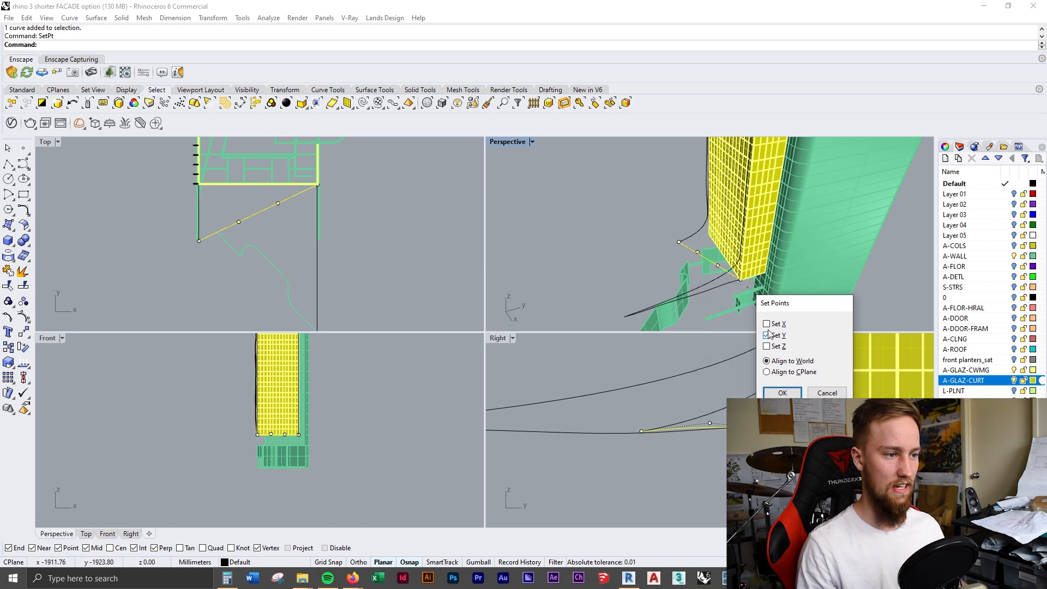
{"action": "left_click", "coordinate": [783, 393]}
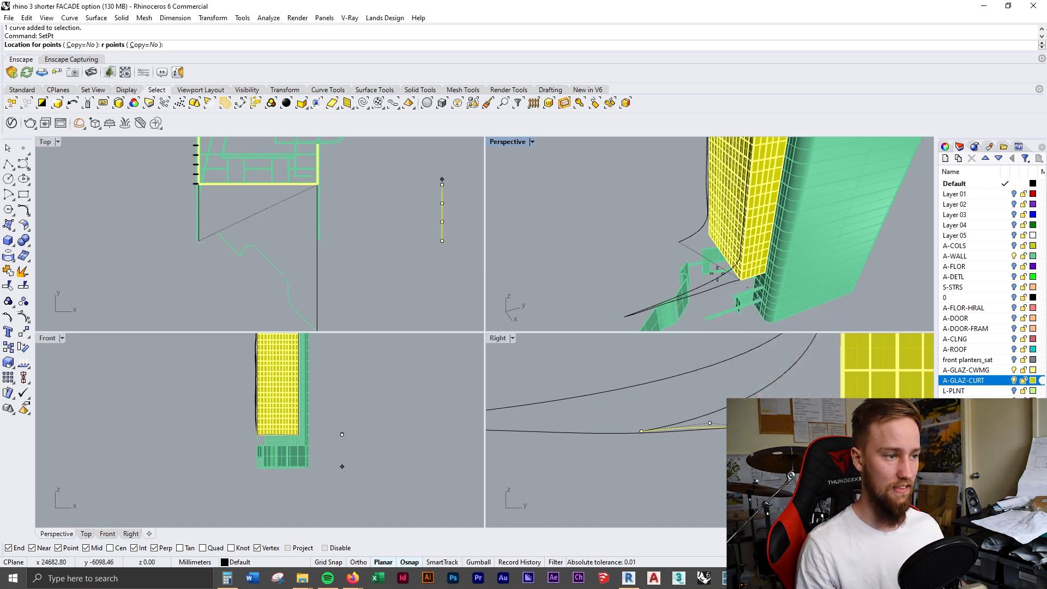
{"action": "left_click", "coordinate": [691, 229]}
Align the longer wavy bottom line's points in world X with the longer profile curve, using SetPt
{"action": "left_click", "coordinate": [721, 286]}
{"action": "key", "text": "Return"}
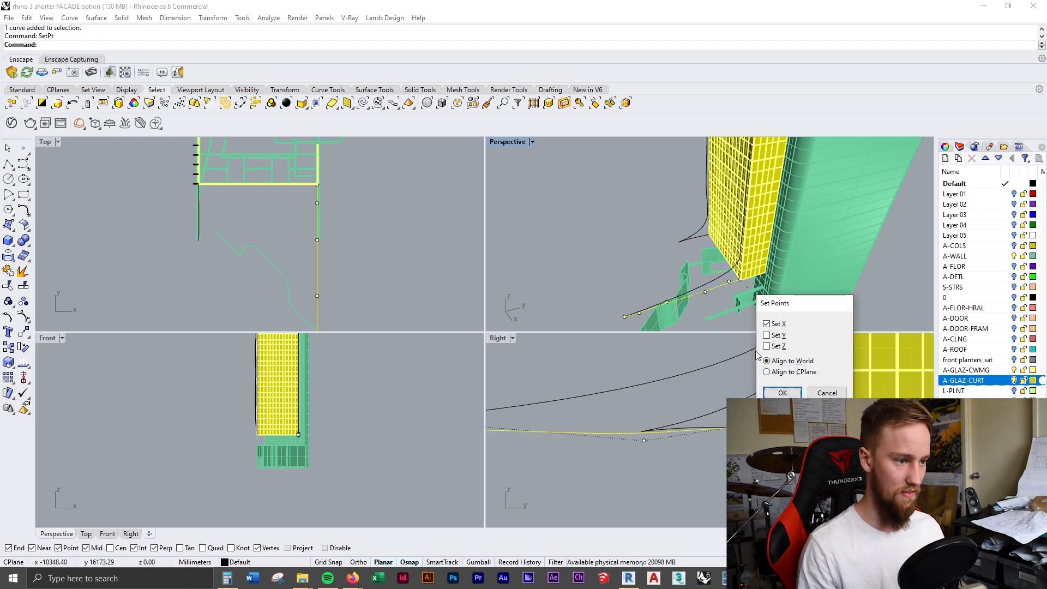
{"action": "key", "text": "Return"}
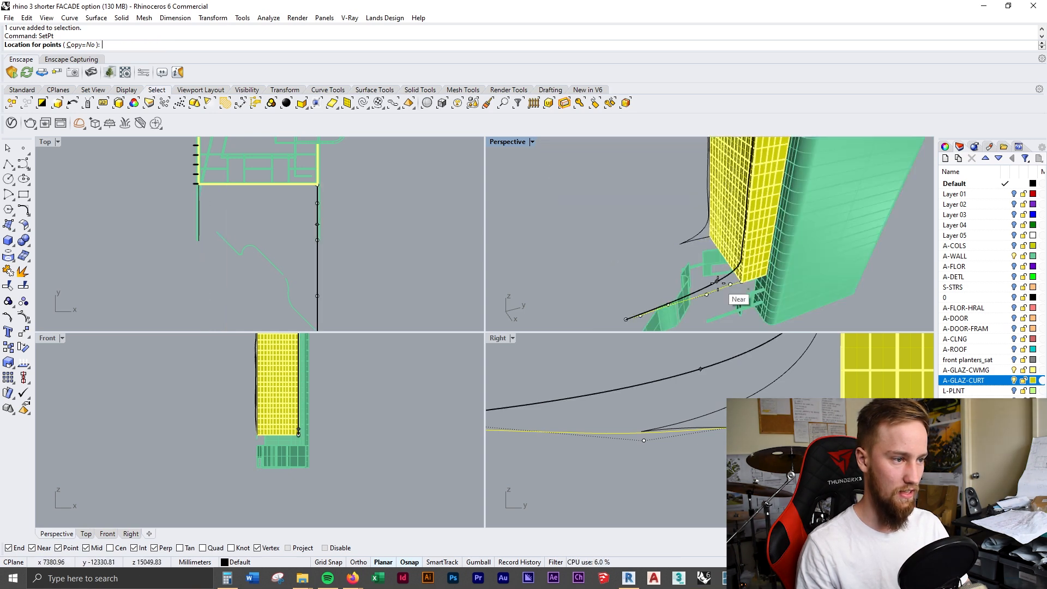
{"action": "left_click", "coordinate": [718, 280]}
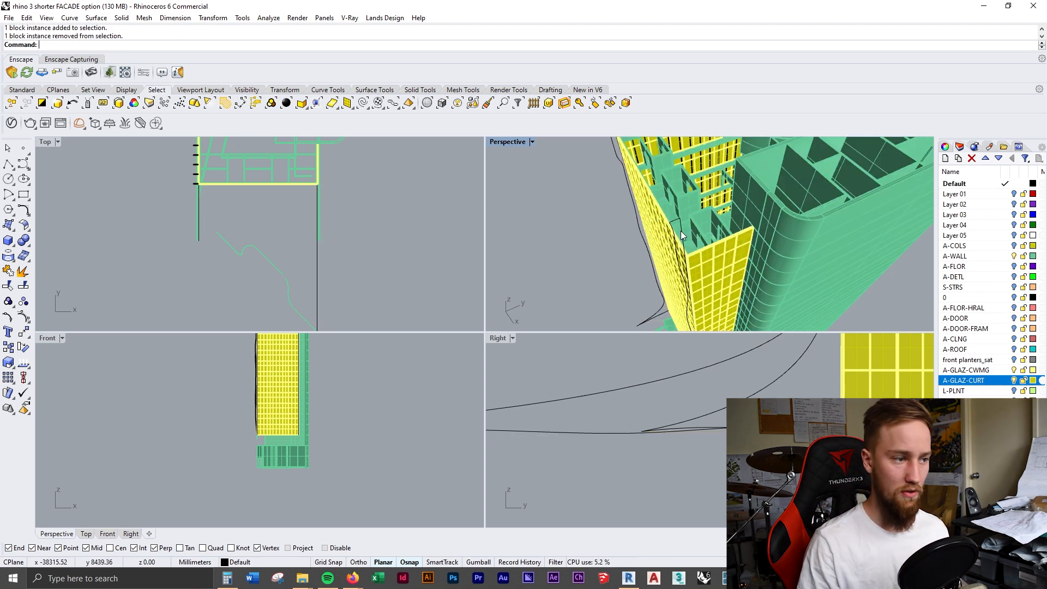
Join the longer profile's segments at the far glazing corner with its wavy bottom line
{"action": "left_click", "coordinate": [682, 231]}
{"action": "left_click", "coordinate": [675, 220], "text": "shift"}
{"action": "scroll", "coordinate": [674, 233], "scroll_direction": "down", "scroll_amount": 5}
{"action": "scroll", "coordinate": [684, 284], "scroll_direction": "up", "scroll_amount": 8}
{"action": "key", "text": "F10"}
{"action": "key", "text": "BackSpace"}
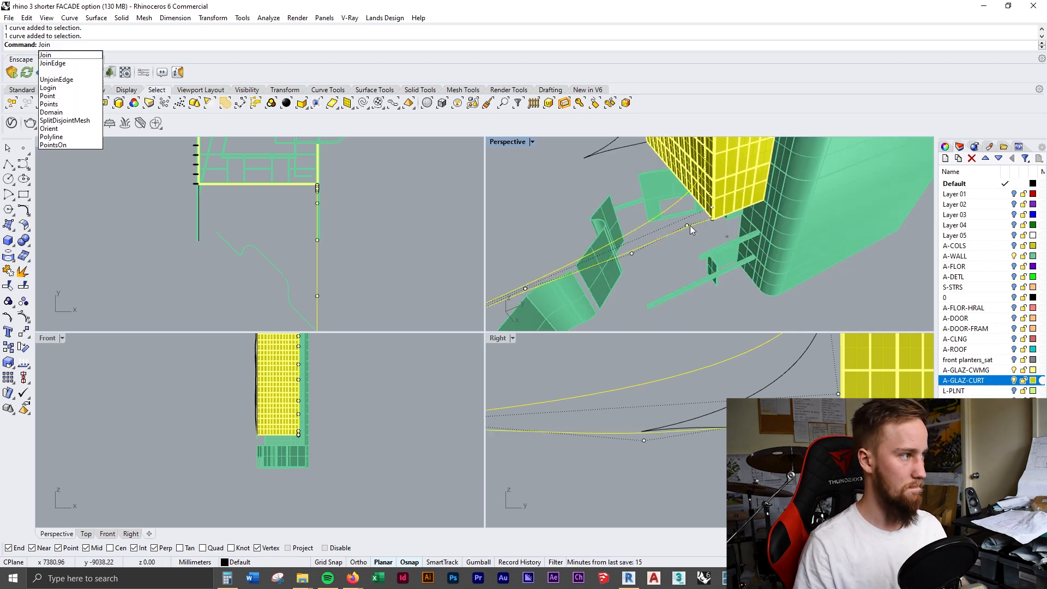
{"action": "key", "text": "Return"}
Join the shorter profile's segments and its curved bottom line into one curve at the other glazing corner
{"action": "scroll", "coordinate": [690, 224], "scroll_direction": "down", "scroll_amount": 5}
{"action": "scroll", "coordinate": [643, 237], "scroll_direction": "up", "scroll_amount": 6}
{"action": "left_click", "coordinate": [640, 236]}
{"action": "left_click", "coordinate": [636, 226]}
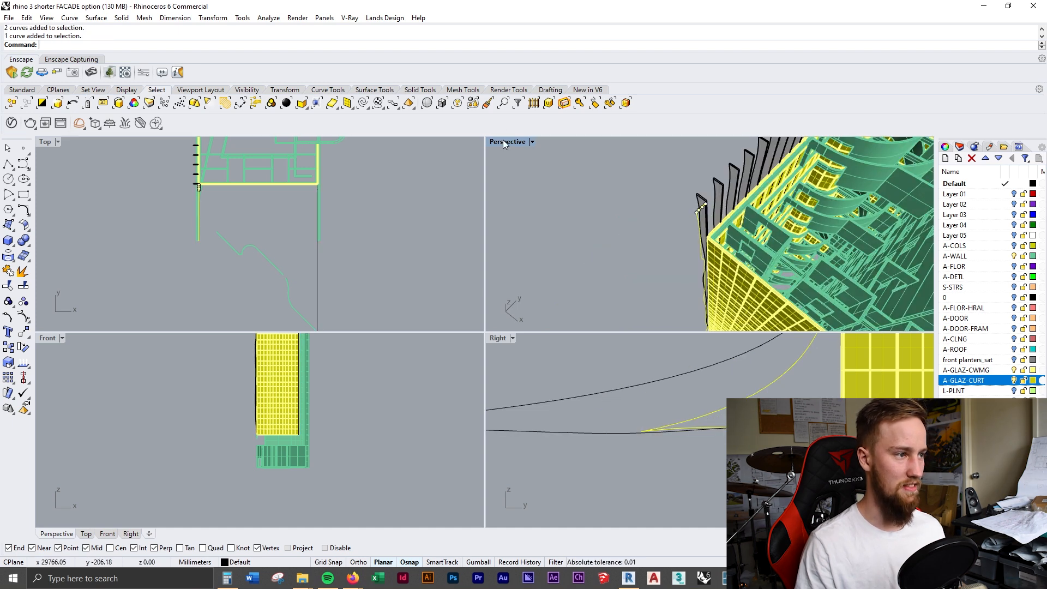
{"action": "double_click", "coordinate": [503, 141]}
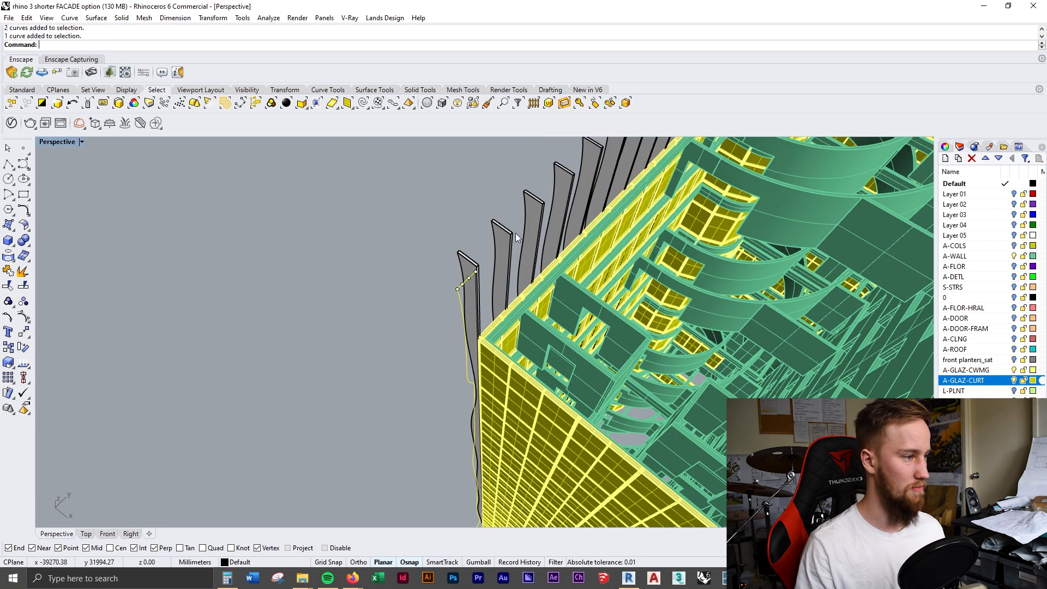
{"action": "left_click", "coordinate": [476, 288]}
{"action": "right_click_drag", "start_coordinate": [531, 319], "coordinate": [439, 250]}
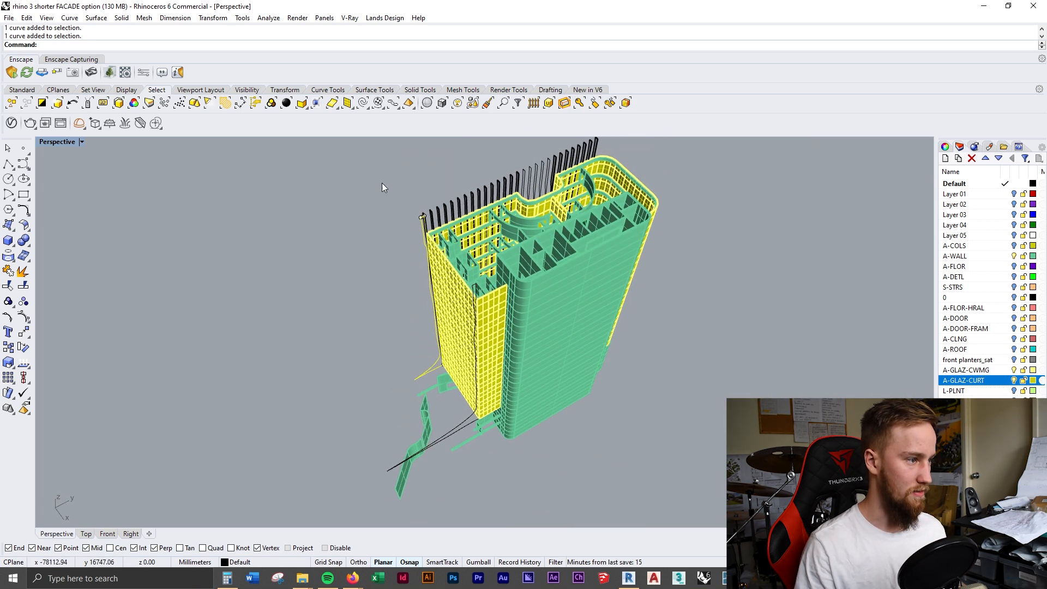
{"action": "key", "text": "ctrl+j"}
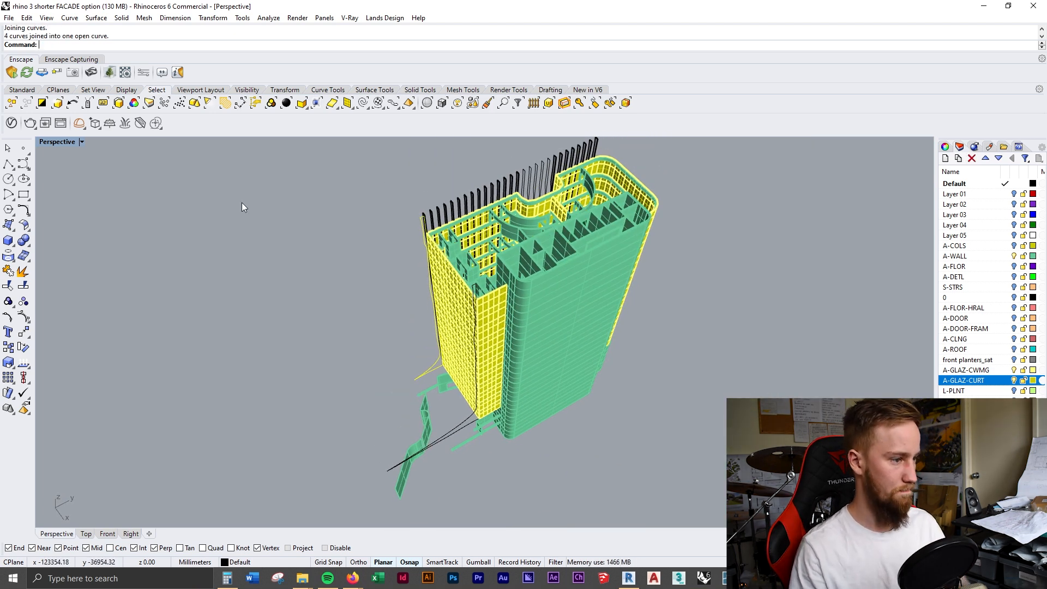
Start TweenCurves between the two joined corner profiles and inspect the preview across the short side
{"action": "left_click", "coordinate": [458, 429]}
{"action": "type", "text": "TweenCurves"}
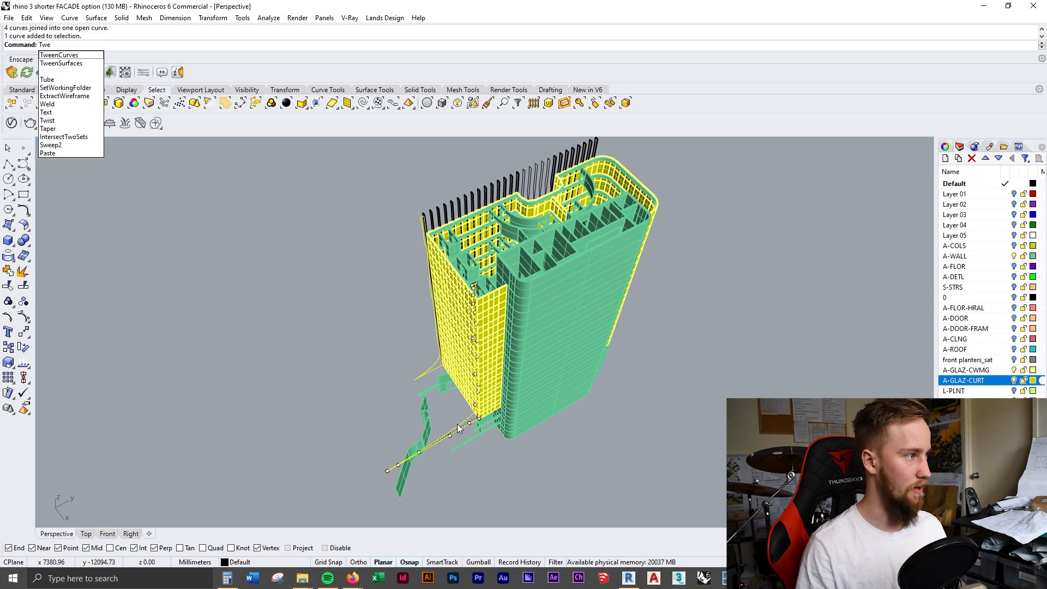
{"action": "key", "text": "Return"}
{"action": "scroll", "coordinate": [458, 381], "scroll_direction": "down", "scroll_amount": 4}
{"action": "right_click_drag", "start_coordinate": [458, 381], "coordinate": [595, 326]}
{"action": "scroll", "coordinate": [610, 323], "scroll_direction": "up", "scroll_amount": 7}
{"action": "scroll", "coordinate": [480, 327], "scroll_direction": "up", "scroll_amount": 4}
{"action": "mouse_move", "coordinate": [526, 337]}
{"action": "right_mouse_down"}
{"action": "mouse_move", "coordinate": [489, 313]}
{"action": "mouse_move", "coordinate": [511, 337]}
{"action": "right_mouse_up"}
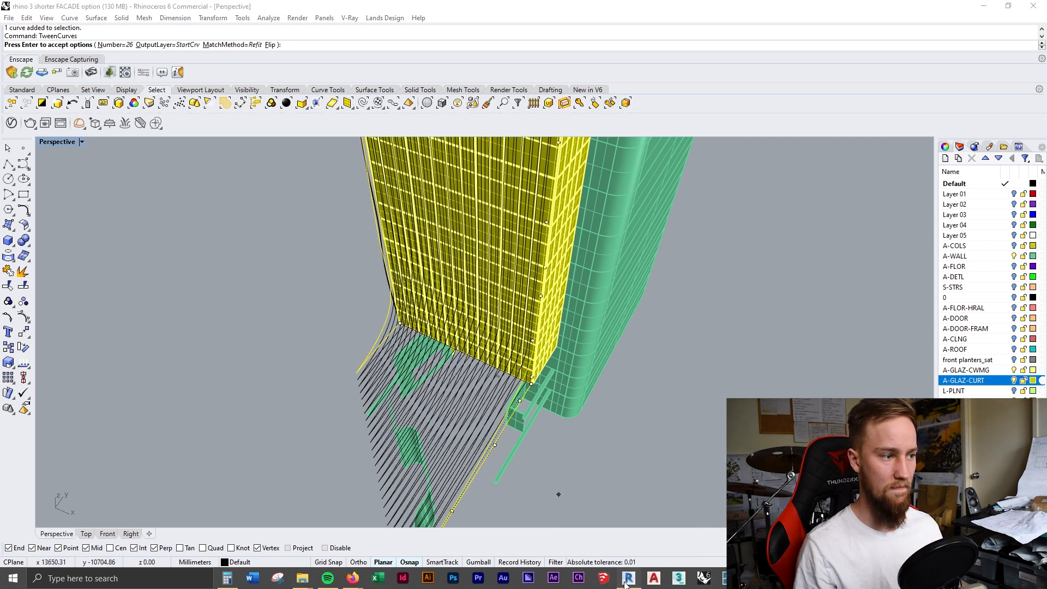
Switch to Revit and open the Level 4 Typical 1 floor plan at the short facade
{"action": "left_click", "coordinate": [634, 527]}
{"action": "scroll", "coordinate": [638, 338], "scroll_direction": "up", "scroll_amount": 1}
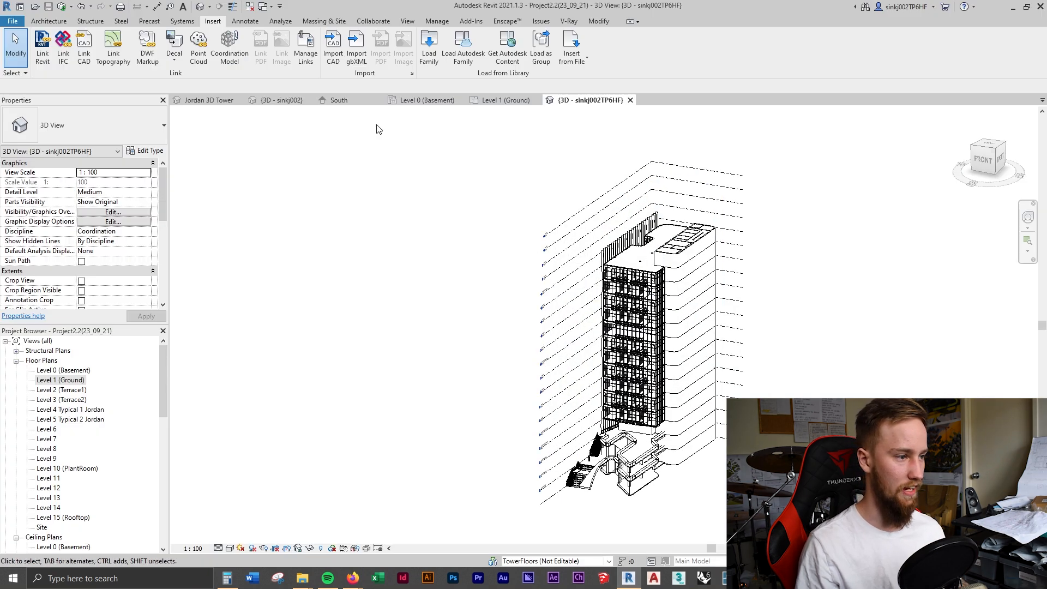
{"action": "double_click", "coordinate": [76, 383]}
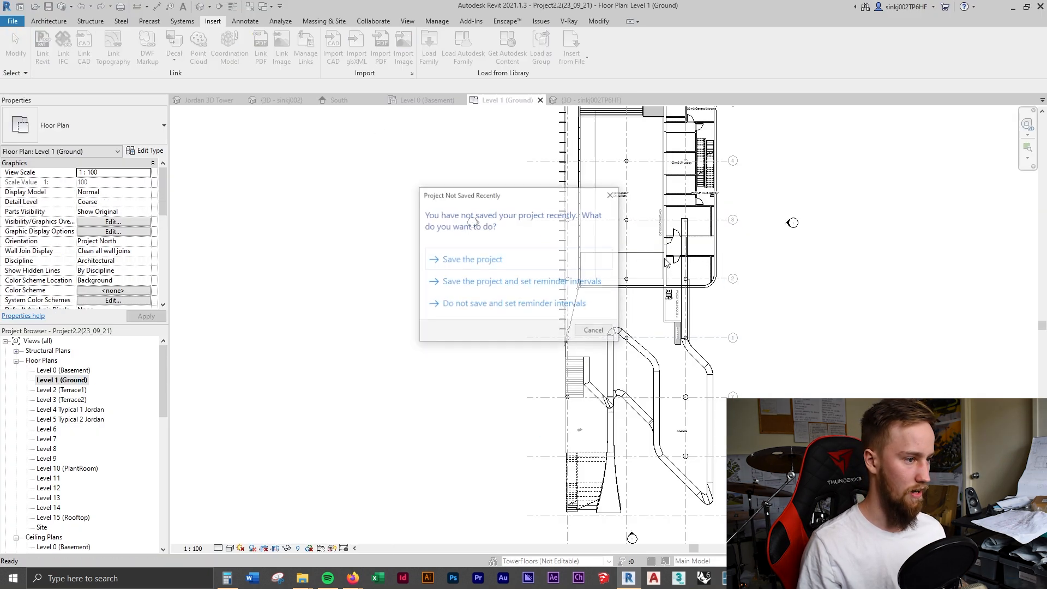
{"action": "key", "text": "Escape"}
{"action": "double_click", "coordinate": [71, 410]}
{"action": "scroll", "coordinate": [655, 272], "scroll_direction": "up", "scroll_amount": 5}
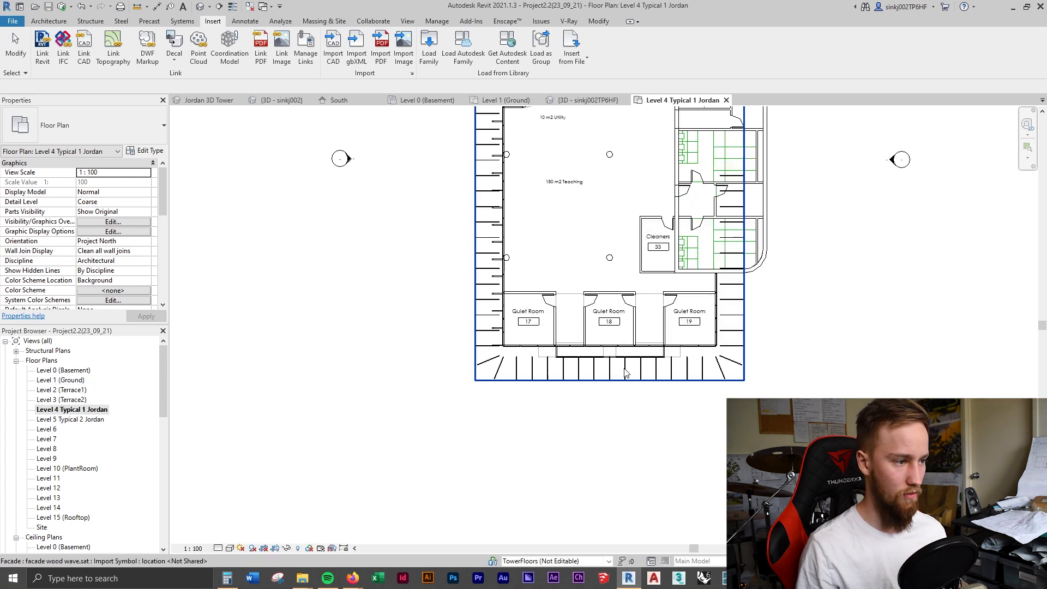
Measure the short facade's glazing from its corner mullion to the far side of Quiet Room 18 with an aligned dimension, without placing it
{"action": "left_click", "coordinate": [156, 7]}
{"action": "scroll", "coordinate": [458, 335], "scroll_direction": "up", "scroll_amount": 4}
{"action": "scroll", "coordinate": [457, 335], "scroll_direction": "up", "scroll_amount": 1}
{"action": "left_click", "coordinate": [453, 350]}
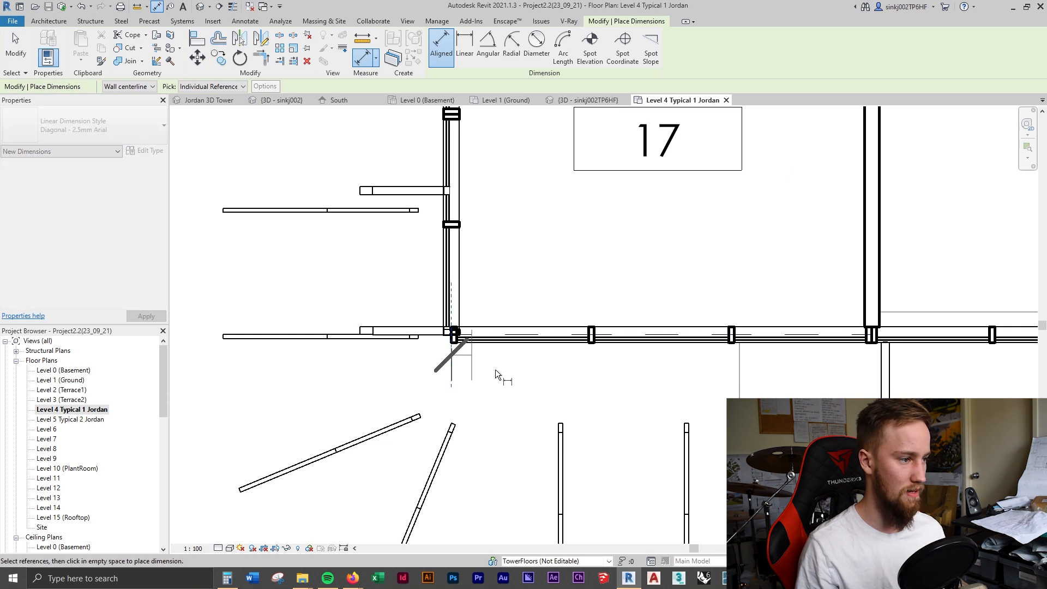
{"action": "scroll", "coordinate": [477, 360], "scroll_direction": "down", "scroll_amount": 3}
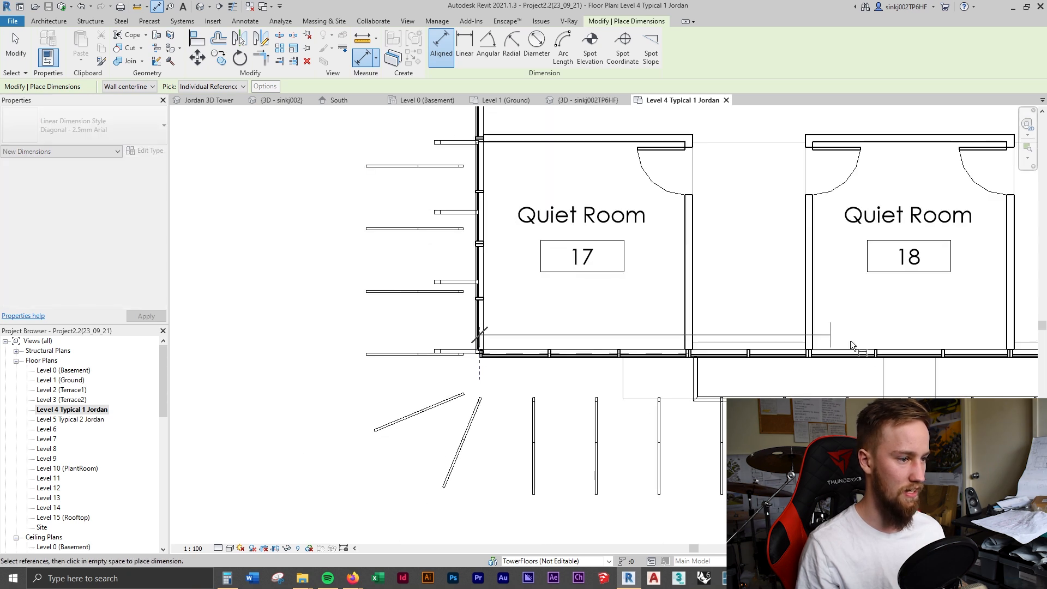
{"action": "scroll", "coordinate": [1014, 361], "scroll_direction": "up", "scroll_amount": 2}
{"action": "left_click", "coordinate": [1007, 354]}
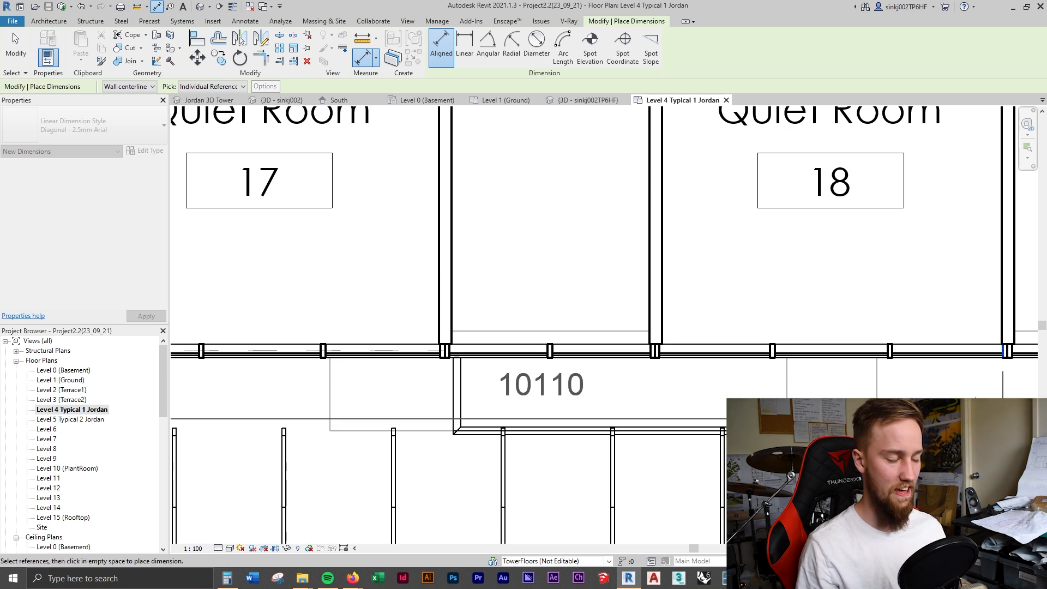
{"action": "key", "text": "Escape"}
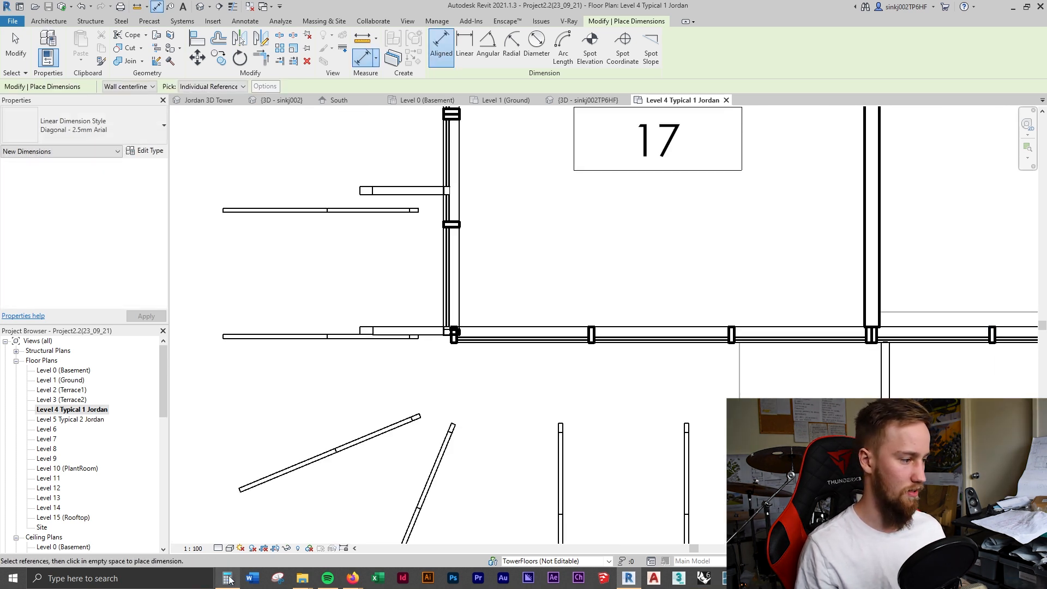
Work out the fin count for the short side in Calculator by dividing 10100 by 1400
{"action": "left_click", "coordinate": [227, 578]}
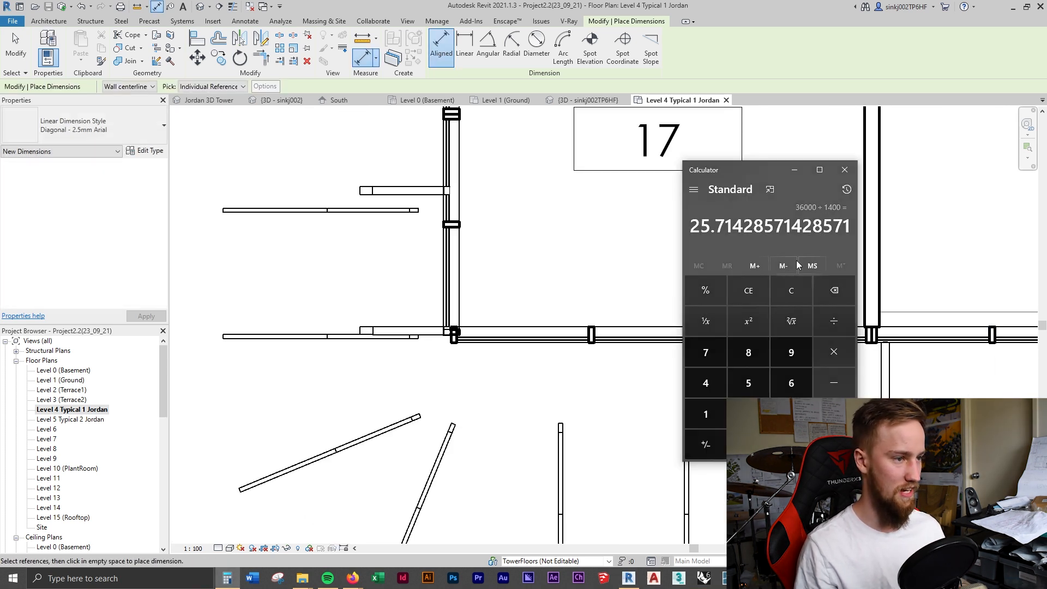
{"action": "left_click", "coordinate": [773, 295]}
{"action": "type", "text": "10"}
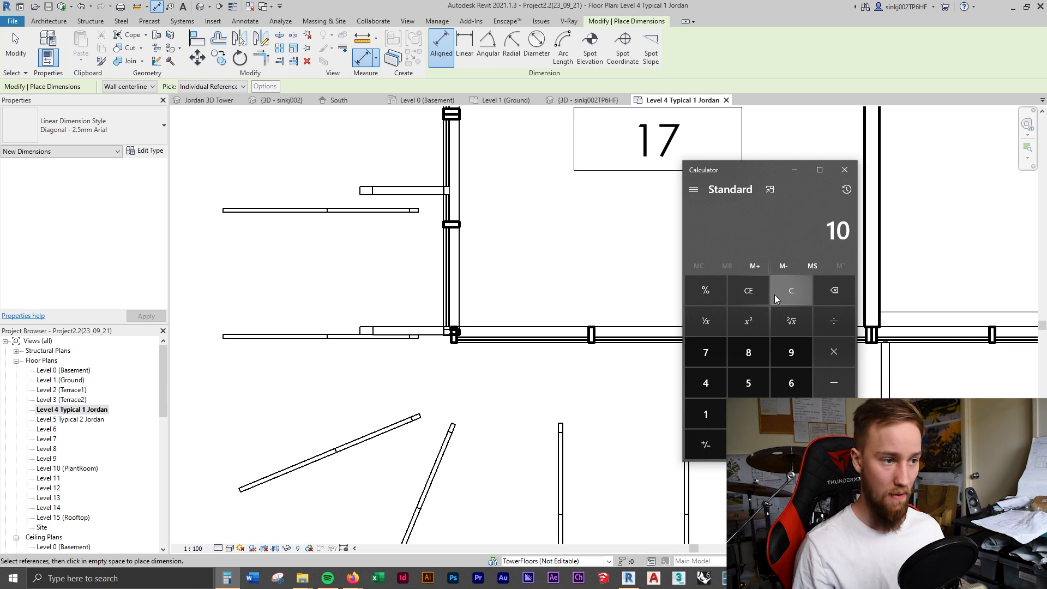
{"action": "type", "text": "100/1400"}
{"action": "key", "text": "Return"}
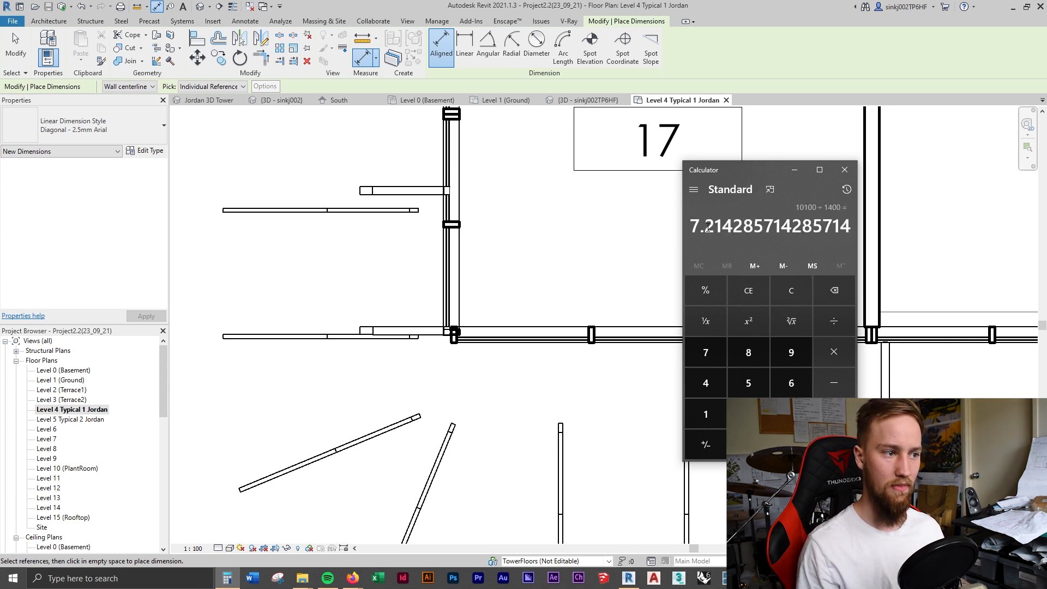
{"action": "left_click", "coordinate": [804, 9]}
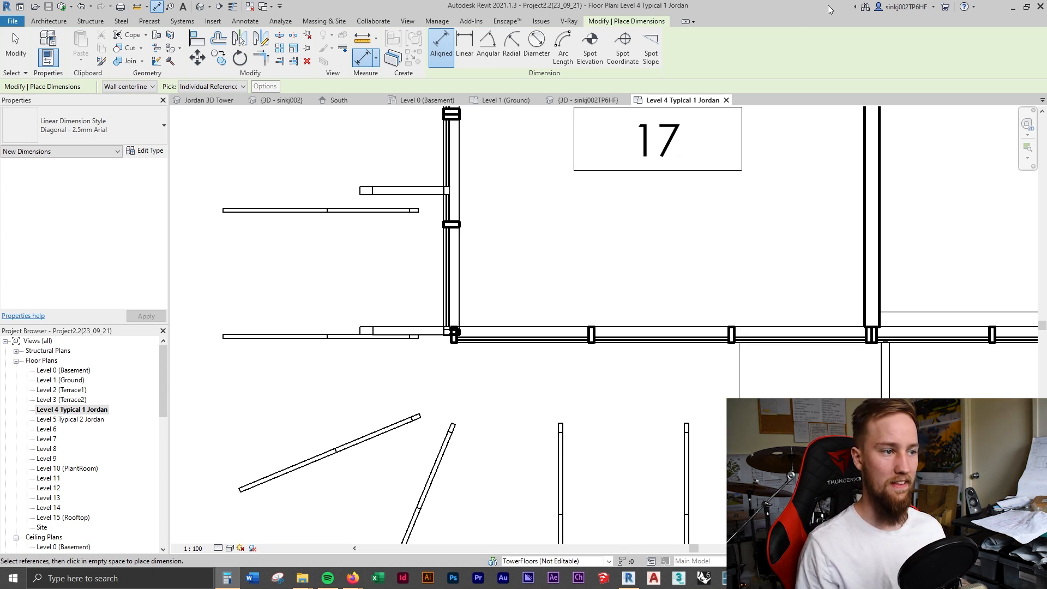
Return to Rhino, set the number of tween curves to 7 and create them between the corner profiles
{"action": "left_click", "coordinate": [1014, 9]}
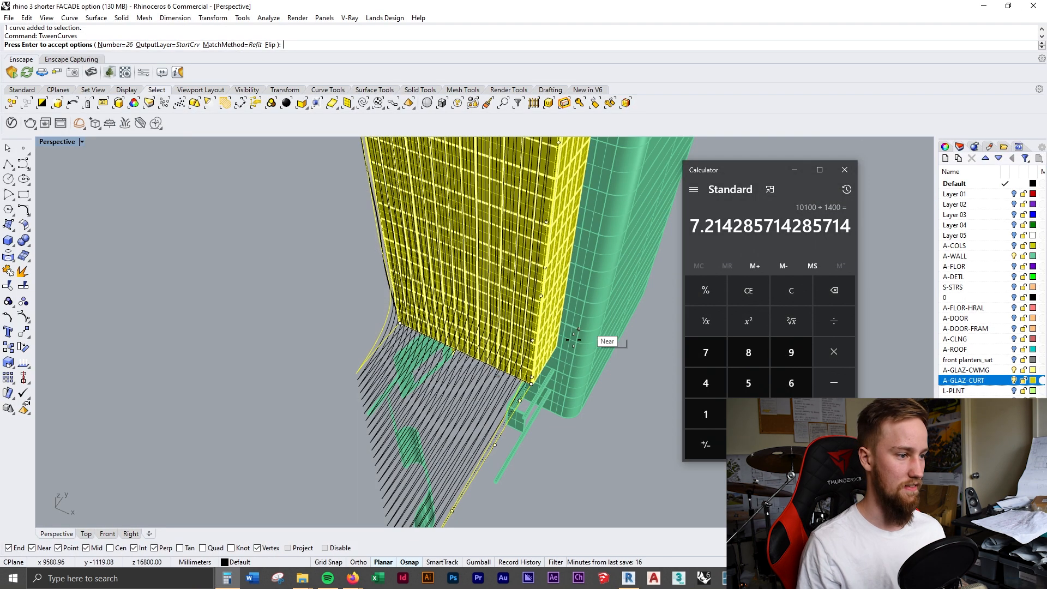
{"action": "left_click", "coordinate": [585, 5]}
{"action": "left_click", "coordinate": [109, 44]}
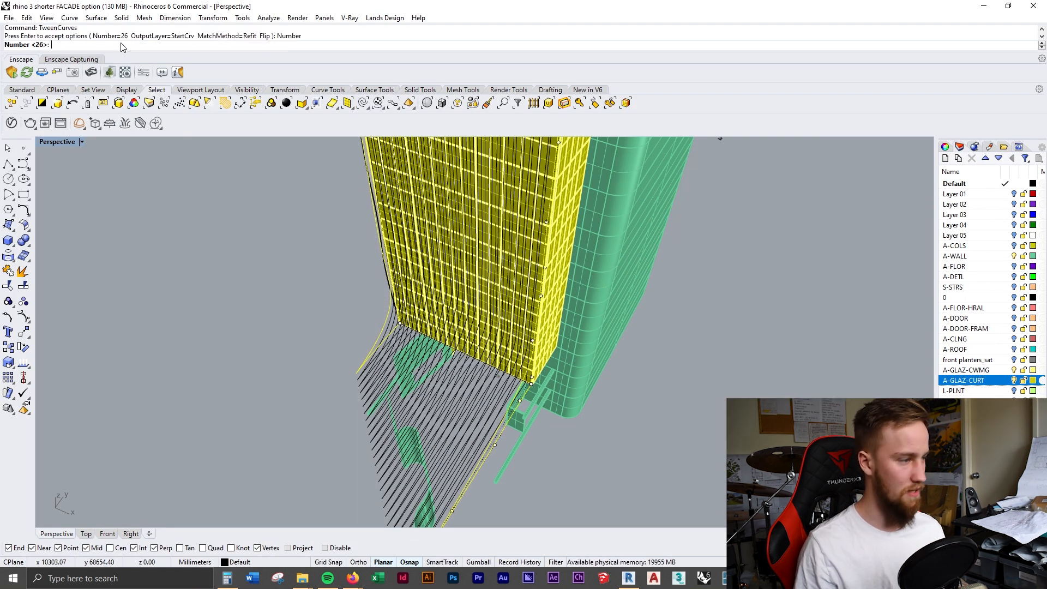
{"action": "type", "text": "7"}
{"action": "key", "text": "Return"}
{"action": "right_click_drag", "start_coordinate": [310, 169], "coordinate": [524, 453]}
{"action": "key", "text": "Return"}
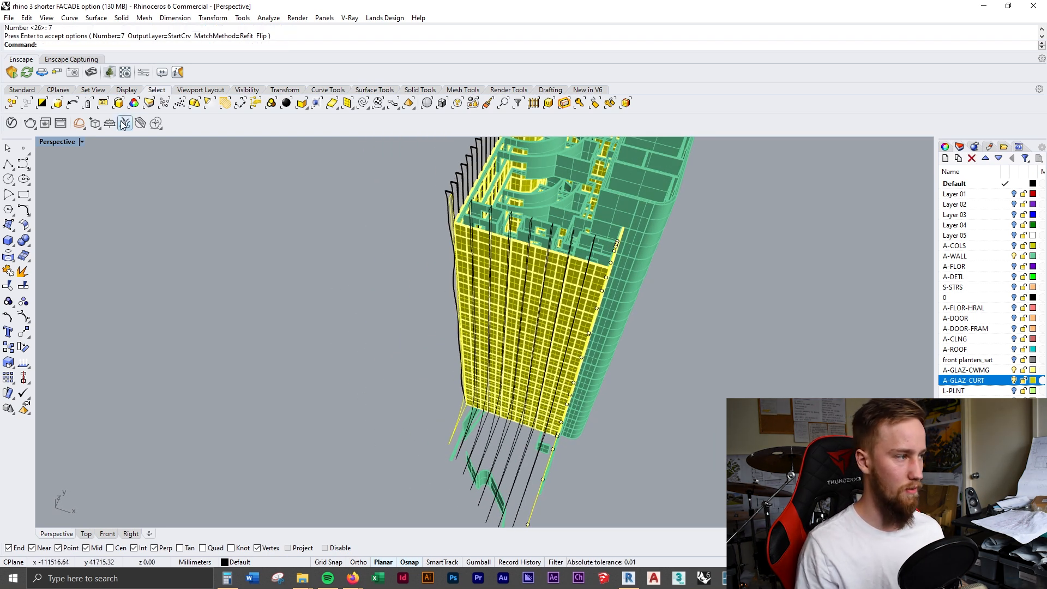
Extrude the tween curves and both corner profiles into solid fins with ExtrudeCrv at a distance of 75 mm
{"action": "left_click", "coordinate": [134, 124]}
{"action": "left_click", "coordinate": [458, 414], "text": "shift"}
{"action": "left_click", "coordinate": [535, 503], "text": "shift"}
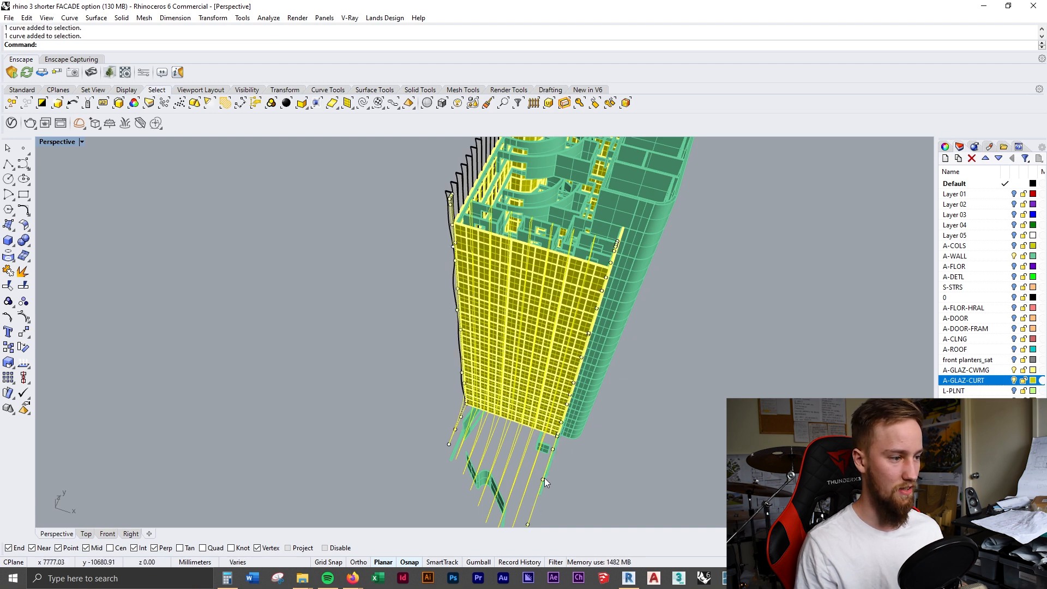
{"action": "type", "text": "ExtrudeCrv"}
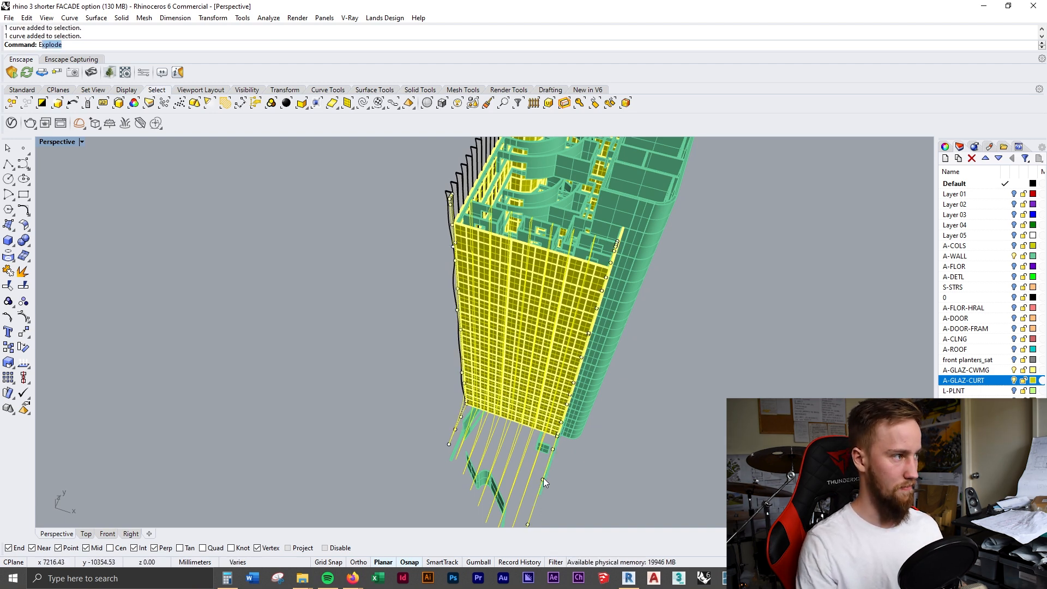
{"action": "key", "text": "Return"}
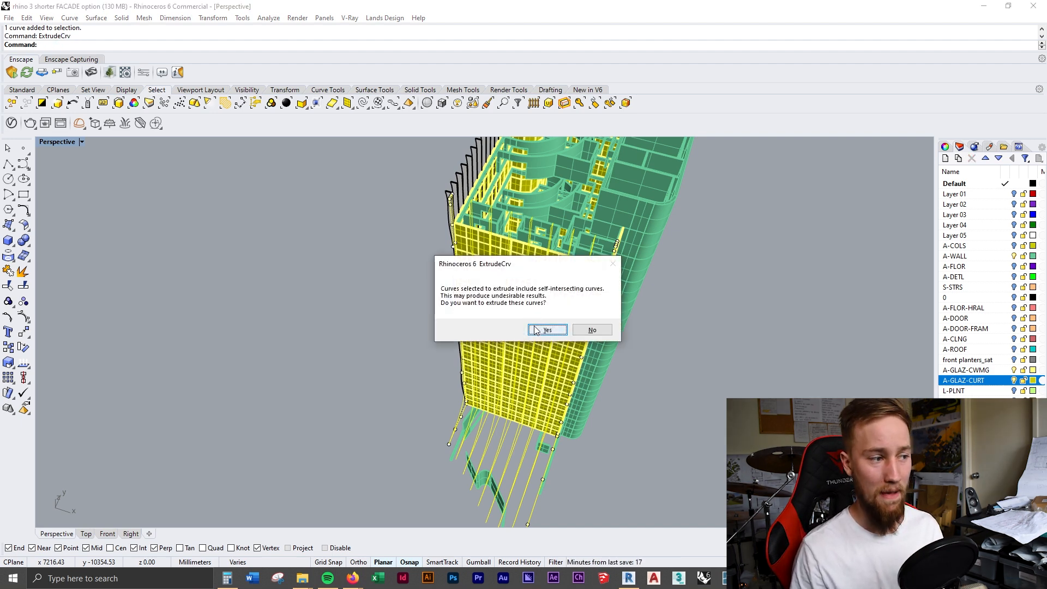
{"action": "left_click", "coordinate": [546, 330]}
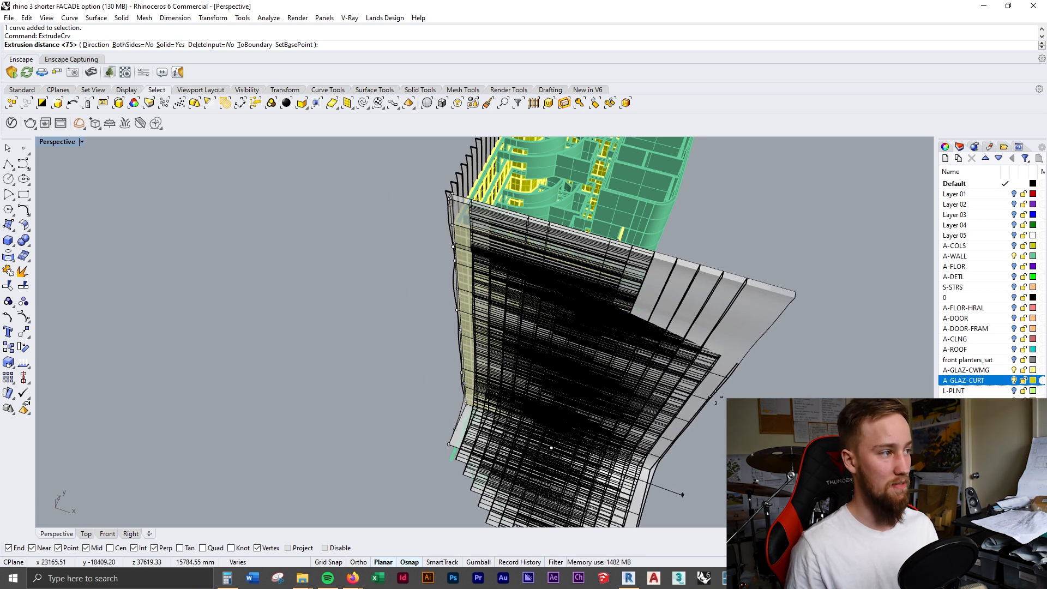
{"action": "left_click", "coordinate": [715, 399]}
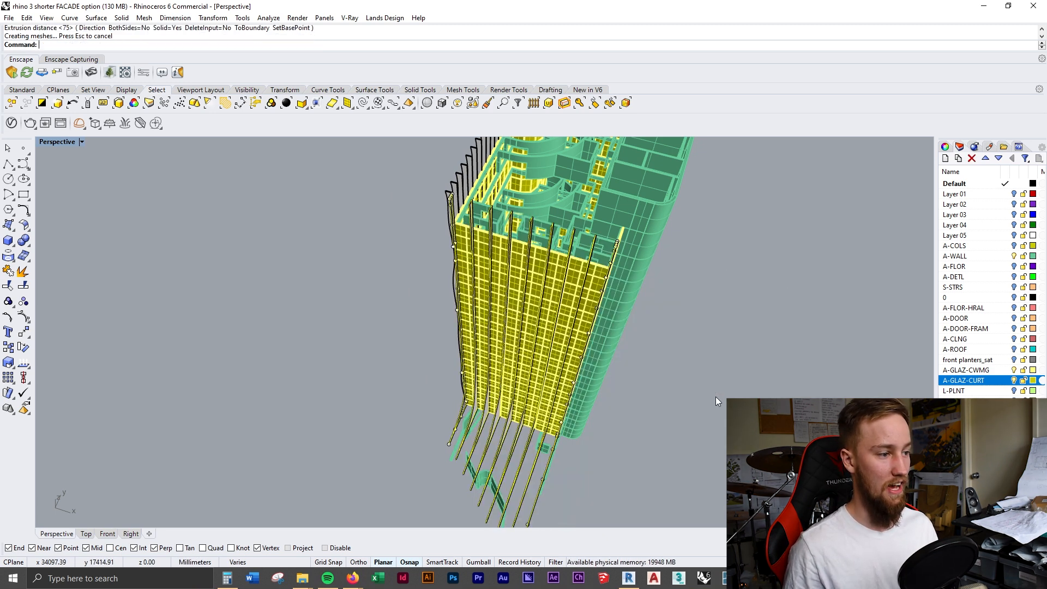
{"action": "left_click", "coordinate": [594, 453]}
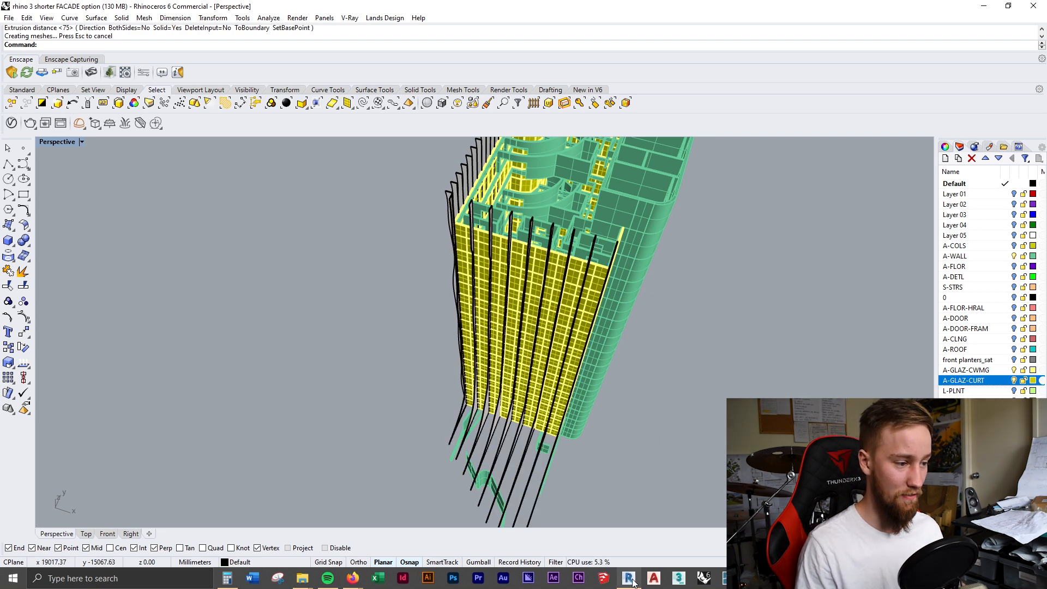
Switch to Enscape and examine the tower with its new short-side fins from around the corner
{"action": "left_click", "coordinate": [759, 578]}
{"action": "left_click", "coordinate": [939, 537]}
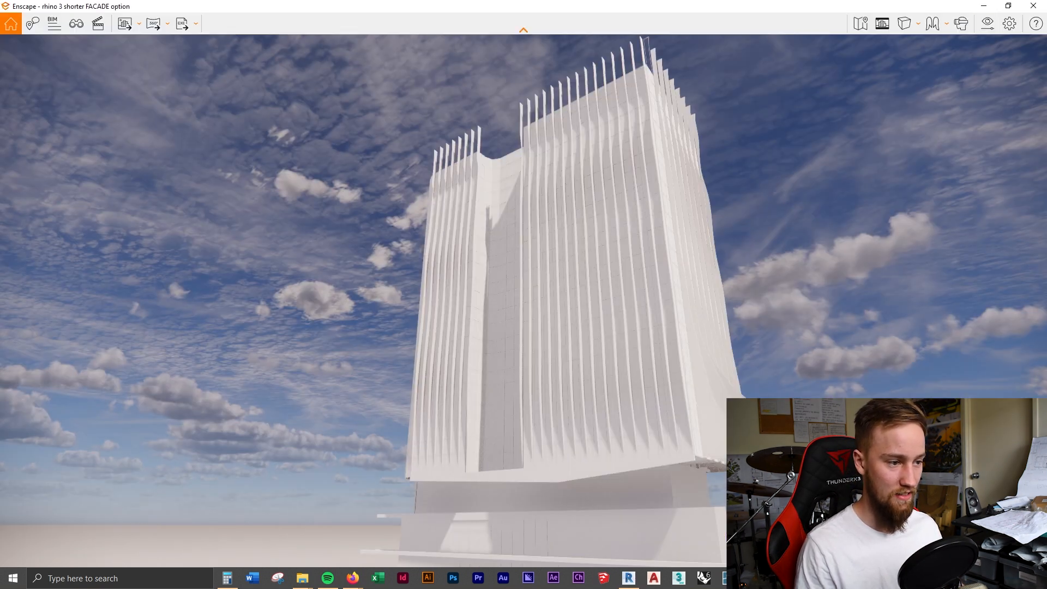
{"action": "left_click_drag", "start_coordinate": [728, 384], "coordinate": [748, 521]}
{"action": "key", "text": "d"}
{"action": "key", "text": "e"}
{"action": "key", "text": "w"}
{"action": "right_click_drag", "start_coordinate": [600, 328], "coordinate": [565, 201]}
{"action": "mouse_move", "coordinate": [727, 378]}
{"action": "right_mouse_down"}
{"action": "mouse_move", "coordinate": [755, 399]}
{"action": "mouse_move", "coordinate": [728, 377]}
{"action": "right_mouse_up"}
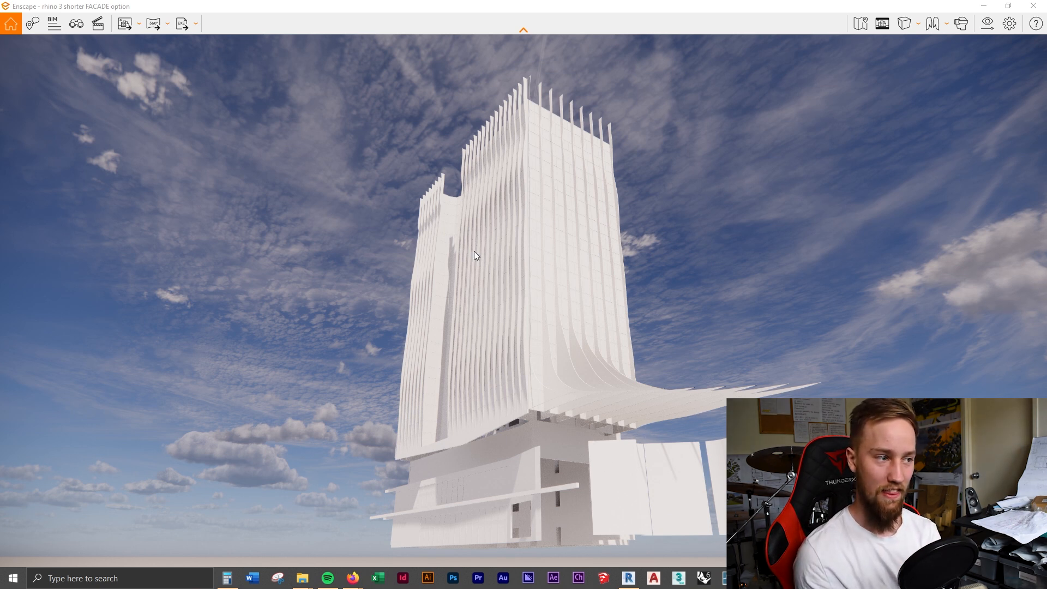
Examine the flared lower ends of the short-side fins up close and from the side in the render
{"action": "left_click", "coordinate": [125, 24]}
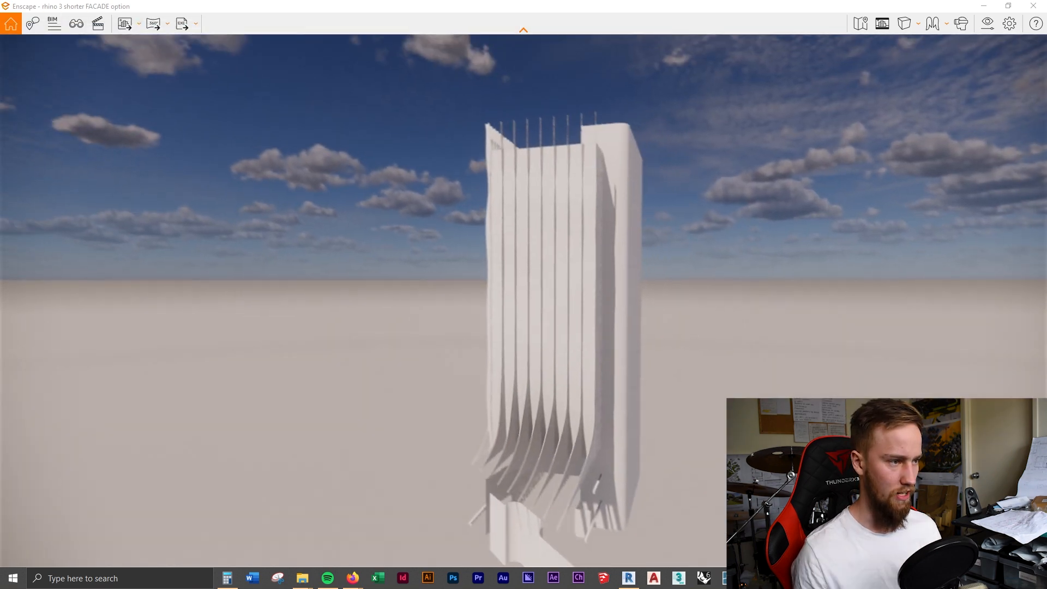
{"action": "right_click_drag", "start_coordinate": [895, 464], "coordinate": [732, 374]}
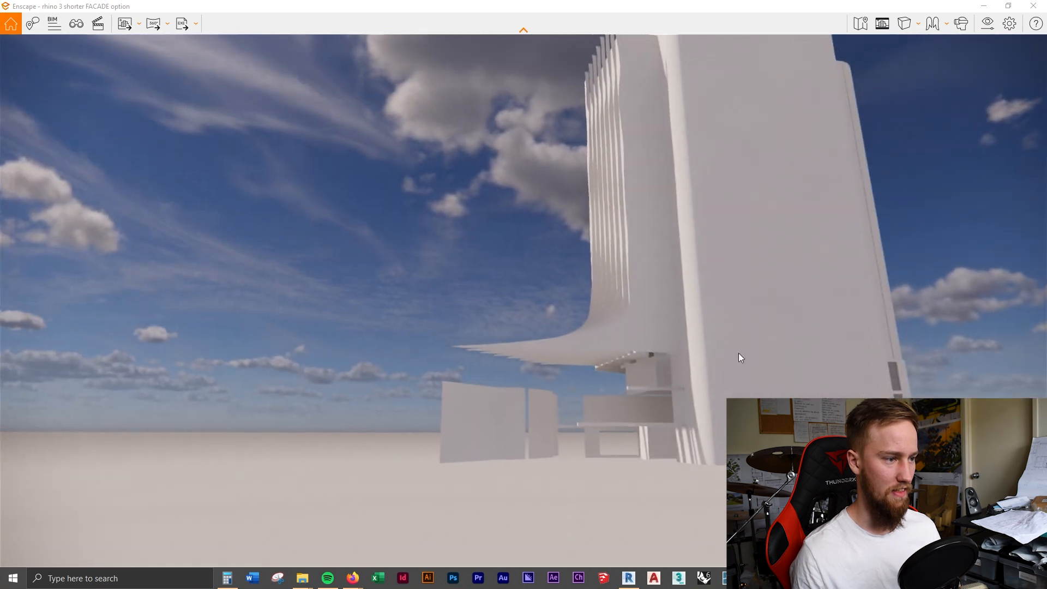
{"action": "middle_click_drag", "start_coordinate": [683, 345], "coordinate": [753, 374]}
{"action": "right_click_drag", "start_coordinate": [752, 374], "coordinate": [677, 442]}
{"action": "key", "text": "s"}
{"action": "mouse_move", "coordinate": [676, 441]}
{"action": "left_mouse_down"}
{"action": "mouse_move", "coordinate": [507, 441]}
{"action": "mouse_move", "coordinate": [668, 454]}
{"action": "left_mouse_up"}
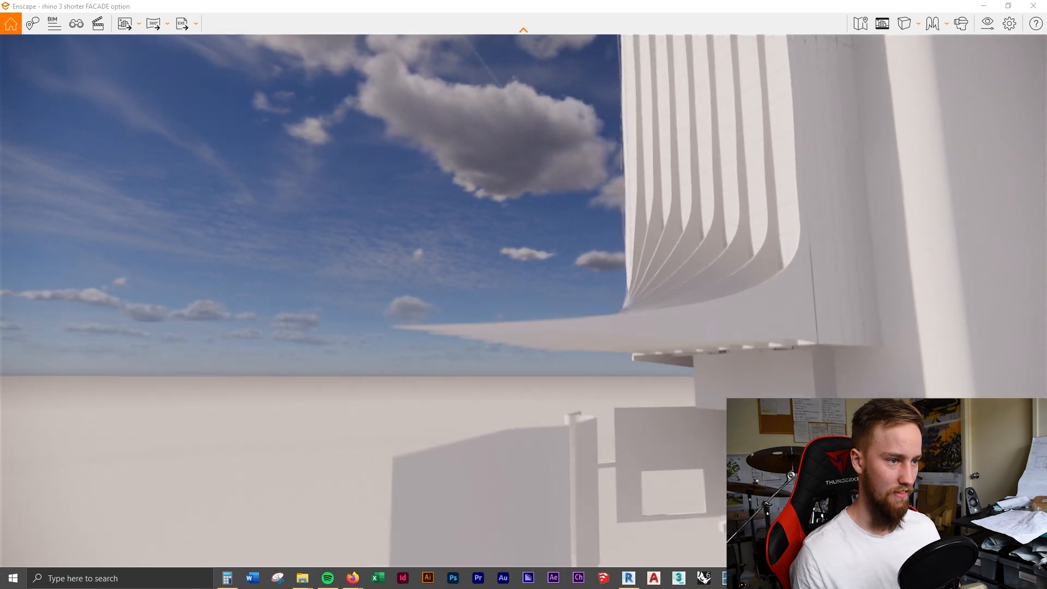
{"action": "key", "text": "ctrl+r"}
{"action": "key", "text": "Return"}
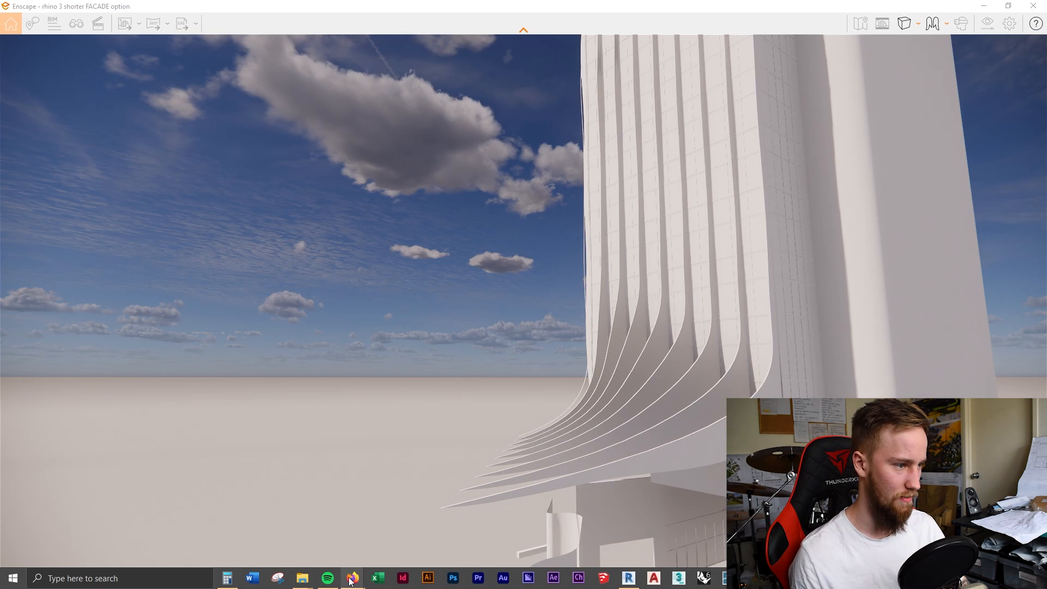
Switch to Rhino and turn on the visibility of every layer from Layer 01 downward
{"action": "mouse_move", "coordinate": [353, 578]}
{"action": "left_click", "coordinate": [295, 547]}
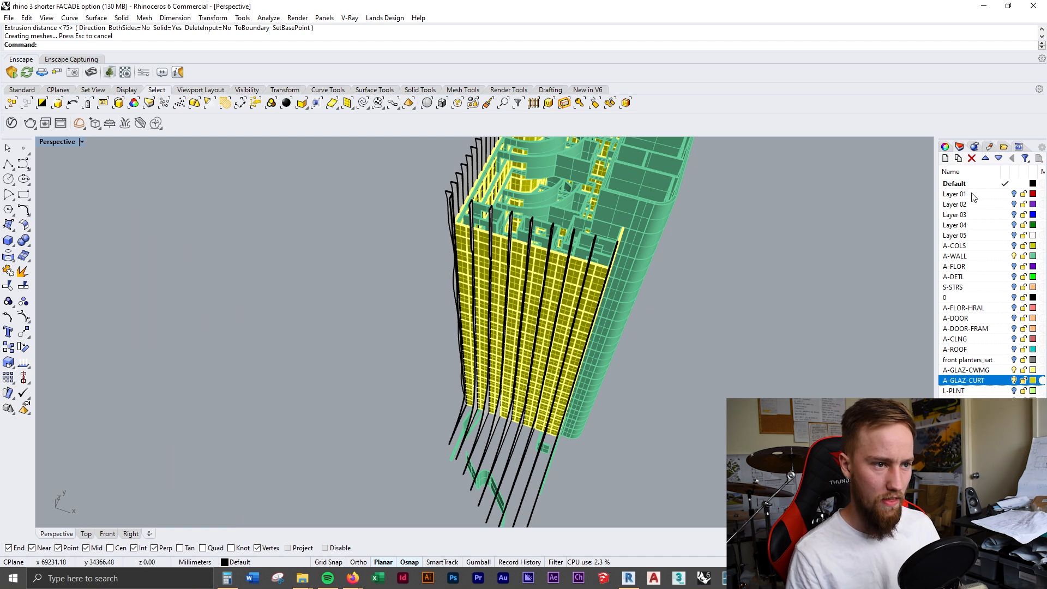
{"action": "left_click", "coordinate": [973, 195]}
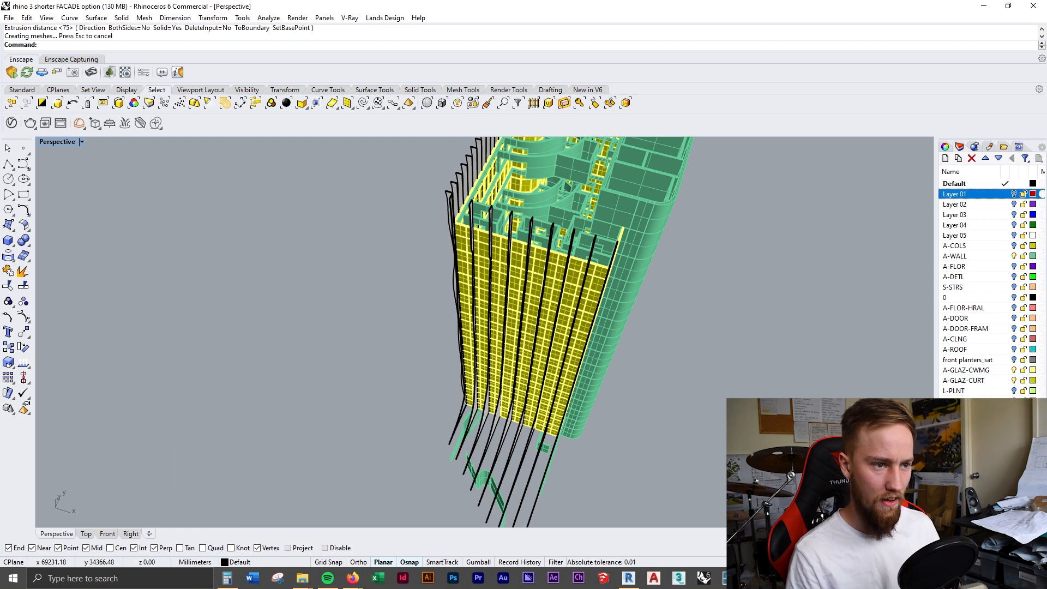
{"action": "left_click", "coordinate": [971, 485], "text": "shift"}
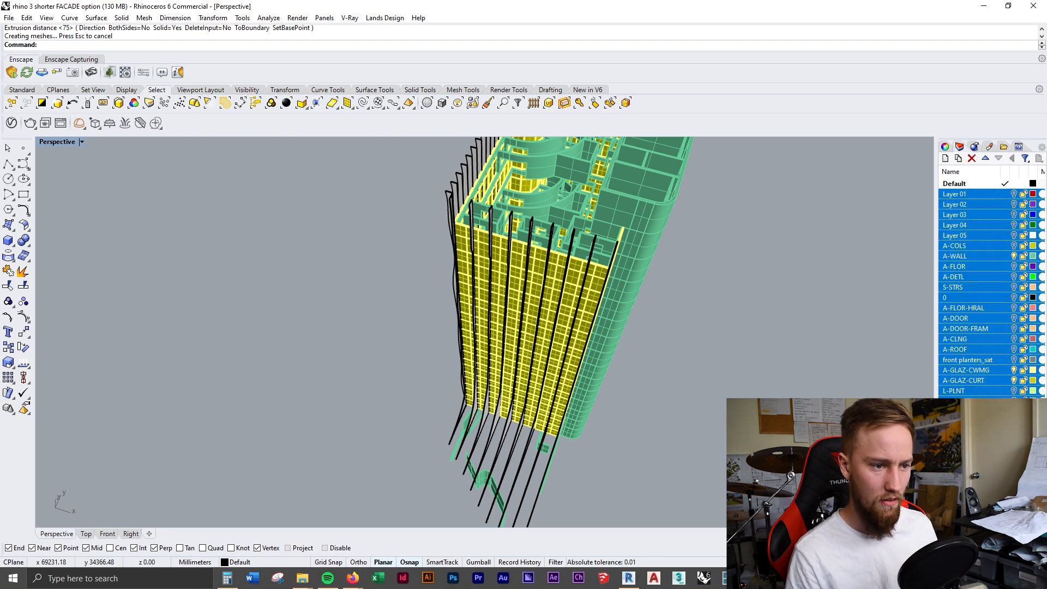
{"action": "left_click", "coordinate": [1014, 486]}
{"action": "left_click", "coordinate": [1014, 485]}
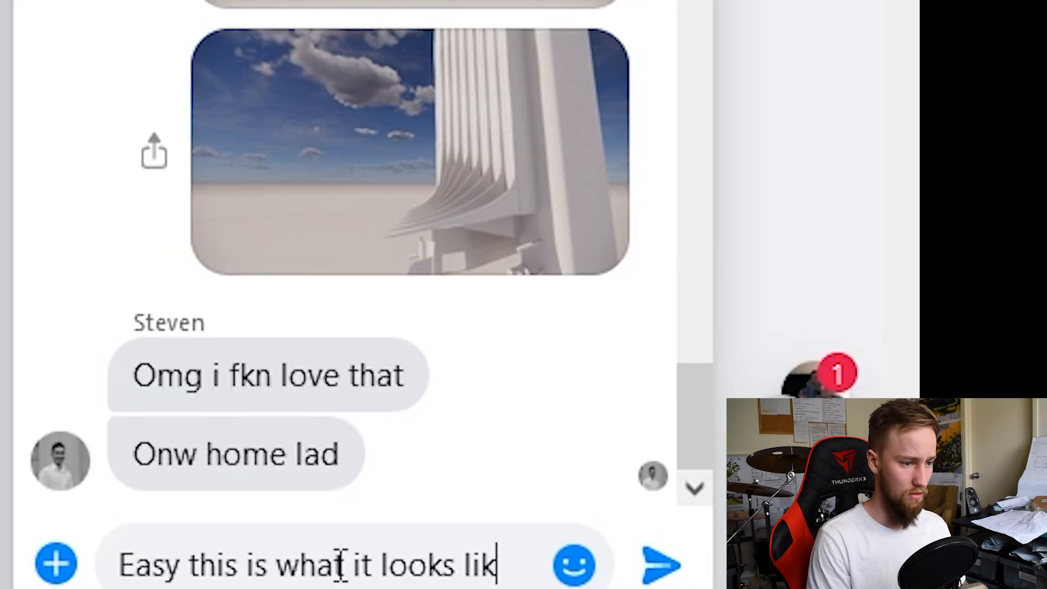
Continue the chat reply about what the facade looks like
{"action": "type", "text": "e wit"}
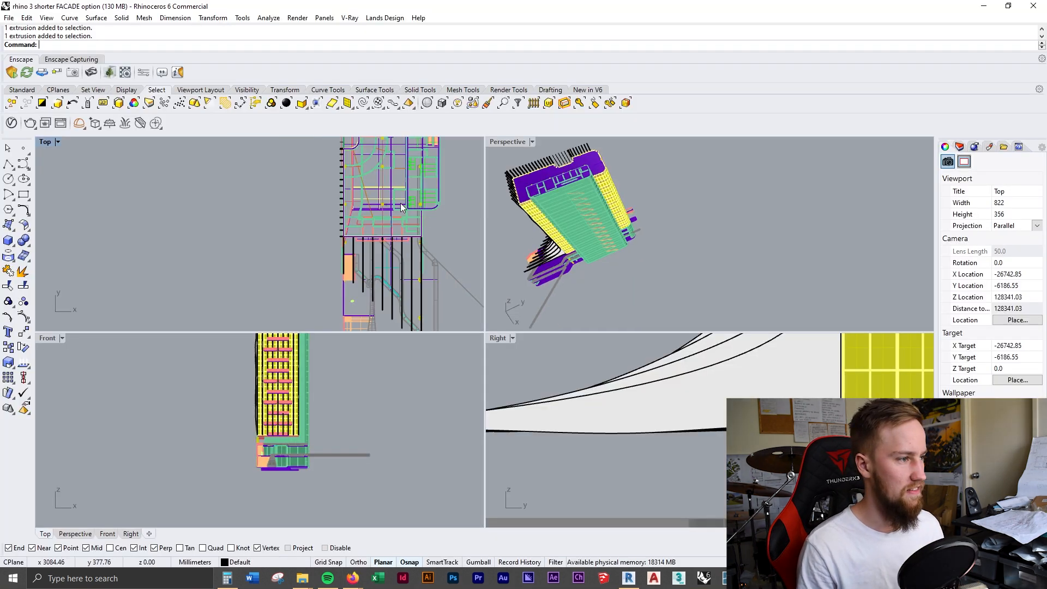
{"action": "mouse_move", "coordinate": [409, 281]}
{"action": "right_mouse_down"}
{"action": "mouse_move", "coordinate": [363, 283]}
{"action": "mouse_move", "coordinate": [366, 273]}
{"action": "right_mouse_up"}
{"action": "scroll", "coordinate": [366, 273], "scroll_direction": "down", "scroll_amount": 2}
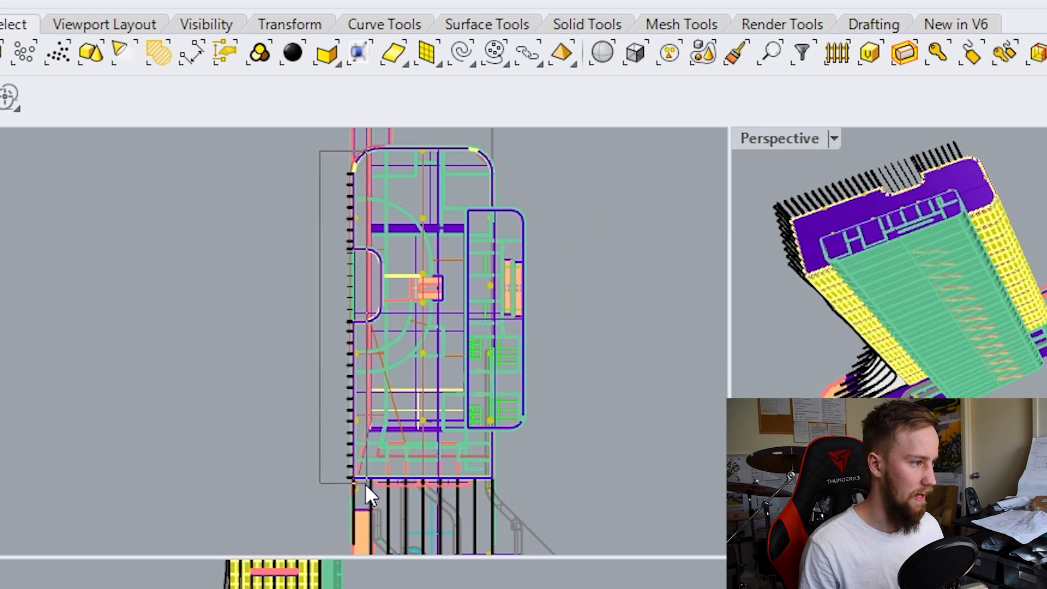
{"action": "left_click", "coordinate": [365, 483]}
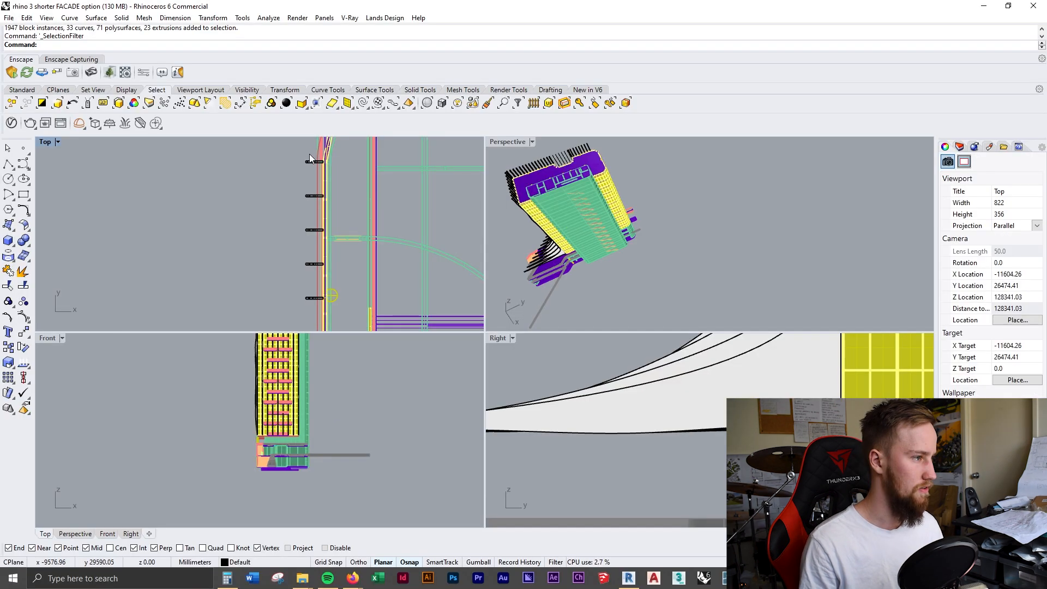
{"action": "scroll", "coordinate": [297, 161], "scroll_direction": "down", "scroll_amount": 11}
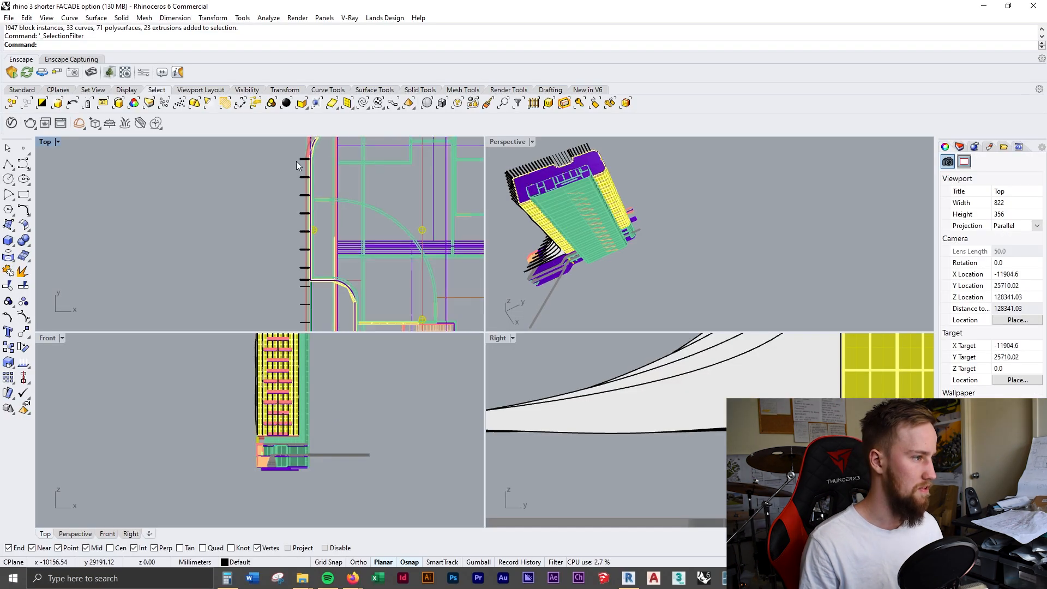
{"action": "left_click", "coordinate": [301, 153]}
{"action": "left_click_drag", "start_coordinate": [257, 432], "coordinate": [255, 448]}
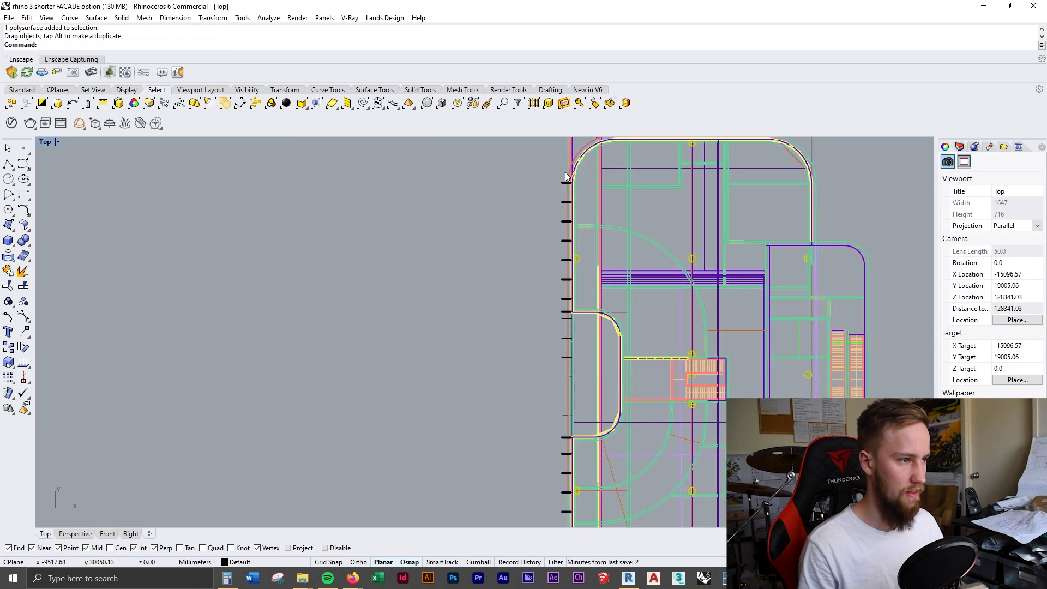
Mirror a copy of the long-side fins and their curves to the opposite facade about the vertical centreline through the short wall's midpoint
{"action": "left_click_drag", "start_coordinate": [565, 172], "coordinate": [499, 525]}
{"action": "scroll", "coordinate": [532, 477], "scroll_direction": "down", "scroll_amount": 3}
{"action": "scroll", "coordinate": [559, 177], "scroll_direction": "up", "scroll_amount": 12}
{"action": "scroll", "coordinate": [537, 188], "scroll_direction": "down", "scroll_amount": 10}
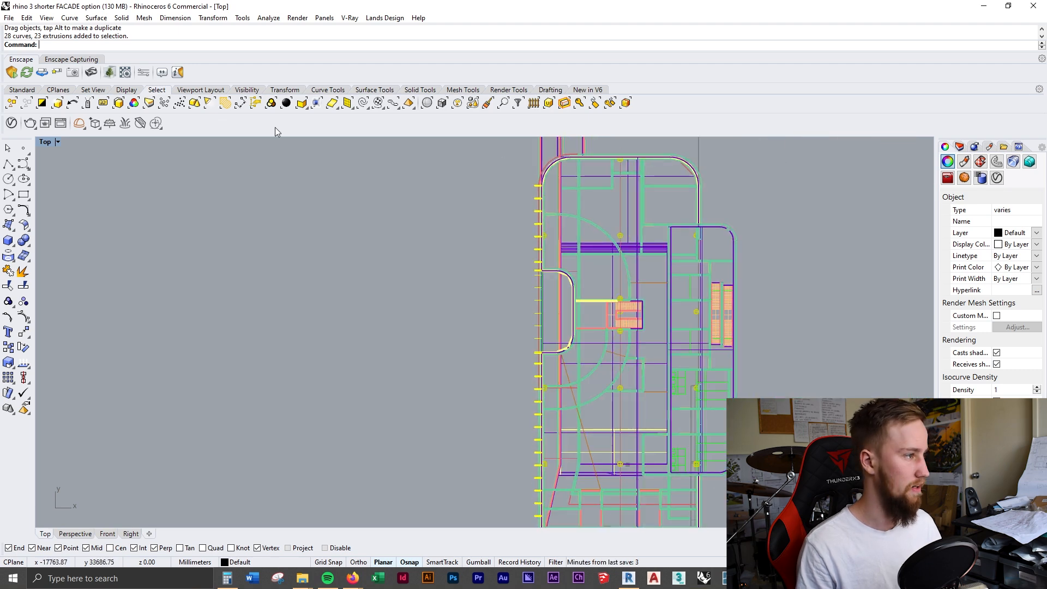
{"action": "type", "text": "mirror"}
{"action": "key", "text": "Return"}
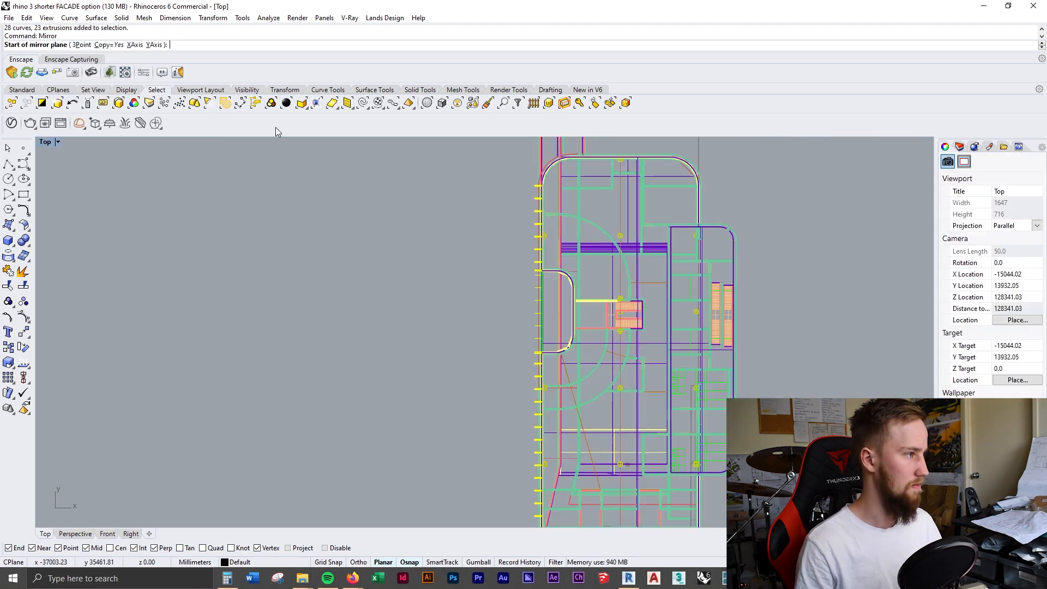
{"action": "scroll", "coordinate": [622, 158], "scroll_direction": "up", "scroll_amount": 6}
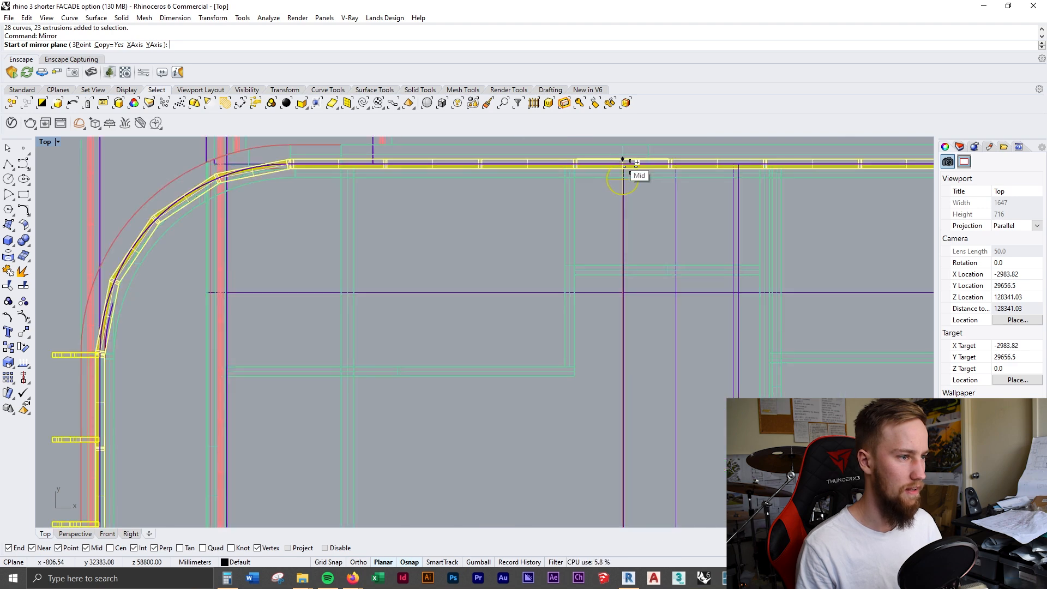
{"action": "left_click", "coordinate": [625, 162]}
{"action": "scroll", "coordinate": [624, 160], "scroll_direction": "down", "scroll_amount": 5}
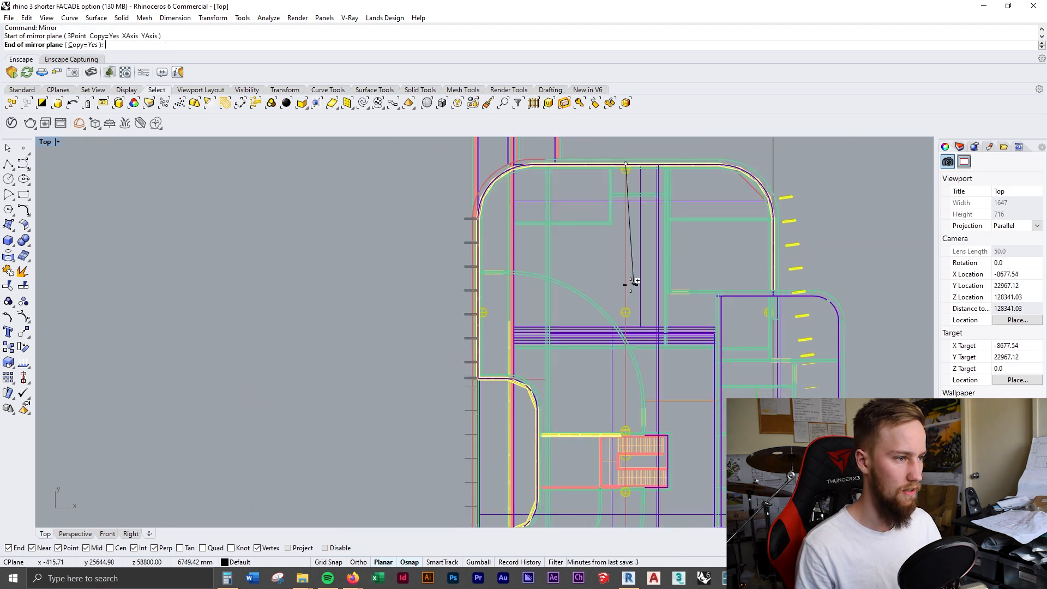
{"action": "left_click", "coordinate": [624, 288]}
{"action": "scroll", "coordinate": [624, 287], "scroll_direction": "down", "scroll_amount": 4}
{"action": "right_click_drag", "start_coordinate": [813, 331], "coordinate": [735, 179]}
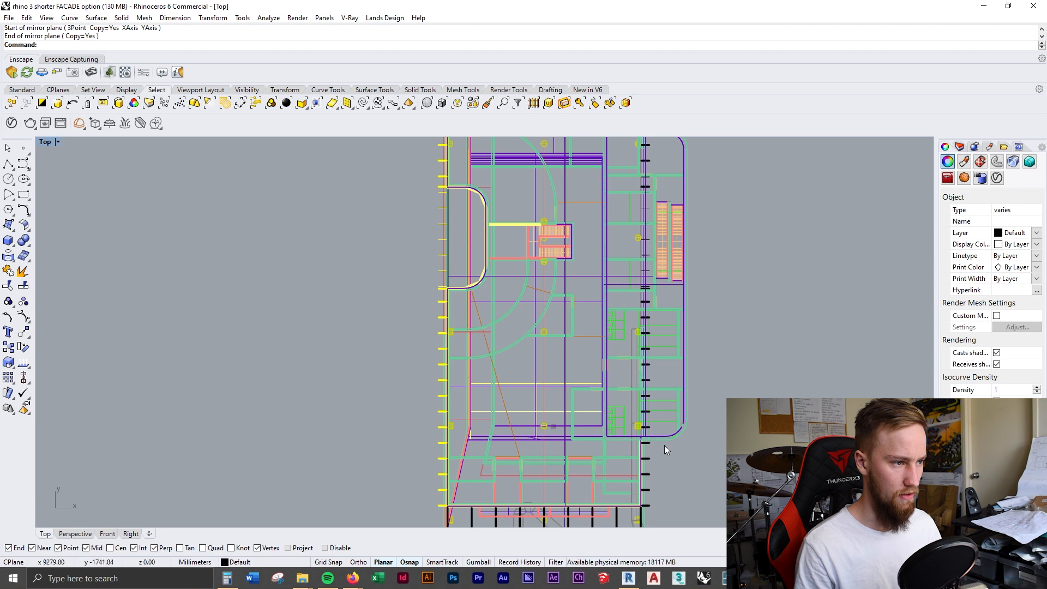
{"action": "scroll", "coordinate": [662, 452], "scroll_direction": "up", "scroll_amount": 8}
{"action": "left_click", "coordinate": [544, 371]}
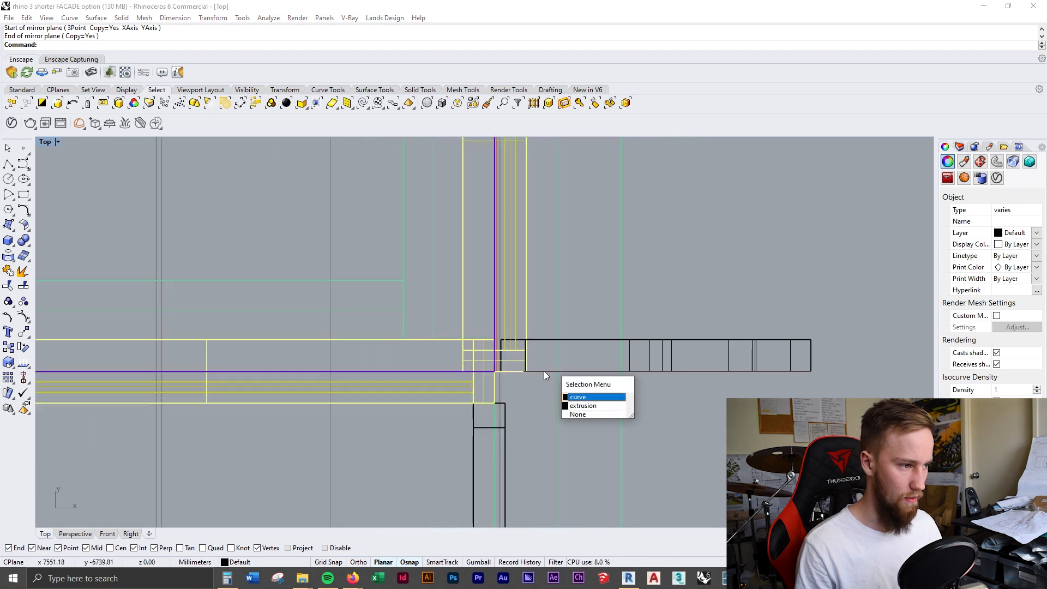
{"action": "left_click", "coordinate": [584, 405]}
{"action": "scroll", "coordinate": [525, 320], "scroll_direction": "down", "scroll_amount": 10}
{"action": "scroll", "coordinate": [525, 250], "scroll_direction": "up", "scroll_amount": 12}
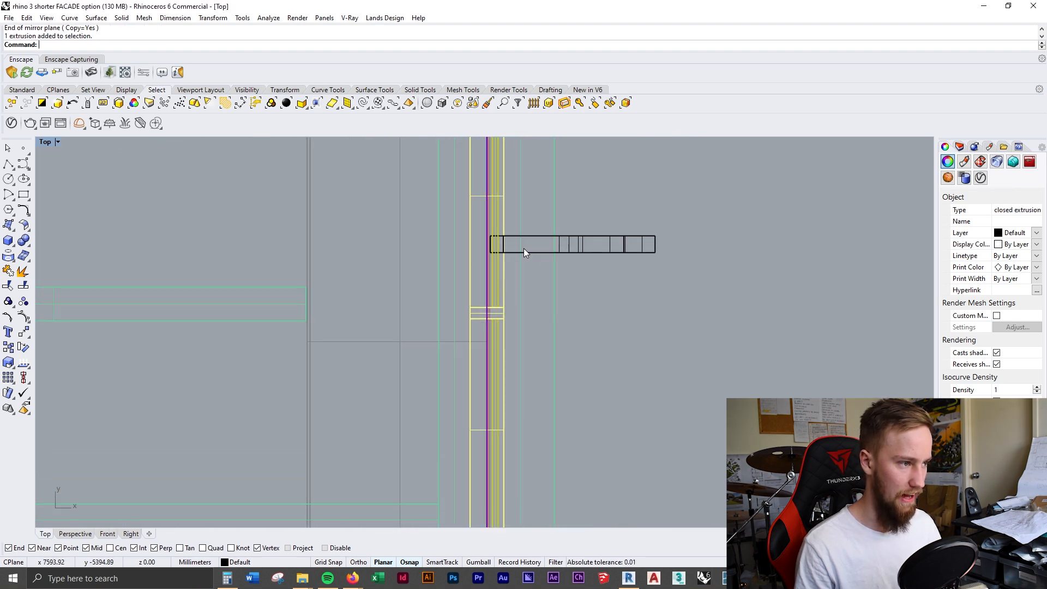
{"action": "left_click", "coordinate": [541, 246], "text": "shift"}
{"action": "scroll", "coordinate": [545, 245], "scroll_direction": "down", "scroll_amount": 6}
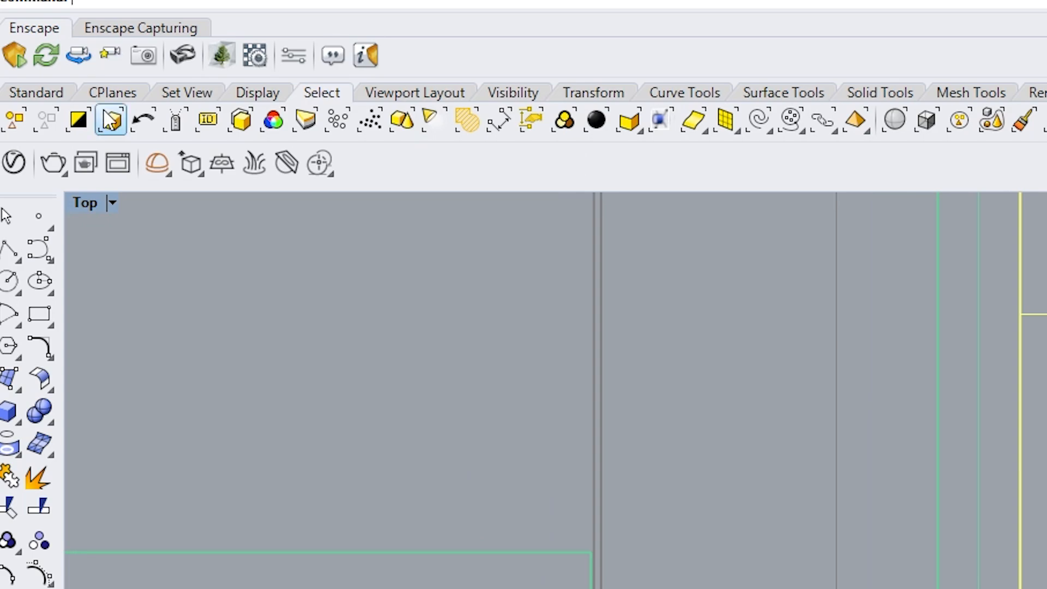
Undo the last move of the mirrored fins and align them with the Left option to the outer edge of the glazing
{"action": "left_click", "coordinate": [112, 121]}
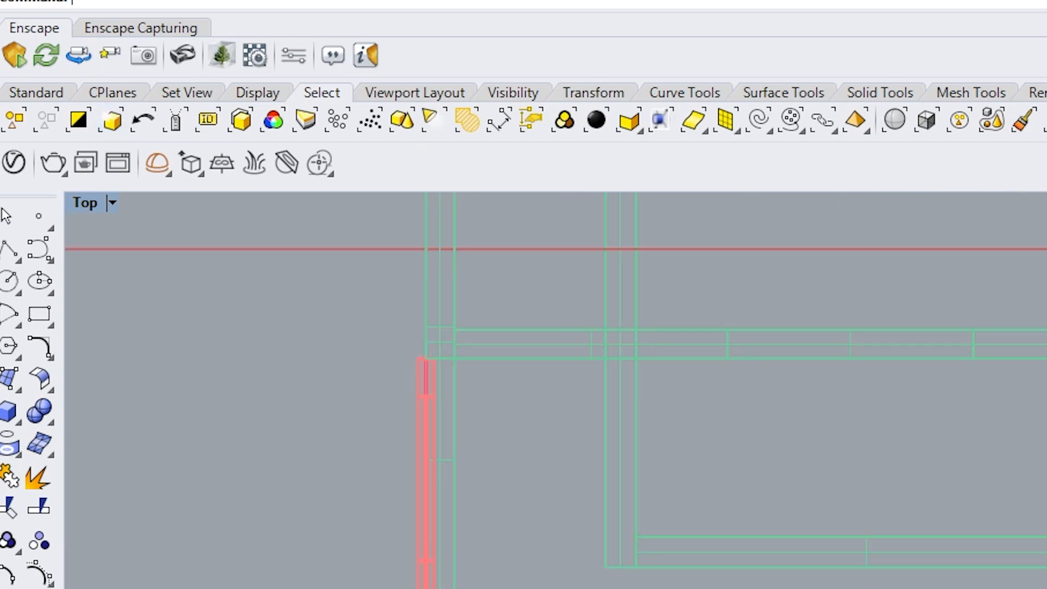
{"action": "scroll", "coordinate": [643, 315], "scroll_direction": "up", "scroll_amount": 6}
{"action": "key", "text": "ctrl+z"}
{"action": "type", "text": "Align"}
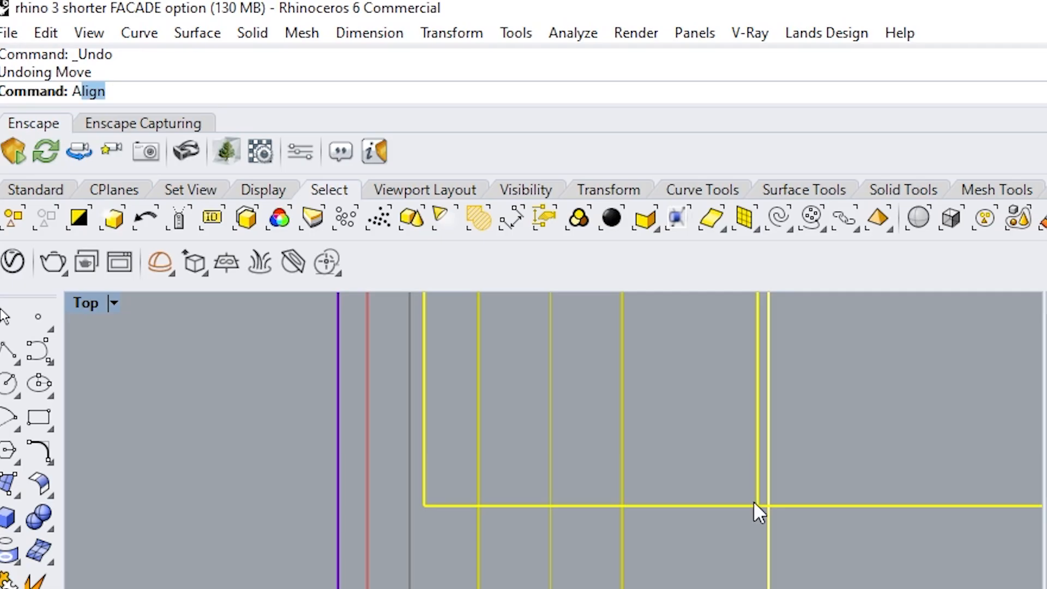
{"action": "key", "text": "Return"}
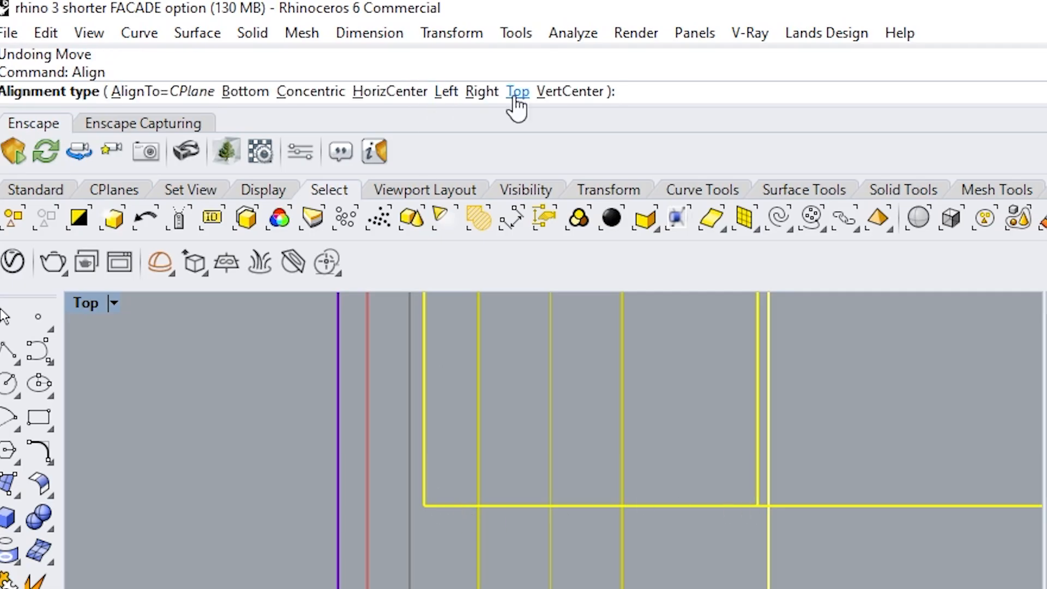
{"action": "left_click", "coordinate": [446, 91]}
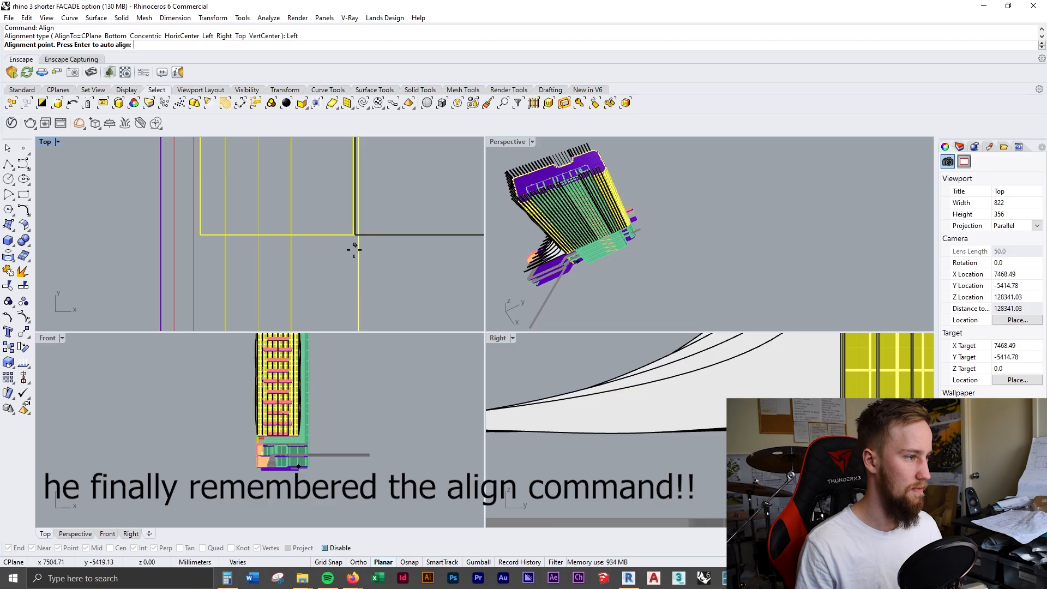
{"action": "left_click", "coordinate": [326, 549]}
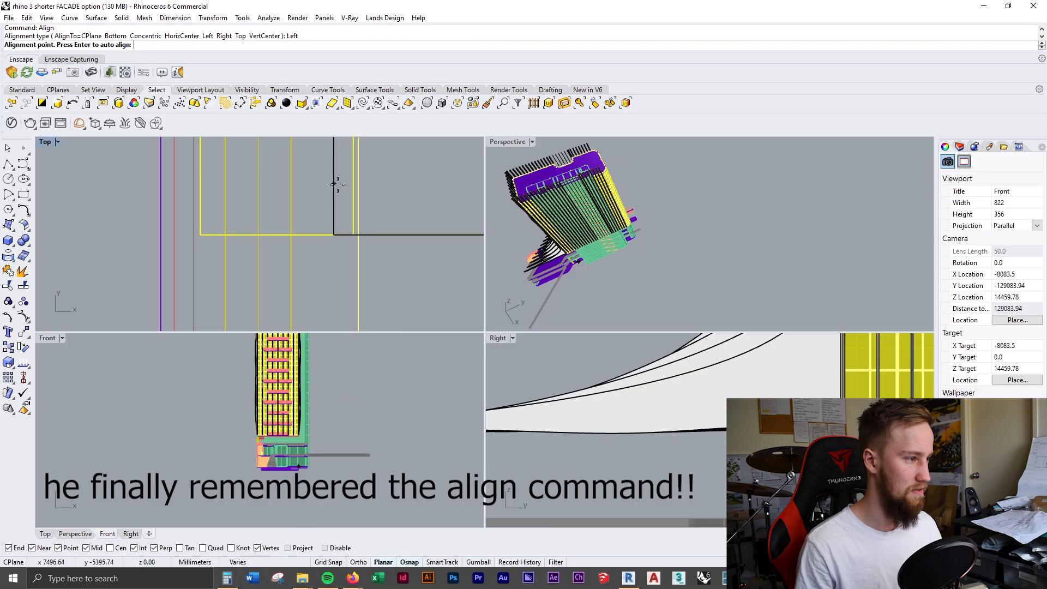
{"action": "left_click", "coordinate": [358, 247]}
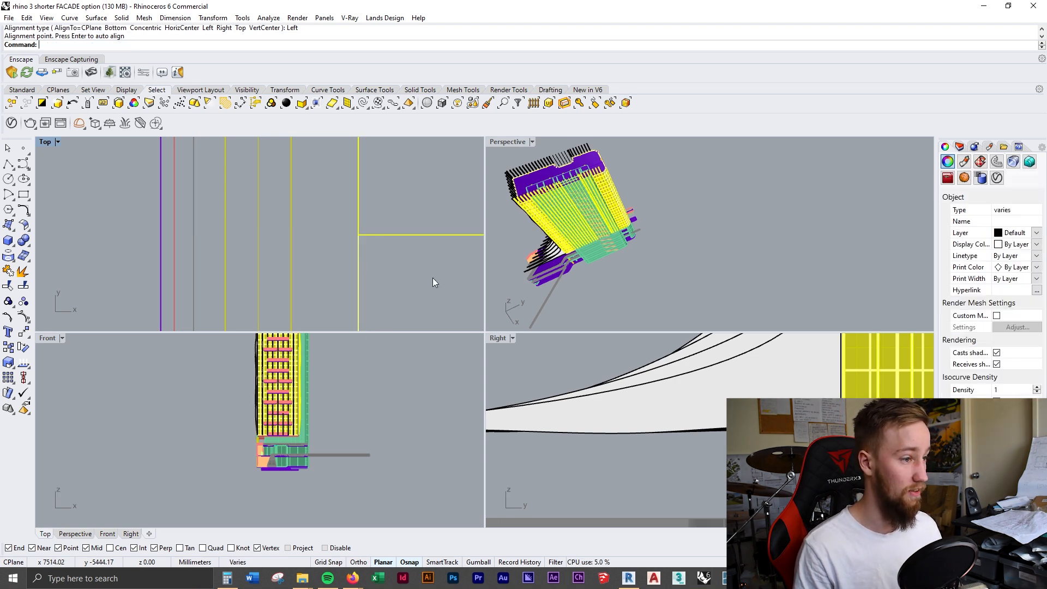
{"action": "right_click_drag", "start_coordinate": [627, 218], "coordinate": [694, 237]}
{"action": "left_click", "coordinate": [668, 195]}
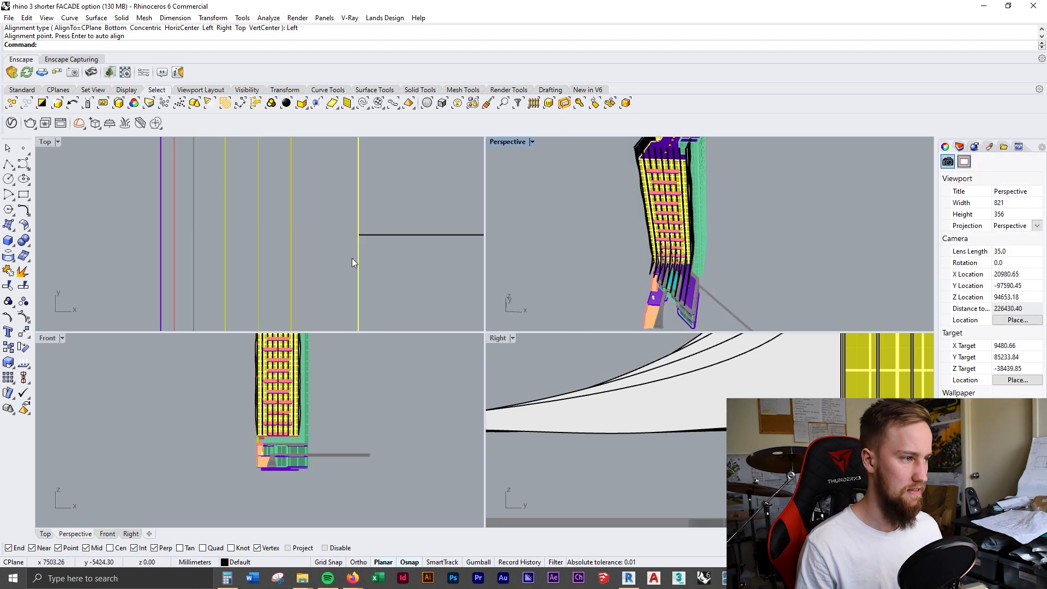
{"action": "right_click_drag", "start_coordinate": [690, 184], "coordinate": [646, 204]}
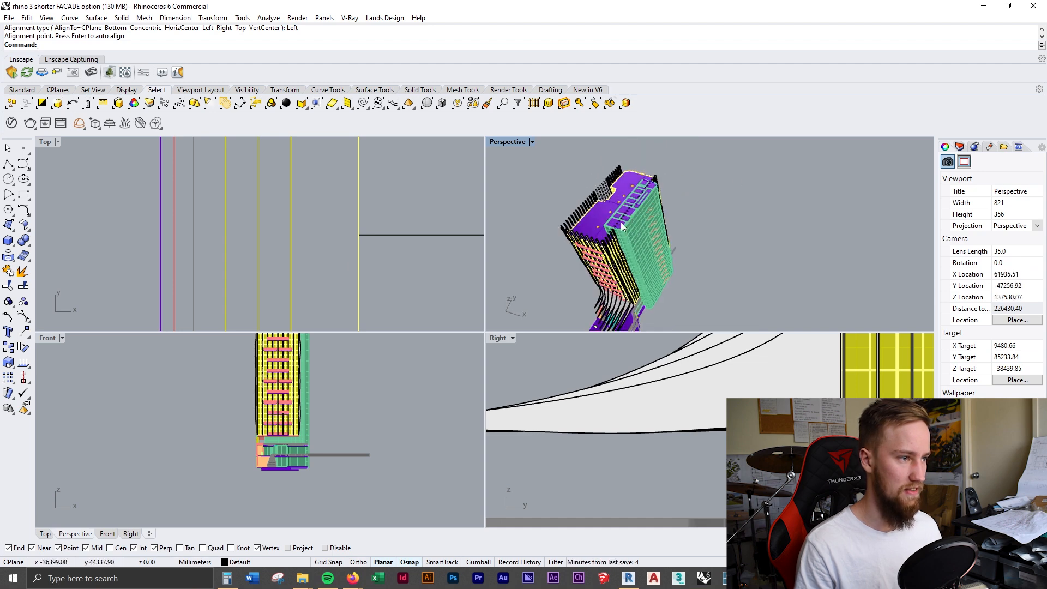
{"action": "scroll", "coordinate": [620, 222], "scroll_direction": "up", "scroll_amount": 5}
{"action": "left_click", "coordinate": [594, 241]}
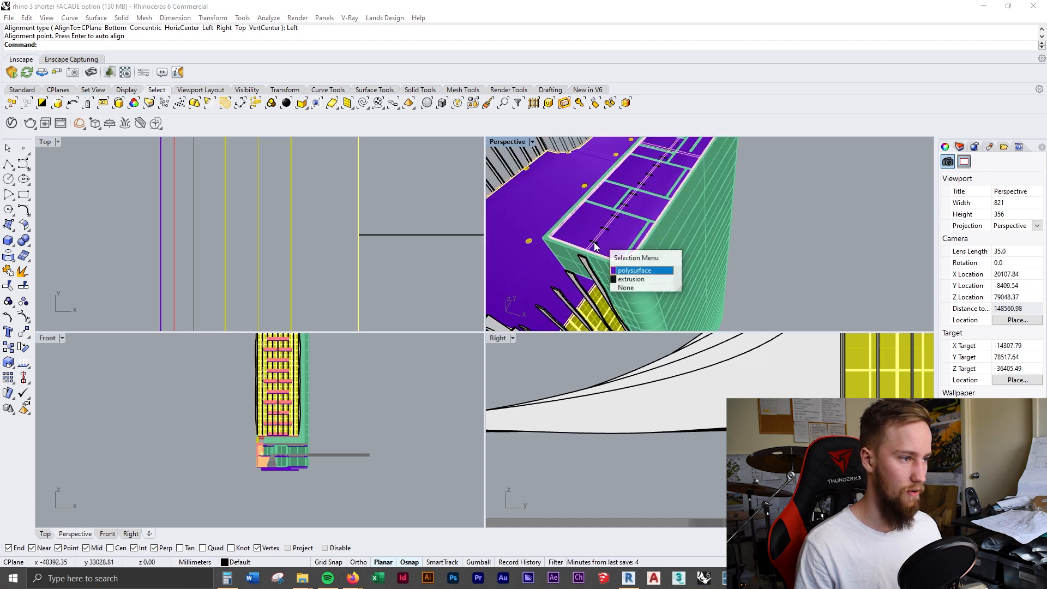
{"action": "left_click", "coordinate": [630, 280]}
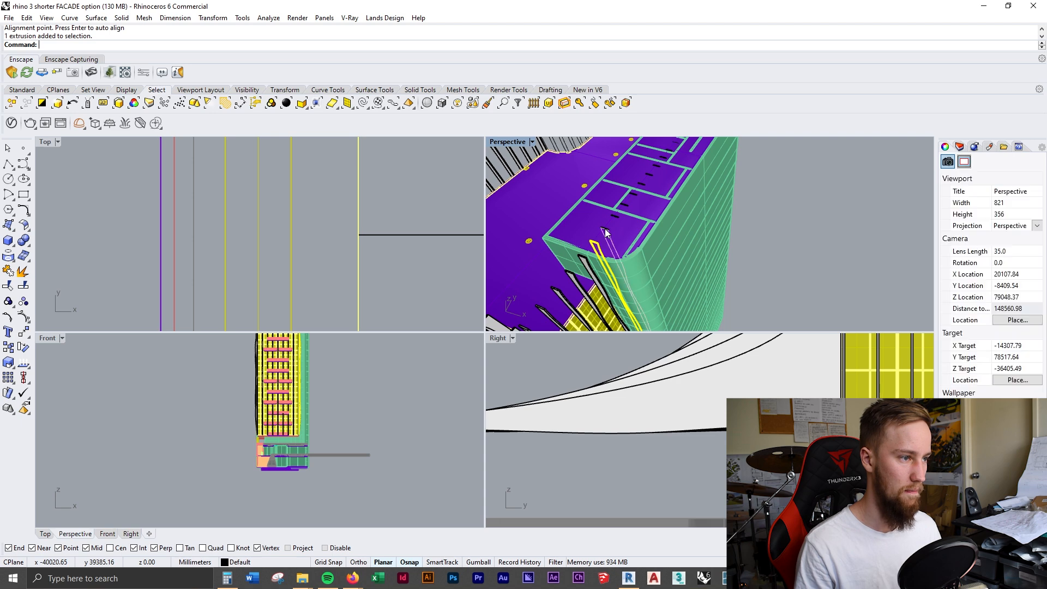
Reselect the mirrored fins, exclude those in front of the glazing near the corner, and delete the rest across the protruding core
{"action": "left_click", "coordinate": [57, 103]}
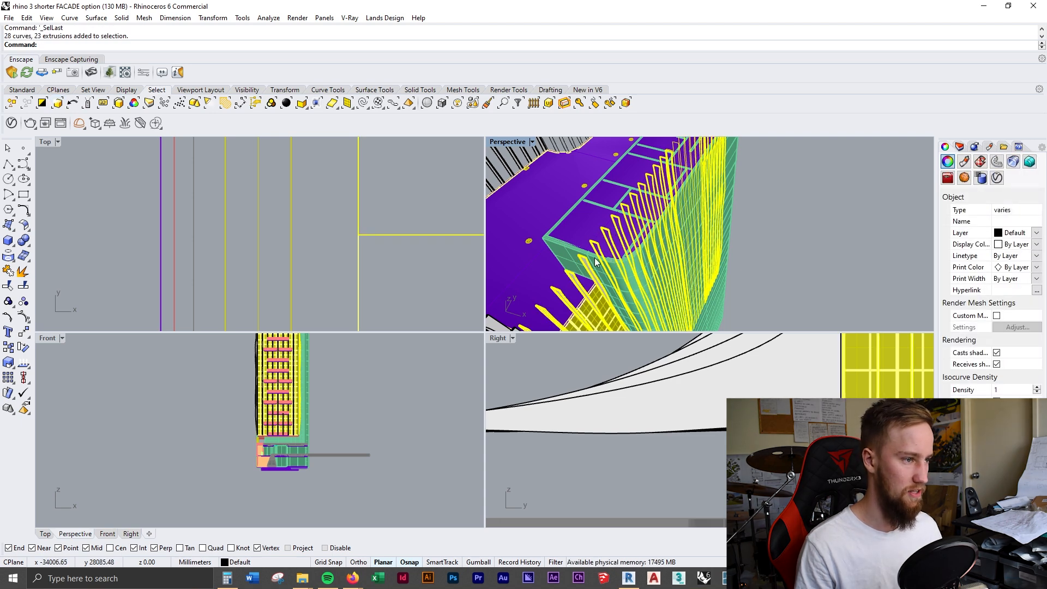
{"action": "scroll", "coordinate": [598, 262], "scroll_direction": "down", "scroll_amount": 5}
{"action": "left_click", "coordinate": [590, 277], "text": "ctrl"}
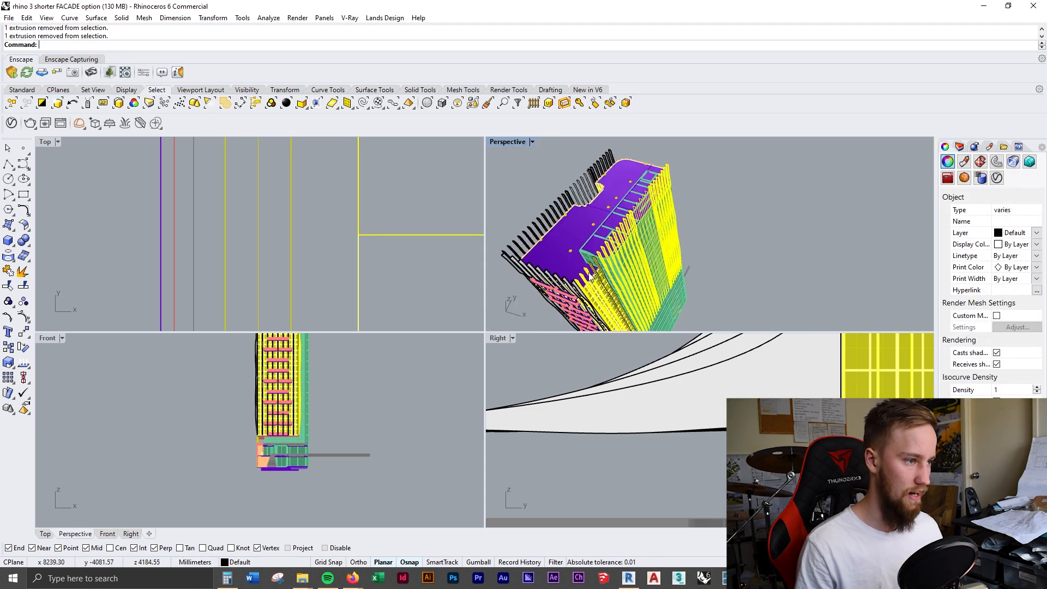
{"action": "scroll", "coordinate": [587, 283], "scroll_direction": "up", "scroll_amount": 5}
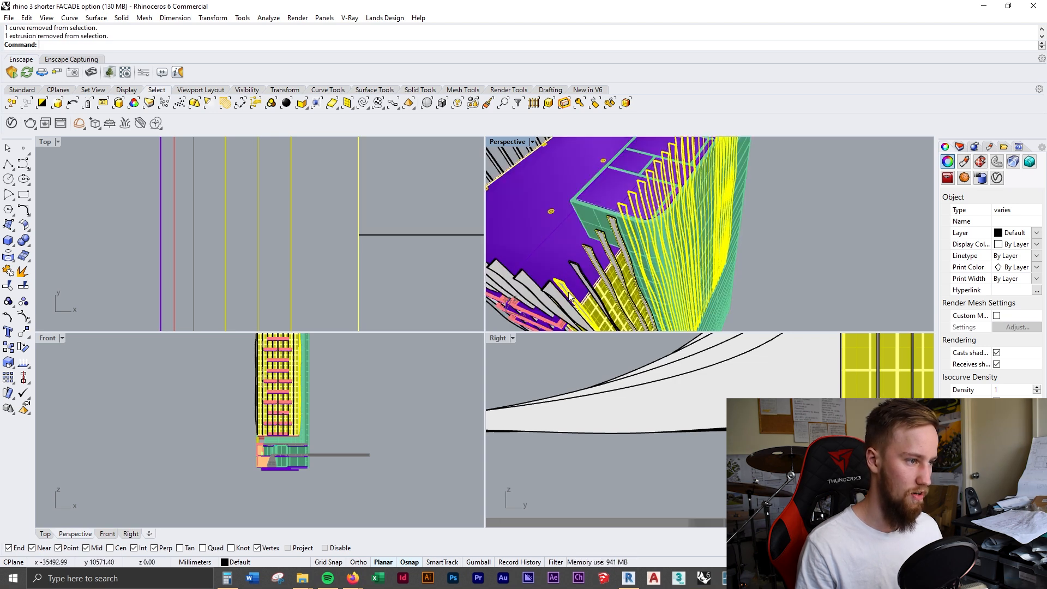
{"action": "scroll", "coordinate": [584, 295], "scroll_direction": "down", "scroll_amount": 9}
{"action": "right_click_drag", "start_coordinate": [585, 295], "coordinate": [567, 284]}
{"action": "scroll", "coordinate": [584, 295], "scroll_direction": "up", "scroll_amount": 3}
{"action": "scroll", "coordinate": [405, 298], "scroll_direction": "up", "scroll_amount": 1}
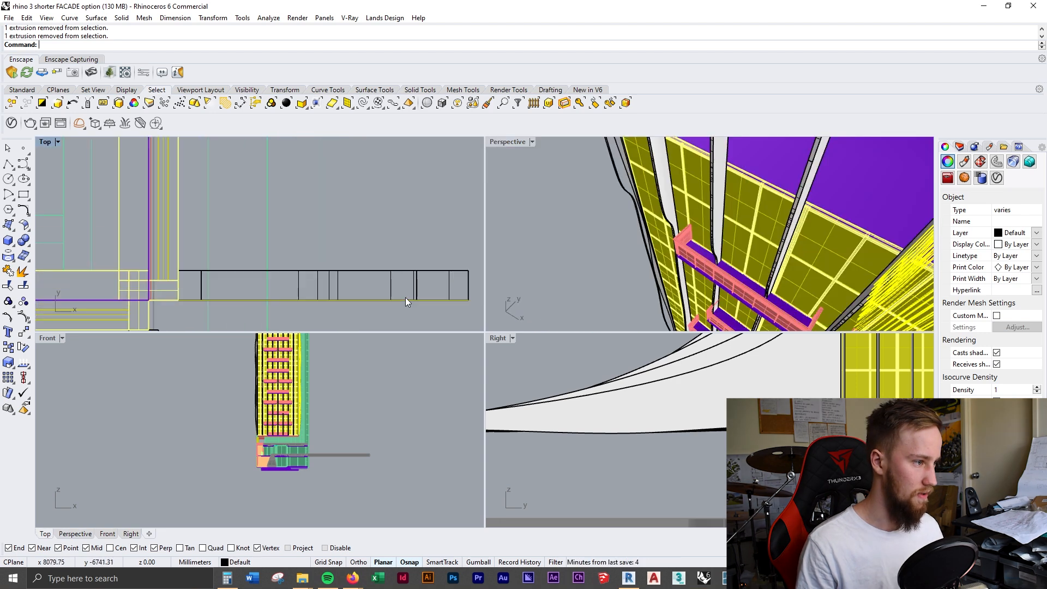
{"action": "scroll", "coordinate": [405, 297], "scroll_direction": "down", "scroll_amount": 15}
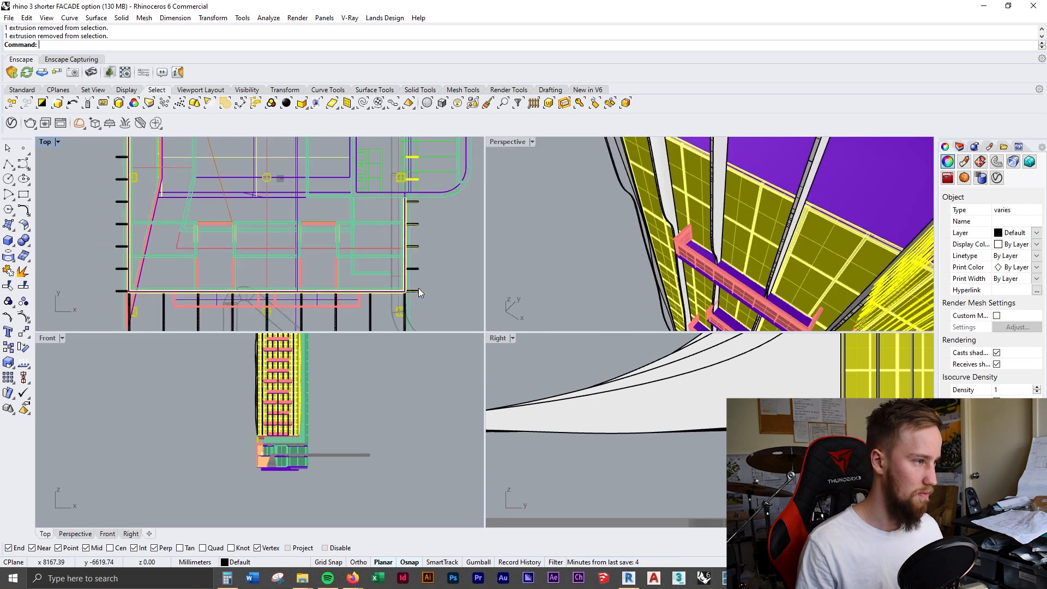
{"action": "scroll", "coordinate": [420, 226], "scroll_direction": "up", "scroll_amount": 7}
{"action": "mouse_move", "coordinate": [420, 227]}
{"action": "right_mouse_down"}
{"action": "mouse_move", "coordinate": [353, 206]}
{"action": "mouse_move", "coordinate": [360, 236]}
{"action": "mouse_move", "coordinate": [350, 291]}
{"action": "mouse_move", "coordinate": [358, 177]}
{"action": "right_mouse_up"}
{"action": "scroll", "coordinate": [329, 245], "scroll_direction": "down", "scroll_amount": 15}
{"action": "scroll", "coordinate": [342, 237], "scroll_direction": "up", "scroll_amount": 10}
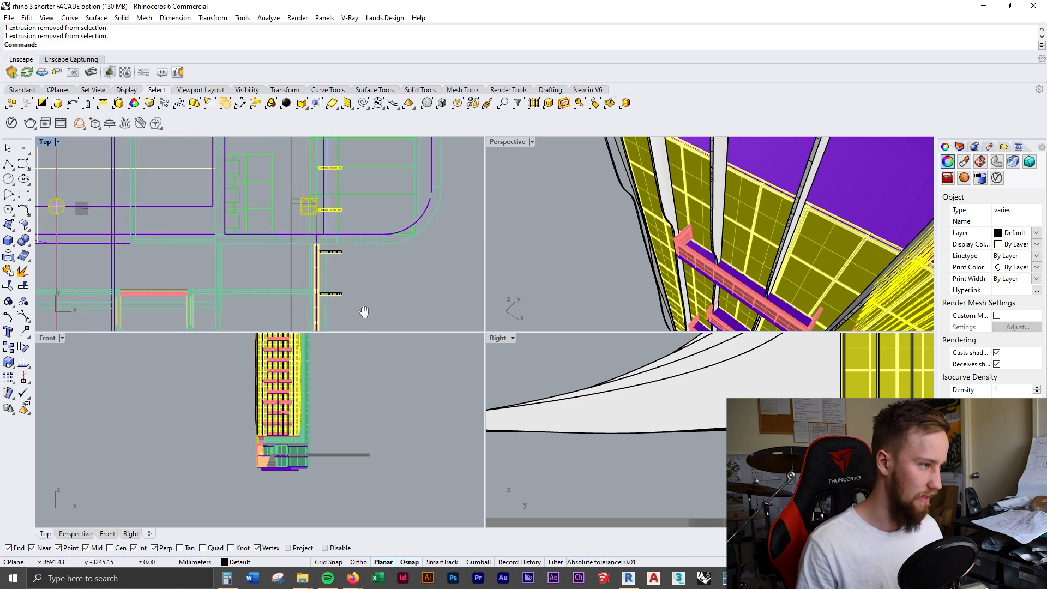
{"action": "right_click_drag", "start_coordinate": [375, 271], "coordinate": [384, 202]}
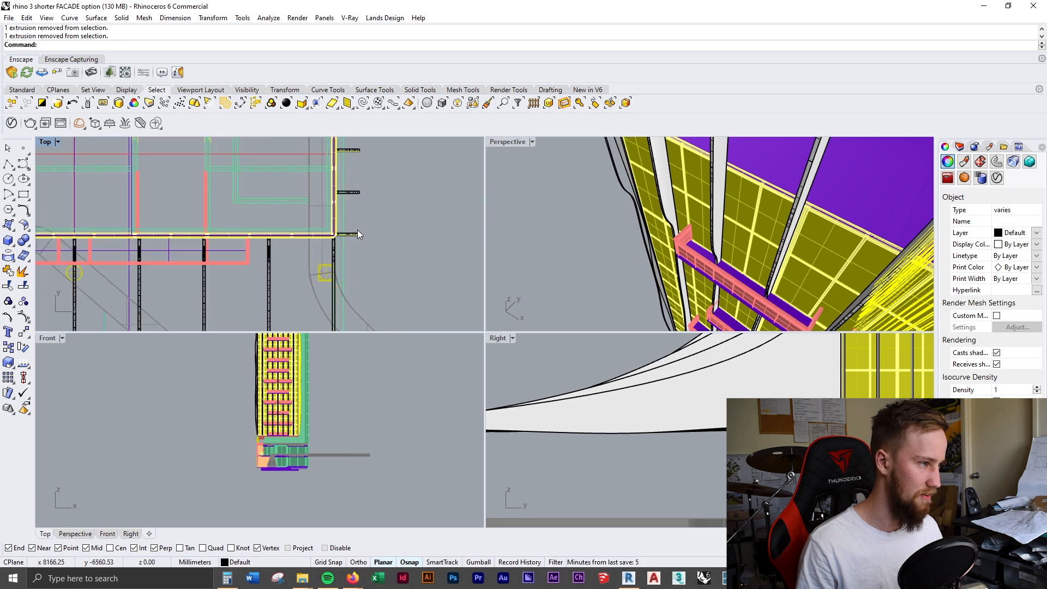
{"action": "scroll", "coordinate": [350, 234], "scroll_direction": "up", "scroll_amount": 15}
{"action": "key", "text": "Delete"}
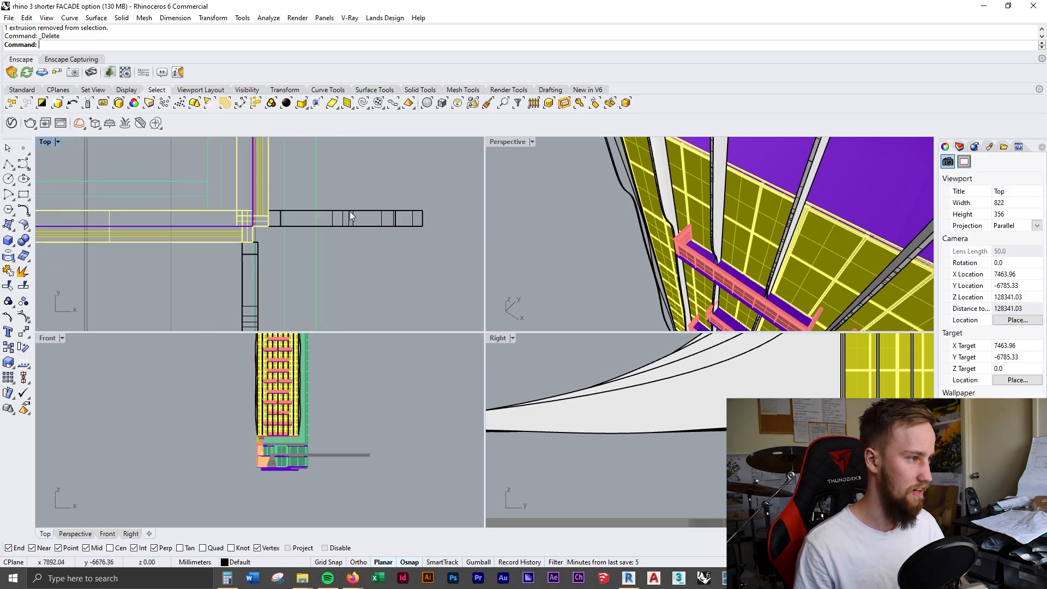
{"action": "scroll", "coordinate": [349, 211], "scroll_direction": "down", "scroll_amount": 5}
{"action": "left_click", "coordinate": [347, 253]}
{"action": "scroll", "coordinate": [348, 325], "scroll_direction": "down", "scroll_amount": 2}
{"action": "left_click", "coordinate": [346, 320]}
{"action": "left_click", "coordinate": [348, 267]}
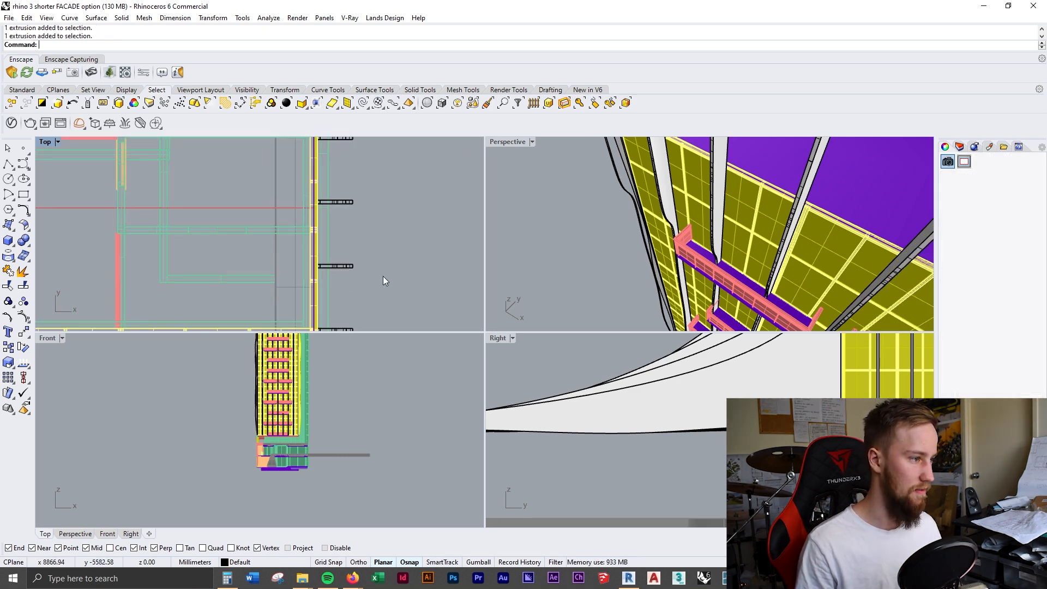
Start the Enscape live render and examine the fins on all sides of the tower, at the corners and at roof level
{"action": "right_click_drag", "start_coordinate": [675, 223], "coordinate": [655, 217]}
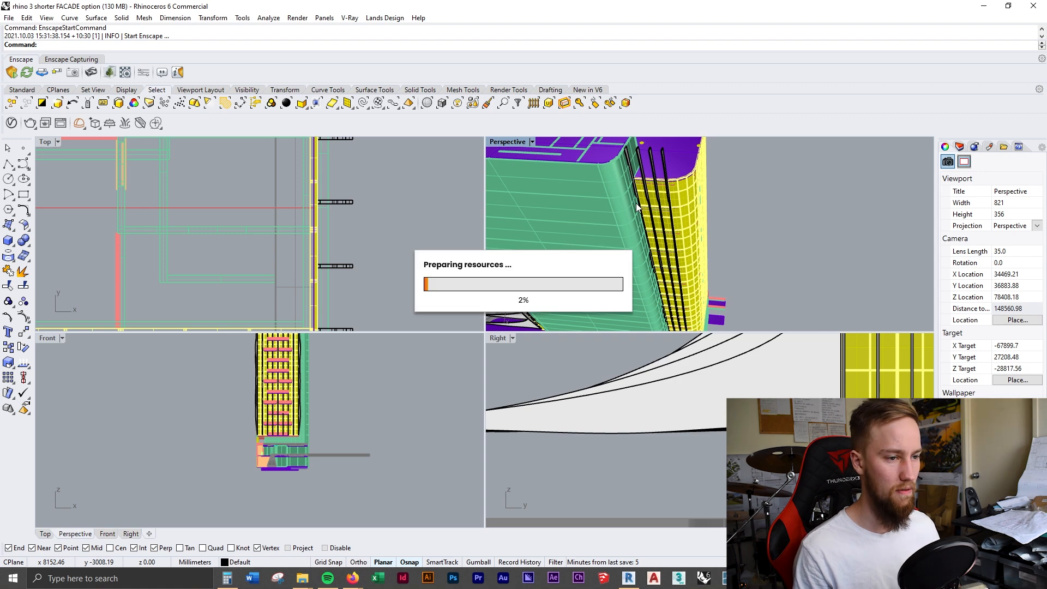
{"action": "key", "text": "a"}
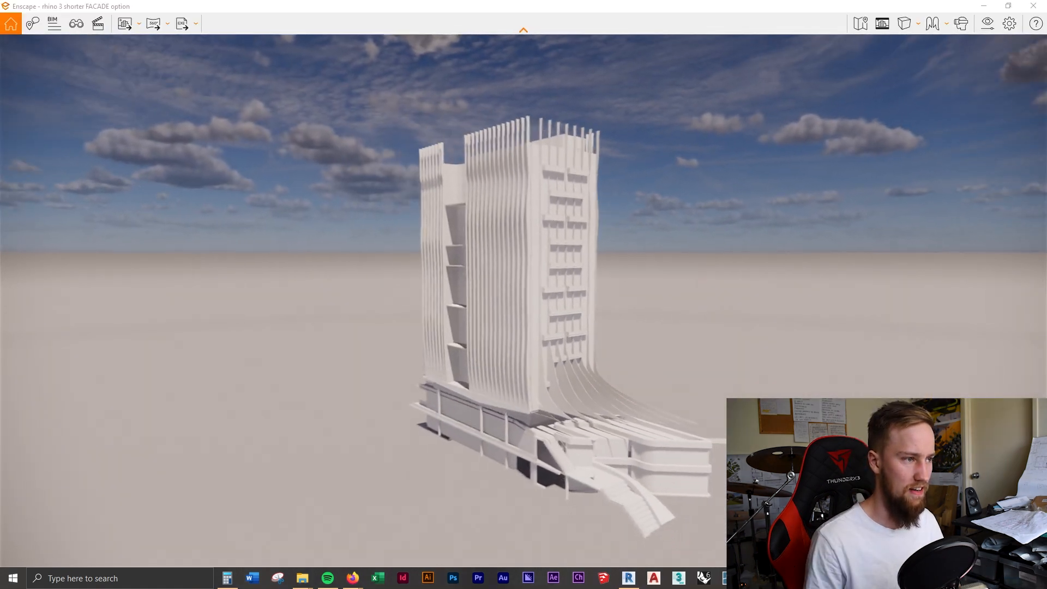
{"action": "key", "text": "d"}
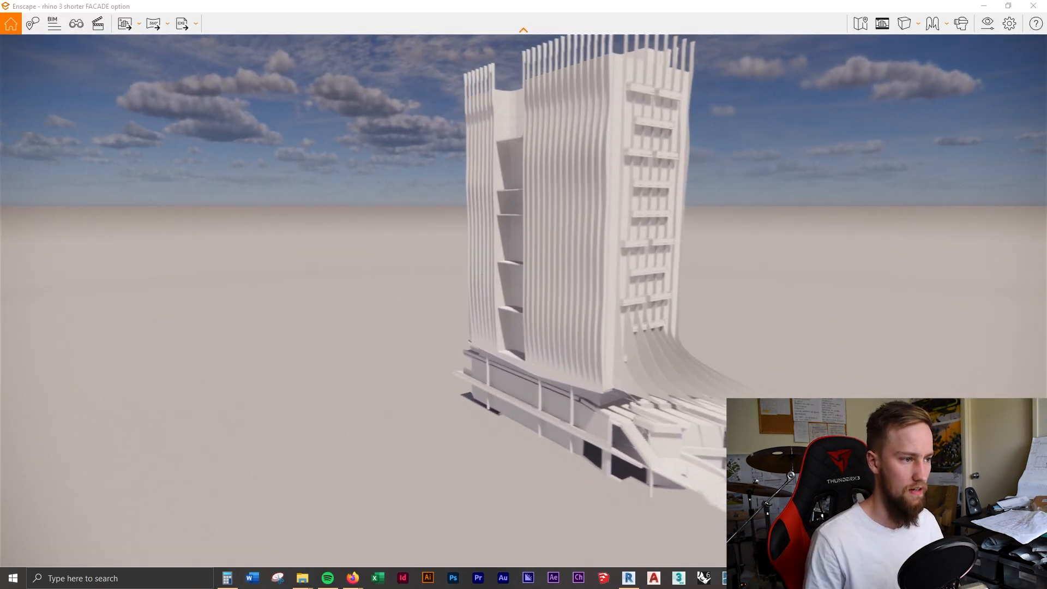
{"action": "key", "text": "d"}
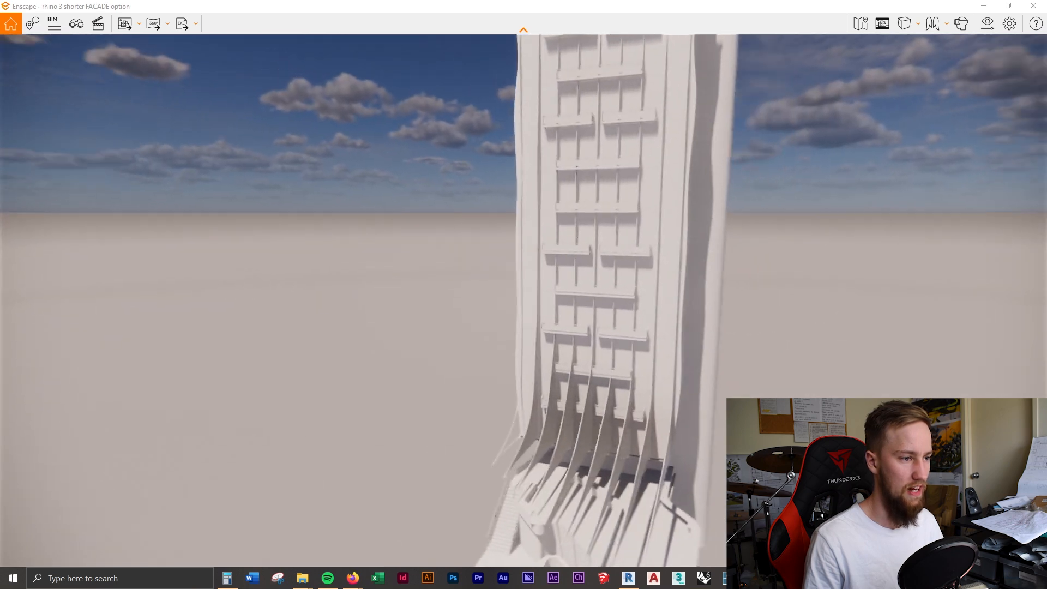
{"action": "key", "text": "a"}
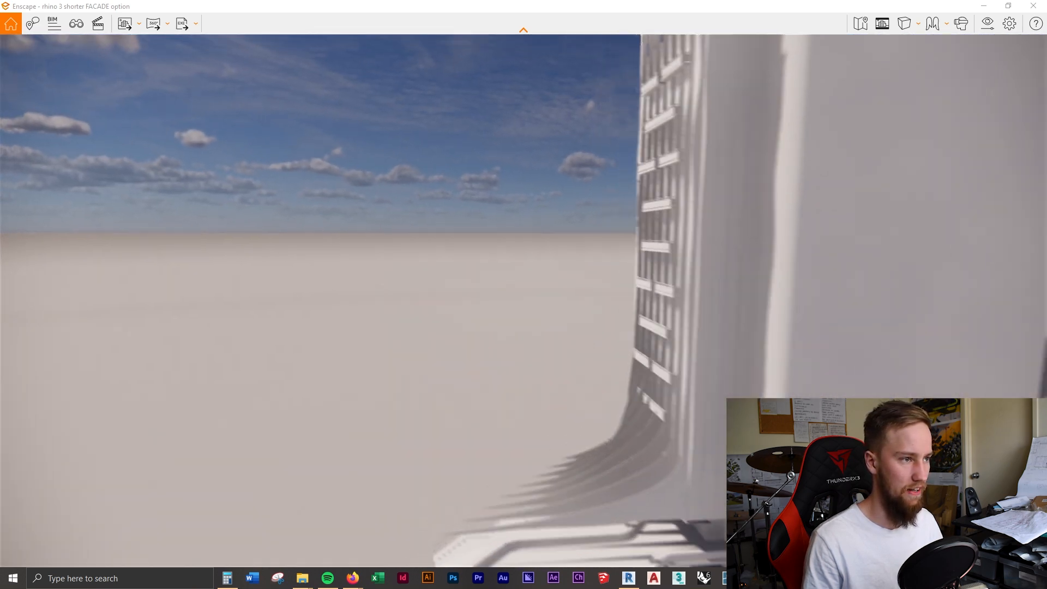
{"action": "key", "text": "w"}
{"action": "key", "text": "s"}
{"action": "key", "text": "d"}
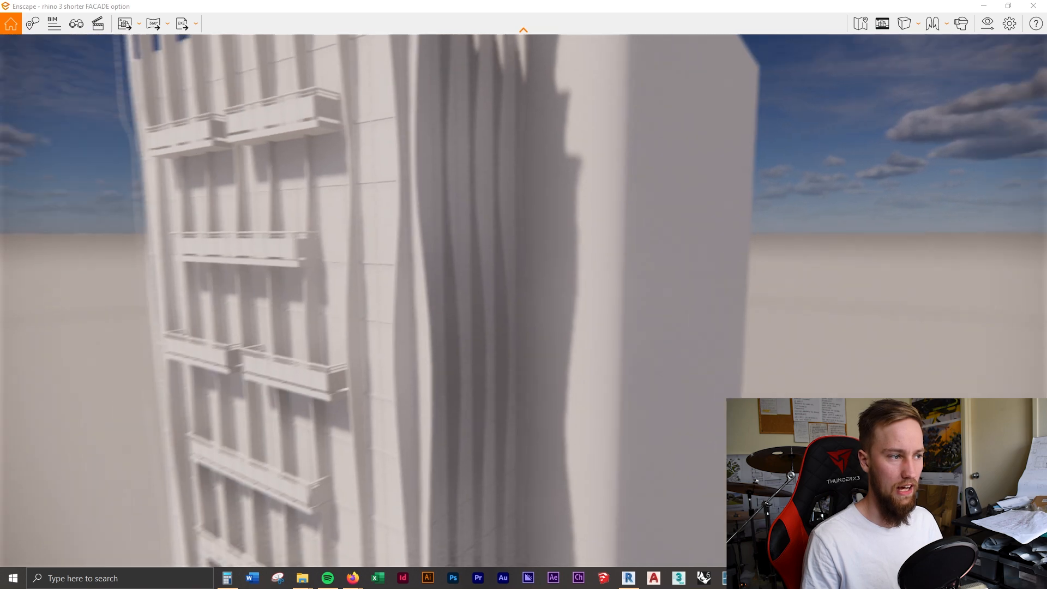
{"action": "key", "text": "e"}
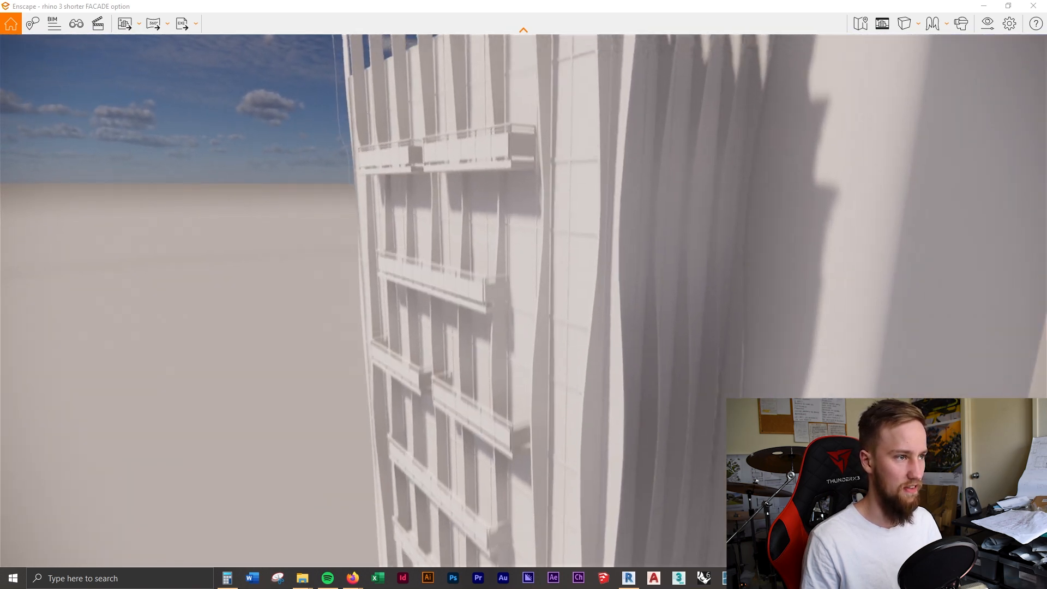
{"action": "key", "text": "w"}
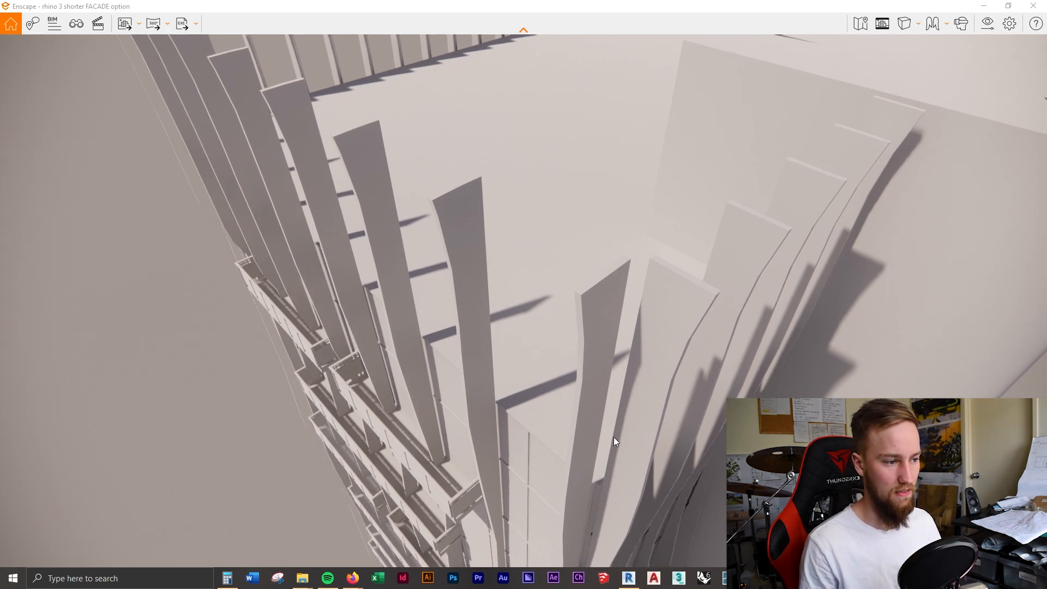
{"action": "key", "text": "a"}
{"action": "left_click_drag", "start_coordinate": [524, 294], "coordinate": [627, 208]}
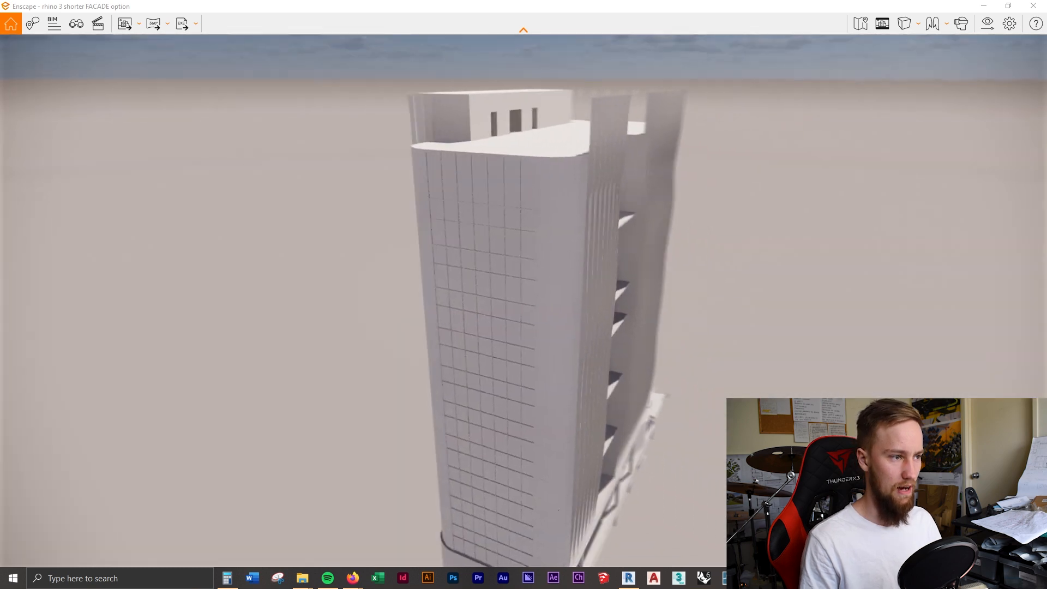
{"action": "right_click_drag", "start_coordinate": [523, 295], "coordinate": [780, 278]}
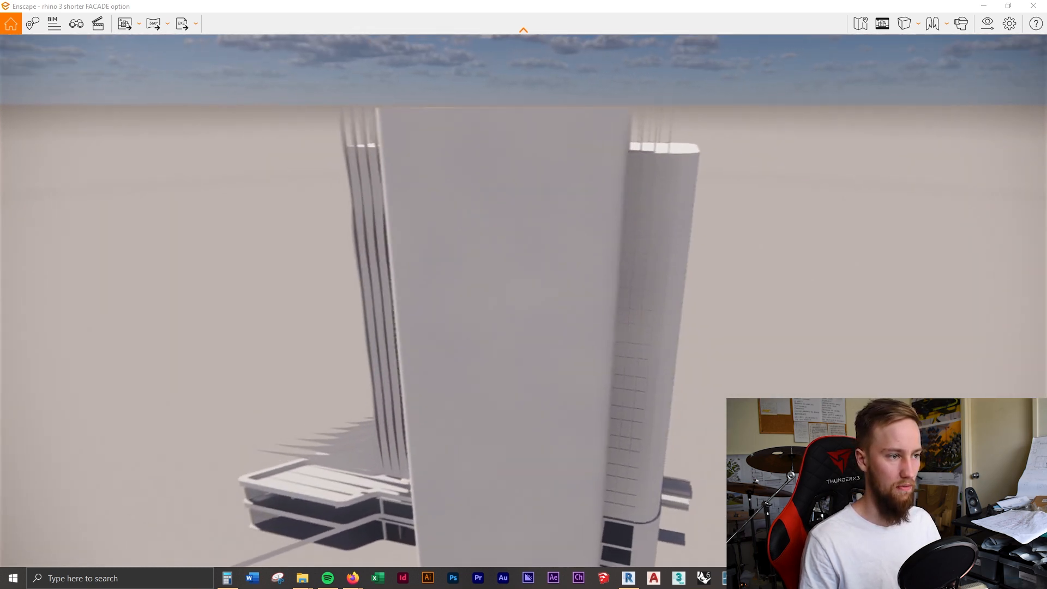
Copy 14 extruded fins from the long facade, without their curves, to the empty area beyond the tower's short end
{"action": "scroll", "coordinate": [296, 198], "scroll_direction": "up", "scroll_amount": 4}
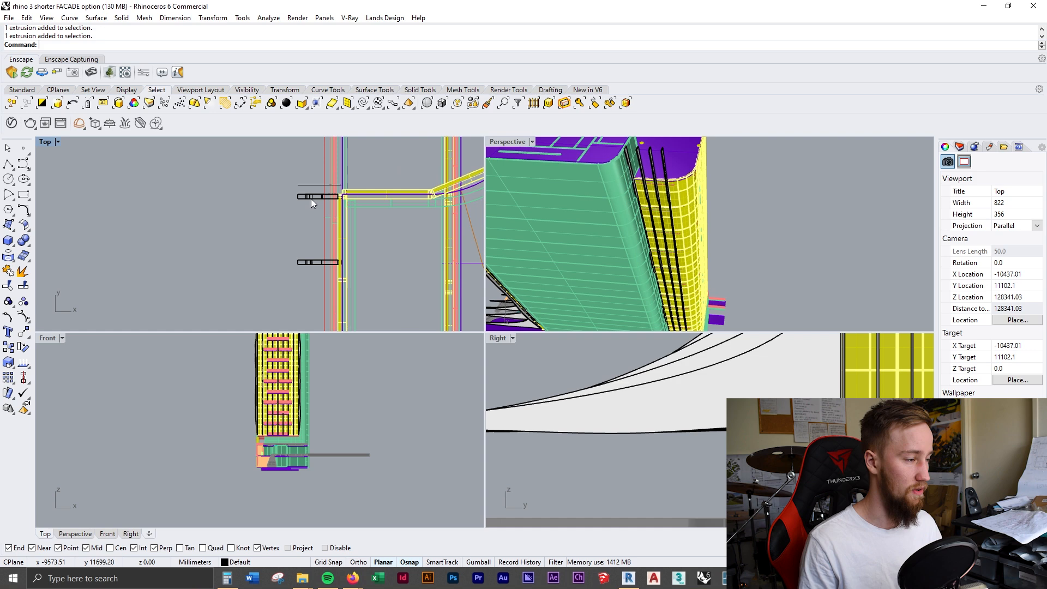
{"action": "left_click", "coordinate": [310, 199]}
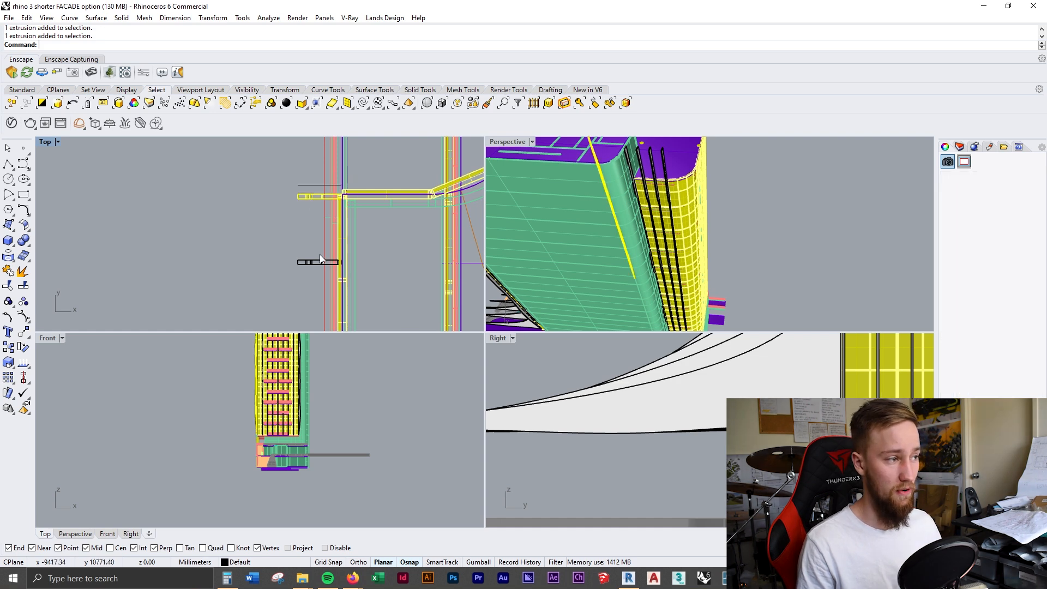
{"action": "scroll", "coordinate": [327, 274], "scroll_direction": "down", "scroll_amount": 1}
{"action": "right_click_drag", "start_coordinate": [317, 315], "coordinate": [323, 224]}
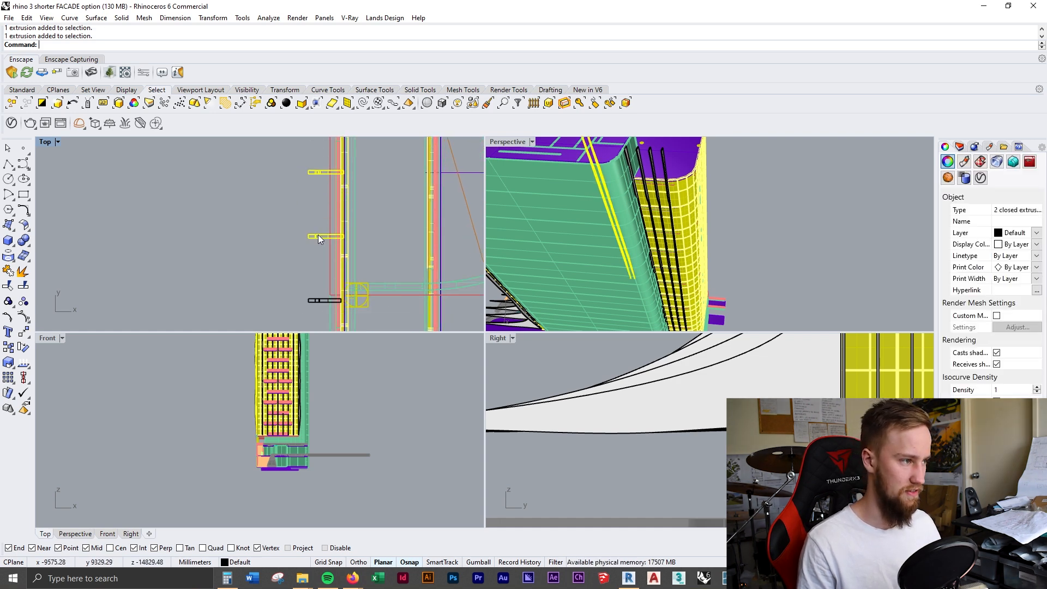
{"action": "left_click", "coordinate": [312, 300], "text": "shift"}
{"action": "right_click_drag", "start_coordinate": [345, 295], "coordinate": [360, 197]}
{"action": "left_click", "coordinate": [332, 266], "text": "shift"}
{"action": "left_click", "coordinate": [336, 329], "text": "shift"}
{"action": "right_click_drag", "start_coordinate": [340, 327], "coordinate": [359, 161]}
{"action": "left_click", "coordinate": [356, 228], "text": "shift"}
{"action": "left_click", "coordinate": [356, 293], "text": "shift"}
{"action": "right_click_drag", "start_coordinate": [371, 328], "coordinate": [370, 224]}
{"action": "left_click", "coordinate": [354, 251], "text": "shift"}
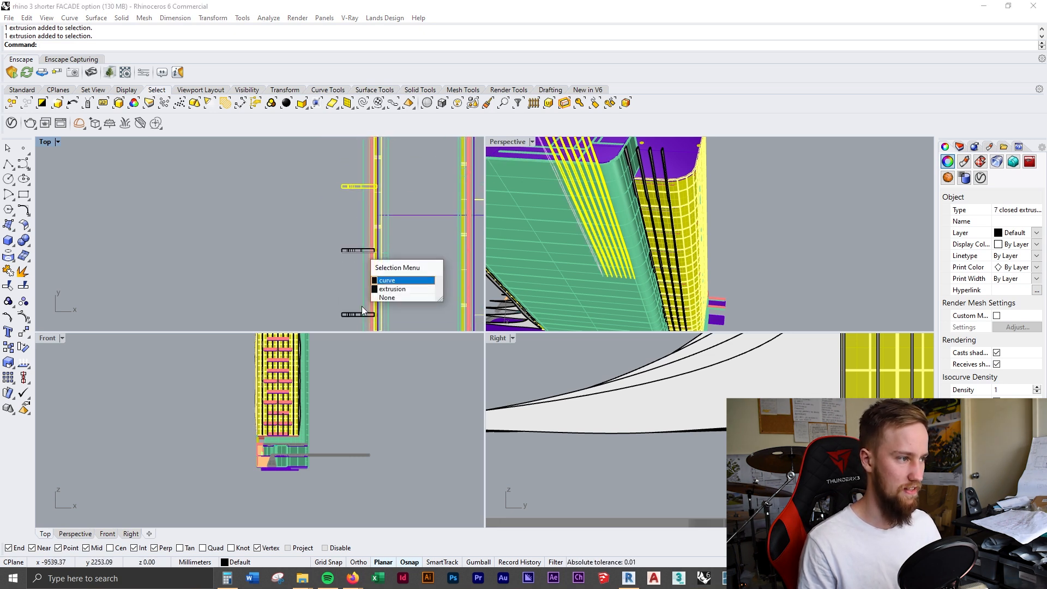
{"action": "left_click", "coordinate": [400, 290]}
{"action": "left_click", "coordinate": [347, 313], "text": "shift"}
{"action": "right_click_drag", "start_coordinate": [404, 318], "coordinate": [414, 200]}
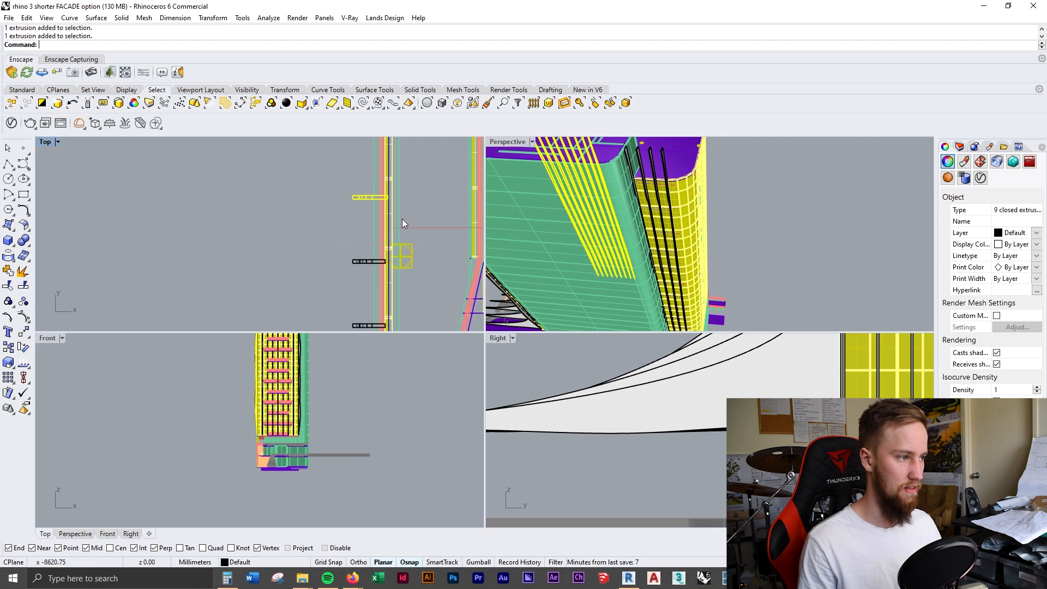
{"action": "left_click", "coordinate": [365, 325], "text": "shift"}
{"action": "right_click_drag", "start_coordinate": [371, 319], "coordinate": [393, 222]}
{"action": "left_click", "coordinate": [382, 291], "text": "shift"}
{"action": "scroll", "coordinate": [337, 210], "scroll_direction": "down", "scroll_amount": 14}
{"action": "scroll", "coordinate": [329, 240], "scroll_direction": "up", "scroll_amount": 6}
{"action": "left_click", "coordinate": [329, 264], "text": "shift"}
{"action": "left_click", "coordinate": [331, 285], "text": "shift"}
{"action": "scroll", "coordinate": [373, 203], "scroll_direction": "down", "scroll_amount": 6}
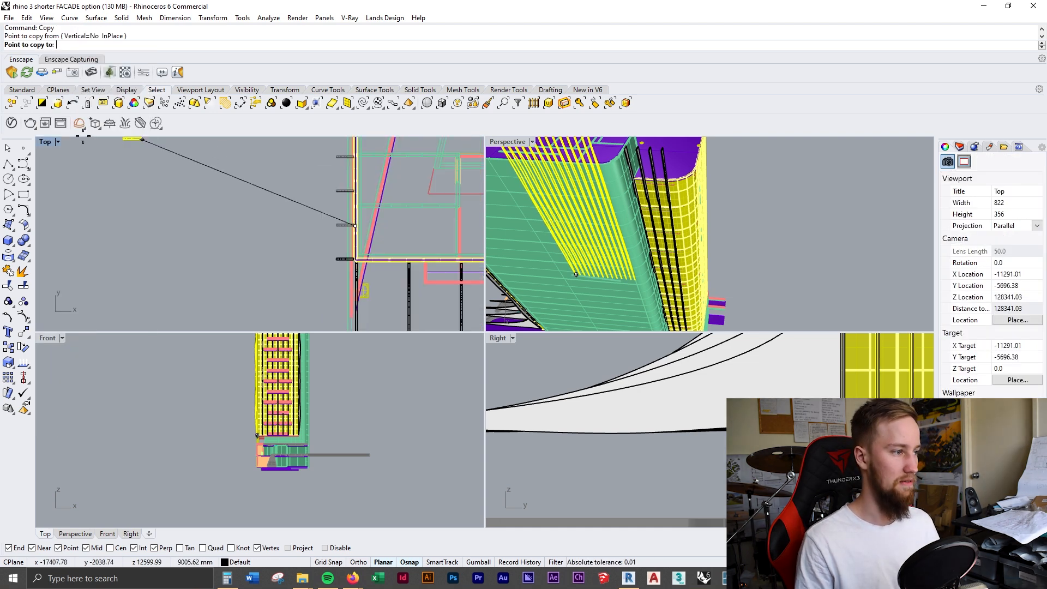
{"action": "double_click", "coordinate": [48, 146]}
{"action": "scroll", "coordinate": [594, 344], "scroll_direction": "down", "scroll_amount": 5}
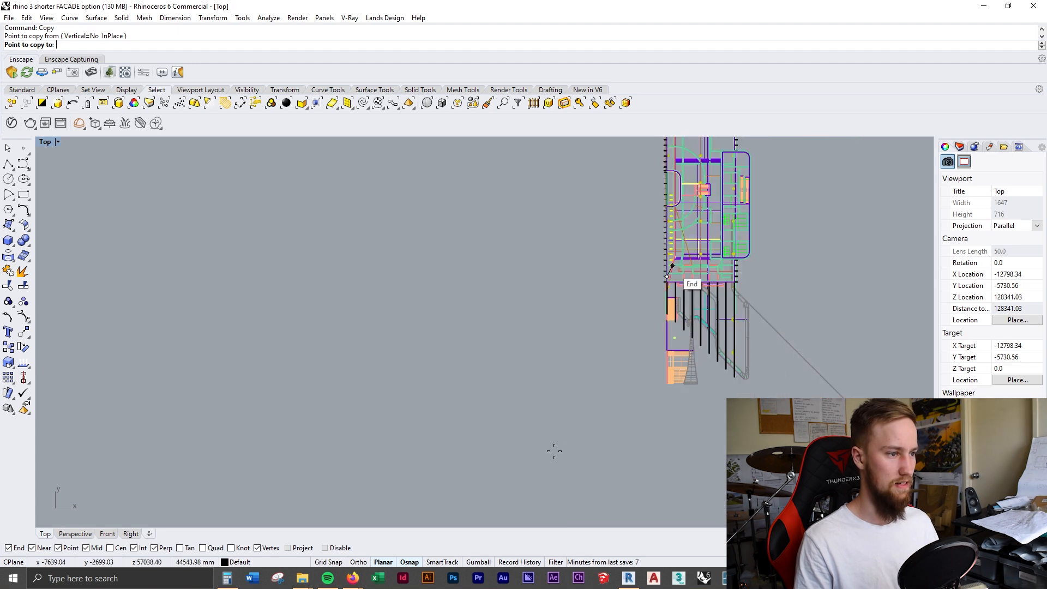
{"action": "left_click", "coordinate": [453, 362]}
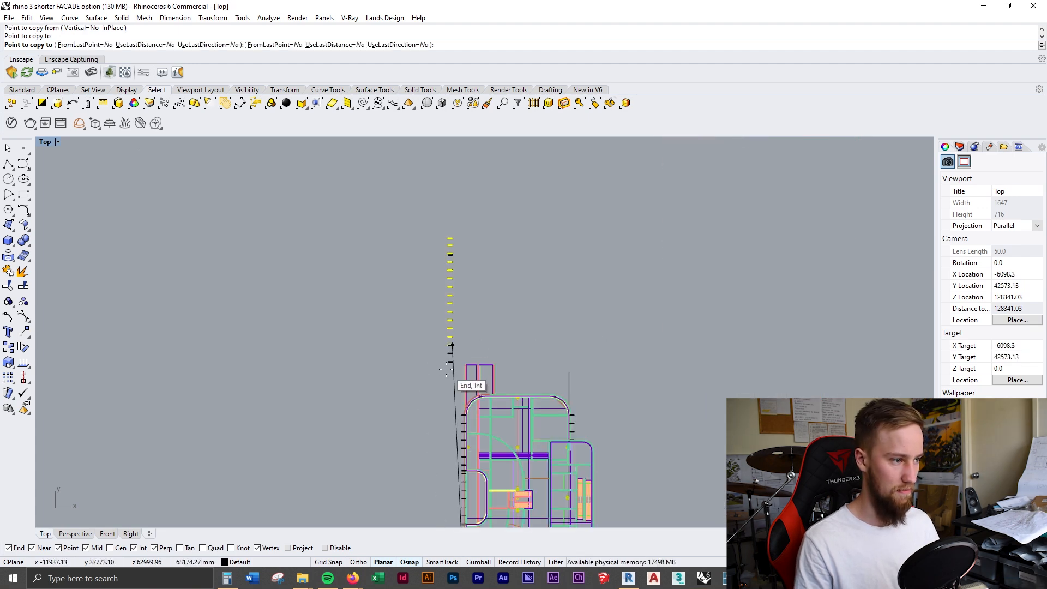
{"action": "key", "text": "Return"}
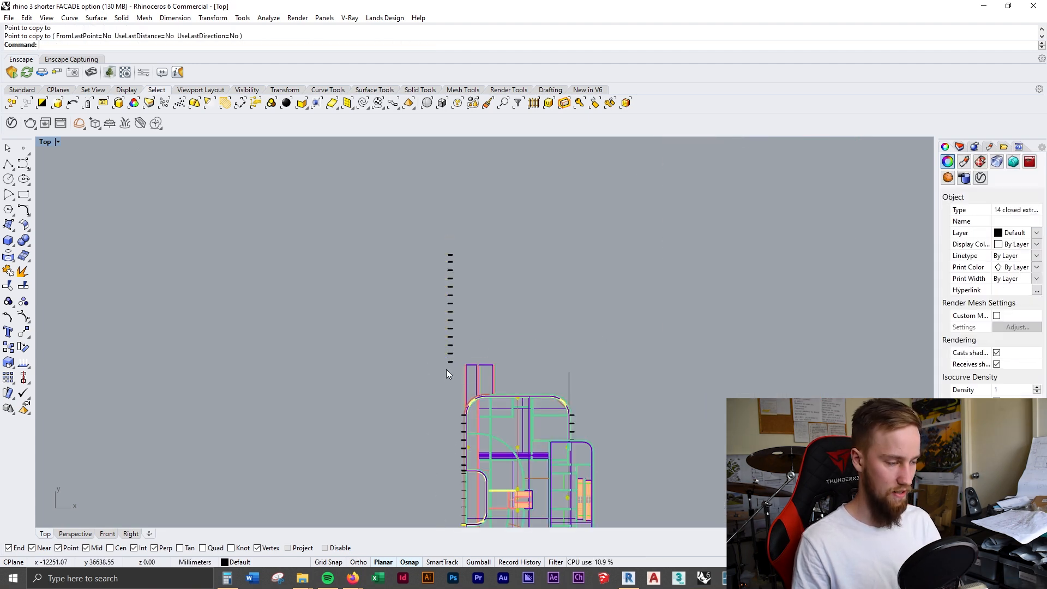
Select the copied fins and rotate them 90 degrees so the row runs parallel to the short facade
{"action": "left_click_drag", "start_coordinate": [431, 234], "coordinate": [457, 377]}
{"action": "left_click", "coordinate": [74, 103]}
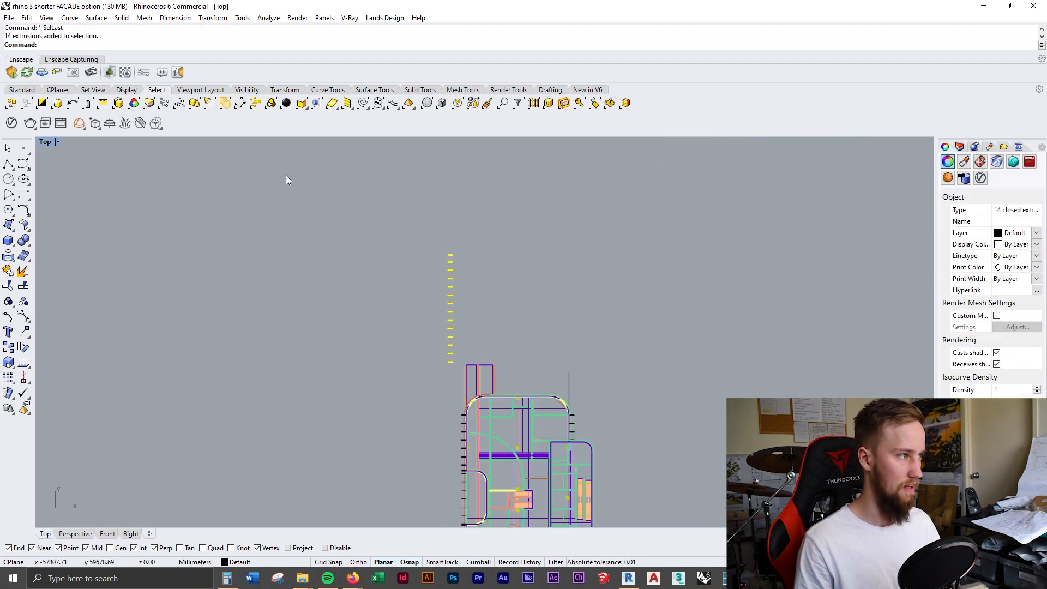
{"action": "type", "text": "Rotate"}
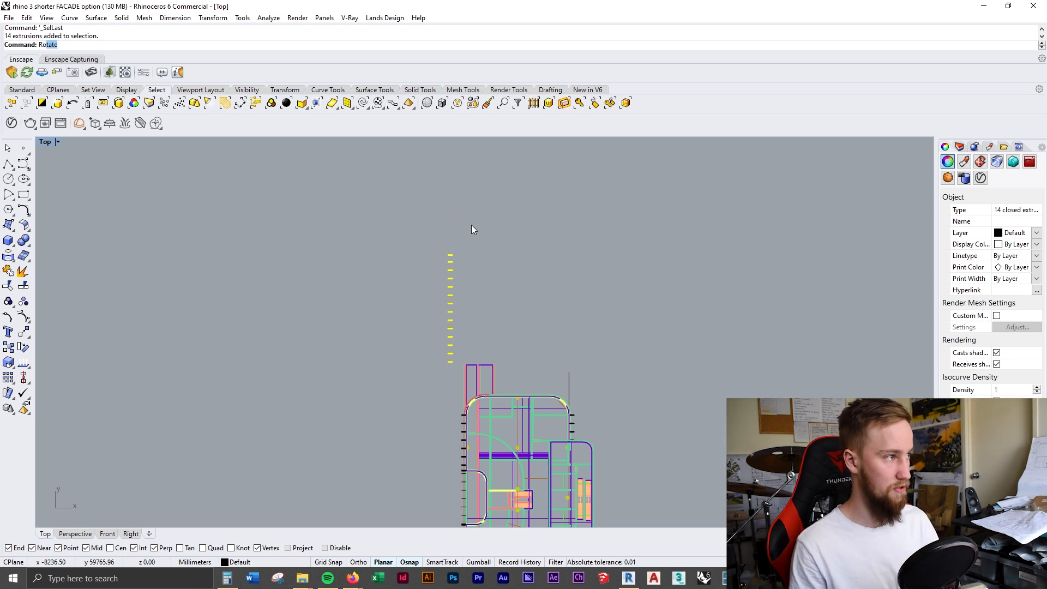
{"action": "key", "text": "Return"}
{"action": "left_click", "coordinate": [476, 282]}
{"action": "left_click", "coordinate": [476, 219]}
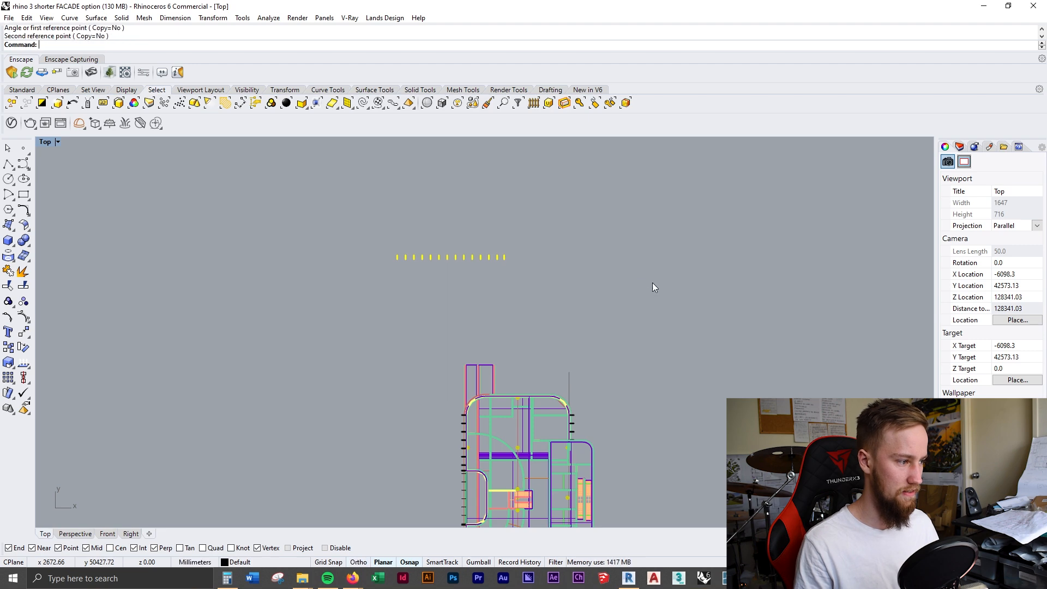
{"action": "left_click", "coordinate": [654, 287]}
Align the rotated fins with the Bottom option to the outer edge of the short facade's glazing, and undo the extra alignment made after it
{"action": "type", "text": "A"}
{"action": "key", "text": "Return"}
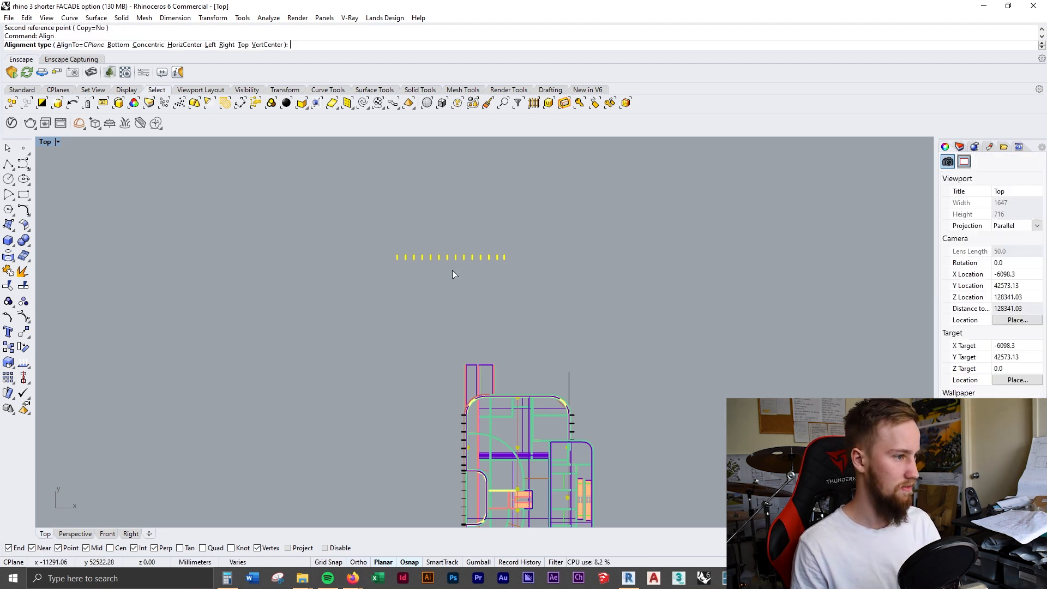
{"action": "scroll", "coordinate": [515, 401], "scroll_direction": "up", "scroll_amount": 5}
{"action": "scroll", "coordinate": [303, 217], "scroll_direction": "down", "scroll_amount": 12}
{"action": "right_click_drag", "start_coordinate": [339, 192], "coordinate": [392, 332]}
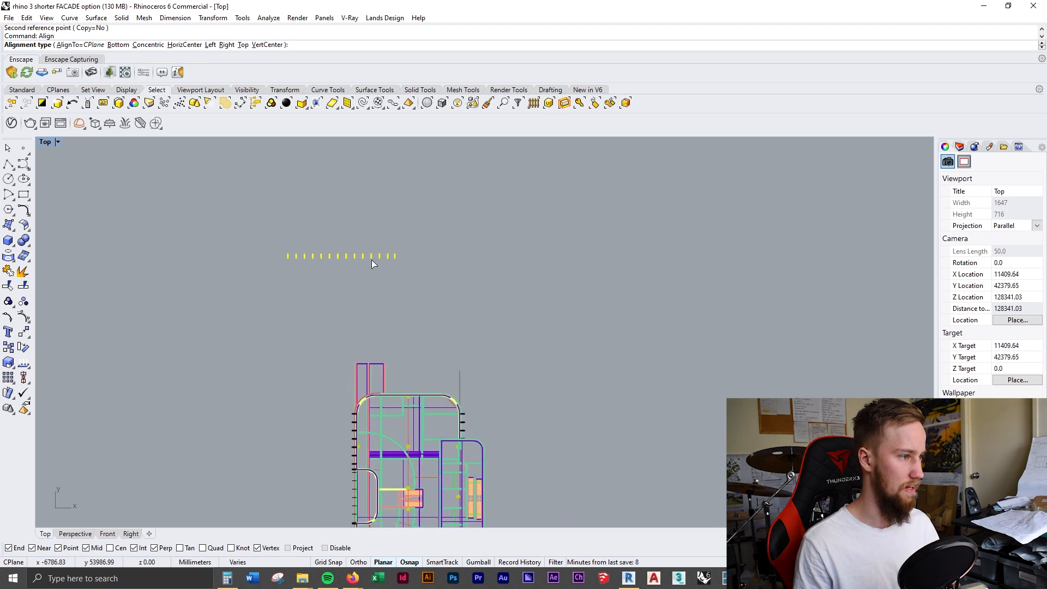
{"action": "left_click", "coordinate": [118, 44]}
{"action": "scroll", "coordinate": [401, 392], "scroll_direction": "up", "scroll_amount": 10}
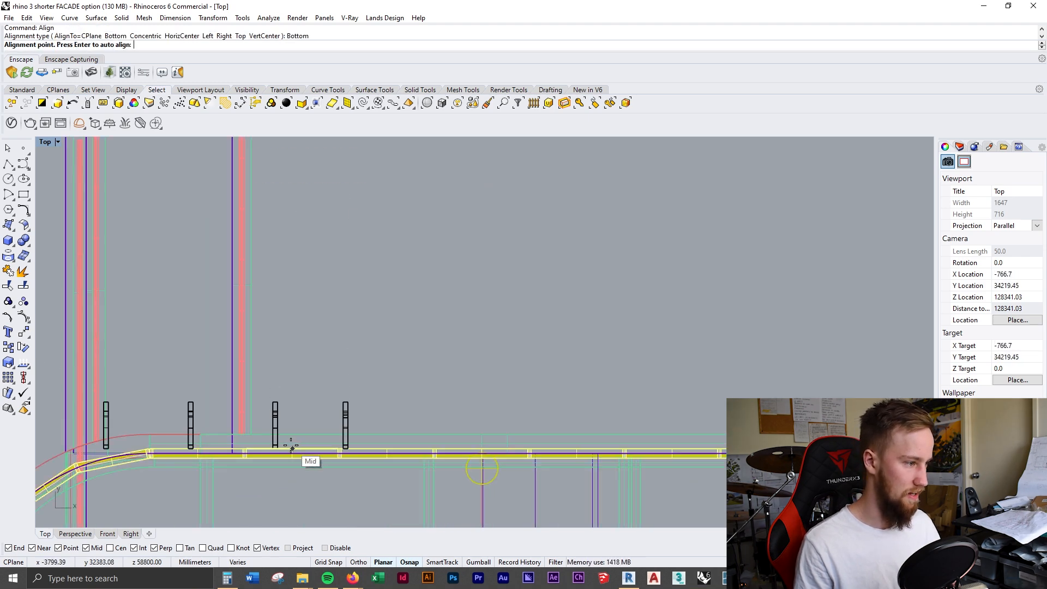
{"action": "key", "text": "ctrl+z"}
Group the rotated fins and align the group with the Right option to the end of the short facade's straight glazing
{"action": "scroll", "coordinate": [316, 434], "scroll_direction": "down", "scroll_amount": 8}
{"action": "type", "text": "Group"}
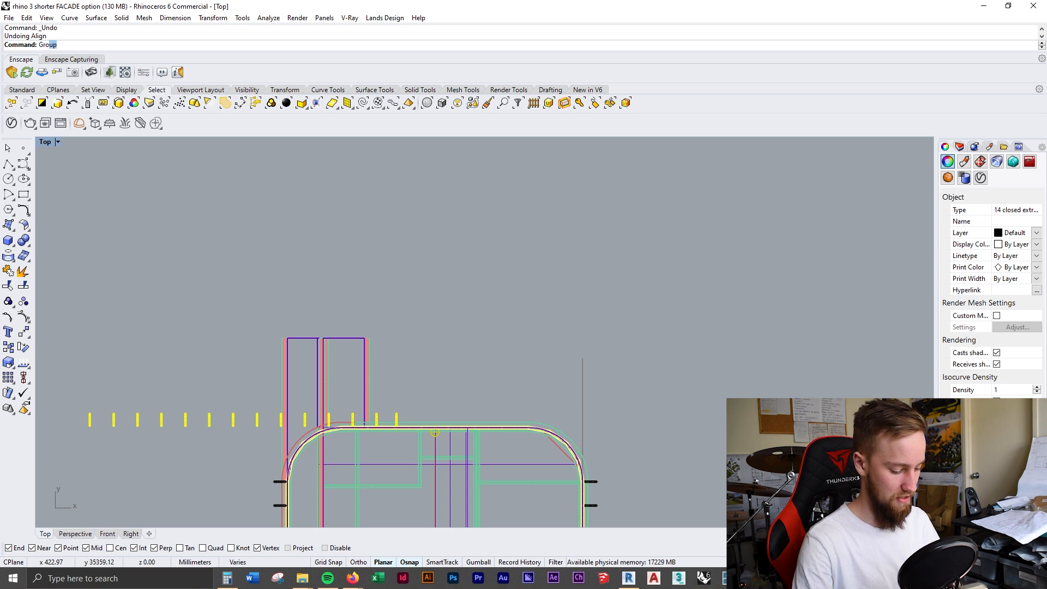
{"action": "key", "text": "Return"}
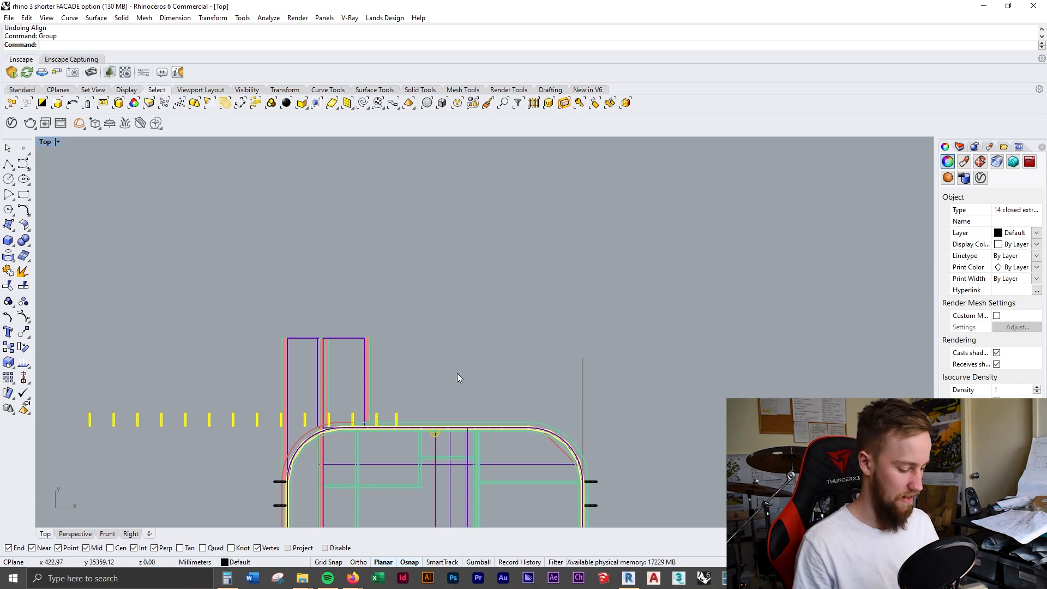
{"action": "key", "text": "Return"}
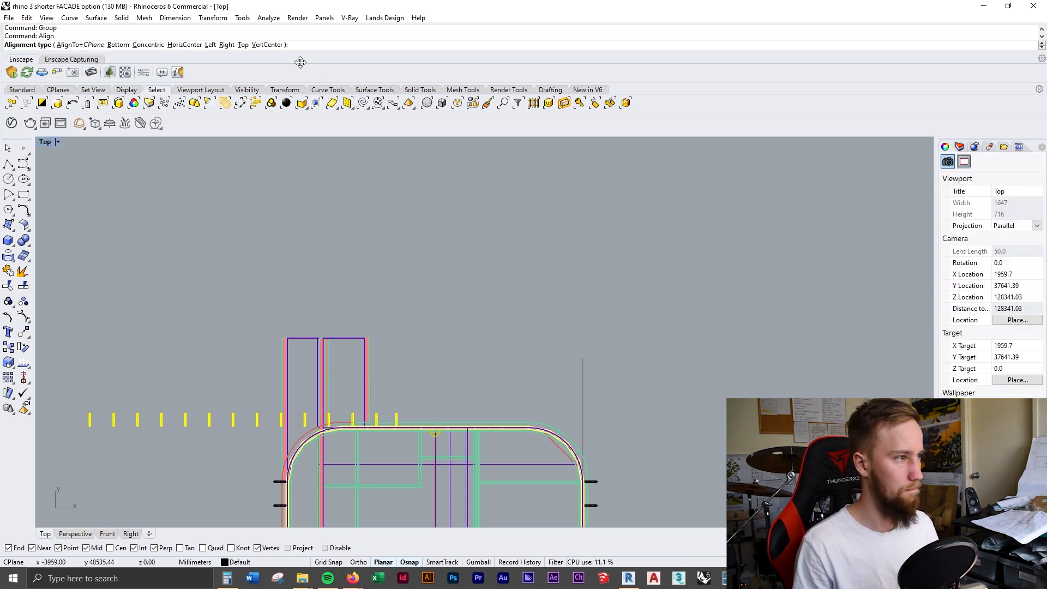
{"action": "left_click", "coordinate": [226, 45]}
{"action": "scroll", "coordinate": [527, 433], "scroll_direction": "up", "scroll_amount": 2}
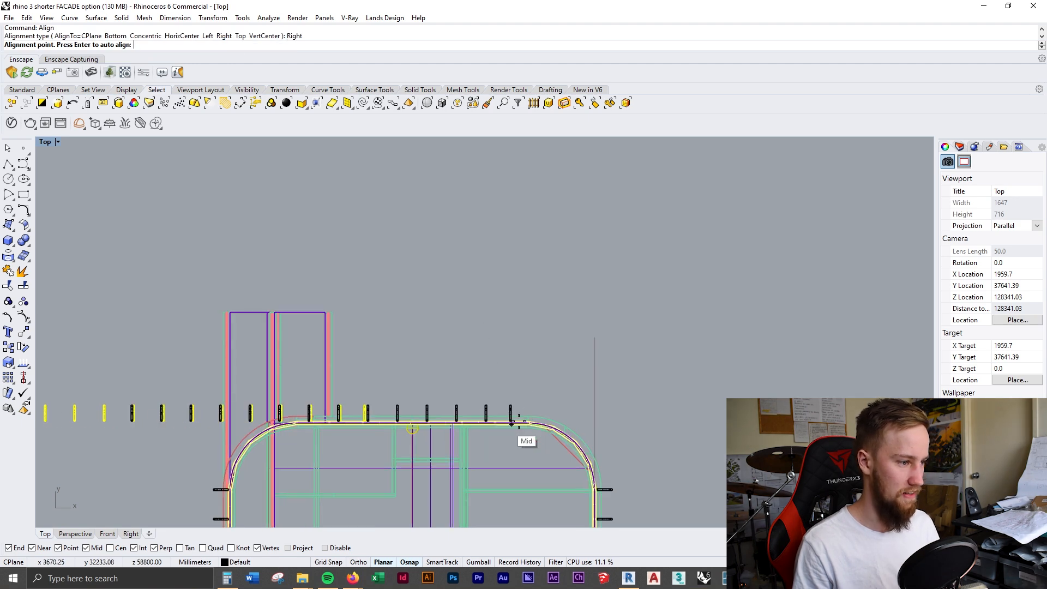
{"action": "scroll", "coordinate": [524, 419], "scroll_direction": "up", "scroll_amount": 20}
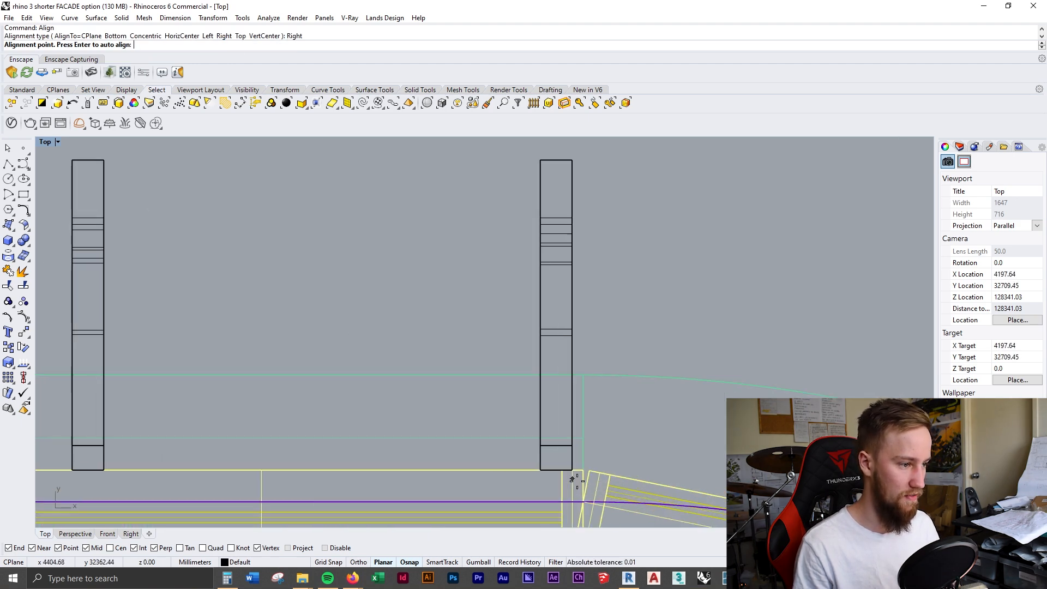
{"action": "left_click", "coordinate": [582, 482]}
{"action": "scroll", "coordinate": [502, 400], "scroll_direction": "down", "scroll_amount": 20}
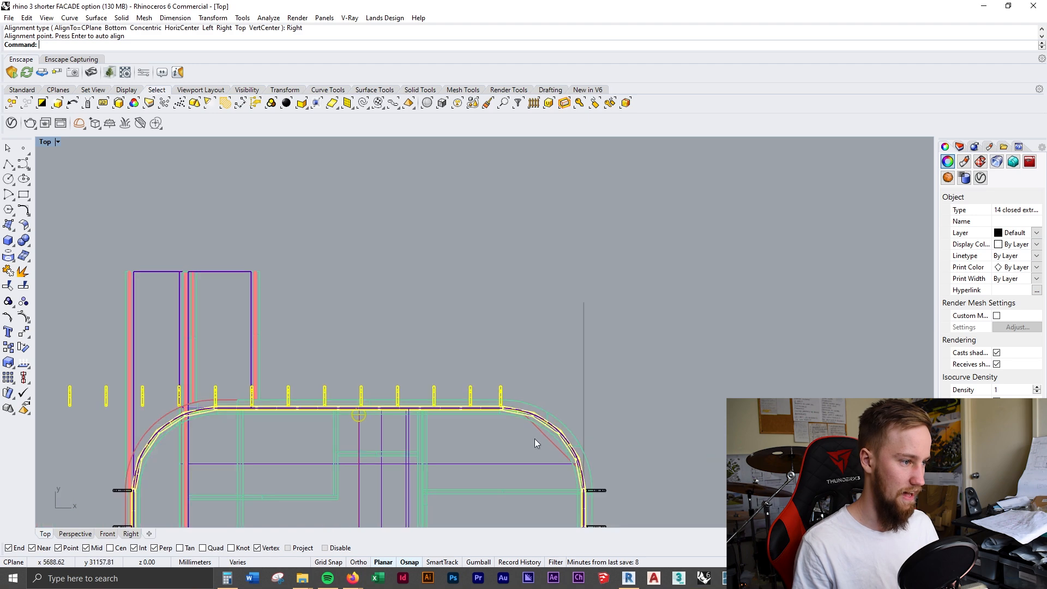
Ungroup the short-side fins and delete the four outermost ones at the end extending past the rounded corner
{"action": "scroll", "coordinate": [286, 355], "scroll_direction": "up", "scroll_amount": 2}
{"action": "right_click_drag", "start_coordinate": [287, 355], "coordinate": [314, 343]}
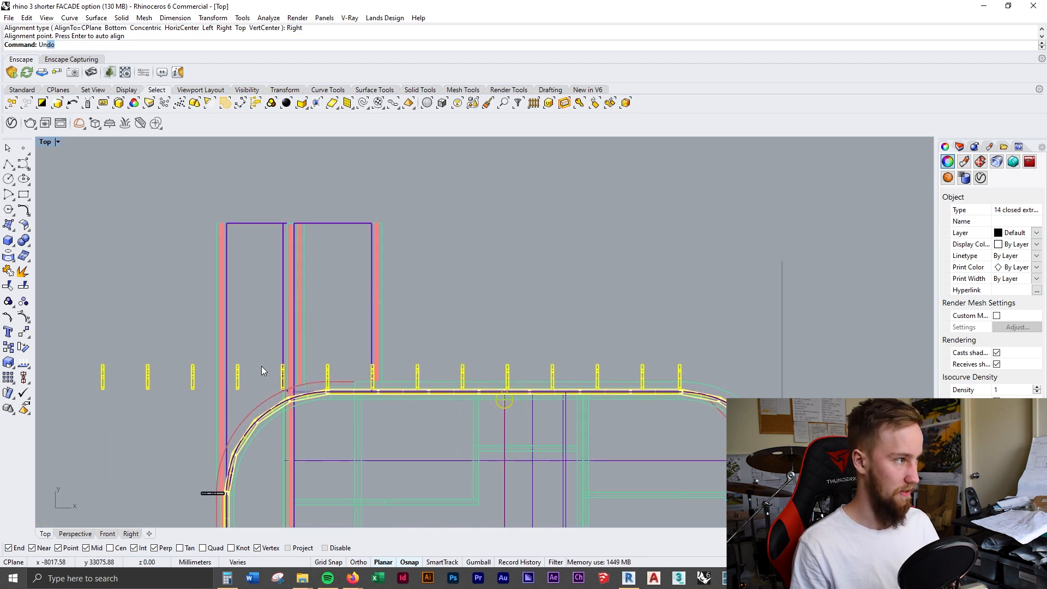
{"action": "type", "text": "group"}
{"action": "key", "text": "Return"}
{"action": "left_click", "coordinate": [102, 376]}
{"action": "left_click", "coordinate": [146, 382], "text": "shift"}
{"action": "left_click", "coordinate": [192, 378], "text": "shift"}
{"action": "left_click", "coordinate": [236, 382], "text": "shift"}
{"action": "key", "text": "Delete"}
Select the outermost remaining short-side fin at the rounded corner and align it with the Bottom option to the first corner mullion's outer edge
{"action": "left_click", "coordinate": [281, 387]}
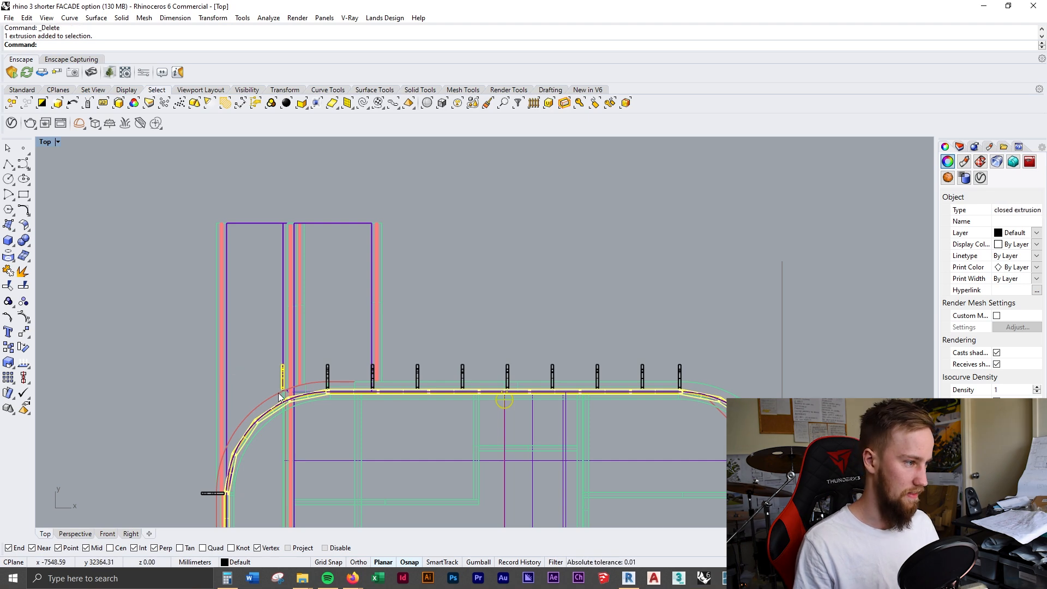
{"action": "scroll", "coordinate": [278, 391], "scroll_direction": "up", "scroll_amount": 10}
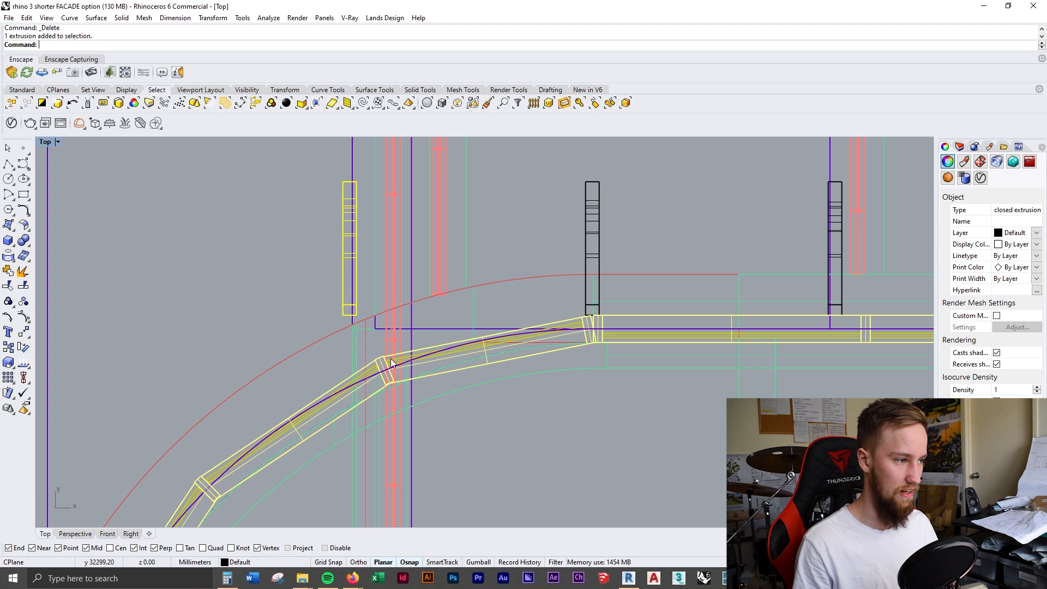
{"action": "scroll", "coordinate": [355, 292], "scroll_direction": "up", "scroll_amount": 4}
{"action": "left_click", "coordinate": [224, 102]}
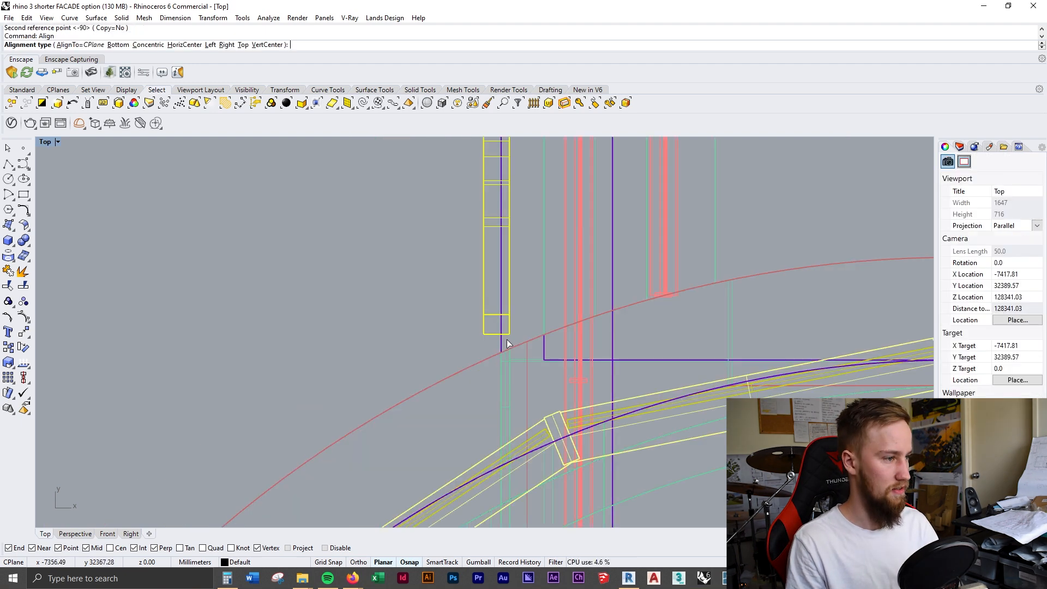
{"action": "left_click", "coordinate": [118, 45]}
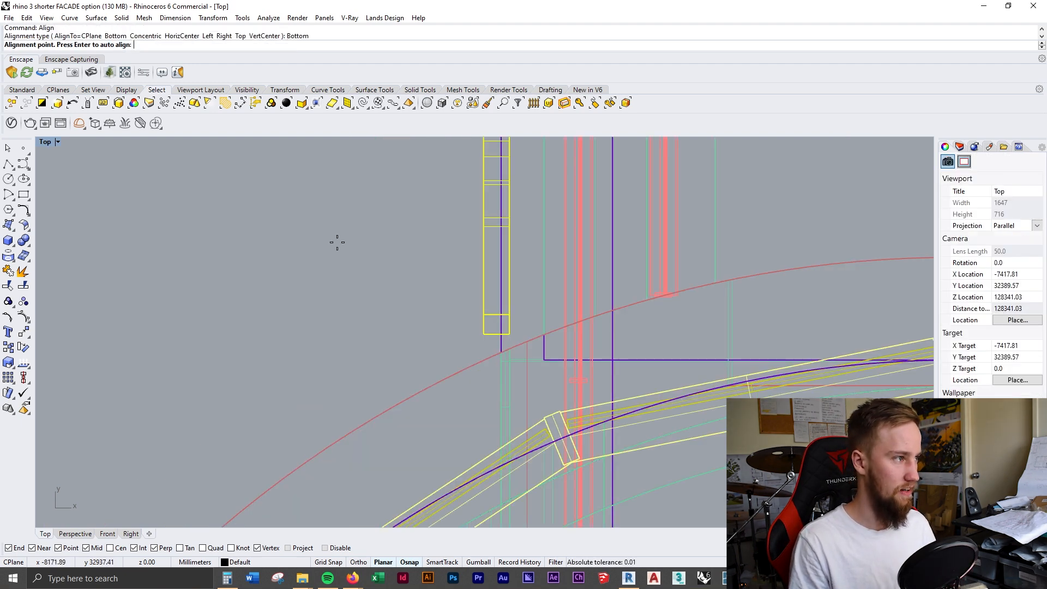
{"action": "left_click", "coordinate": [564, 418]}
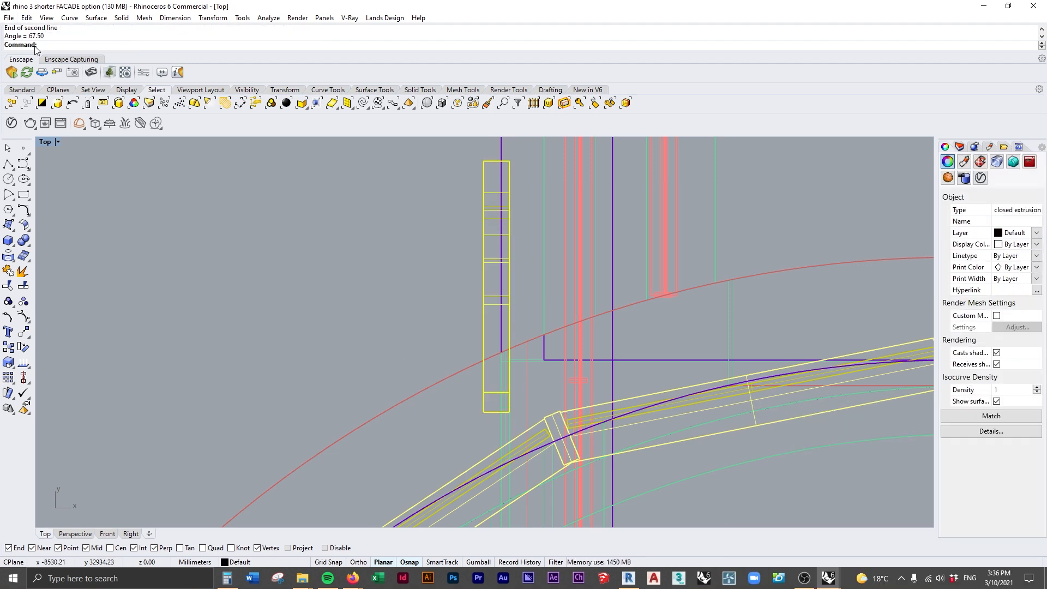
Rotate the corner fin 22.5 degrees about its lower corner, calculating the angle as 90 - 67.5 in Calculator
{"action": "key", "text": "Escape"}
{"action": "left_click", "coordinate": [494, 413]}
{"action": "key", "text": "Return"}
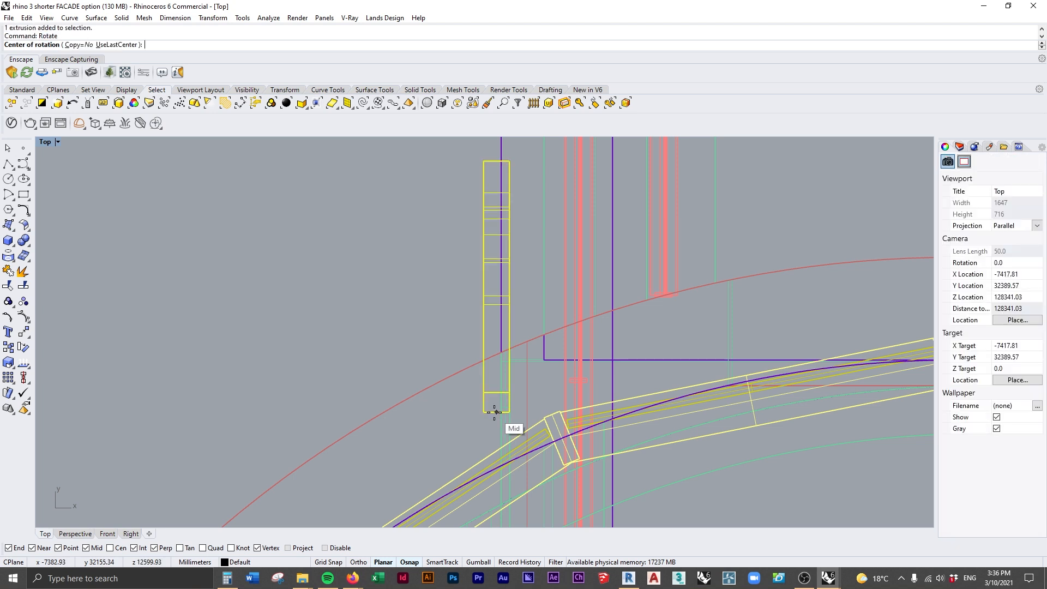
{"action": "left_click", "coordinate": [483, 412]}
{"action": "left_click", "coordinate": [484, 318]}
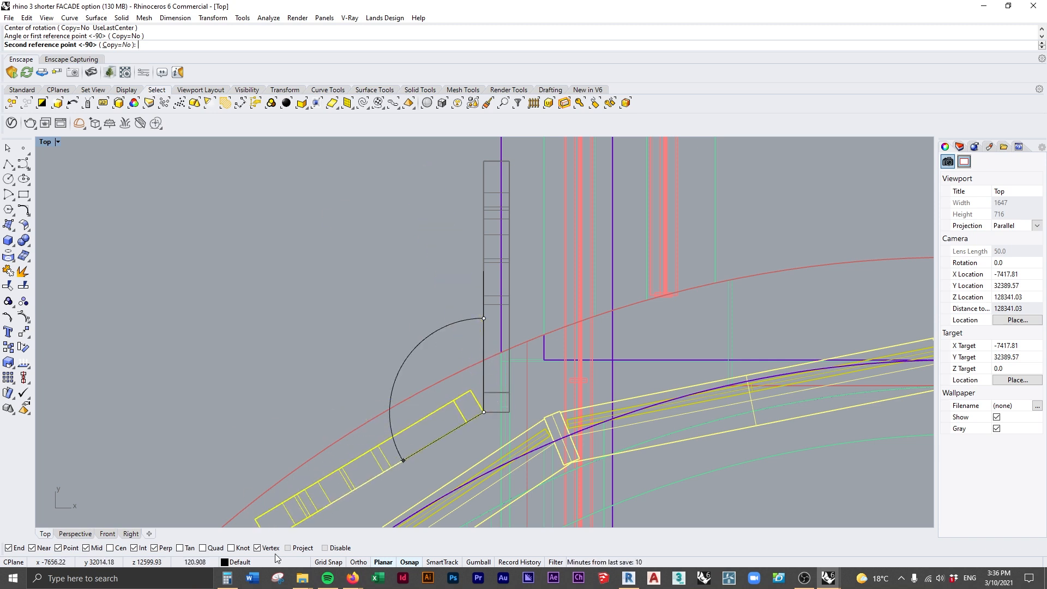
{"action": "left_click", "coordinate": [229, 578]}
{"action": "type", "text": "90 - "}
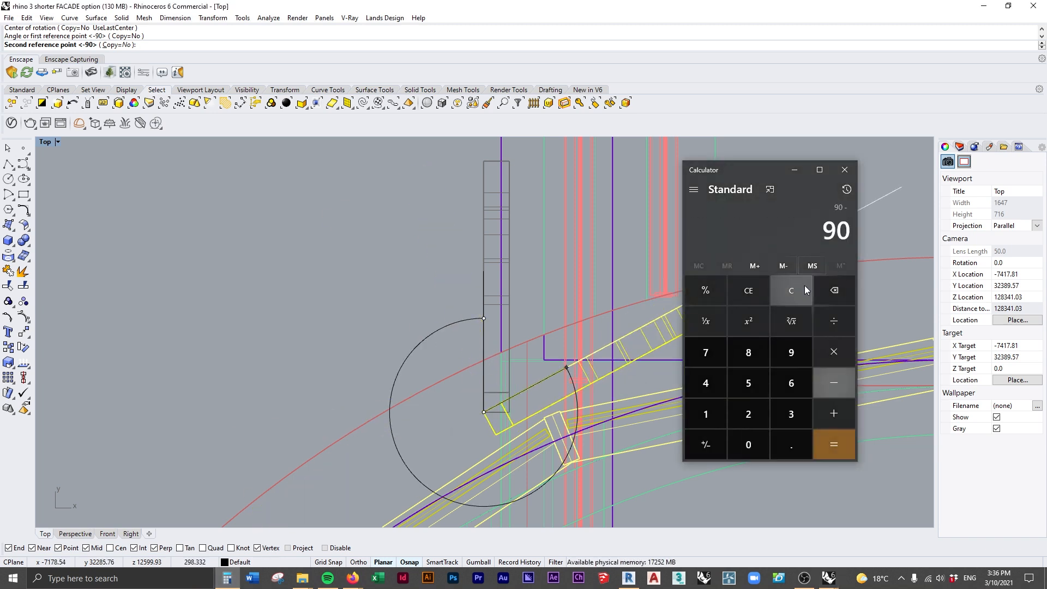
{"action": "type", "text": "67.5"}
{"action": "key", "text": "Return"}
{"action": "left_click", "coordinate": [736, 40]}
{"action": "type", "text": "22.5"}
{"action": "key", "text": "Return"}
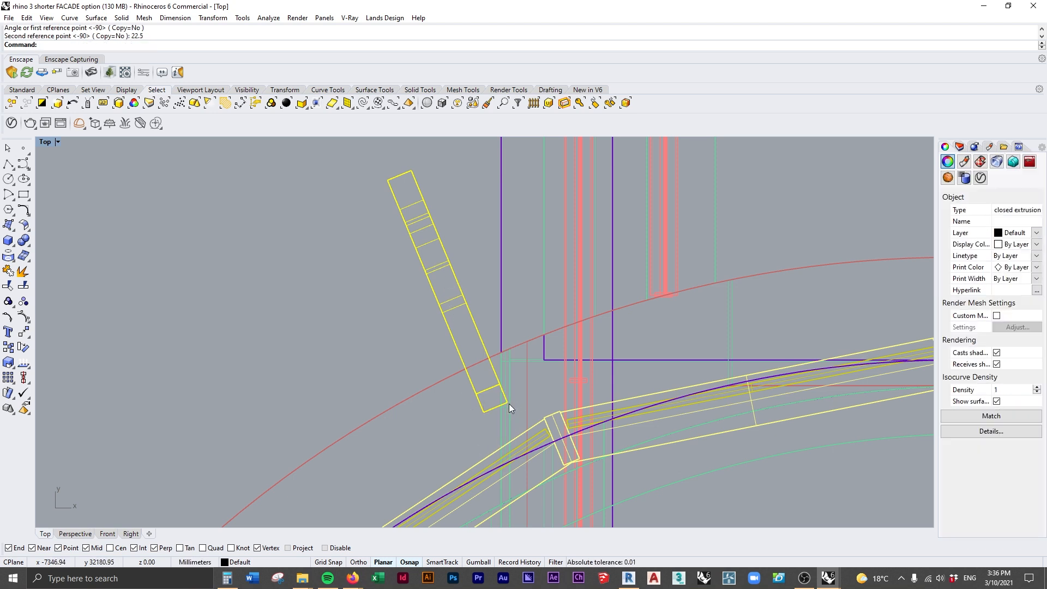
Align the rotated corner fin with the Right option and with the Bottom option to the outer corner of the mullion
{"action": "type", "text": "Align"}
{"action": "key", "text": "Return"}
{"action": "left_click", "coordinate": [226, 45]}
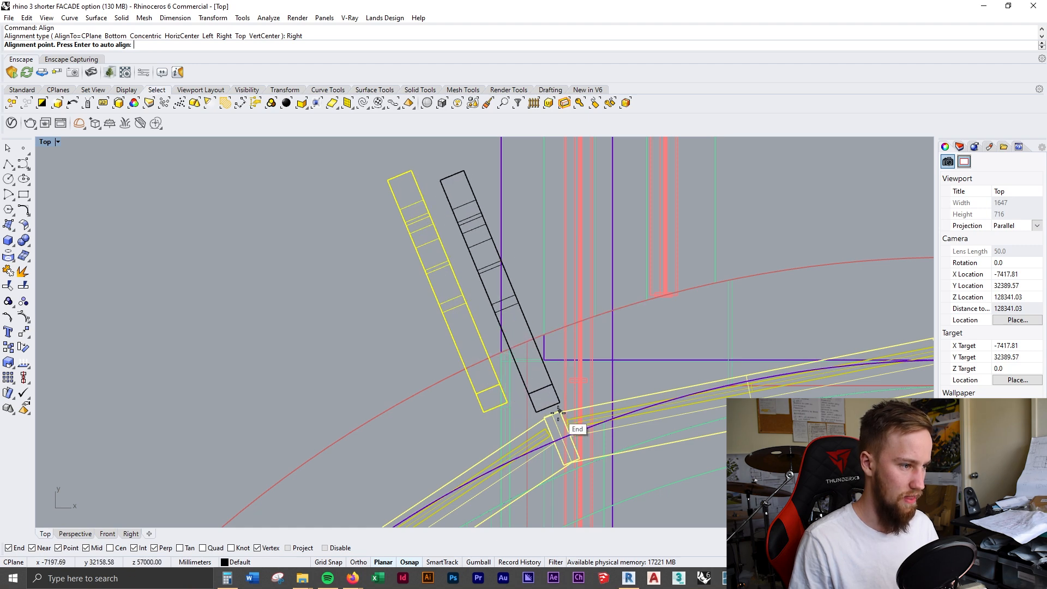
{"action": "scroll", "coordinate": [559, 410], "scroll_direction": "up", "scroll_amount": 2}
{"action": "scroll", "coordinate": [559, 410], "scroll_direction": "up", "scroll_amount": 3}
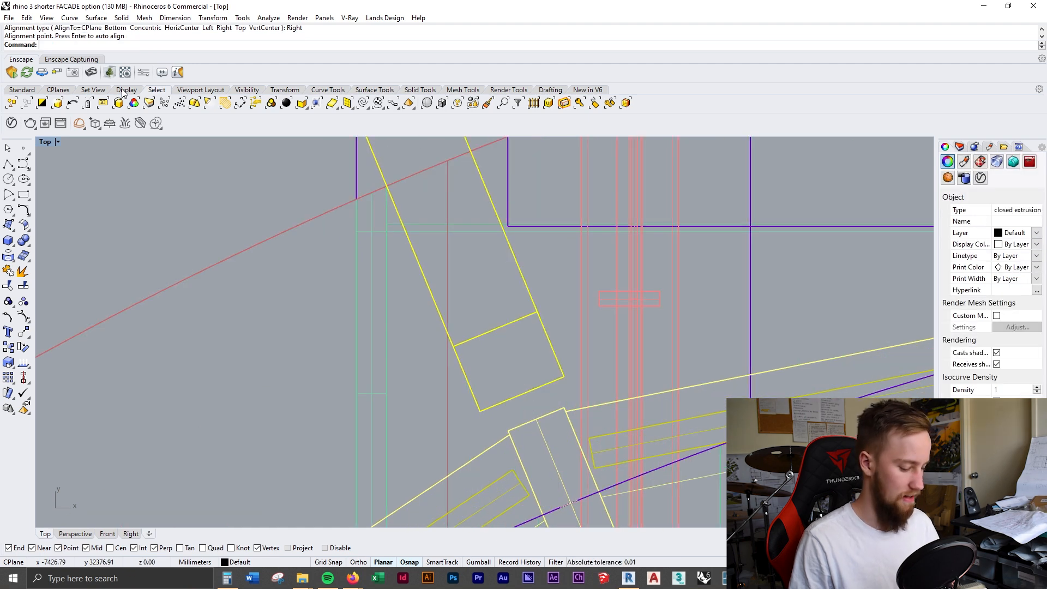
{"action": "left_click", "coordinate": [115, 35]}
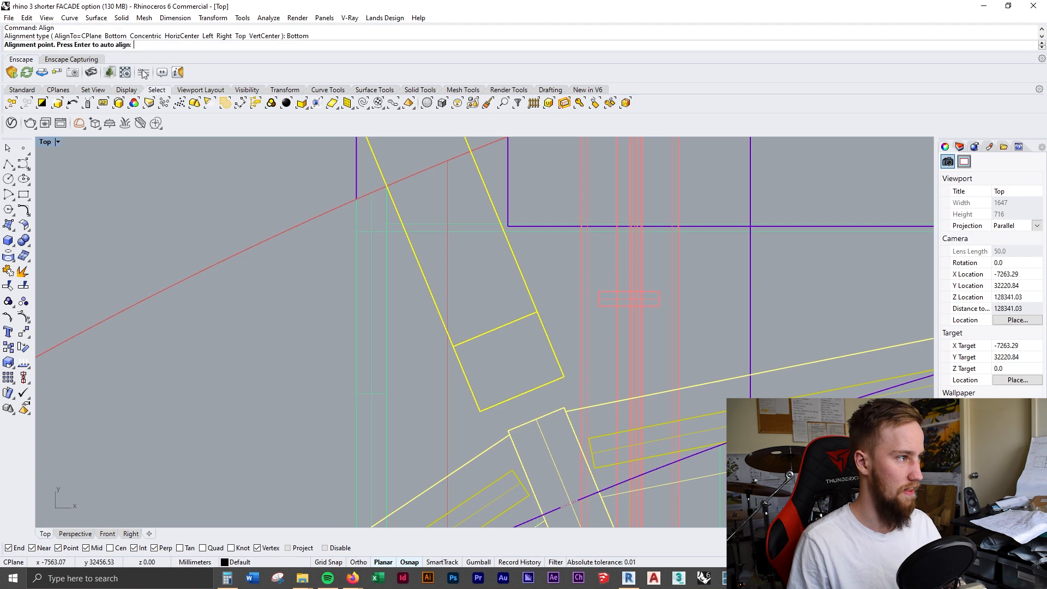
{"action": "left_click", "coordinate": [564, 408]}
Examine how the angled fin sits on the rounded corner relative to the short-side and long-side fins
{"action": "scroll", "coordinate": [553, 372], "scroll_direction": "down", "scroll_amount": 6}
{"action": "scroll", "coordinate": [566, 430], "scroll_direction": "down", "scroll_amount": 4}
{"action": "scroll", "coordinate": [559, 398], "scroll_direction": "up", "scroll_amount": 6}
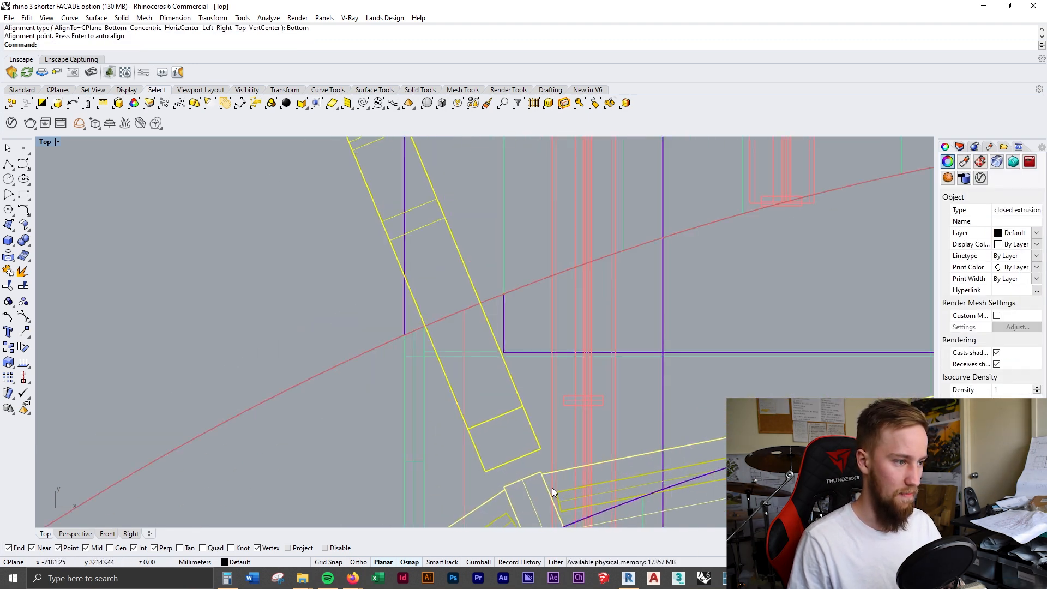
{"action": "scroll", "coordinate": [553, 489], "scroll_direction": "down", "scroll_amount": 5}
{"action": "scroll", "coordinate": [542, 457], "scroll_direction": "down", "scroll_amount": 1}
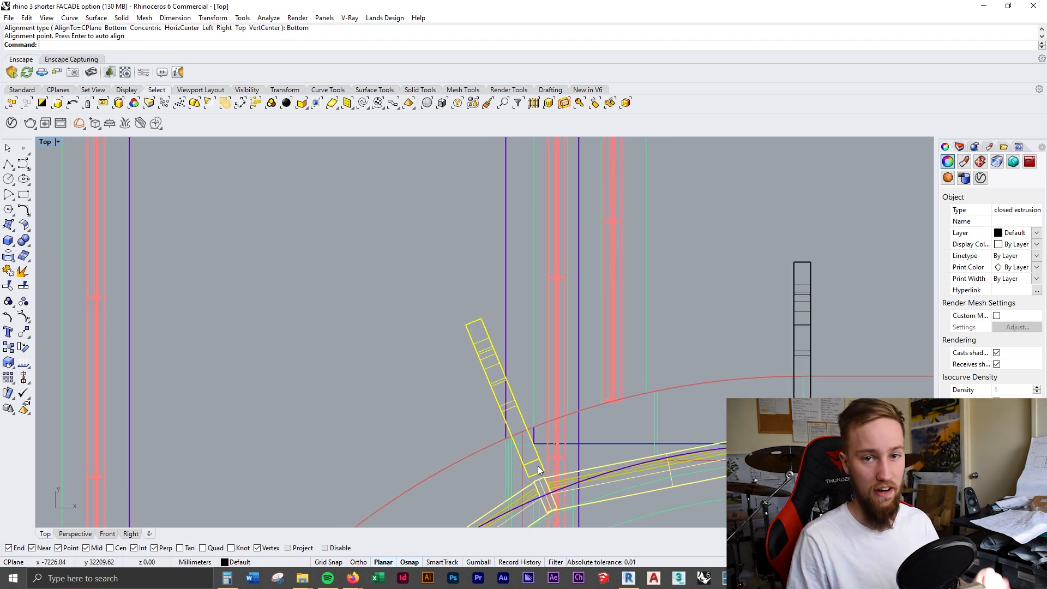
{"action": "scroll", "coordinate": [509, 399], "scroll_direction": "down", "scroll_amount": 3}
{"action": "right_click_drag", "start_coordinate": [538, 456], "coordinate": [511, 377]}
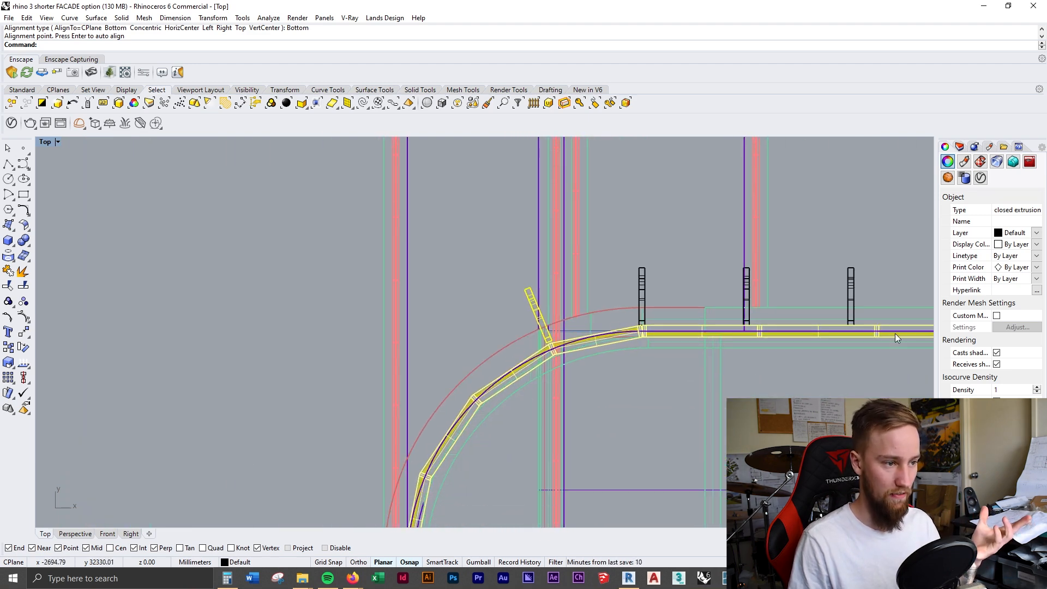
{"action": "right_click_drag", "start_coordinate": [904, 329], "coordinate": [454, 318]}
{"action": "scroll", "coordinate": [819, 335], "scroll_direction": "down", "scroll_amount": 5}
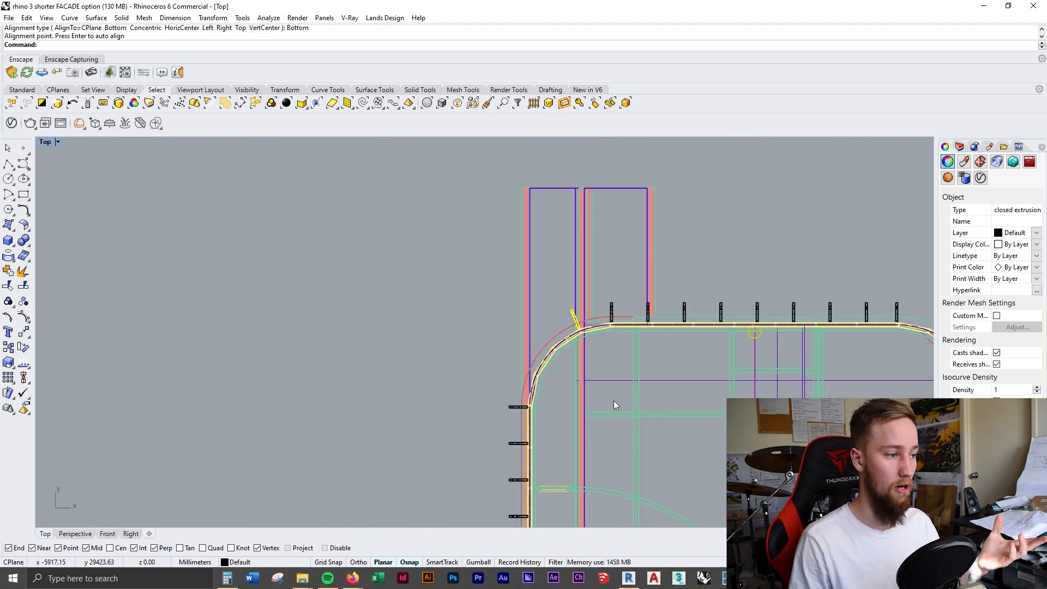
{"action": "left_click", "coordinate": [460, 318]}
{"action": "scroll", "coordinate": [554, 359], "scroll_direction": "up", "scroll_amount": 6}
{"action": "scroll", "coordinate": [484, 444], "scroll_direction": "down", "scroll_amount": 4}
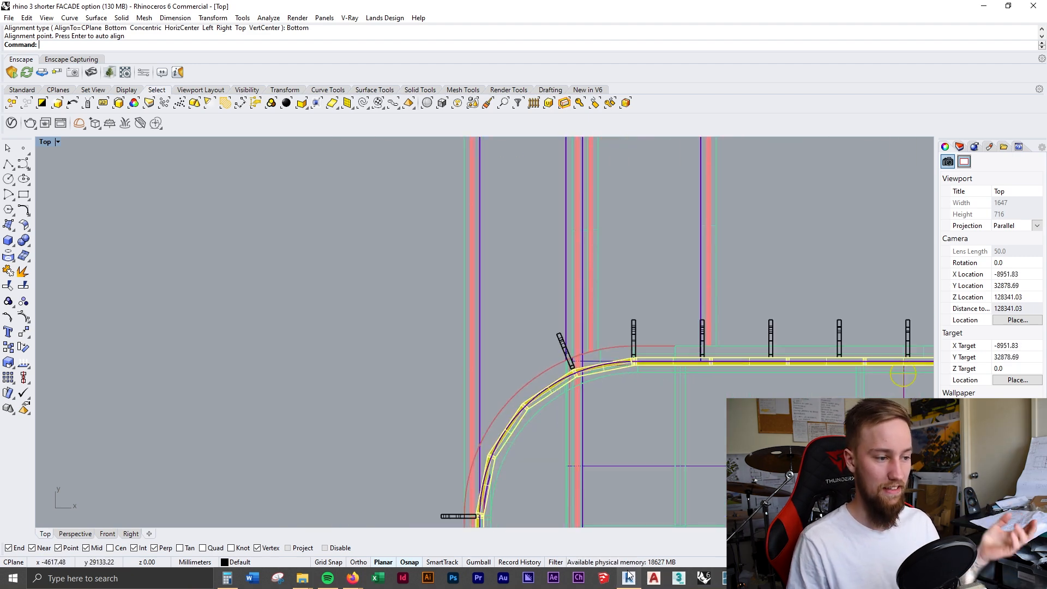
Switch to the Enscape render and fly around the tower to inspect the waved fins on all sides and at the corners
{"action": "left_click", "coordinate": [805, 578]}
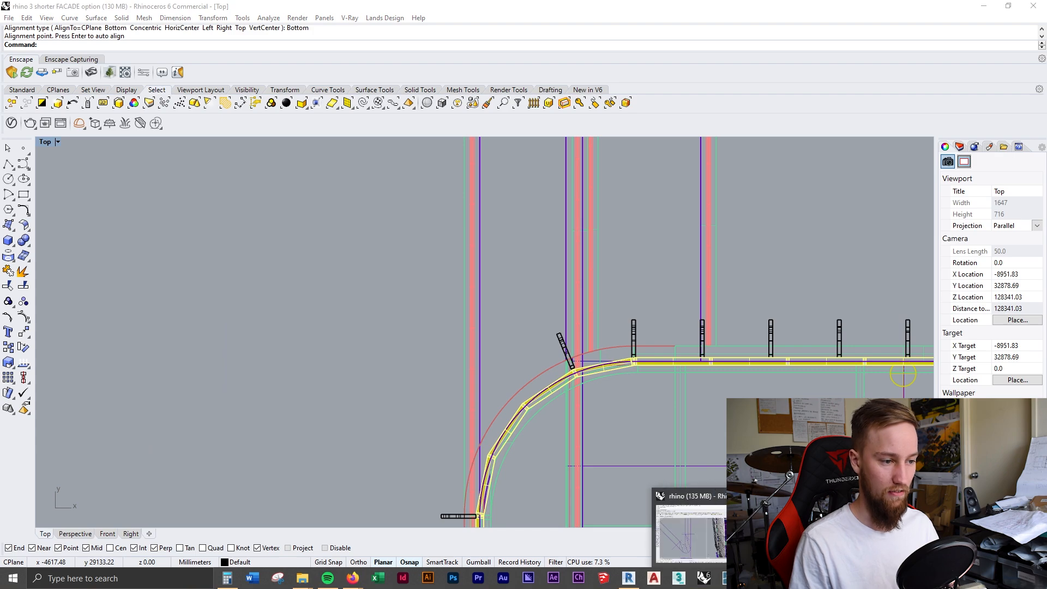
{"action": "left_click", "coordinate": [737, 532]}
{"action": "key", "text": "e"}
{"action": "key", "text": "w"}
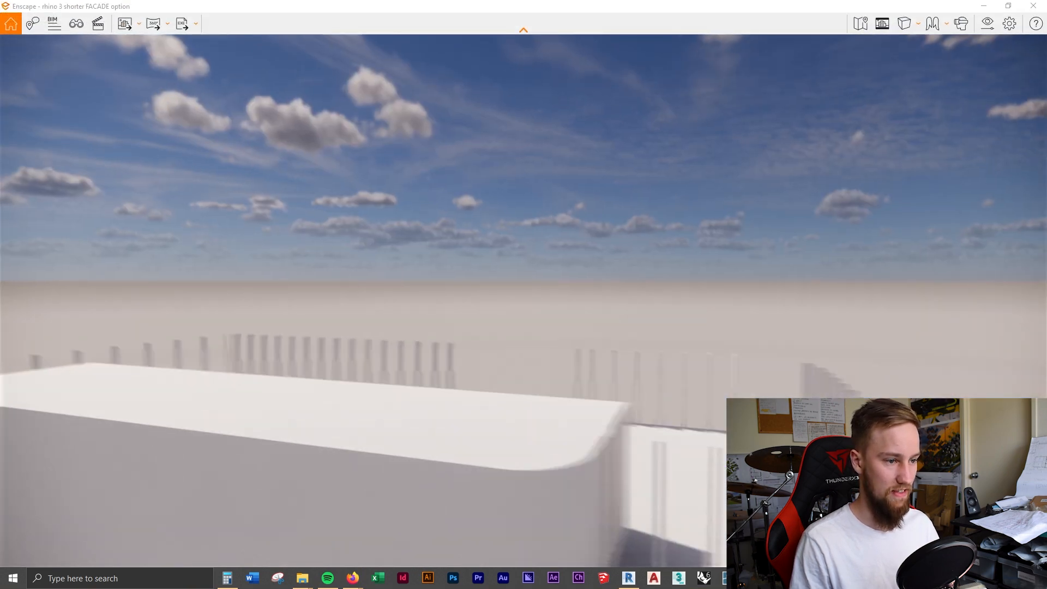
{"action": "key", "text": "s"}
{"action": "key", "text": "w"}
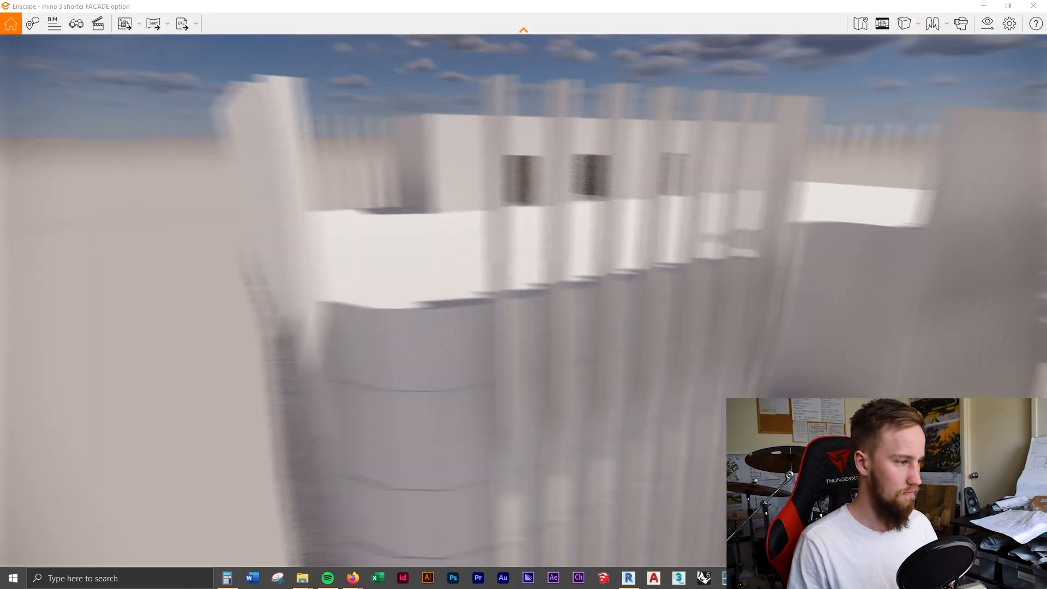
{"action": "key", "text": "s"}
{"action": "key", "text": "q"}
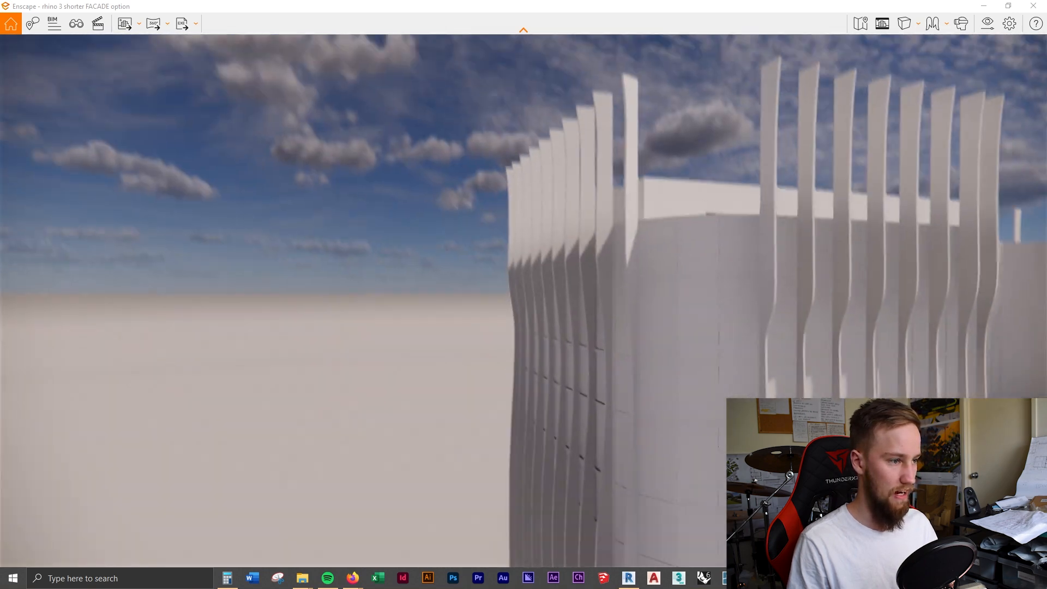
{"action": "key", "text": "s"}
{"action": "key", "text": "d"}
{"action": "key", "text": "q"}
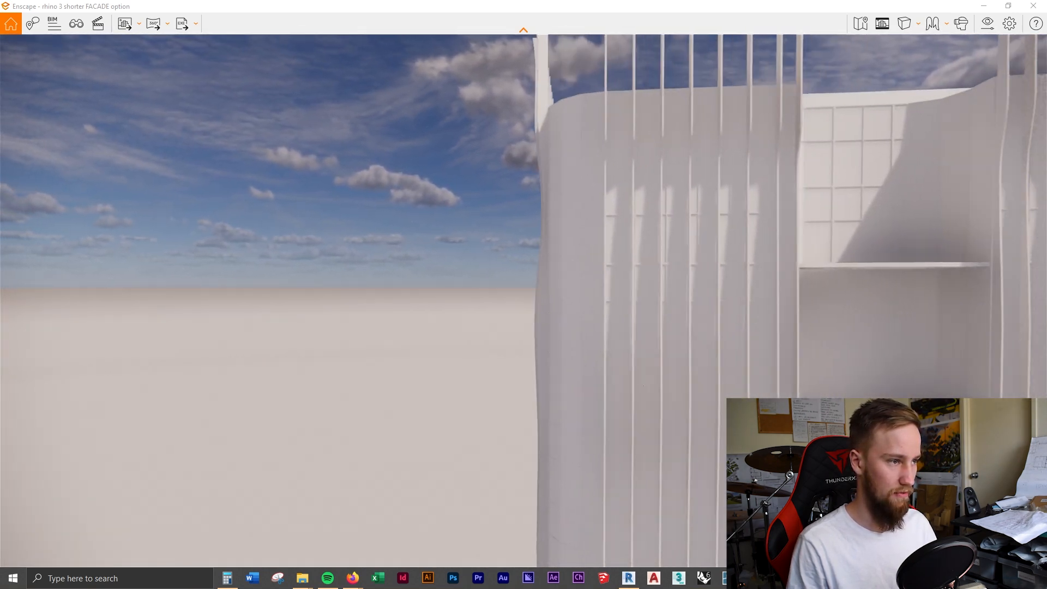
{"action": "key", "text": "s"}
{"action": "key", "text": "a"}
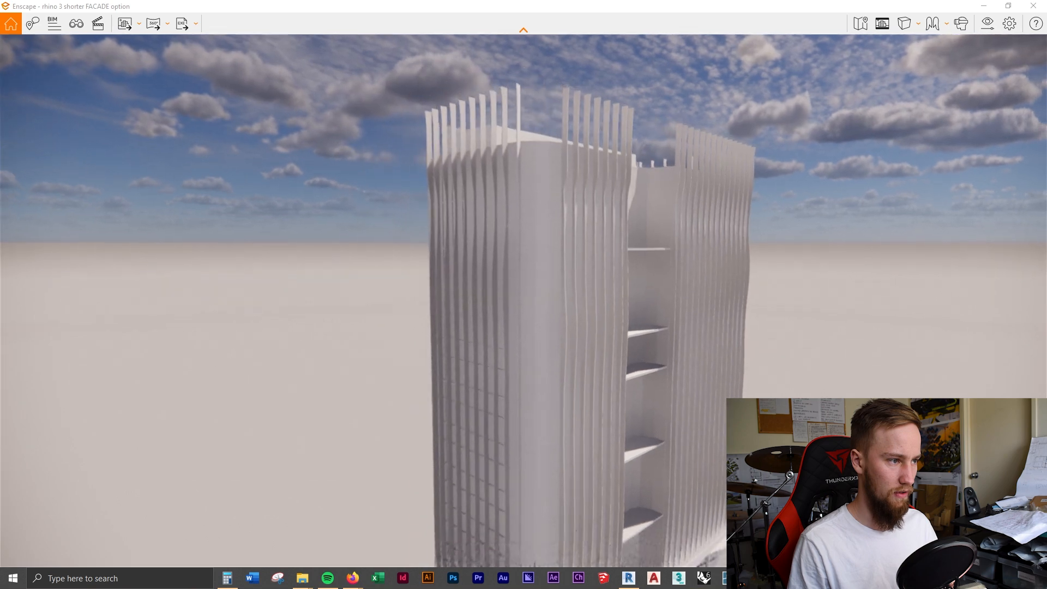
{"action": "key", "text": "s"}
{"action": "key", "text": "a"}
{"action": "key", "text": "w"}
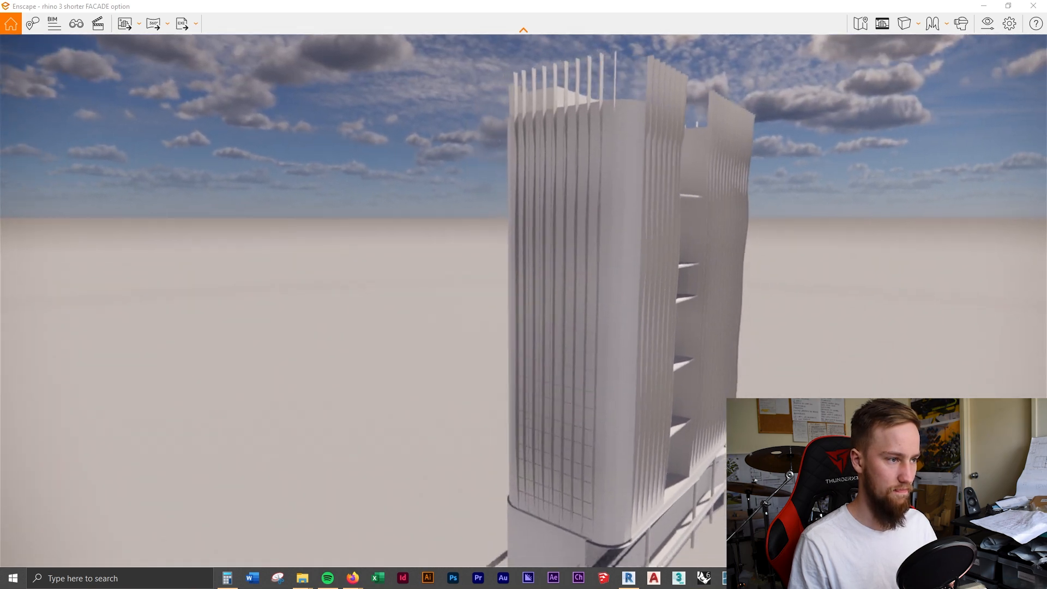
{"action": "key", "text": "s"}
{"action": "key", "text": "a"}
{"action": "key", "text": "w"}
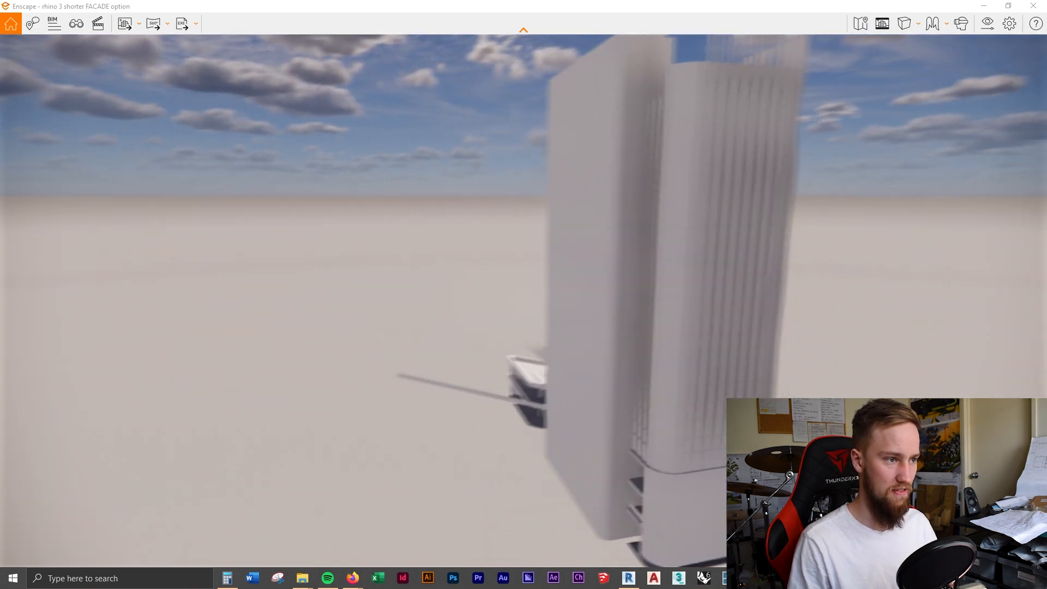
{"action": "key", "text": "s"}
{"action": "key", "text": "a"}
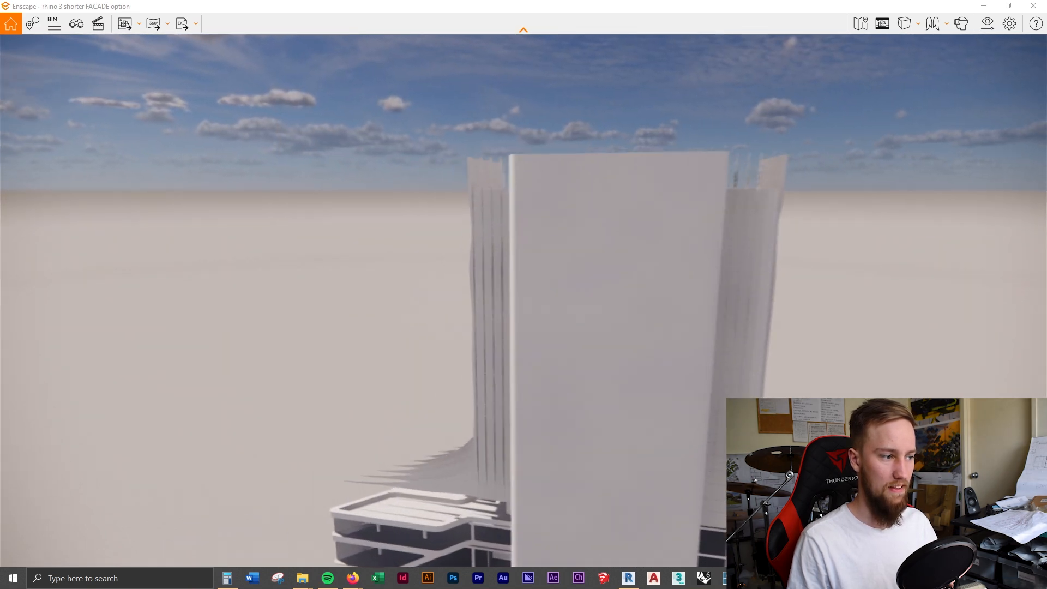
{"action": "key", "text": "w"}
{"action": "right_click_drag", "start_coordinate": [523, 295], "coordinate": [676, 257]}
{"action": "key", "text": "w"}
{"action": "key", "text": "a"}
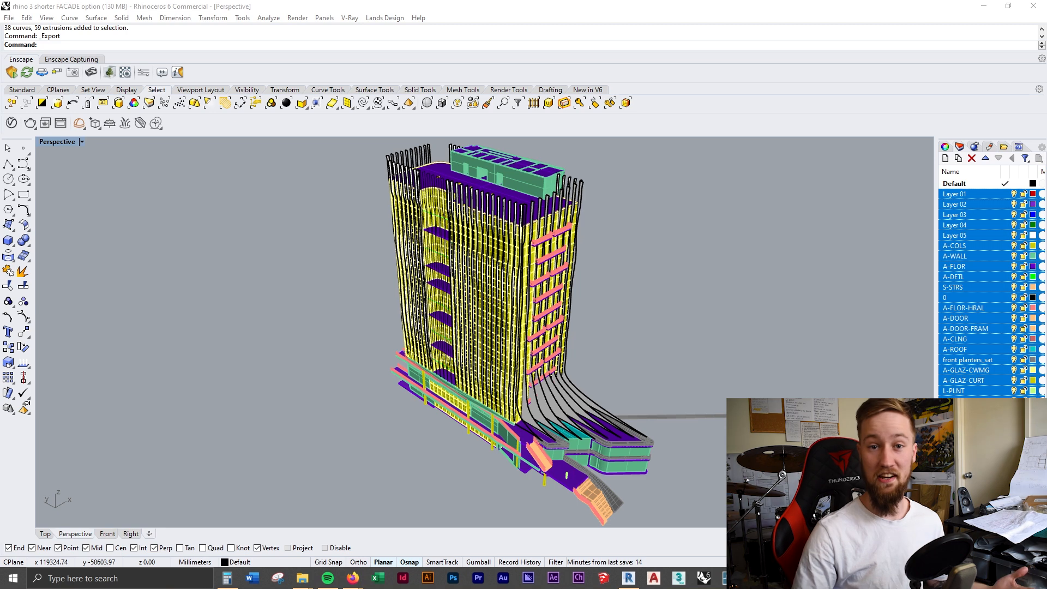
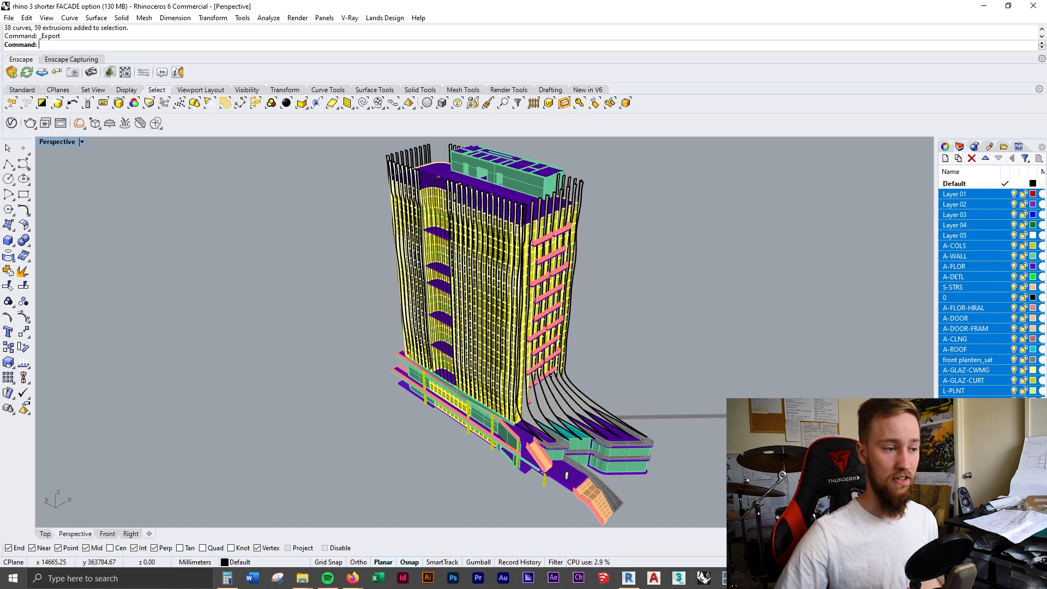
Turn off every layer except Default and select all the fin objects on the Default layer
{"action": "left_click", "coordinate": [1014, 195]}
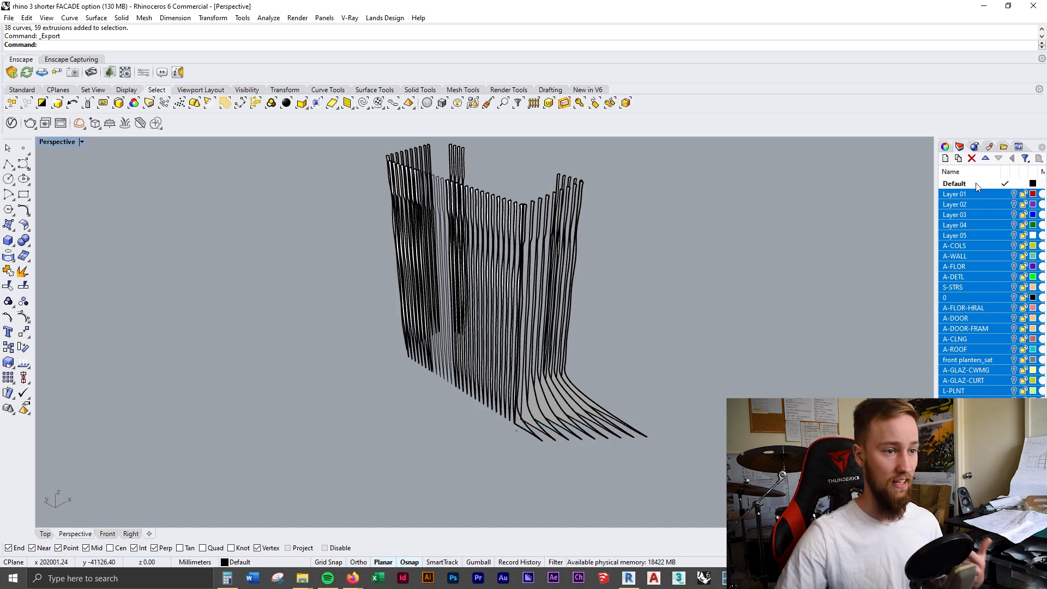
{"action": "right_click", "coordinate": [954, 184]}
{"action": "left_click", "coordinate": [958, 349]}
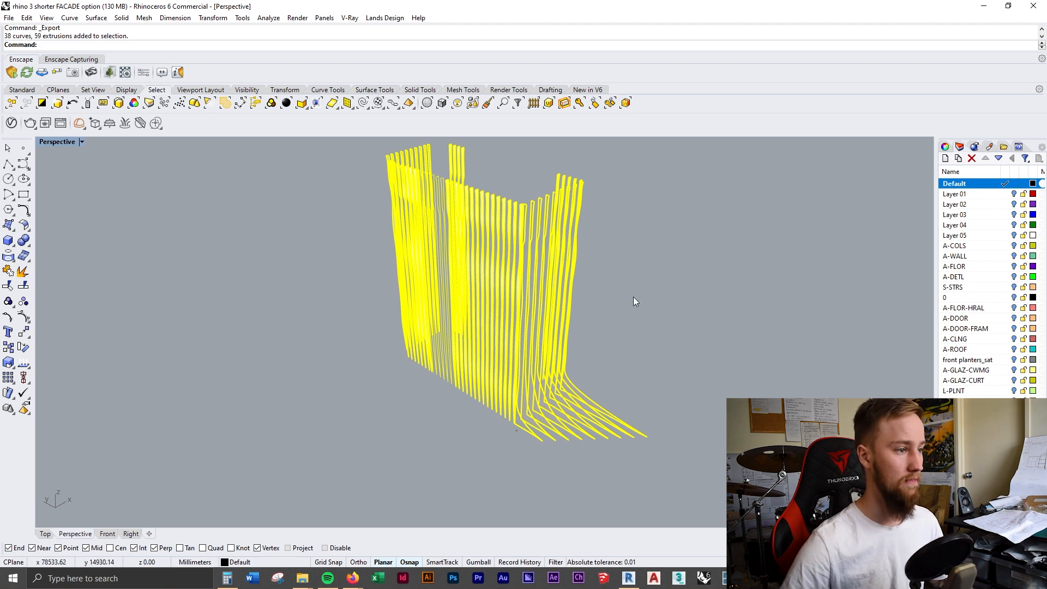
Export the selected fins as an ACIS SAT file named Facade option 2 with the Default export options
{"action": "left_click", "coordinate": [8, 18]}
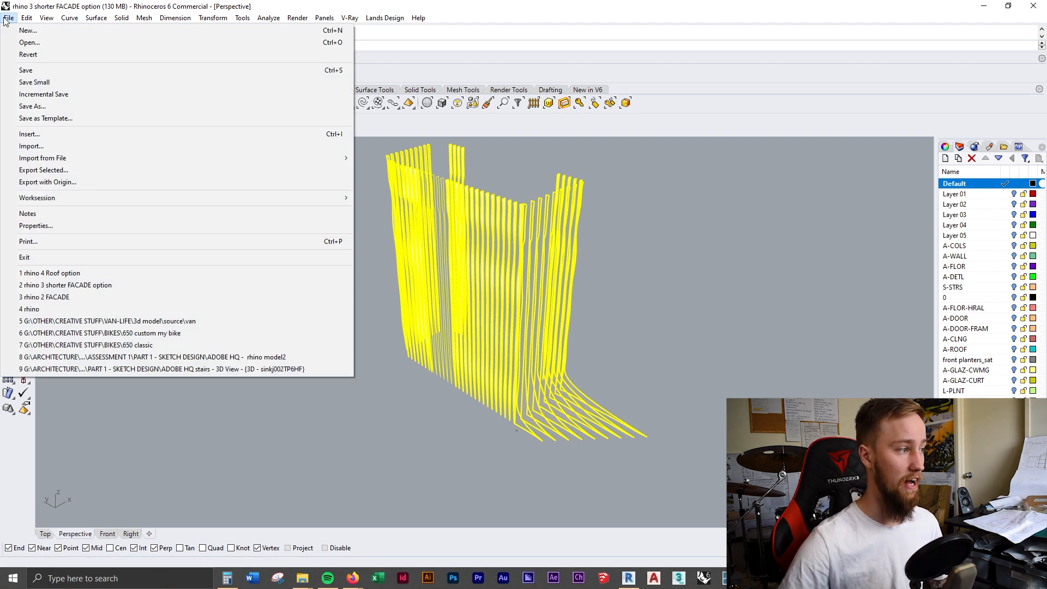
{"action": "left_click", "coordinate": [80, 168]}
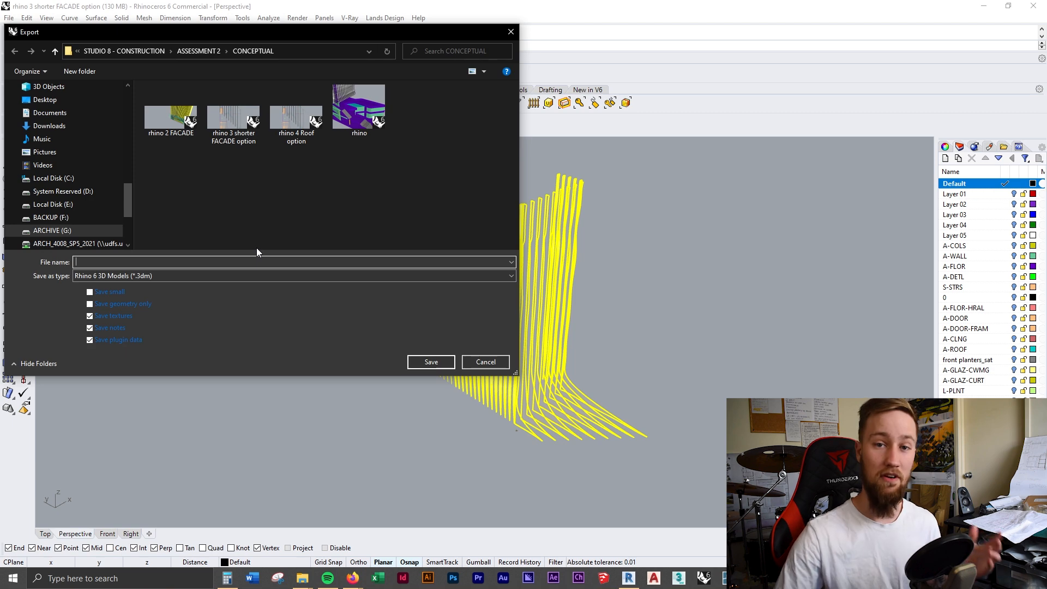
{"action": "left_click", "coordinate": [181, 276]}
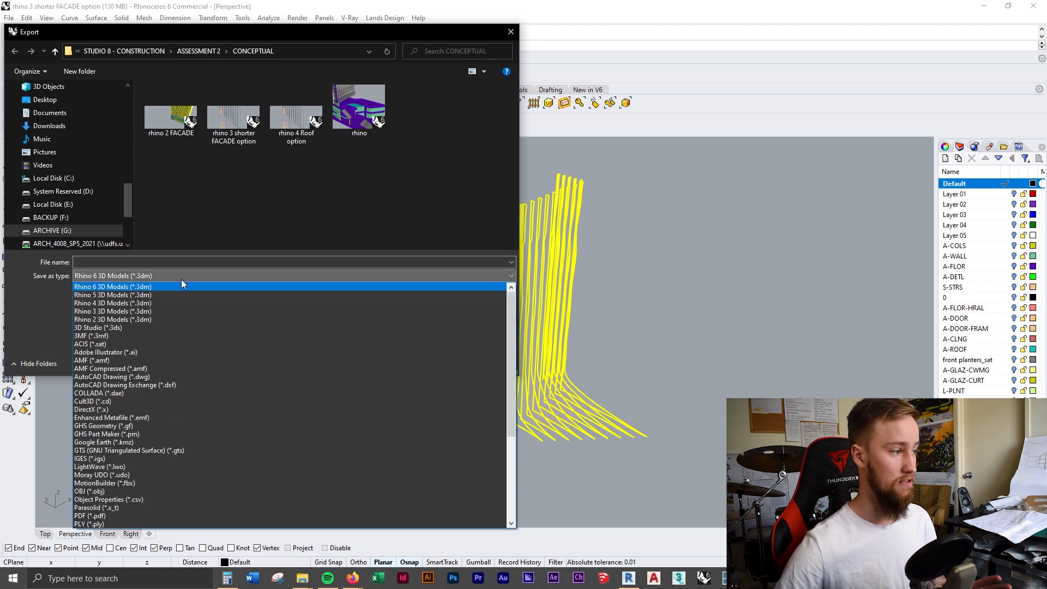
{"action": "left_click", "coordinate": [142, 345]}
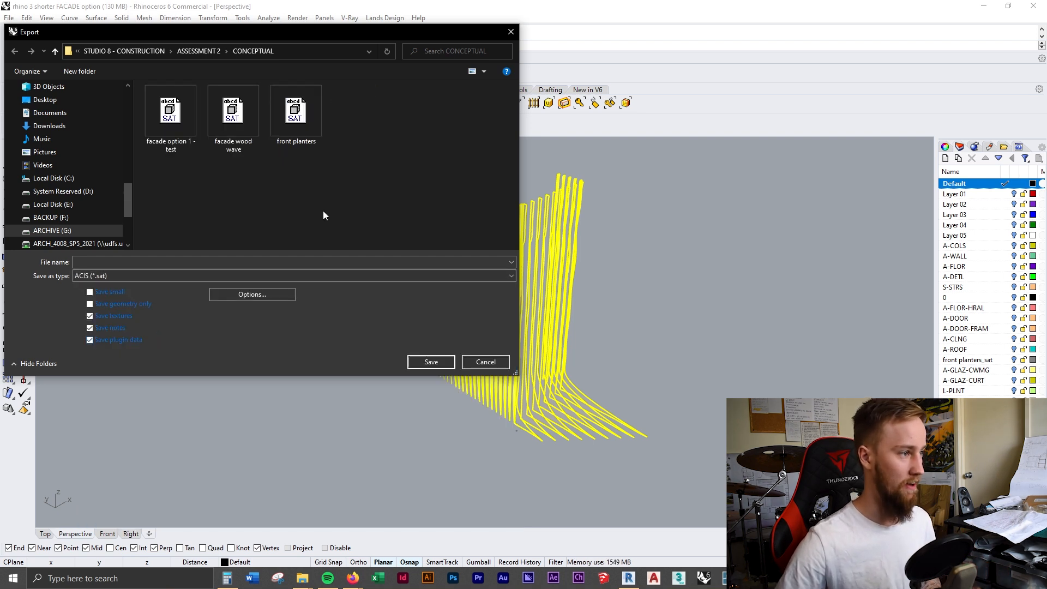
{"action": "left_click", "coordinate": [164, 262]}
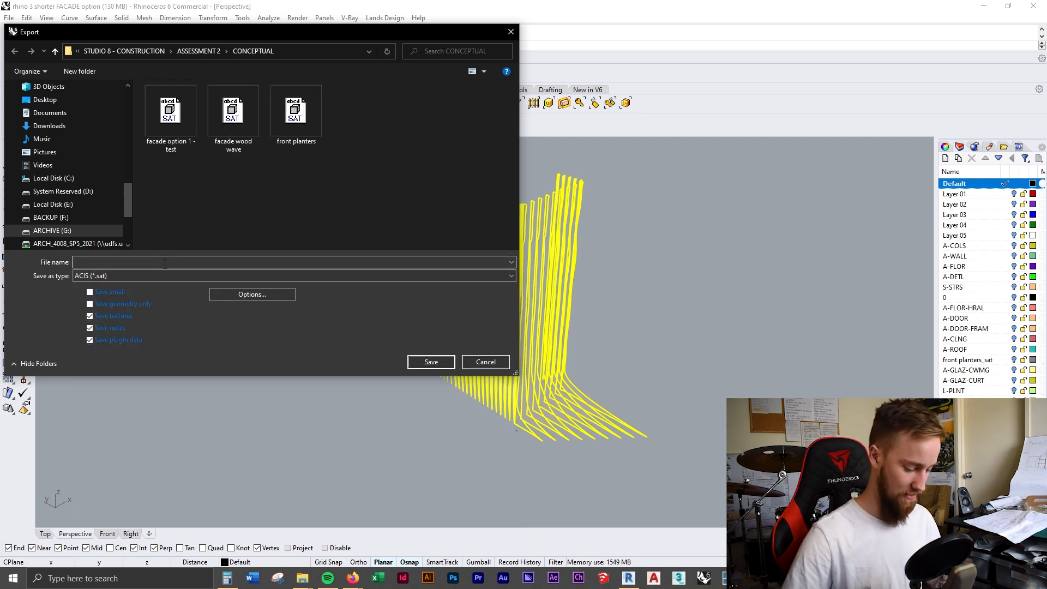
{"action": "type", "text": "Facade option"}
{"action": "key", "text": "Return"}
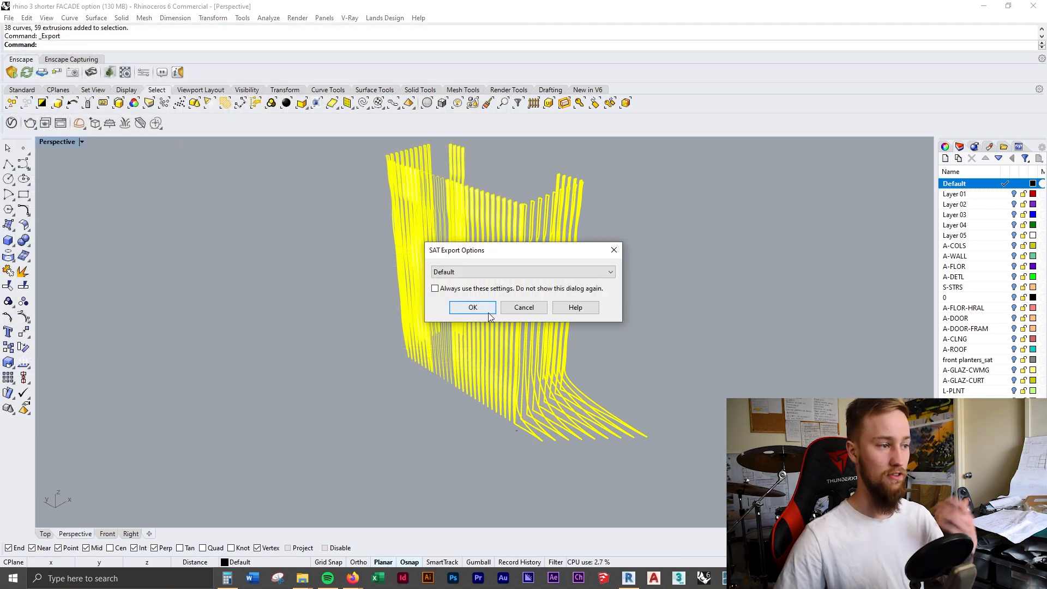
{"action": "left_click", "coordinate": [473, 308]}
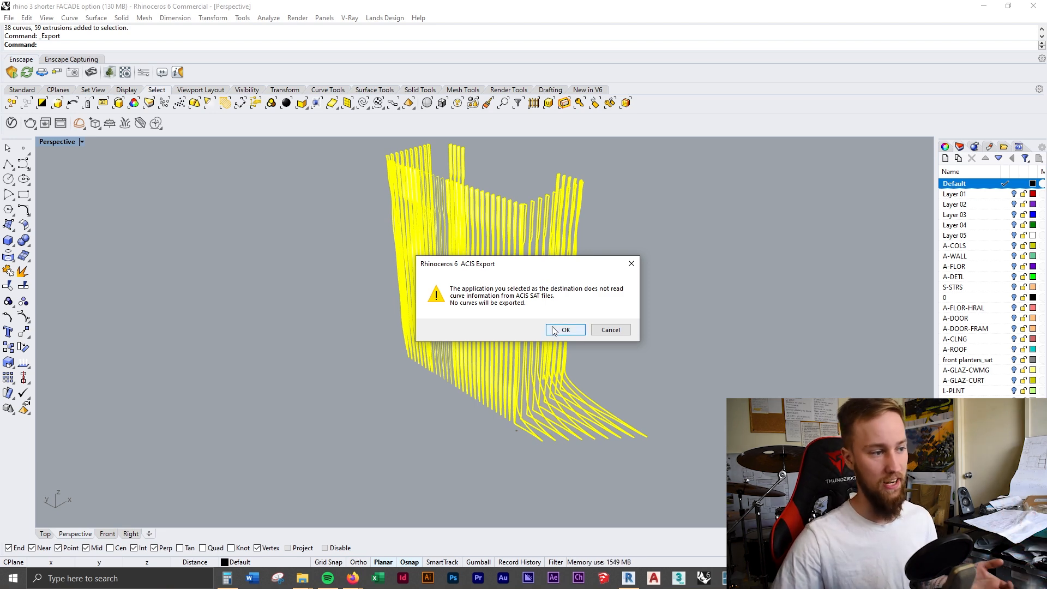
{"action": "left_click", "coordinate": [554, 330]}
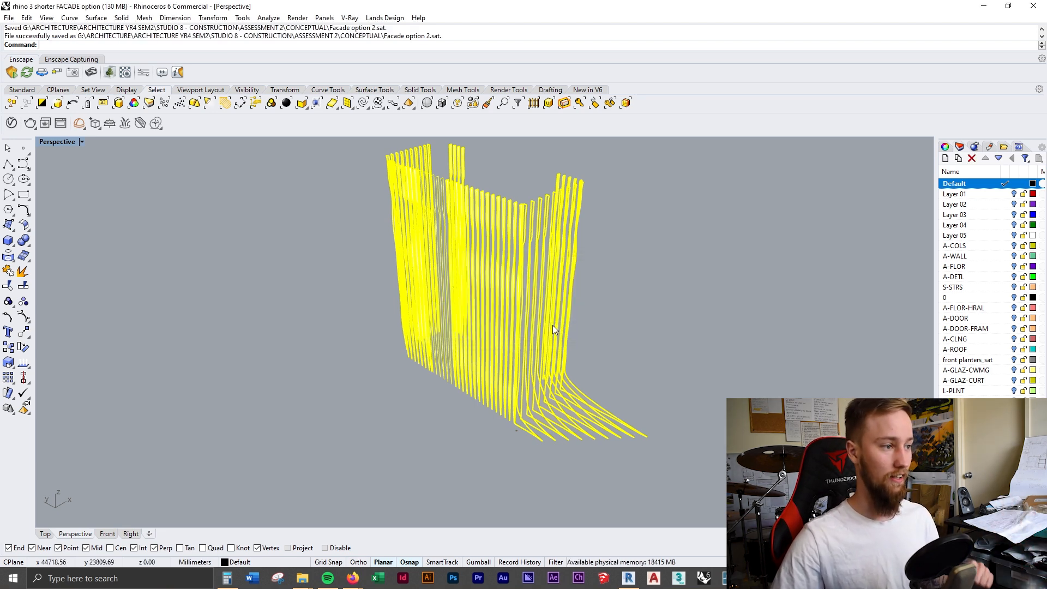
Switch to Revit and delete the existing facade option 1 - test.sat import in the tower's 3D view
{"action": "left_click", "coordinate": [629, 574]}
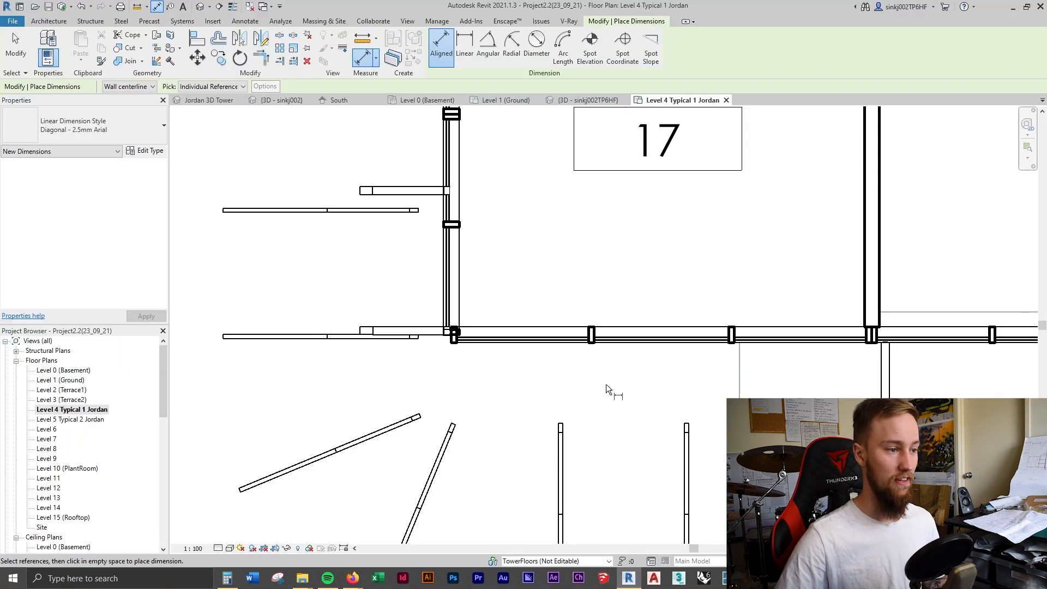
{"action": "scroll", "coordinate": [610, 389], "scroll_direction": "down", "scroll_amount": 5}
{"action": "key", "text": "Escape"}
{"action": "key", "text": "Escape"}
{"action": "scroll", "coordinate": [863, 296], "scroll_direction": "down", "scroll_amount": 2}
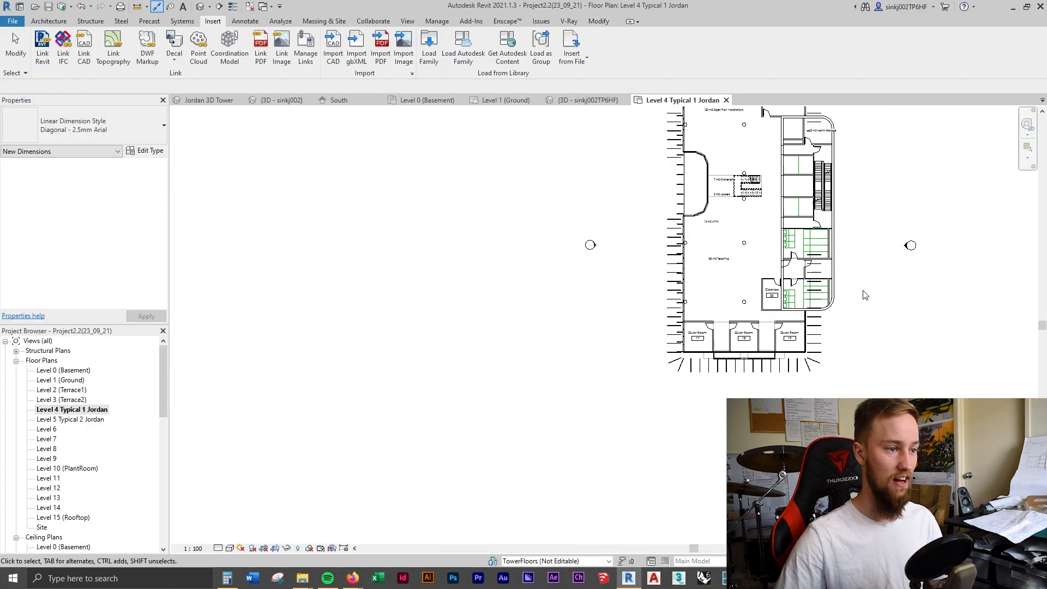
{"action": "left_click", "coordinate": [198, 7]}
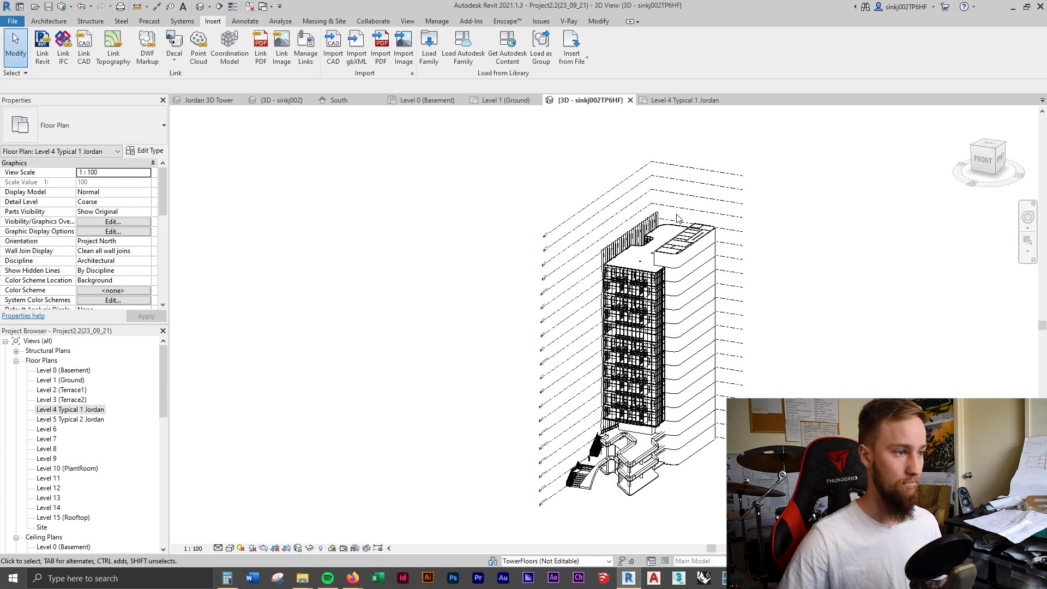
{"action": "left_click", "coordinate": [272, 101]}
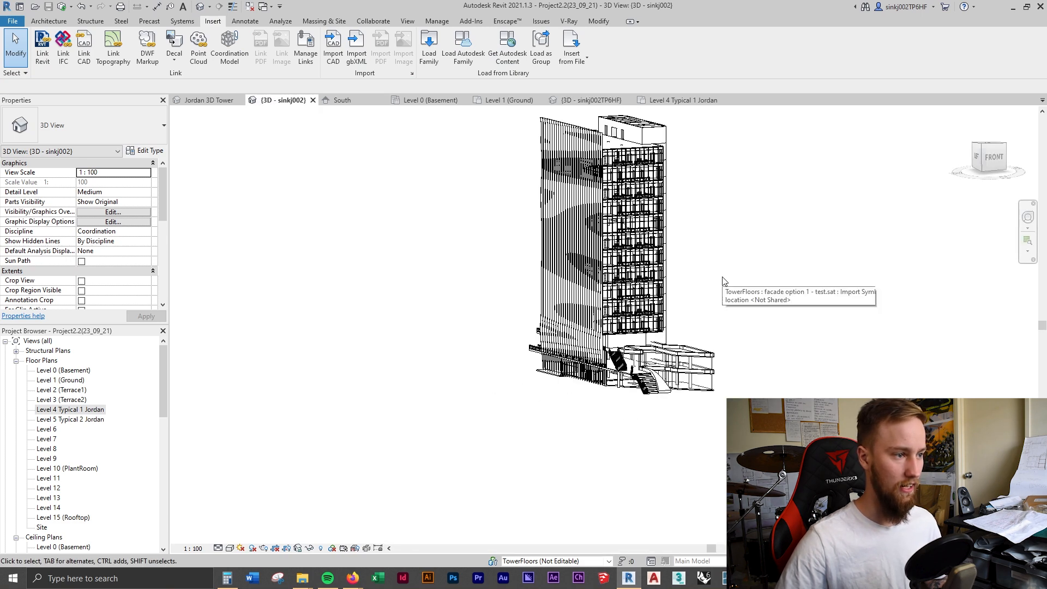
{"action": "left_click", "coordinate": [566, 129]}
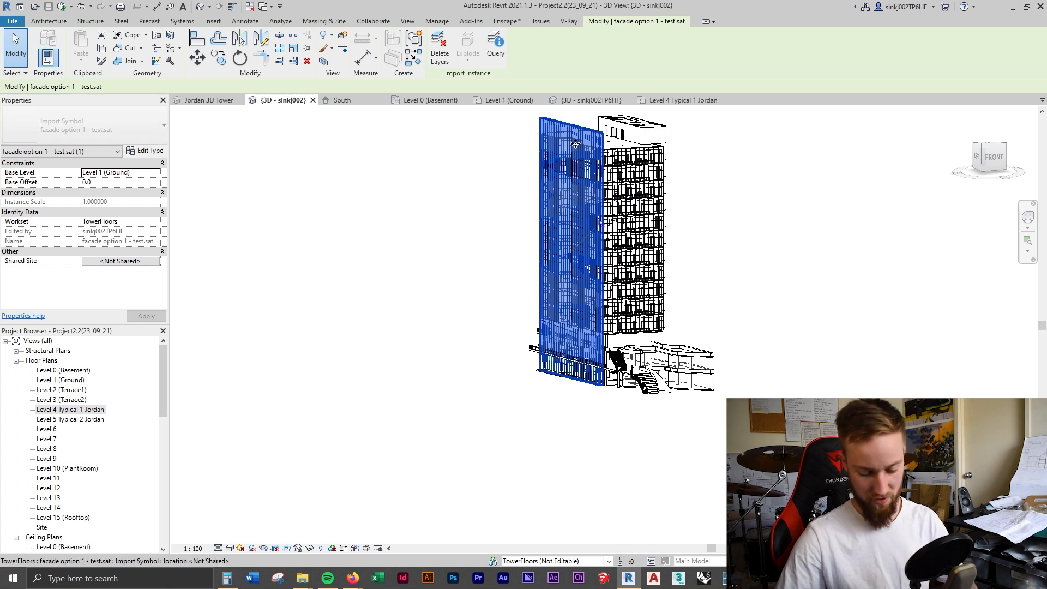
{"action": "key", "text": "Delete"}
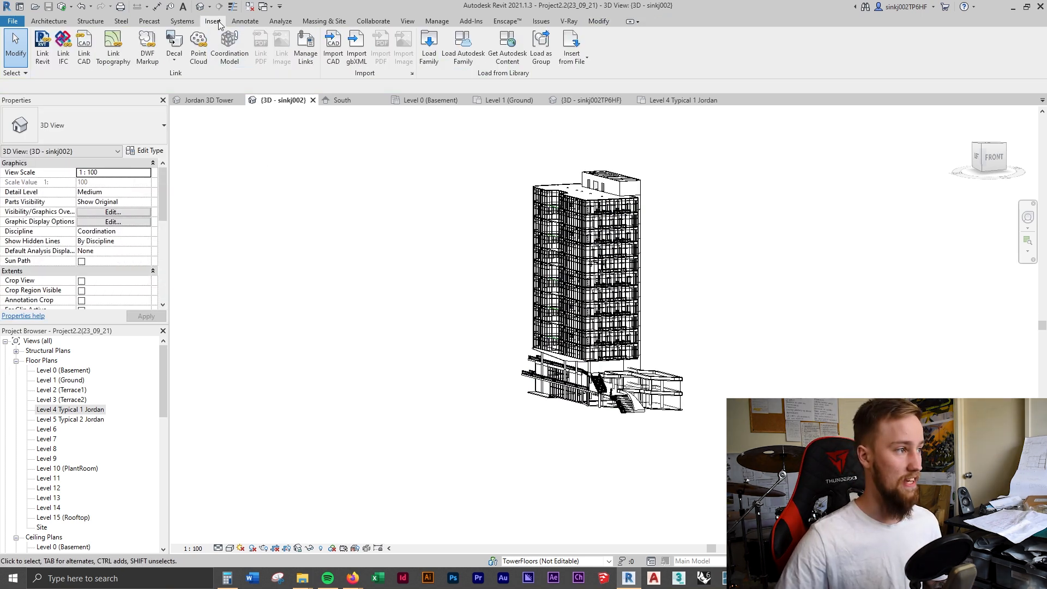
Link Facade option 2.sat as a CAD file, positioned Auto - Origin to Internal Origin and placed at Level 0 (Basement)
{"action": "left_click", "coordinate": [88, 64]}
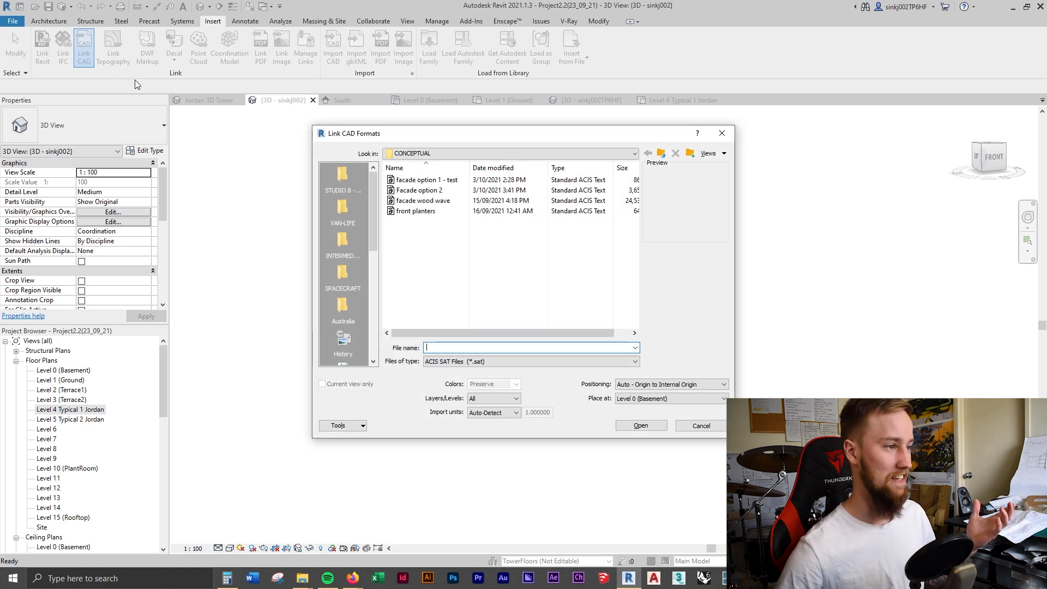
{"action": "left_click", "coordinate": [460, 367]}
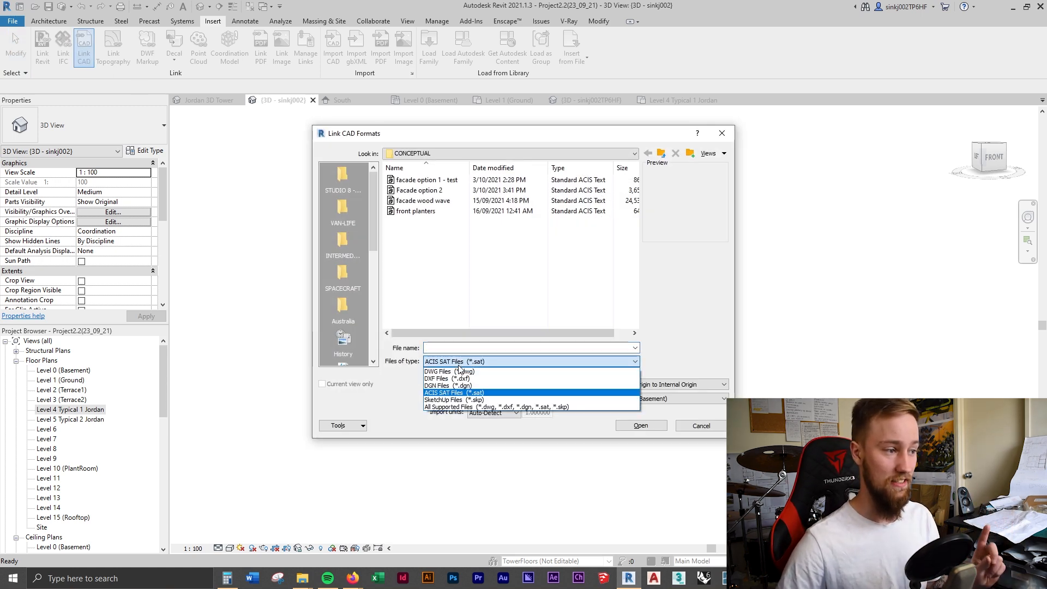
{"action": "left_click", "coordinate": [450, 370]}
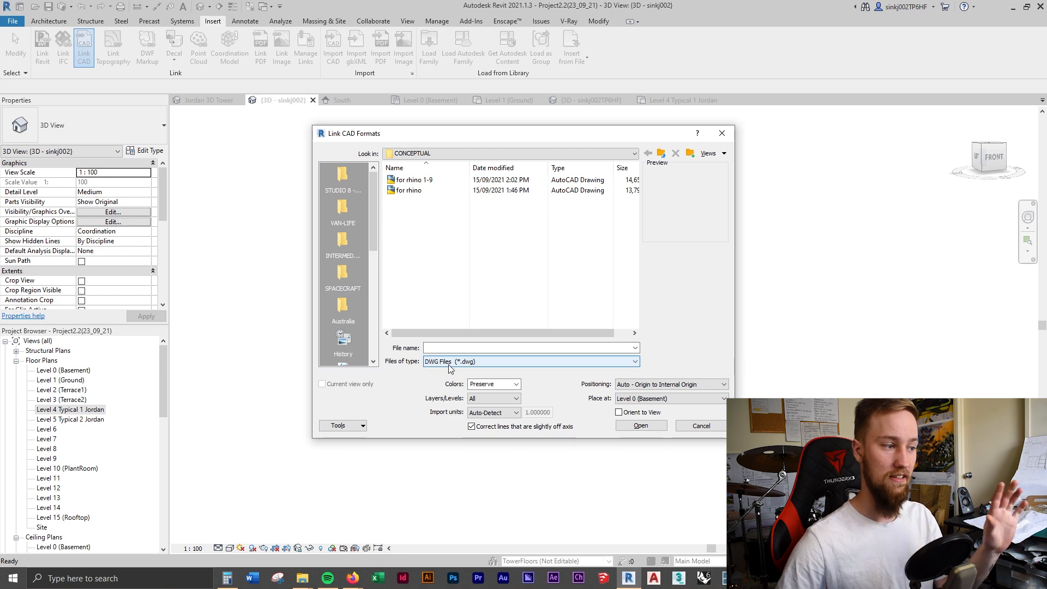
{"action": "left_click", "coordinate": [450, 365]}
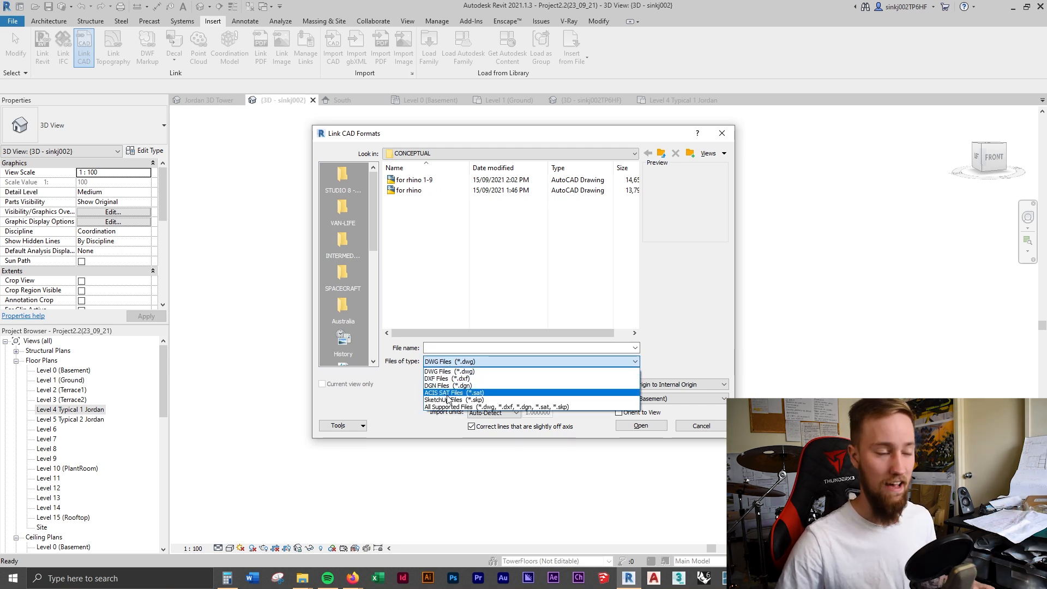
{"action": "left_click", "coordinate": [448, 393]}
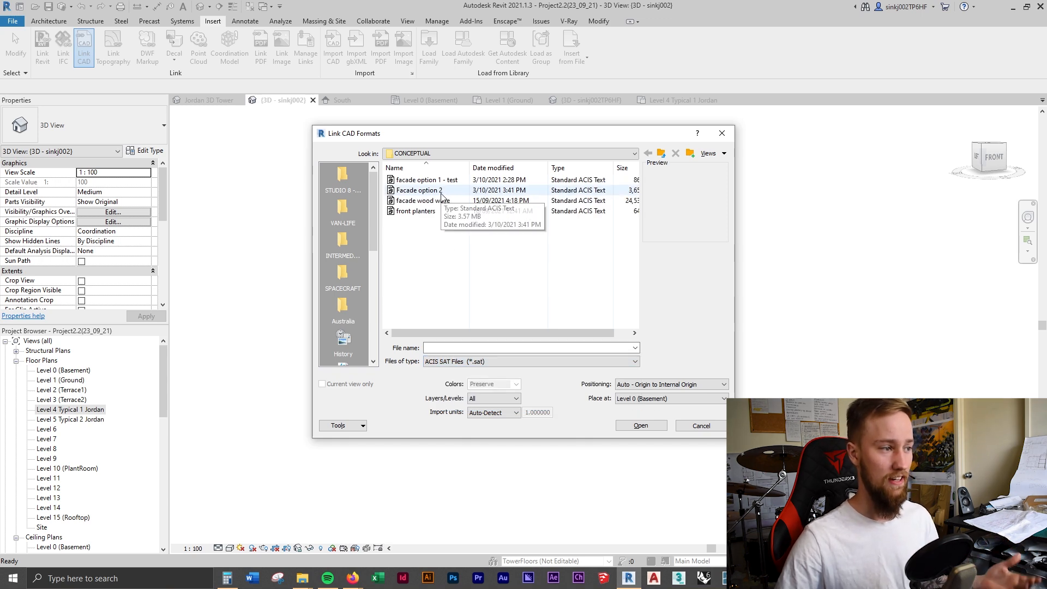
{"action": "left_click_drag", "start_coordinate": [573, 126], "coordinate": [337, 130]}
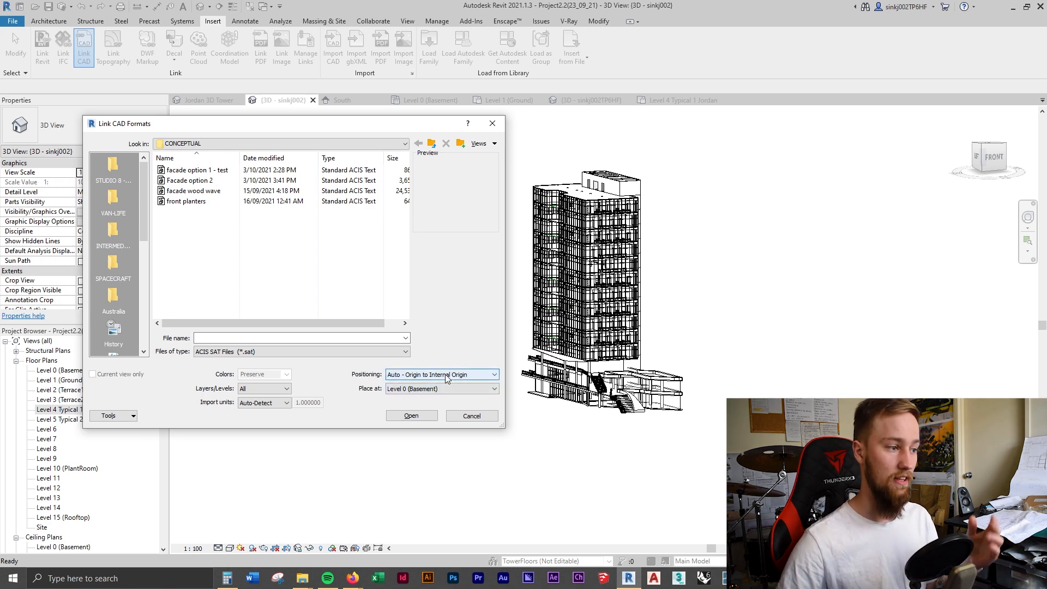
{"action": "left_click", "coordinate": [437, 388]}
{"action": "left_click", "coordinate": [437, 399]}
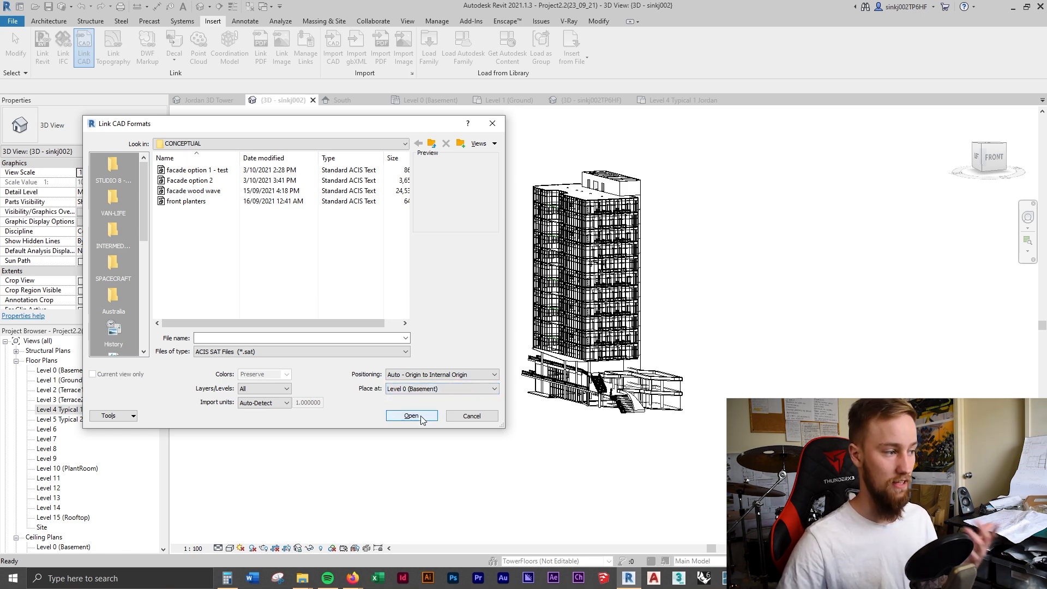
{"action": "left_click", "coordinate": [196, 181]}
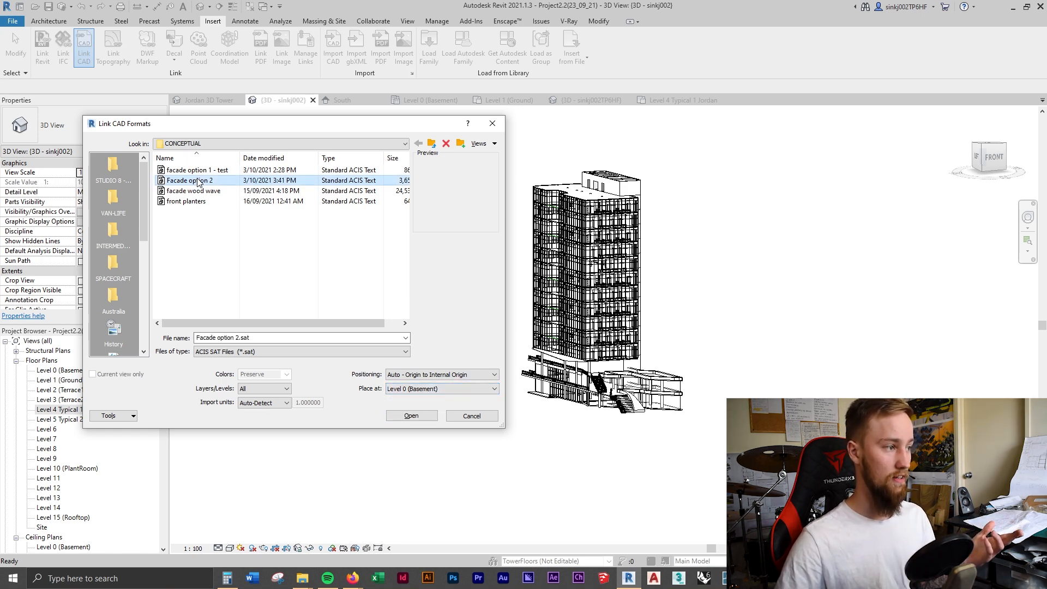
{"action": "left_click", "coordinate": [411, 416]}
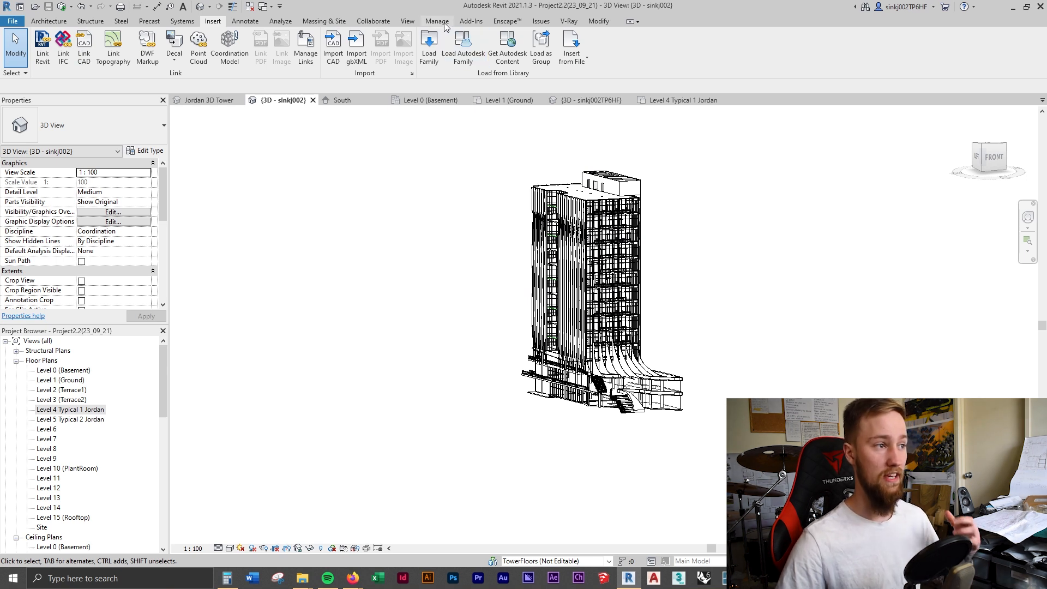
Examine how the linked fins fit the tower's long side, front and flared base
{"action": "left_click", "coordinate": [336, 21]}
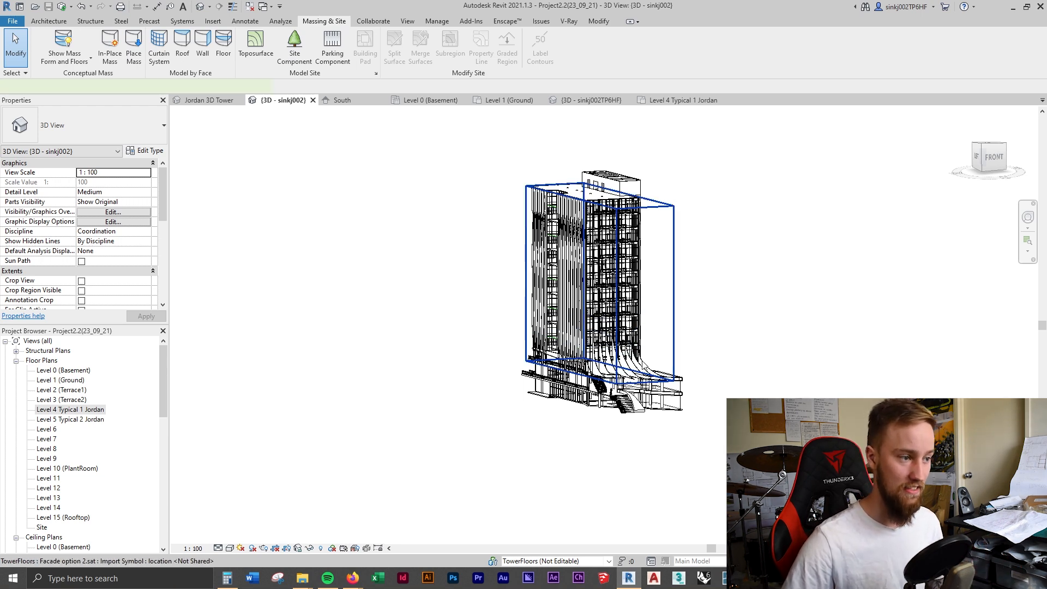
{"action": "left_click", "coordinate": [610, 273]}
{"action": "middle_click_drag", "start_coordinate": [731, 282], "coordinate": [636, 352], "text": "shift"}
{"action": "key", "text": "Escape"}
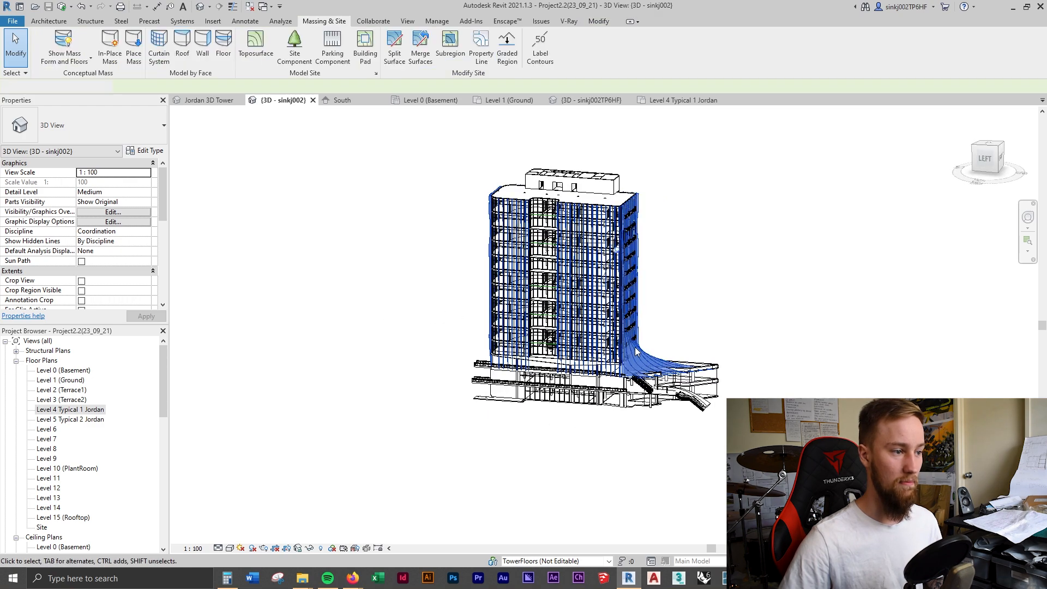
{"action": "scroll", "coordinate": [636, 352], "scroll_direction": "up", "scroll_amount": 2}
{"action": "middle_click_drag", "start_coordinate": [711, 360], "coordinate": [593, 409], "text": "shift"}
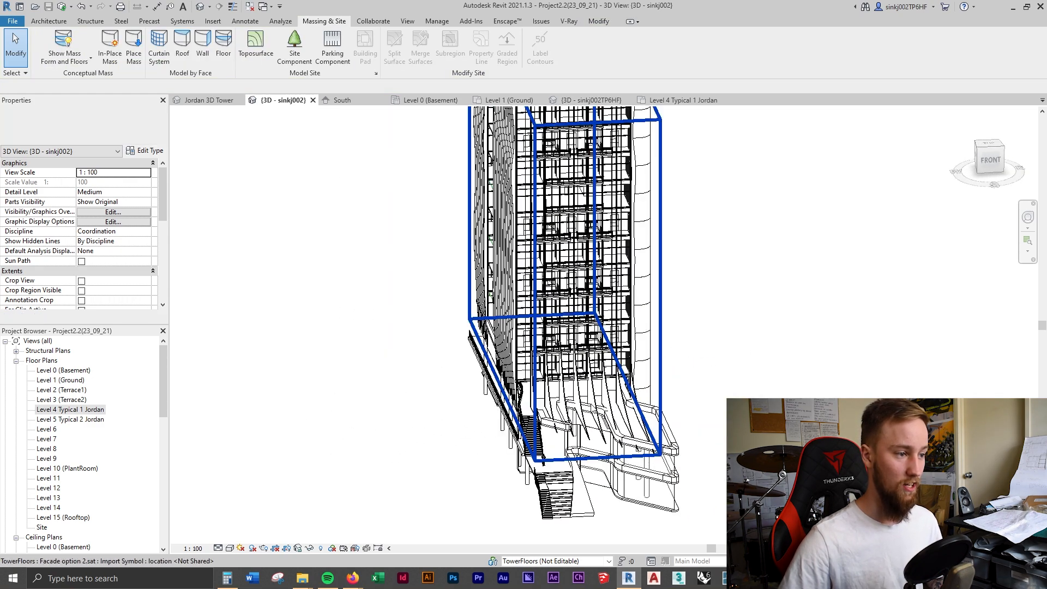
Assign the Copper material to sublayer 0 of Facade option 2.sat in the imported object styles
{"action": "left_click", "coordinate": [438, 21]}
{"action": "left_click", "coordinate": [93, 35]}
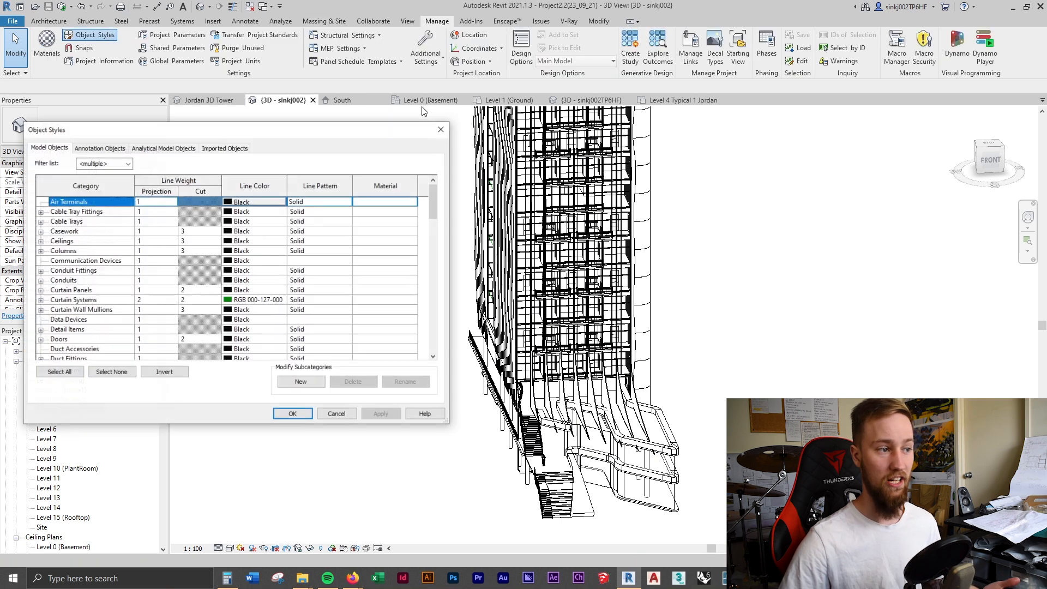
{"action": "left_click", "coordinate": [223, 148]}
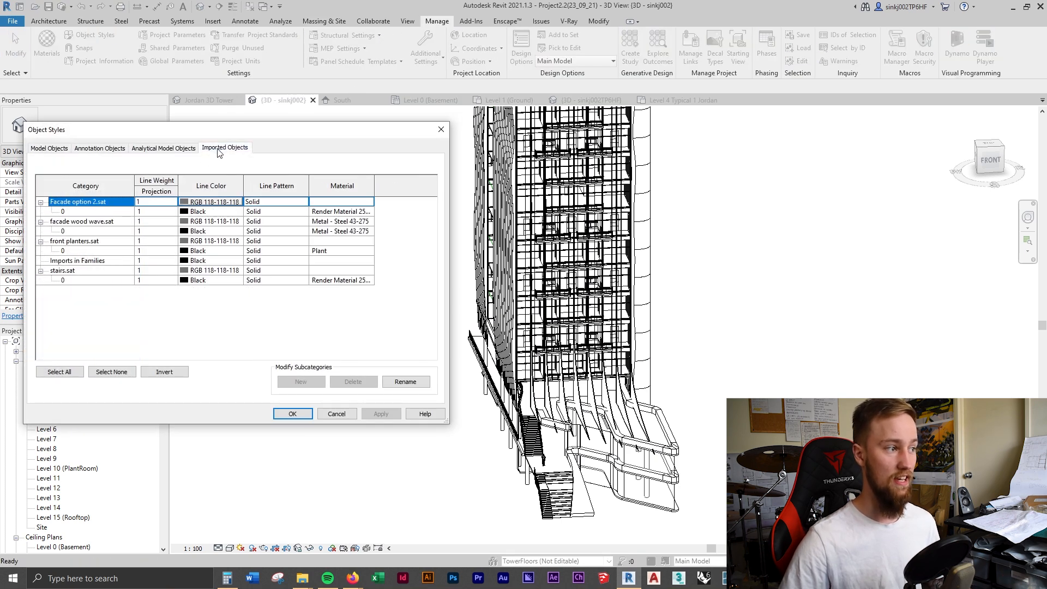
{"action": "left_click", "coordinate": [372, 214]}
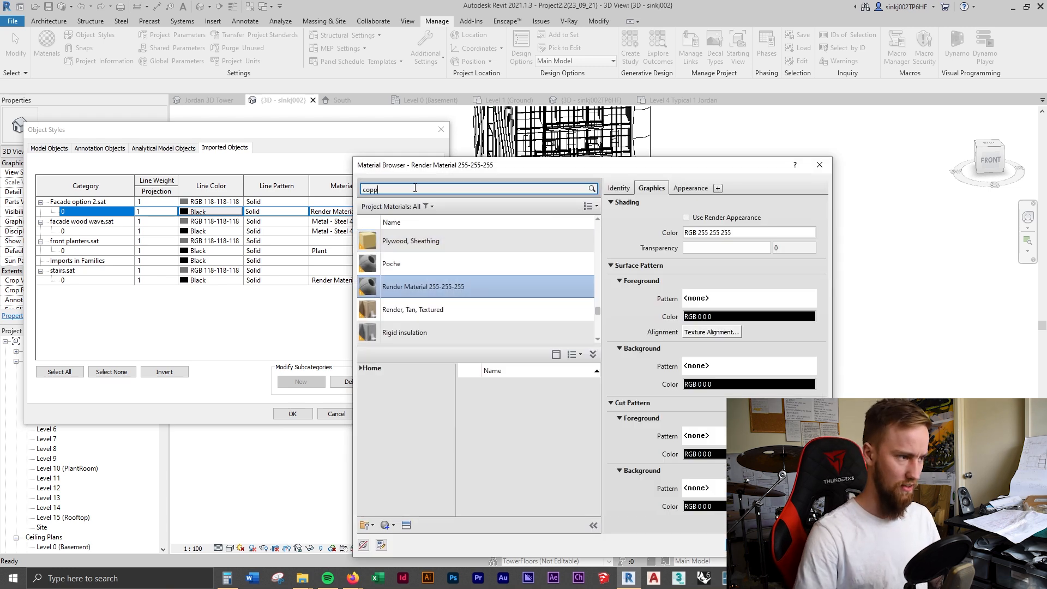
{"action": "type", "text": "copper"}
{"action": "double_click", "coordinate": [396, 253]}
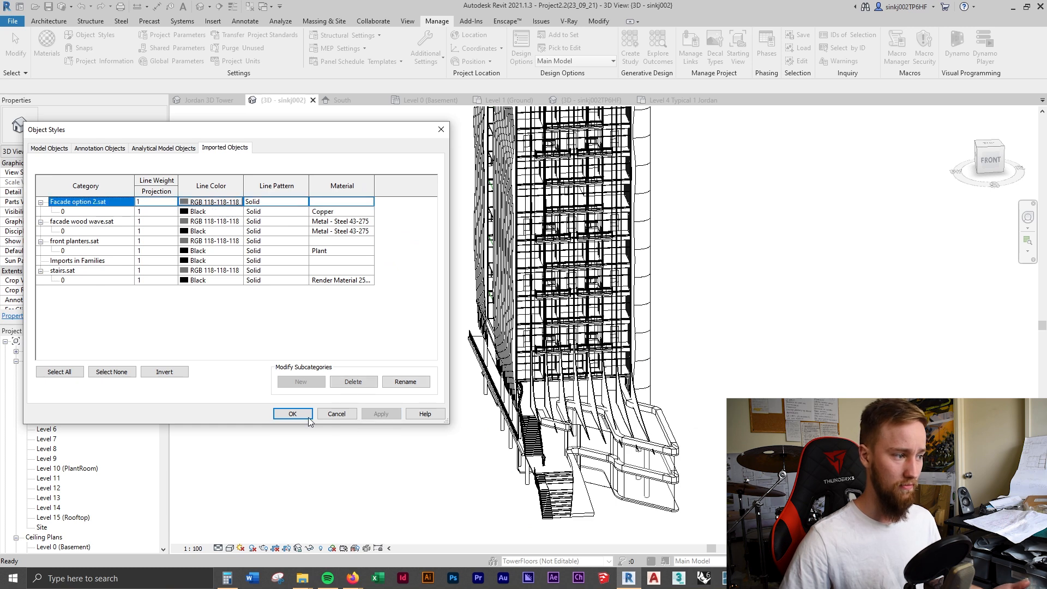
{"action": "left_click", "coordinate": [308, 416]}
Change the 3D view's visual style to one that displays the copper colour of the fins on the tower
{"action": "left_click", "coordinate": [231, 547]}
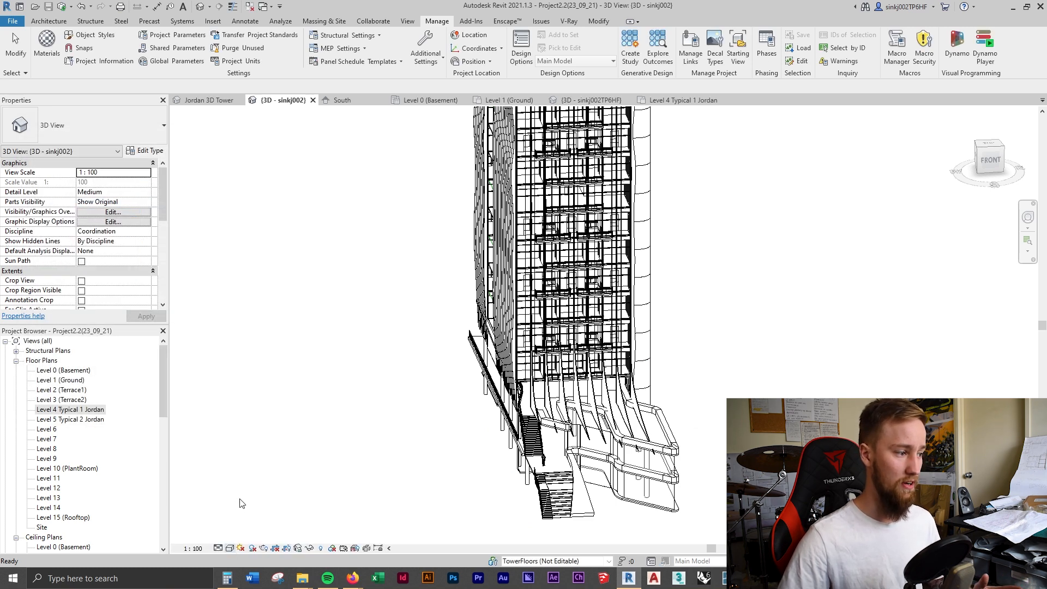
{"action": "left_click", "coordinate": [249, 515]}
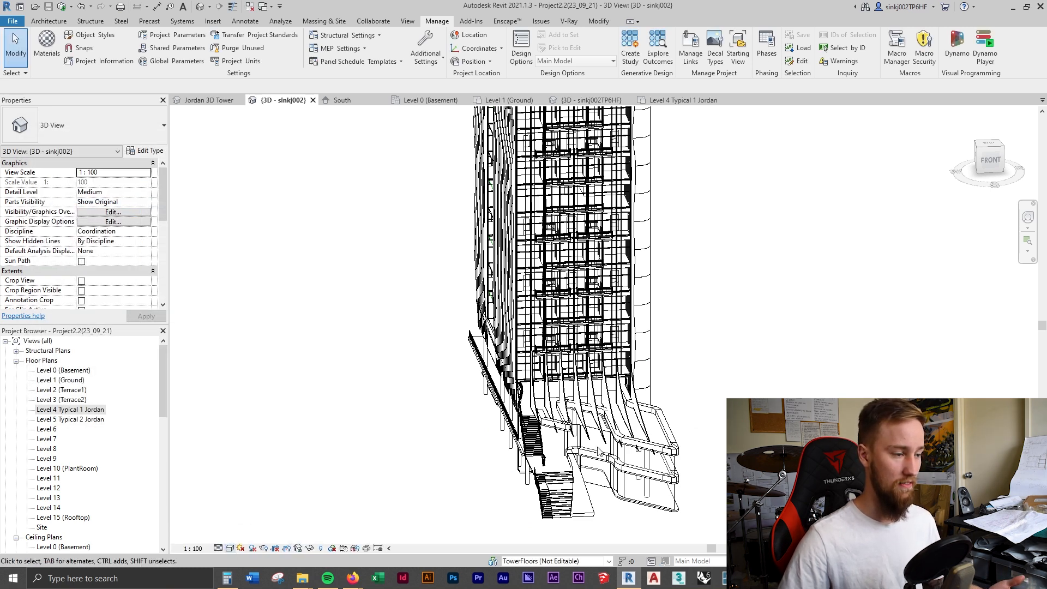
{"action": "middle_click_drag", "start_coordinate": [631, 430], "coordinate": [720, 430], "text": "shift"}
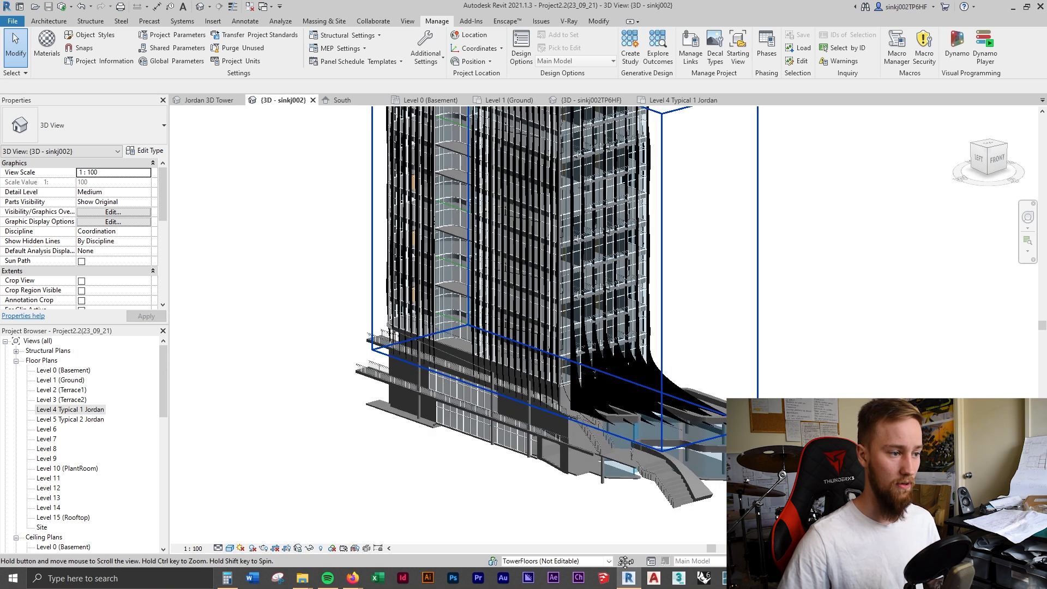
{"action": "left_click", "coordinate": [231, 548]}
{"action": "left_click", "coordinate": [252, 537]}
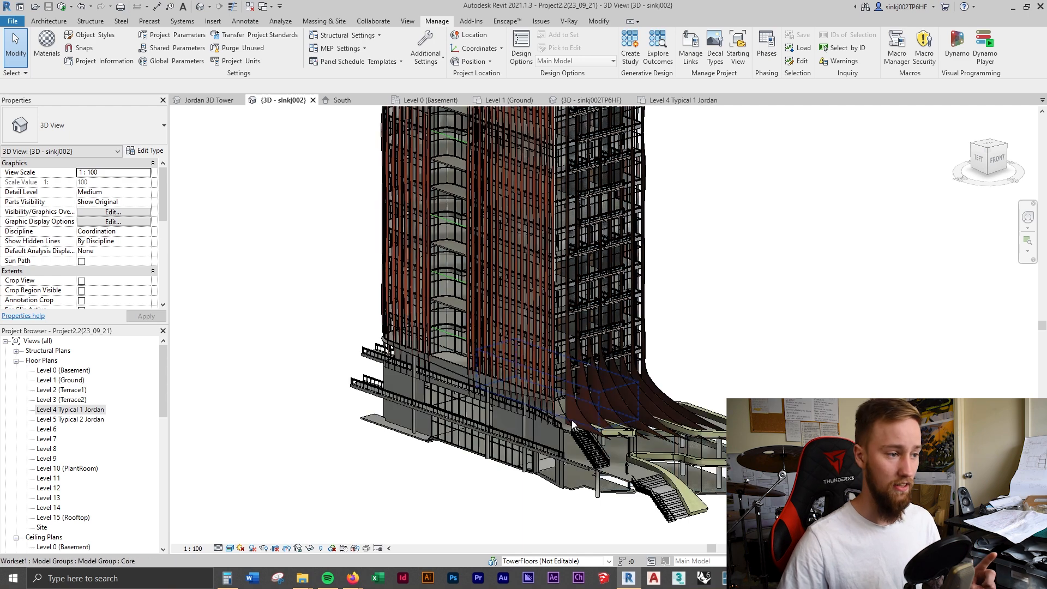
{"action": "scroll", "coordinate": [699, 364], "scroll_direction": "down", "scroll_amount": 2}
{"action": "middle_click_drag", "start_coordinate": [687, 362], "coordinate": [762, 372], "text": "shift"}
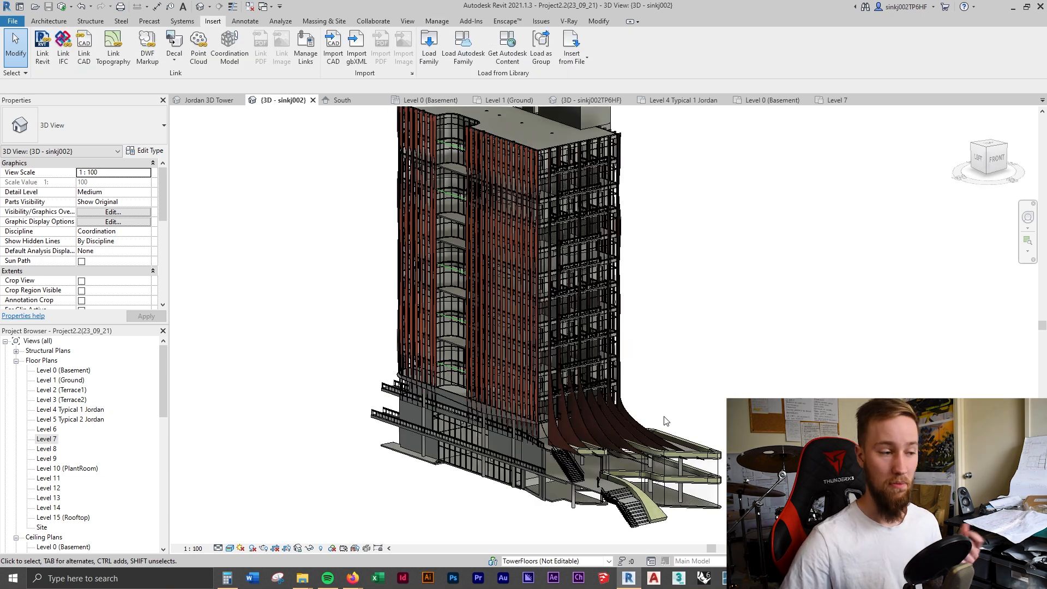
Set the base level of the linked Facade option 2.sat to Level 1 (Ground) and check the fins' height against the tower
{"action": "scroll", "coordinate": [627, 431], "scroll_direction": "up", "scroll_amount": 5}
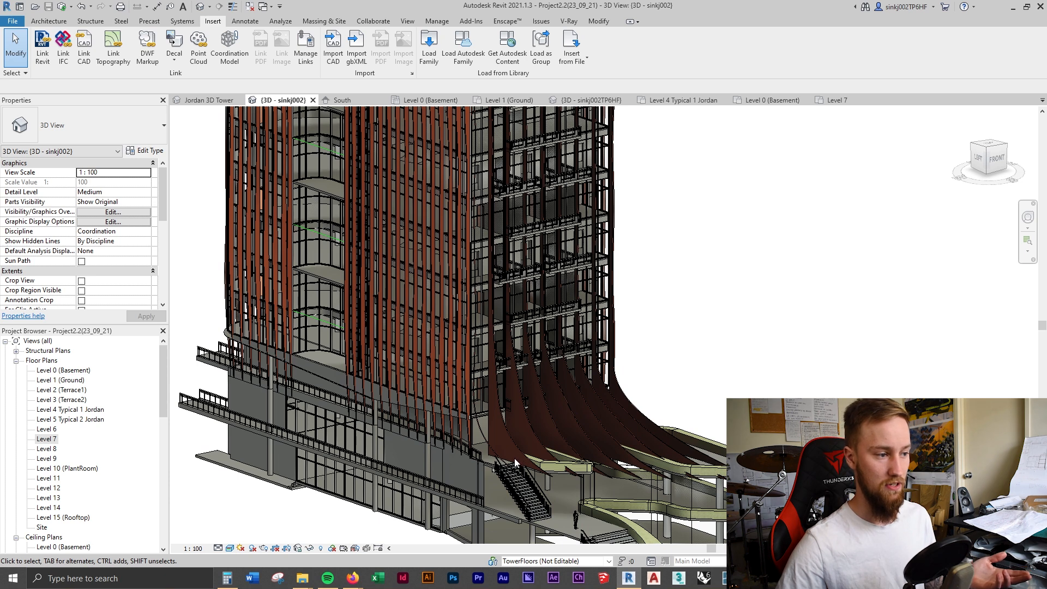
{"action": "left_click", "coordinate": [514, 460]}
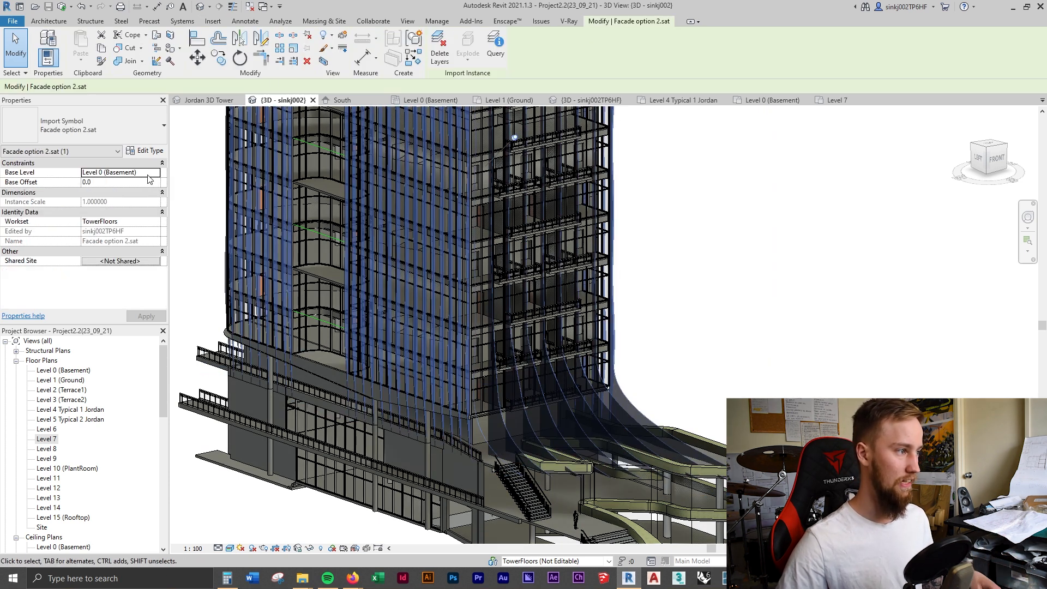
{"action": "left_click", "coordinate": [155, 172]}
{"action": "left_click", "coordinate": [133, 189]}
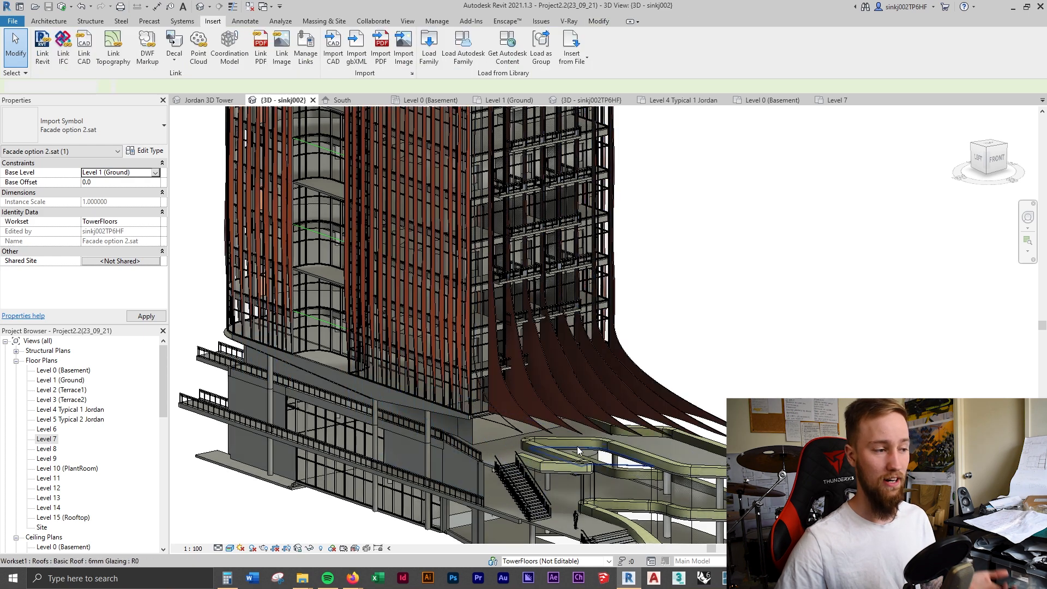
{"action": "scroll", "coordinate": [702, 372], "scroll_direction": "down", "scroll_amount": 4}
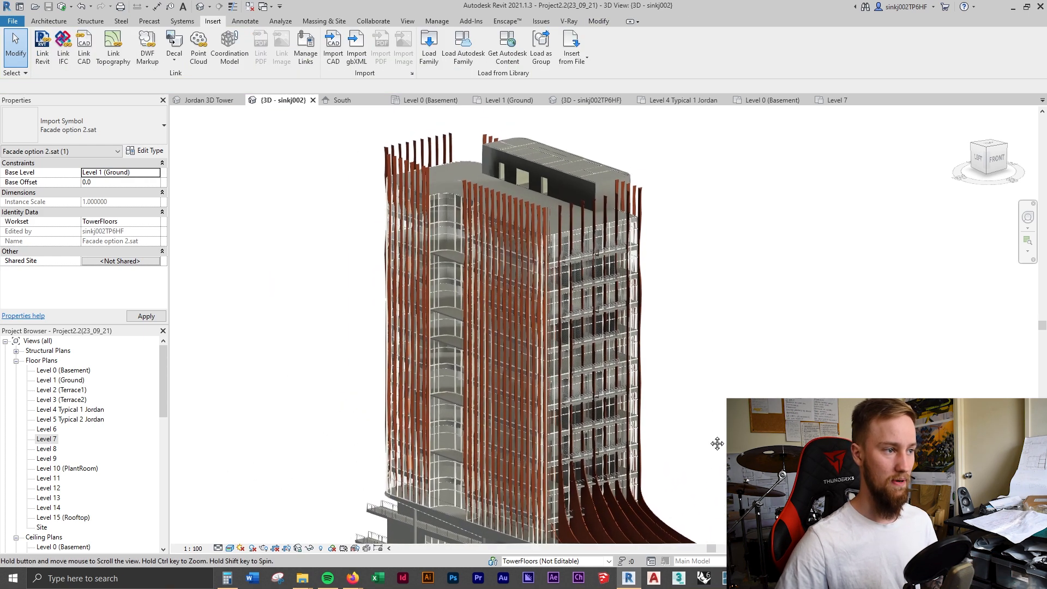
{"action": "key", "text": "Escape"}
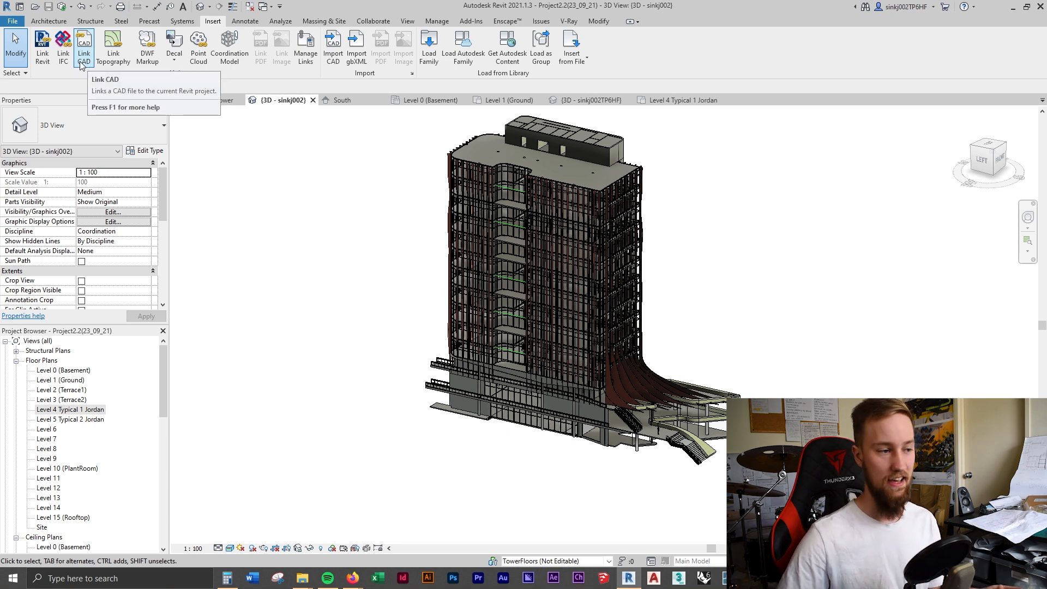
Select the linked Facade option 2.sat fins and display the available commands for linking and importing CAD files
{"action": "left_click", "coordinate": [629, 399]}
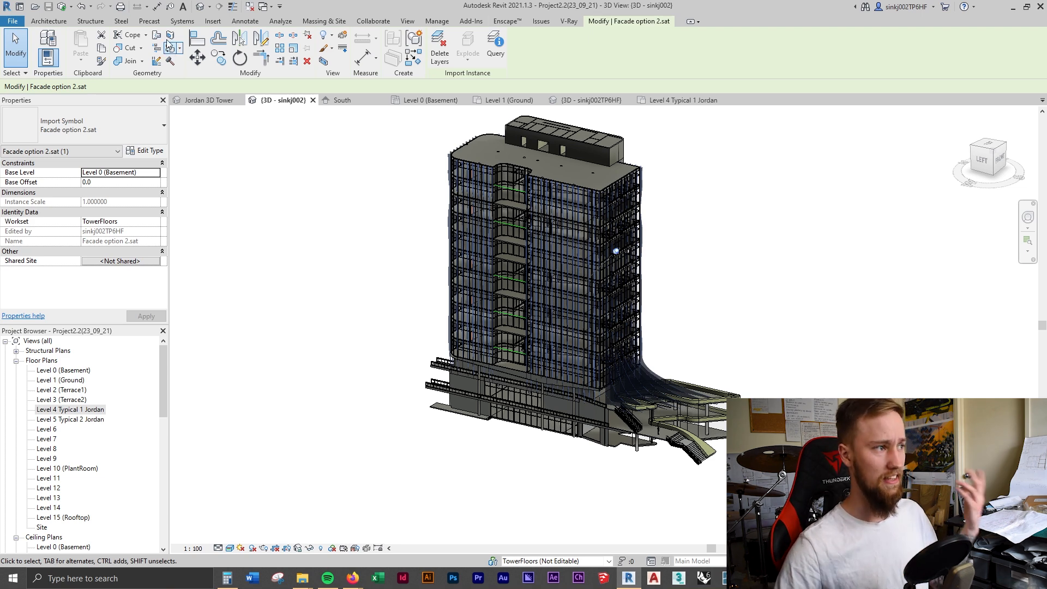
{"action": "left_click", "coordinate": [213, 21]}
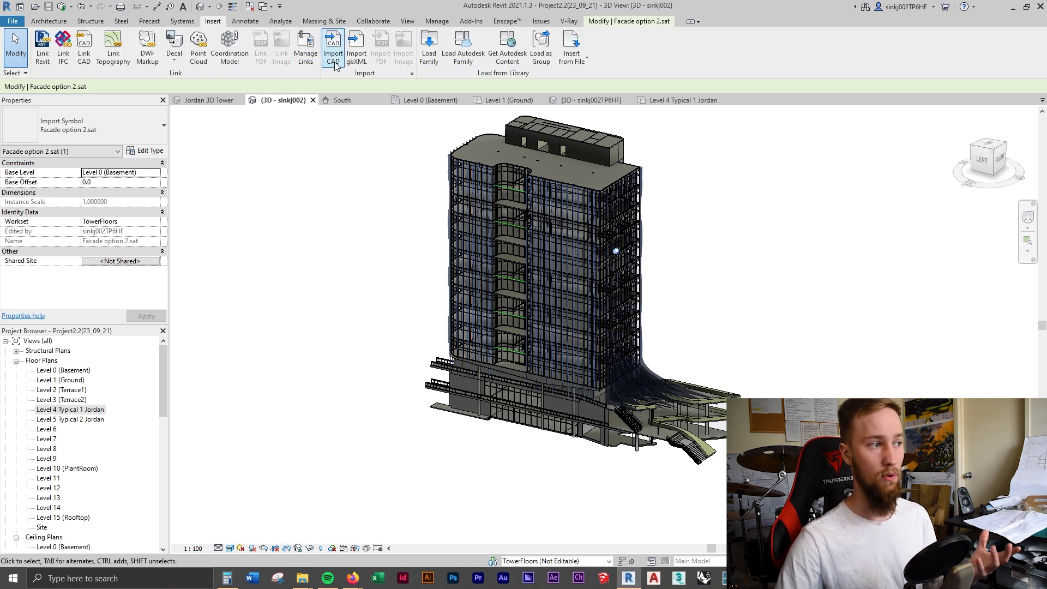